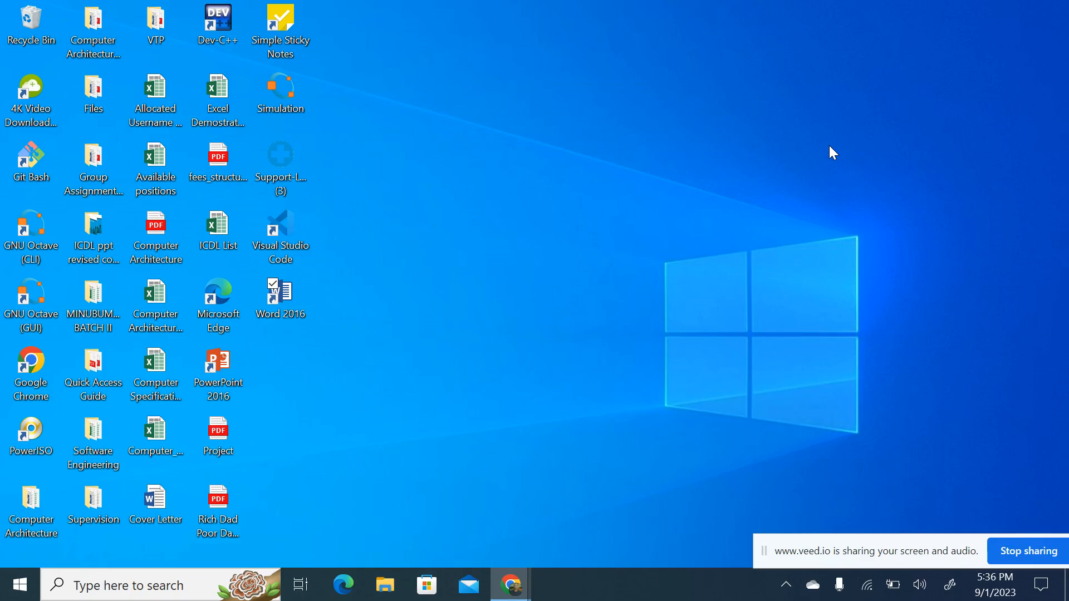
- Open Word from the desktop and create a new blank document
{"action": "right_click", "coordinate": [460, 288]}
{"action": "left_click", "coordinate": [544, 336]}
{"action": "double_click", "coordinate": [278, 299]}
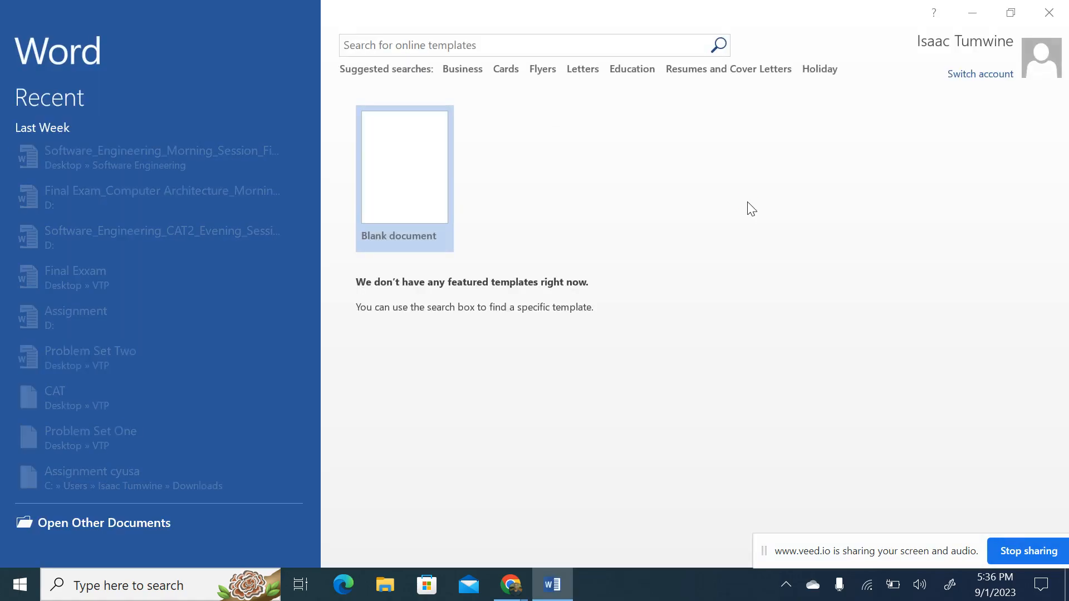
{"action": "left_click", "coordinate": [391, 174]}
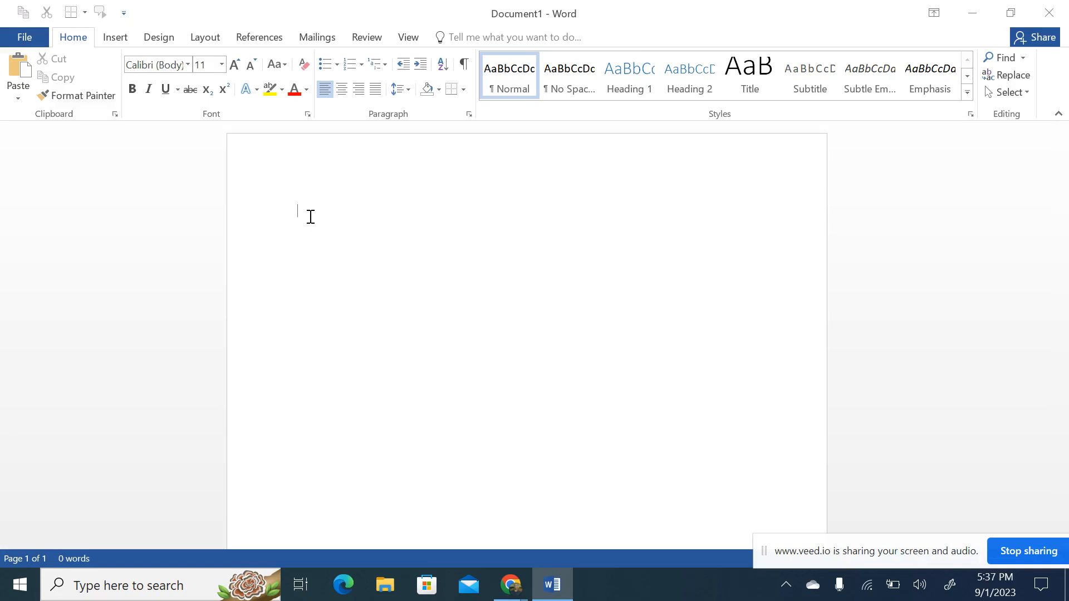
- Enter the placeholder text formula =lorem(4,3) at the start of the document
{"action": "type", "text": "=liorem"}
{"action": "key", "text": "BackSpace"}
{"action": "key", "text": "BackSpace"}
{"action": "key", "text": "BackSpace"}
{"action": "key", "text": "BackSpace"}
{"action": "key", "text": "BackSpace"}
{"action": "type", "text": "orem(4,3)"}
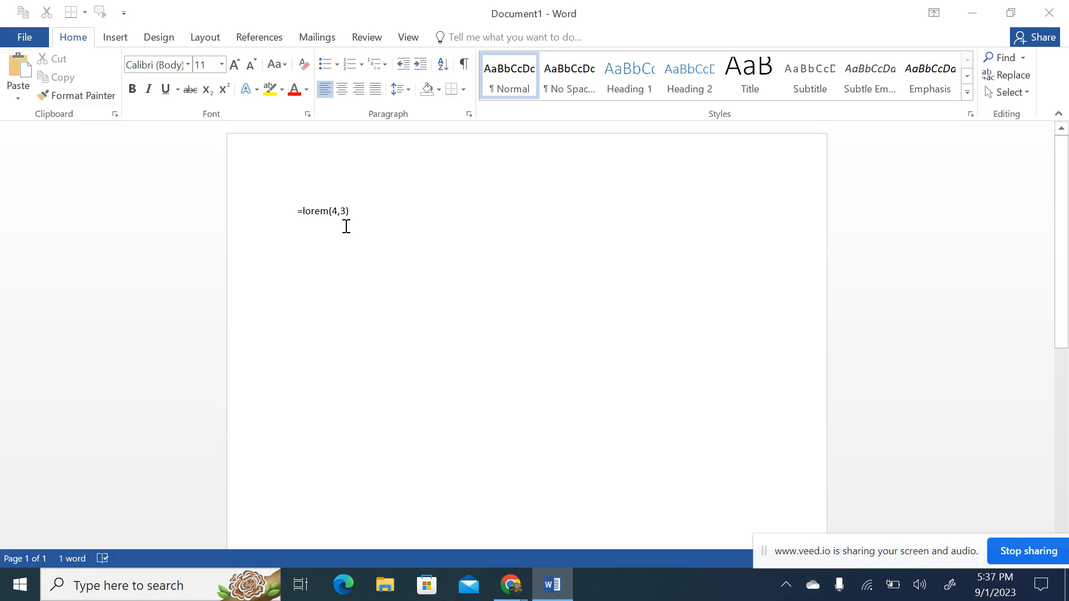
- Set the font size of the =lorem(4,3) formula to 22
{"action": "left_click_drag", "start_coordinate": [356, 216], "coordinate": [296, 214]}
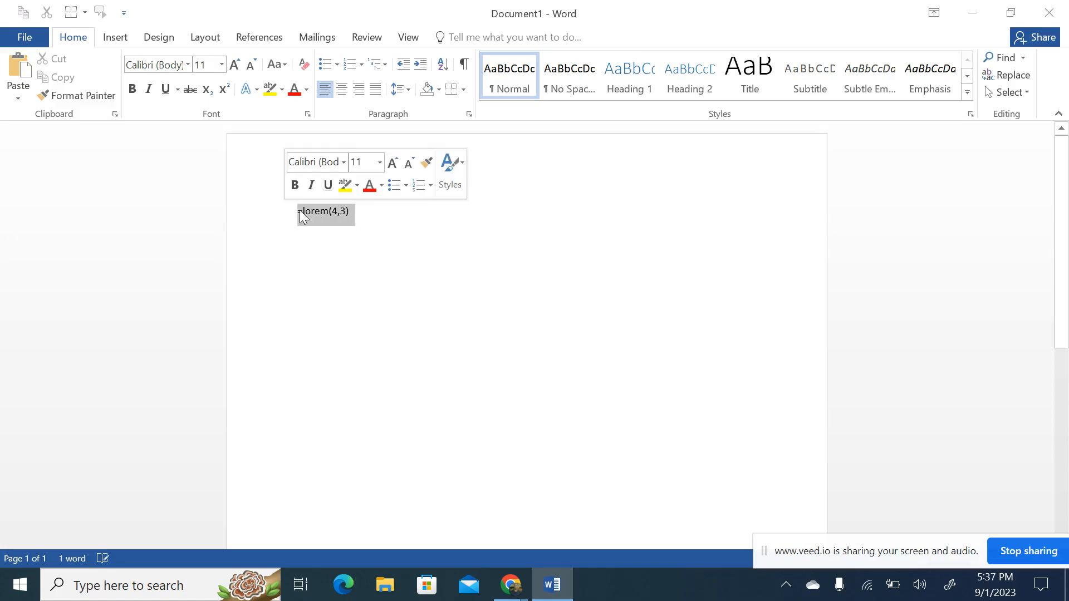
{"action": "left_click", "coordinate": [221, 64]}
{"action": "left_click", "coordinate": [200, 231]}
{"action": "left_click", "coordinate": [494, 300]}
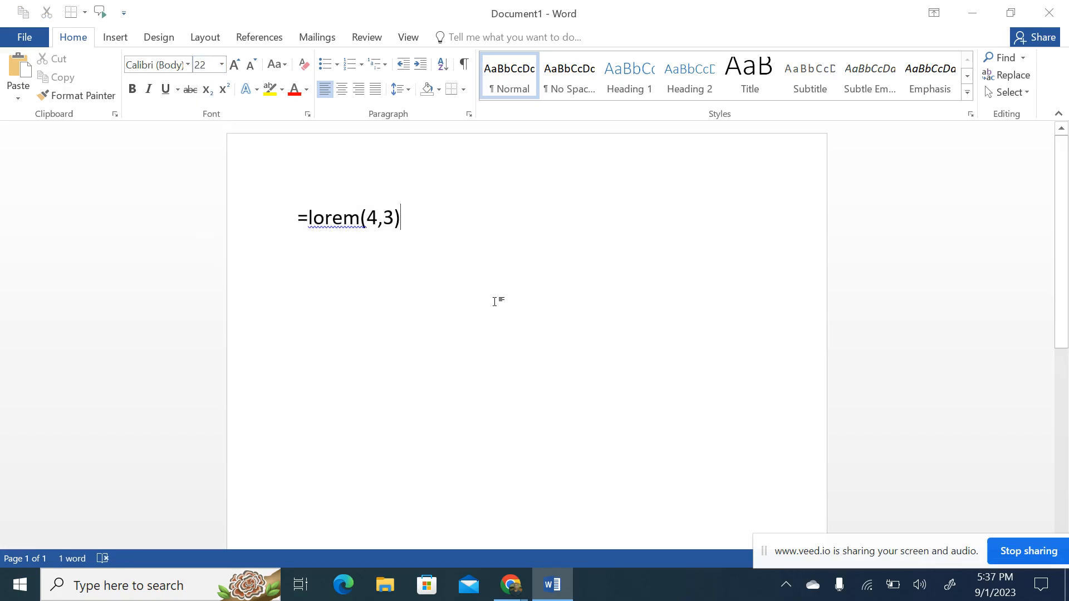
- Run the lorem formula to generate the placeholder paragraphs and look through them
{"action": "key", "text": "Return"}
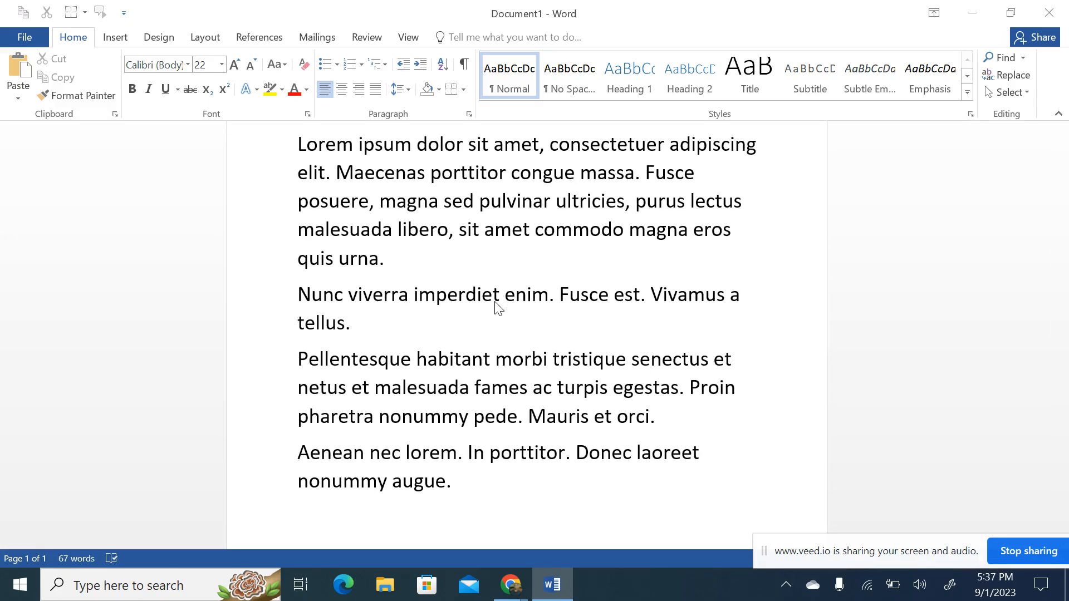
{"action": "scroll", "coordinate": [442, 318], "scroll_direction": "up", "scroll_amount": 2}
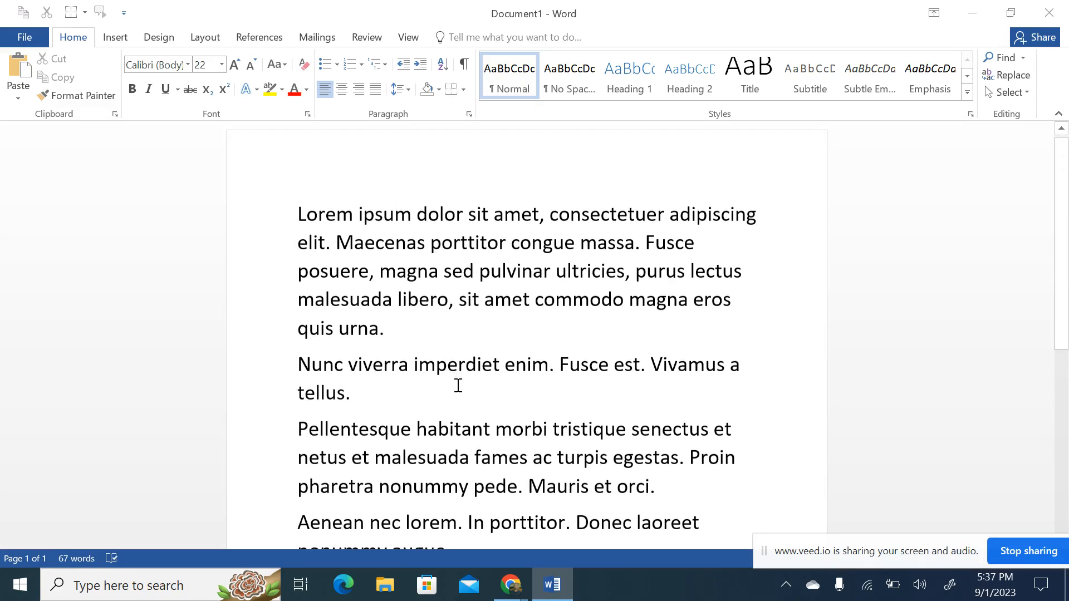
{"action": "scroll", "coordinate": [455, 384], "scroll_direction": "down", "scroll_amount": 3}
{"action": "scroll", "coordinate": [518, 348], "scroll_direction": "down", "scroll_amount": 4}
{"action": "scroll", "coordinate": [508, 365], "scroll_direction": "up", "scroll_amount": 3}
{"action": "scroll", "coordinate": [506, 365], "scroll_direction": "down", "scroll_amount": 1}
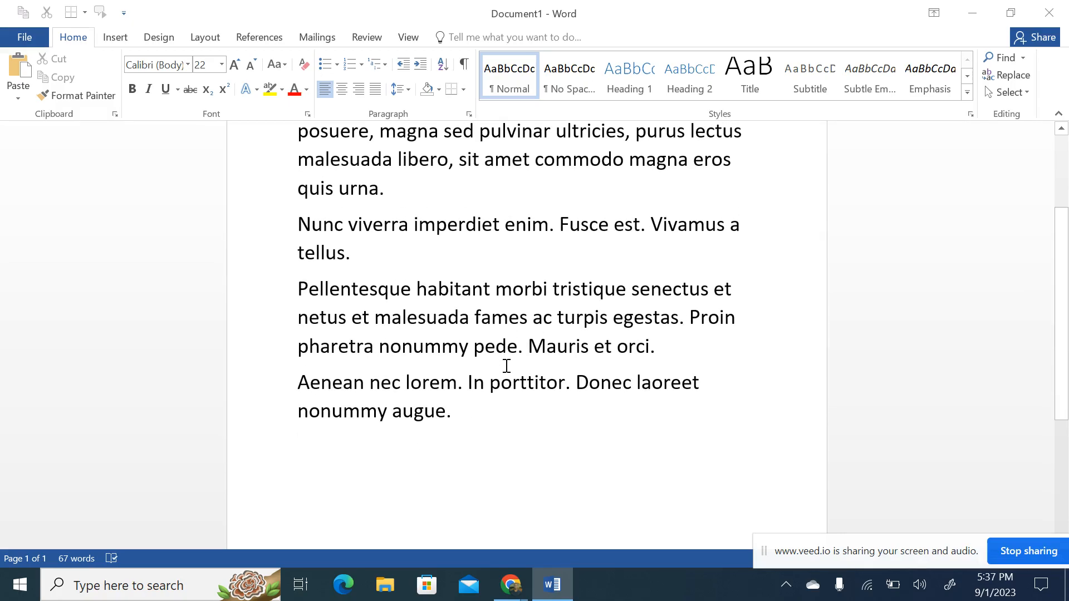
- Undo the generation of the lorem paragraphs and redo it
{"action": "key", "text": "ctrl+z"}
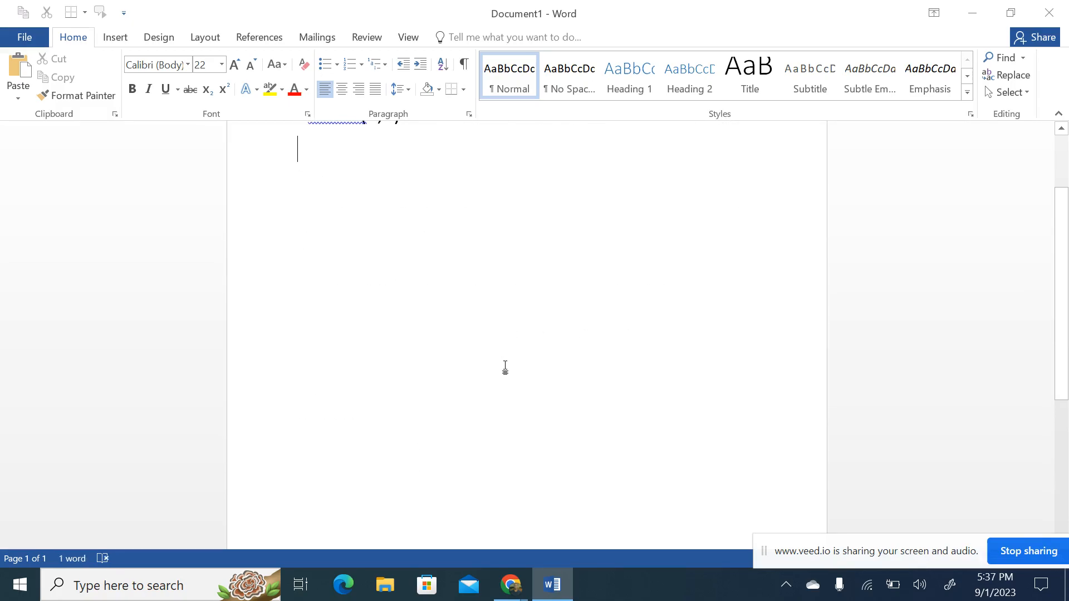
{"action": "scroll", "coordinate": [505, 367], "scroll_direction": "up", "scroll_amount": 3}
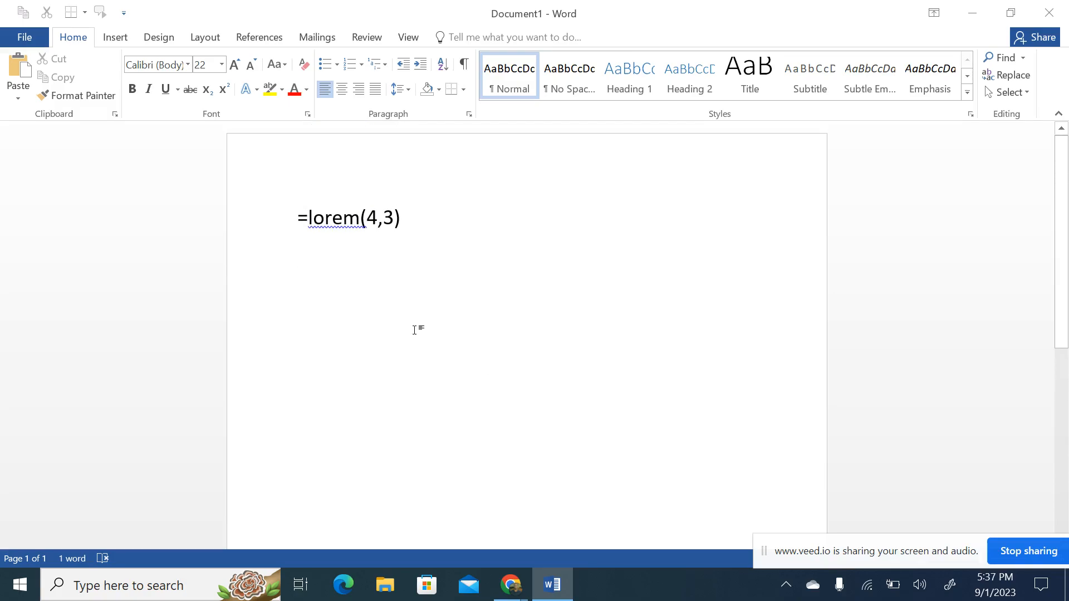
{"action": "key", "text": "ctrl+y"}
- Delete all of the lorem placeholder text so the document is empty
{"action": "type", "text": "="}
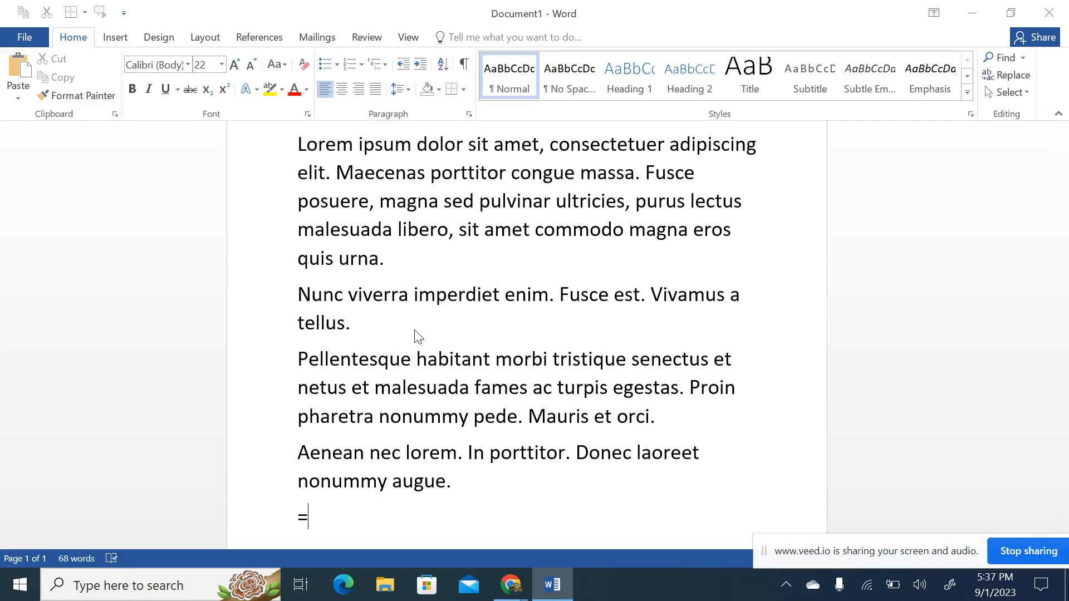
{"action": "key", "text": "BackSpace"}
{"action": "key", "text": "BackSpace"}
{"action": "key", "text": "BackSpace"}
{"action": "key", "text": "ctrl+a"}
{"action": "key", "text": "BackSpace"}
- Enter the formula =rand(4,3) in the empty document and set its font size to 18
{"action": "type", "text": "=ra"}
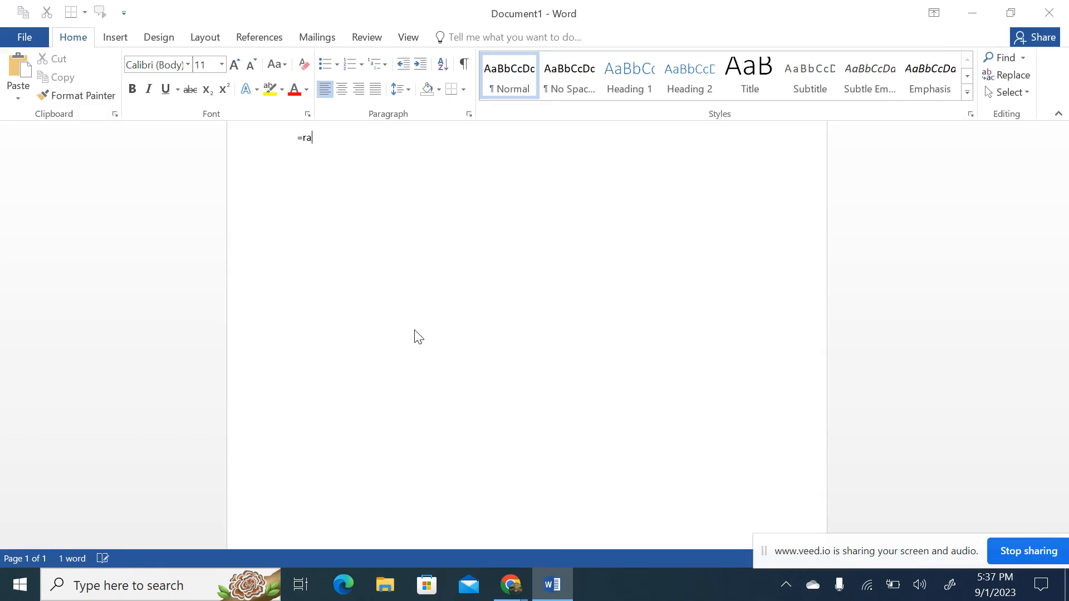
{"action": "type", "text": "nd(4,3)"}
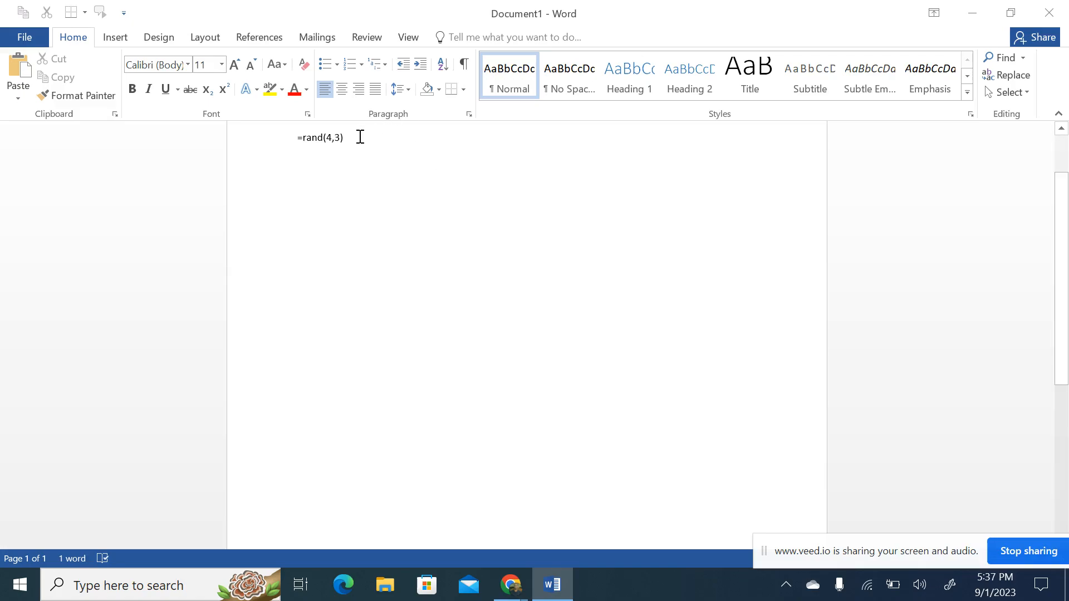
{"action": "left_click_drag", "start_coordinate": [358, 135], "coordinate": [295, 135]}
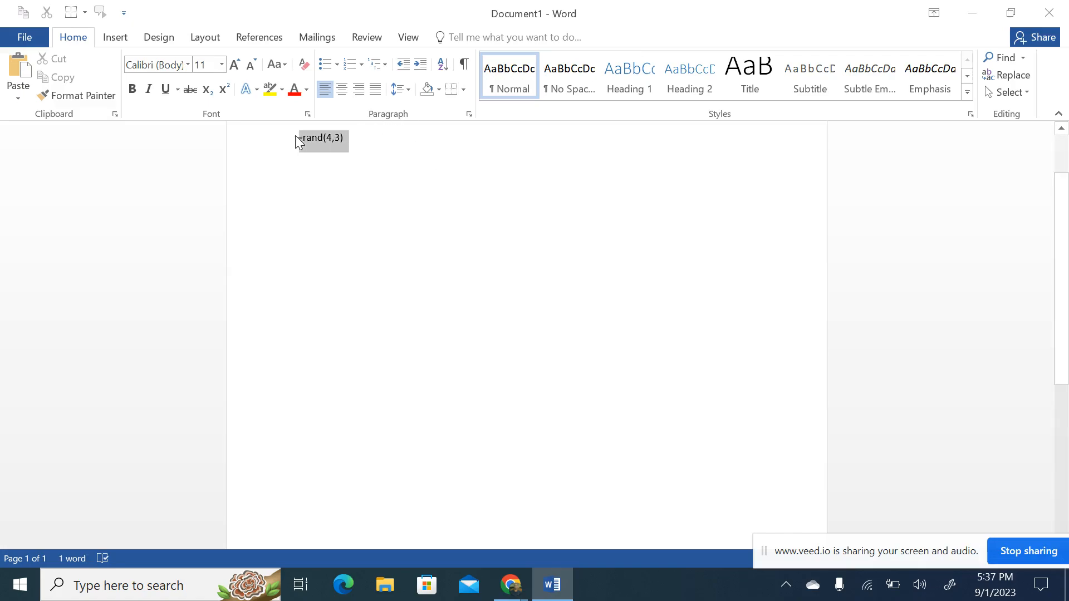
{"action": "left_click", "coordinate": [222, 66]}
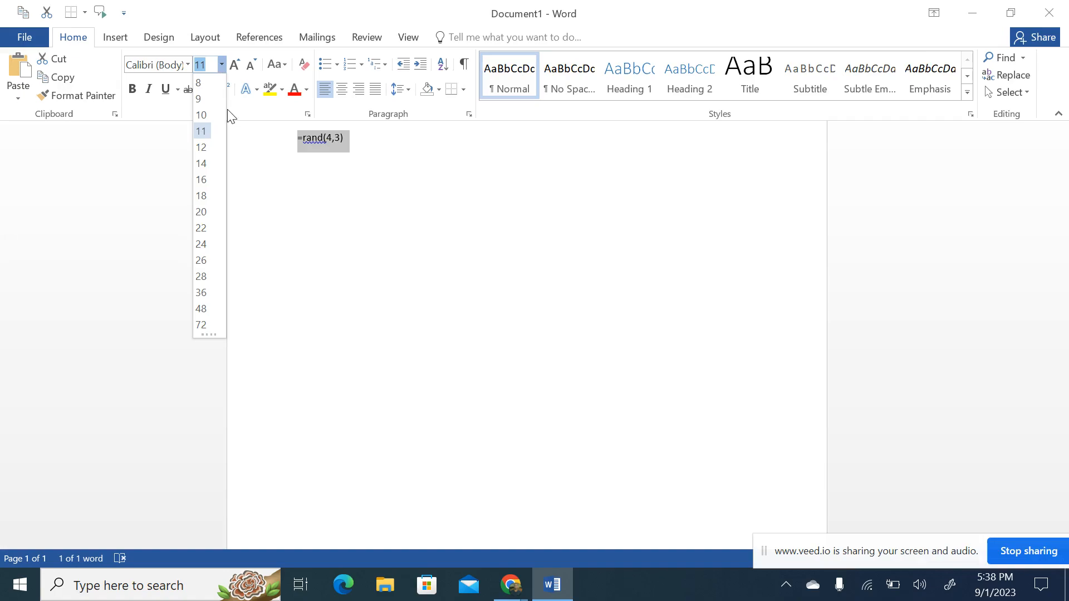
{"action": "left_click", "coordinate": [204, 196]}
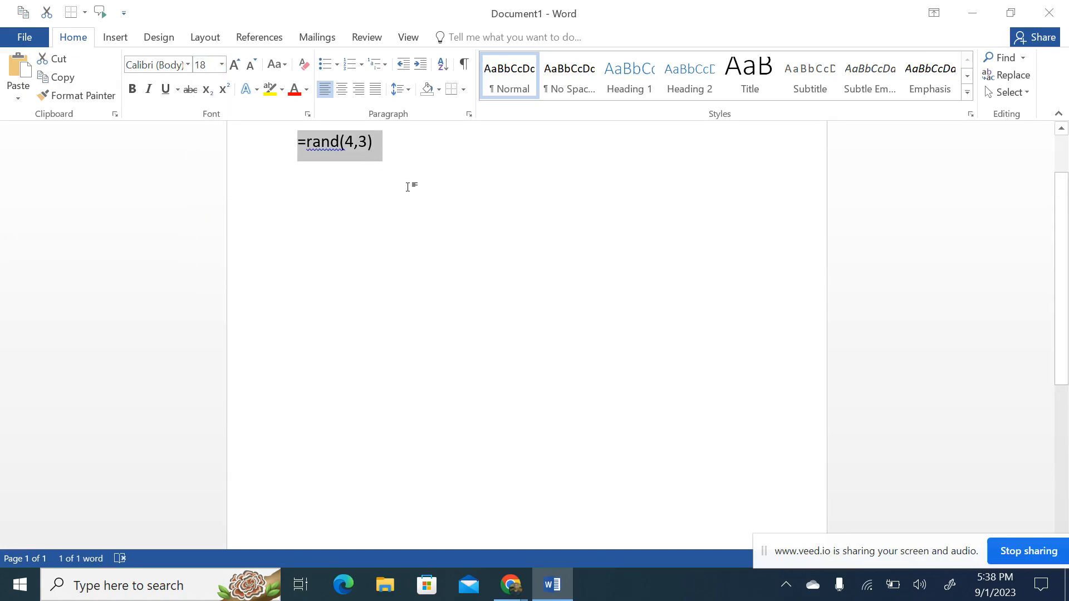
- Run the =rand(4,3) formula from the end of its line to generate sample paragraphs and look through them
{"action": "scroll", "coordinate": [405, 184], "scroll_direction": "up", "scroll_amount": 2}
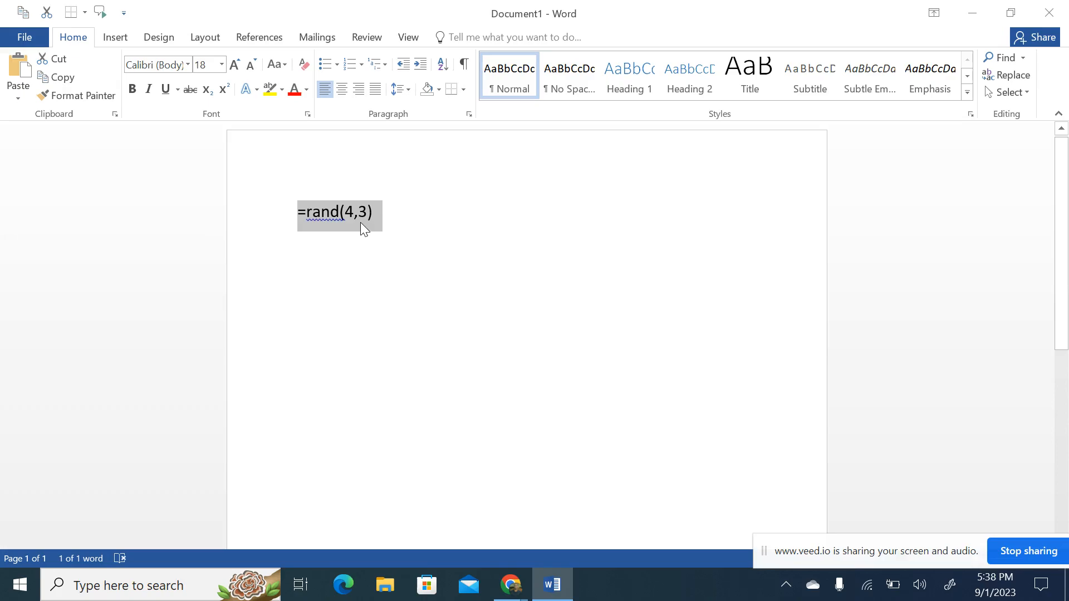
{"action": "left_click", "coordinate": [373, 217]}
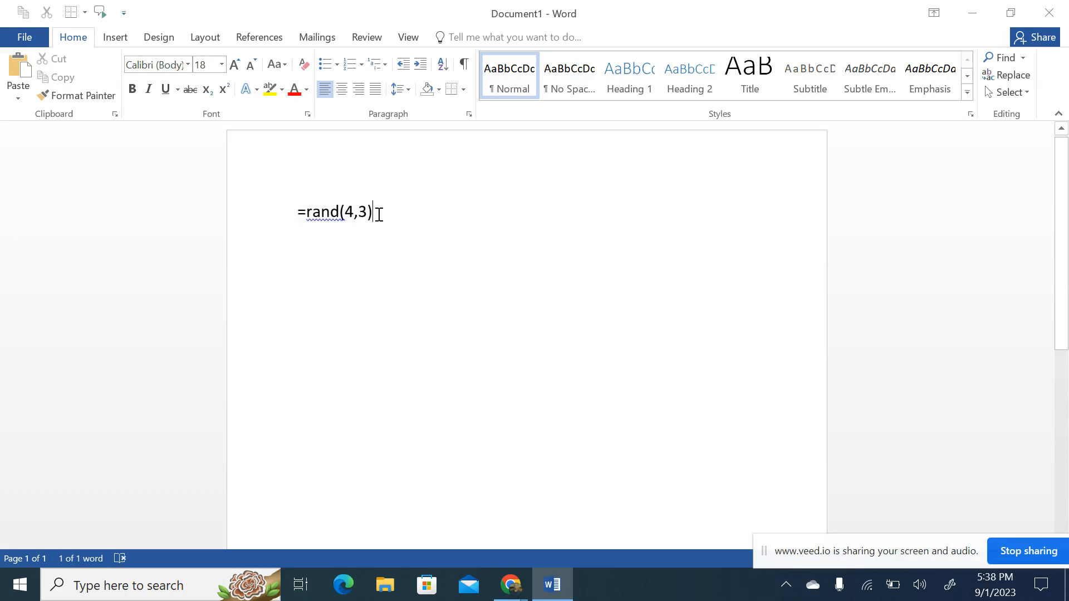
{"action": "key", "text": "Return"}
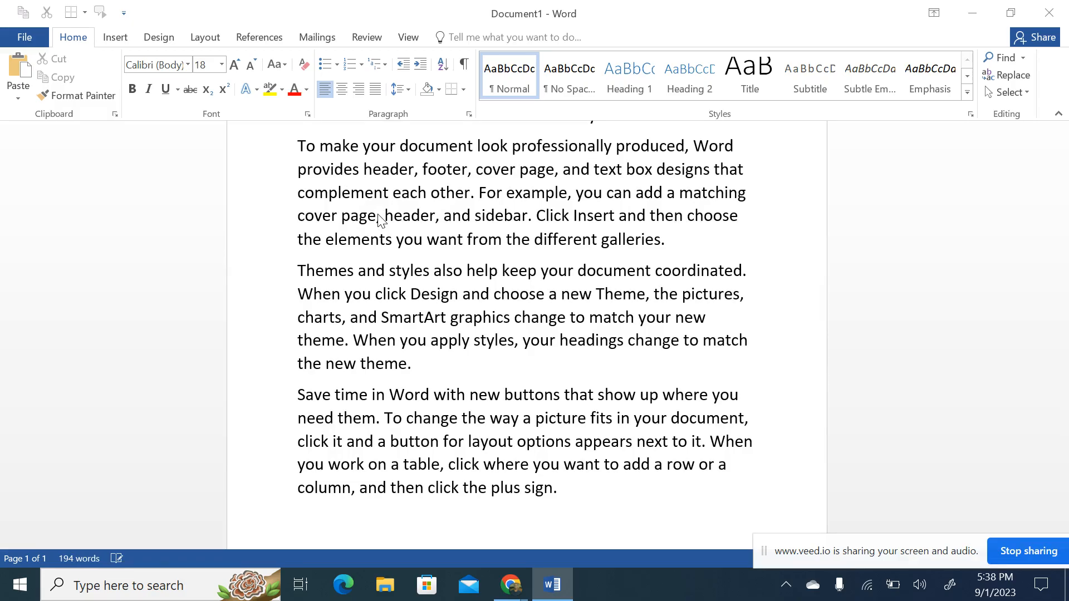
{"action": "scroll", "coordinate": [494, 282], "scroll_direction": "up", "scroll_amount": 3}
{"action": "scroll", "coordinate": [501, 283], "scroll_direction": "down", "scroll_amount": 5}
{"action": "scroll", "coordinate": [501, 283], "scroll_direction": "up", "scroll_amount": 6}
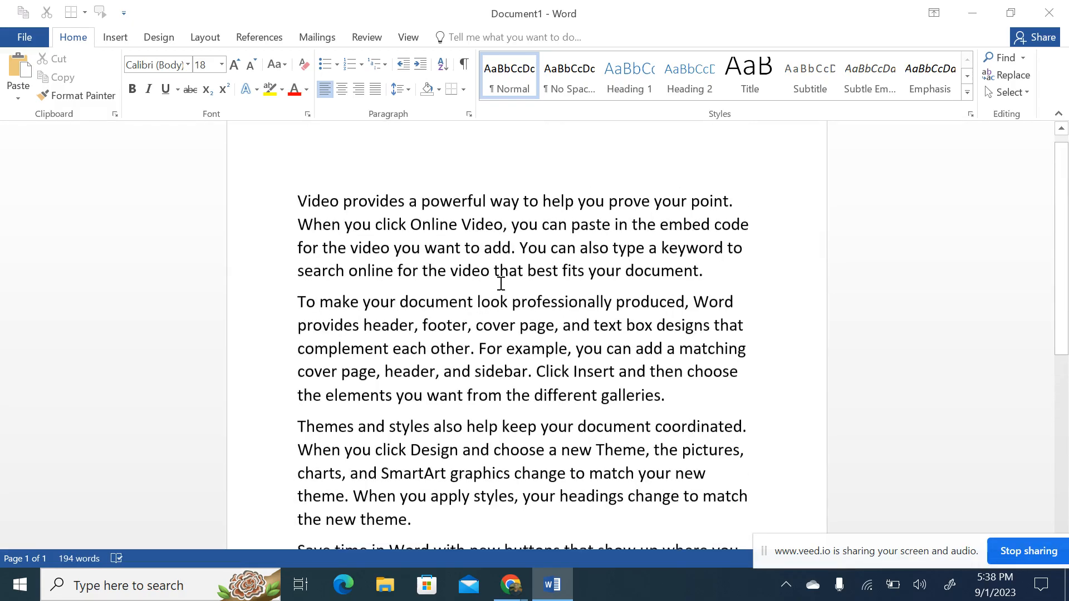
{"action": "scroll", "coordinate": [500, 284], "scroll_direction": "down", "scroll_amount": 1}
{"action": "scroll", "coordinate": [500, 284], "scroll_direction": "up", "scroll_amount": 1}
- Change the font colour of the first paragraph, starting "Video provides a powerful way", to red
{"action": "left_click_drag", "start_coordinate": [707, 285], "coordinate": [300, 213]}
{"action": "key", "text": "ctrl+c"}
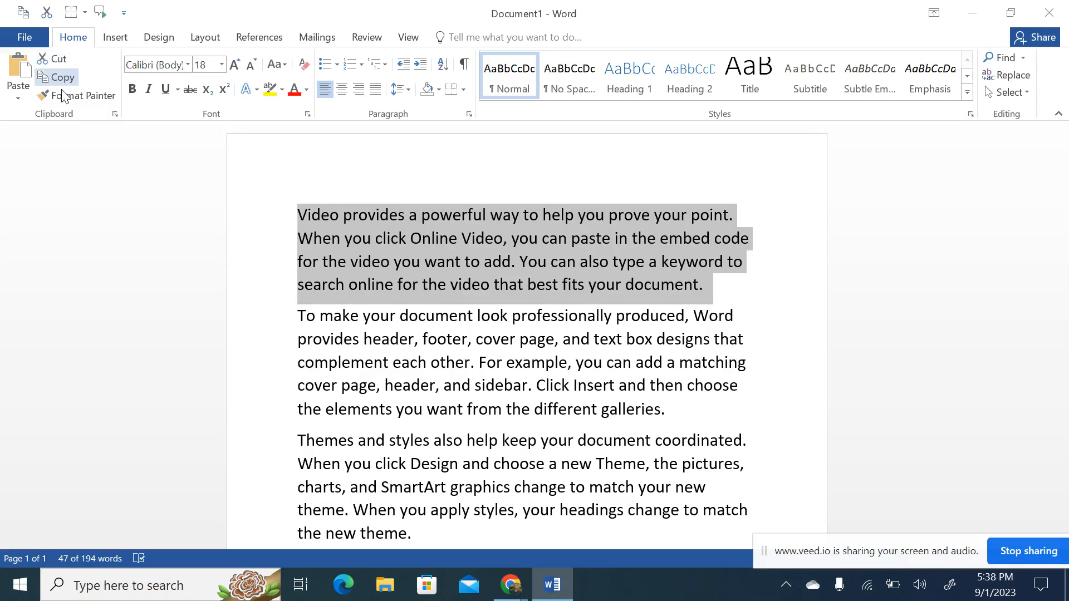
{"action": "left_click", "coordinate": [294, 89]}
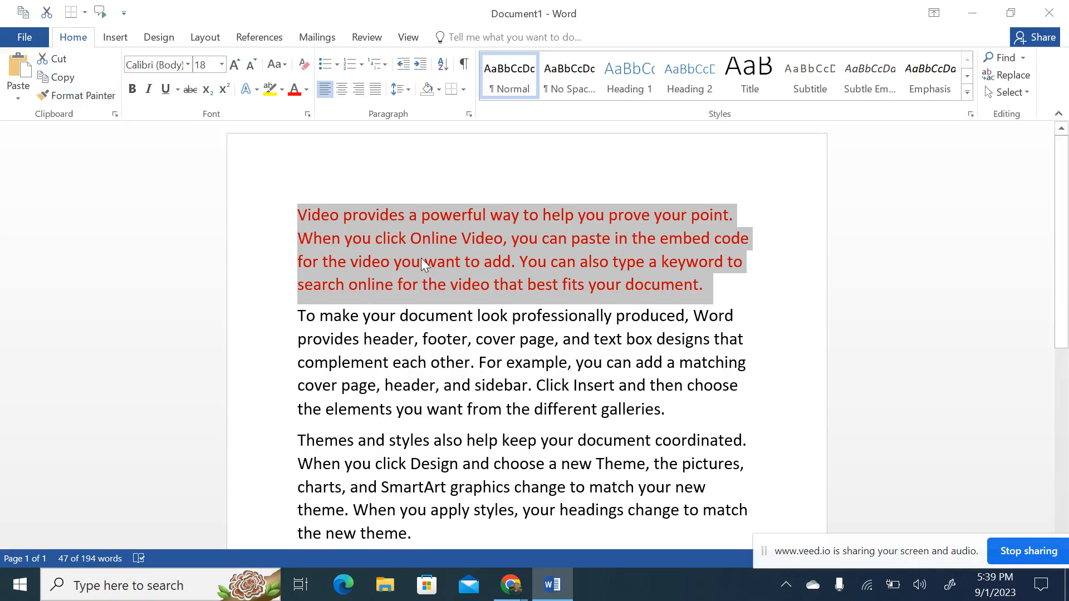
- Cut the red first paragraph and insert a page break after the last paragraph of the document
{"action": "left_click", "coordinate": [57, 62]}
{"action": "scroll", "coordinate": [501, 408], "scroll_direction": "down", "scroll_amount": 5}
{"action": "left_click", "coordinate": [381, 279]}
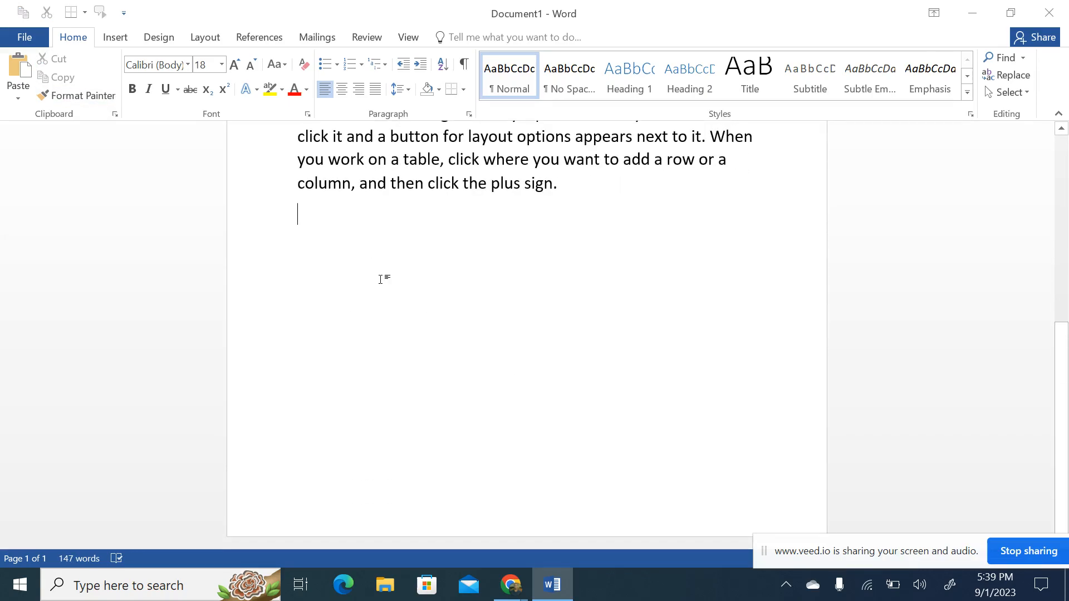
{"action": "left_click", "coordinate": [114, 39]}
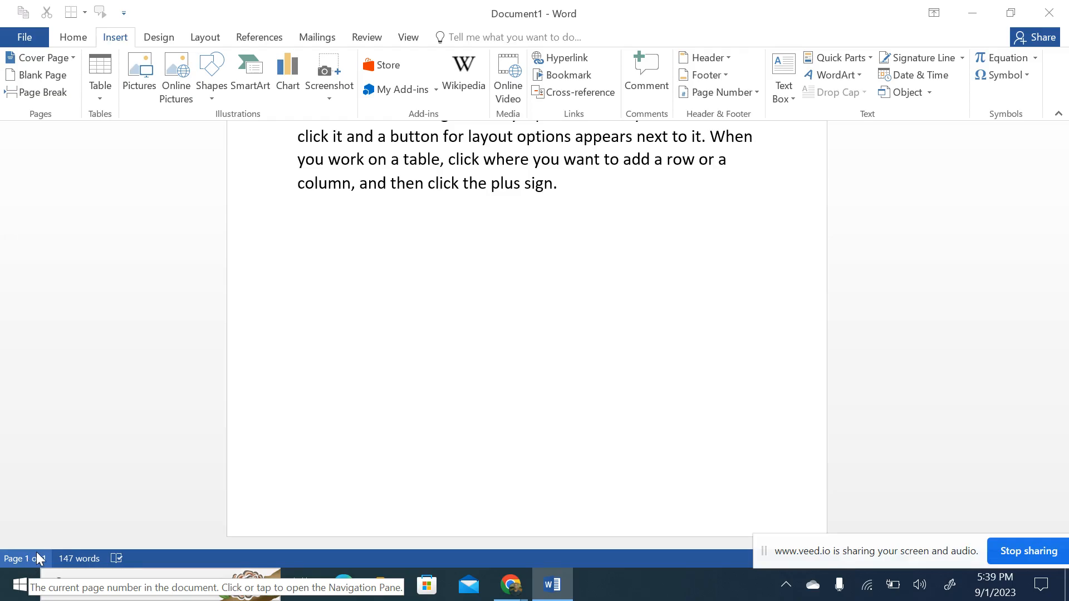
{"action": "left_click", "coordinate": [35, 94]}
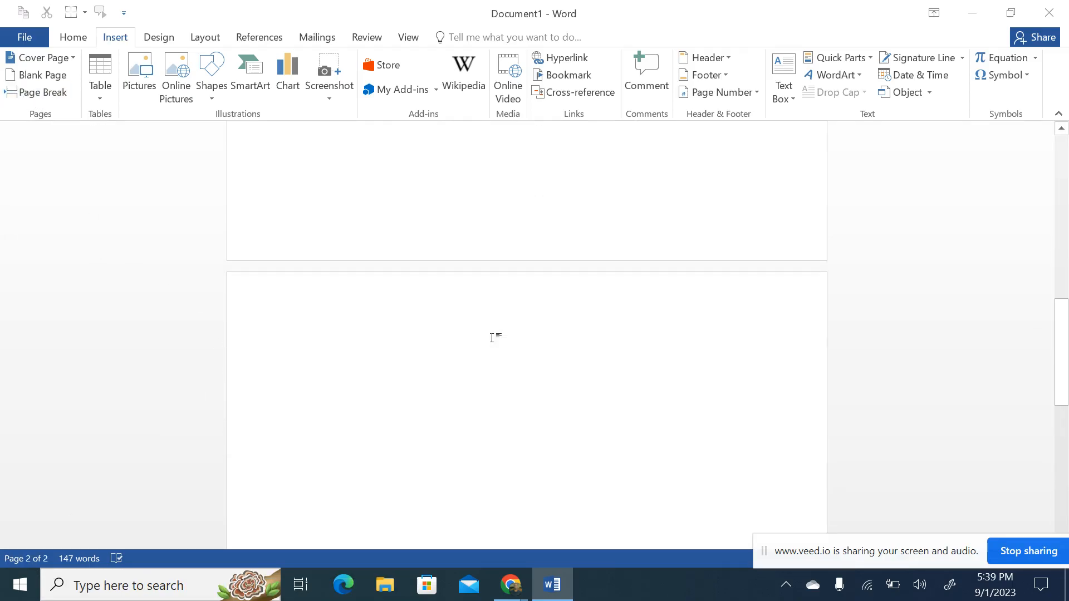
- Paste the cut red paragraph at the start of the second page
{"action": "left_click", "coordinate": [74, 39]}
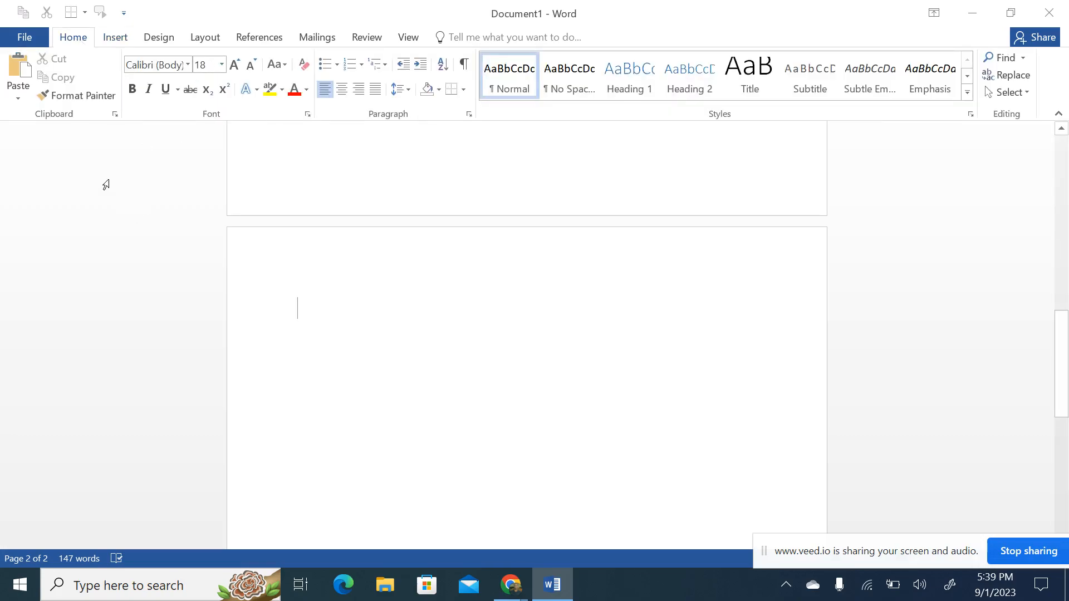
{"action": "left_click", "coordinate": [18, 69]}
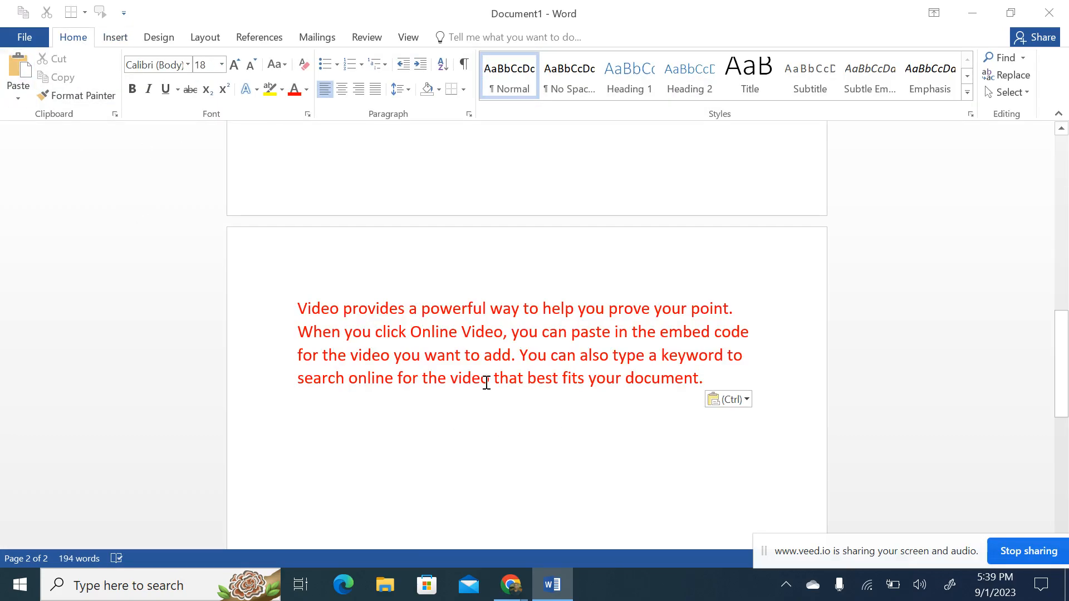
{"action": "scroll", "coordinate": [520, 310], "scroll_direction": "up", "scroll_amount": 3}
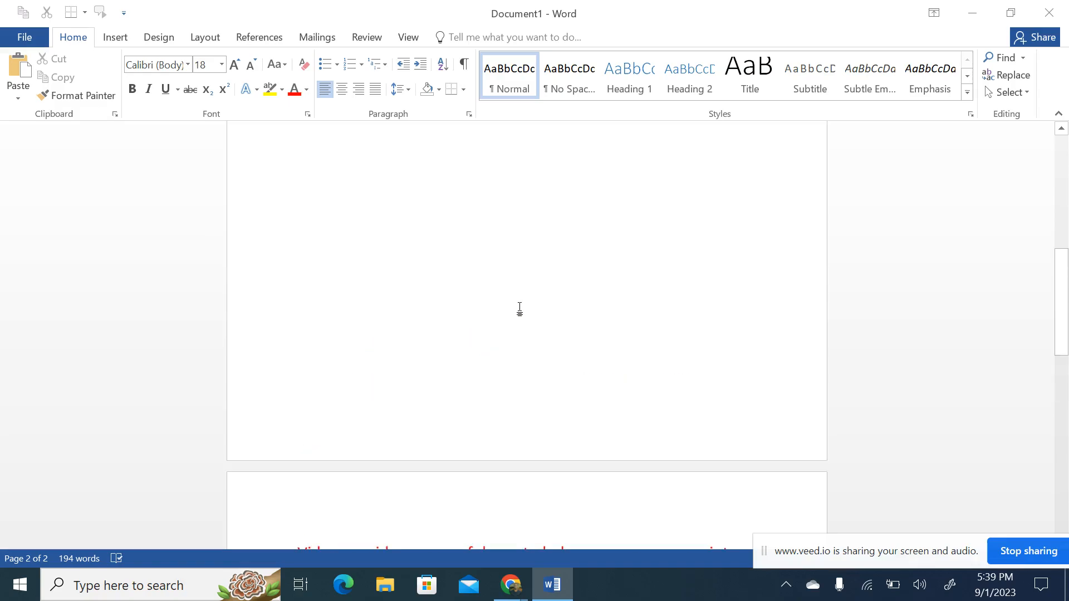
{"action": "scroll", "coordinate": [519, 309], "scroll_direction": "up", "scroll_amount": 9}
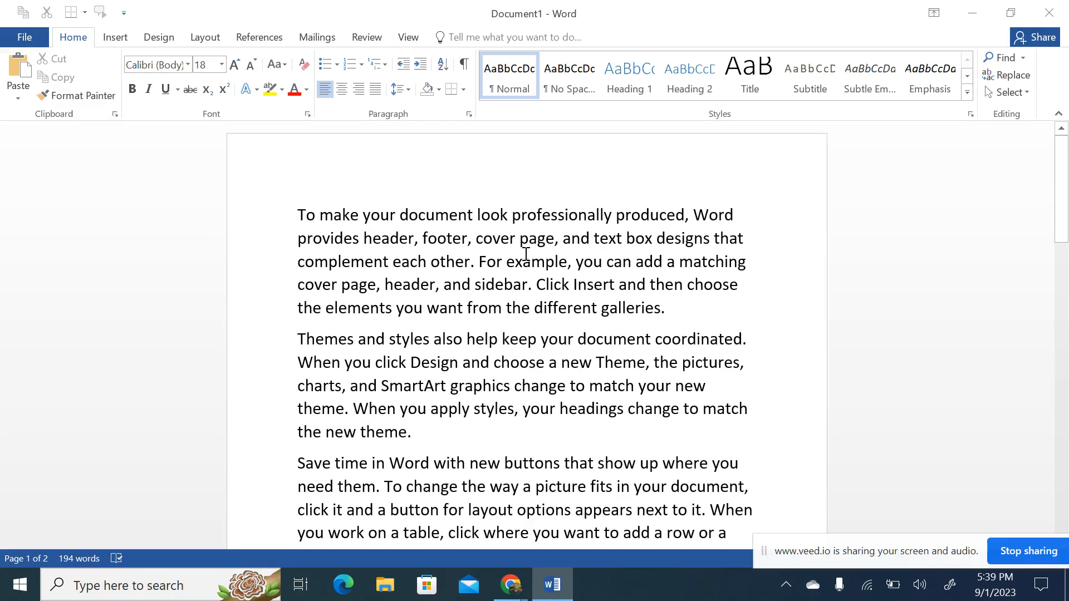
- Copy the first page's paragraph starting "To make your document look" and paste it below the red paragraph on page 2
{"action": "left_click_drag", "start_coordinate": [675, 306], "coordinate": [246, 186]}
{"action": "key", "text": "ctrl+c"}
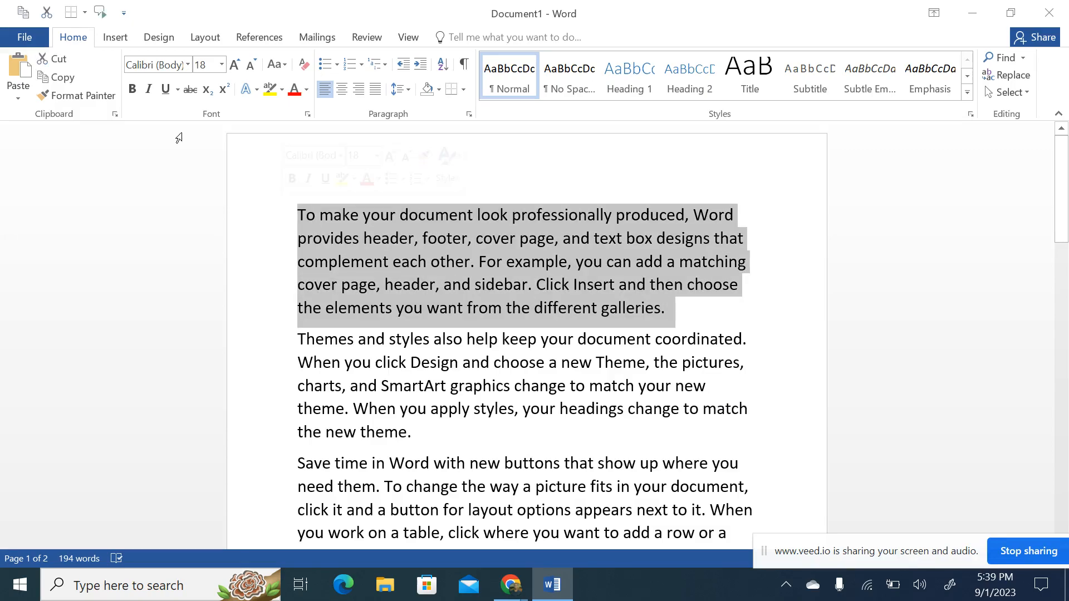
{"action": "left_click", "coordinate": [53, 77]}
{"action": "scroll", "coordinate": [610, 407], "scroll_direction": "down", "scroll_amount": 15}
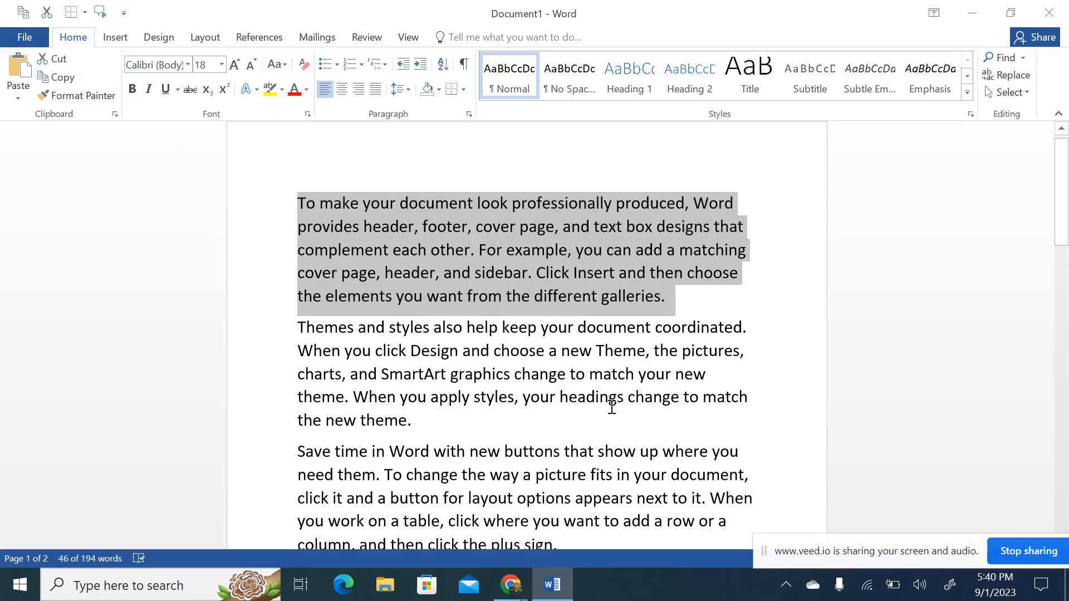
{"action": "left_click", "coordinate": [290, 219]}
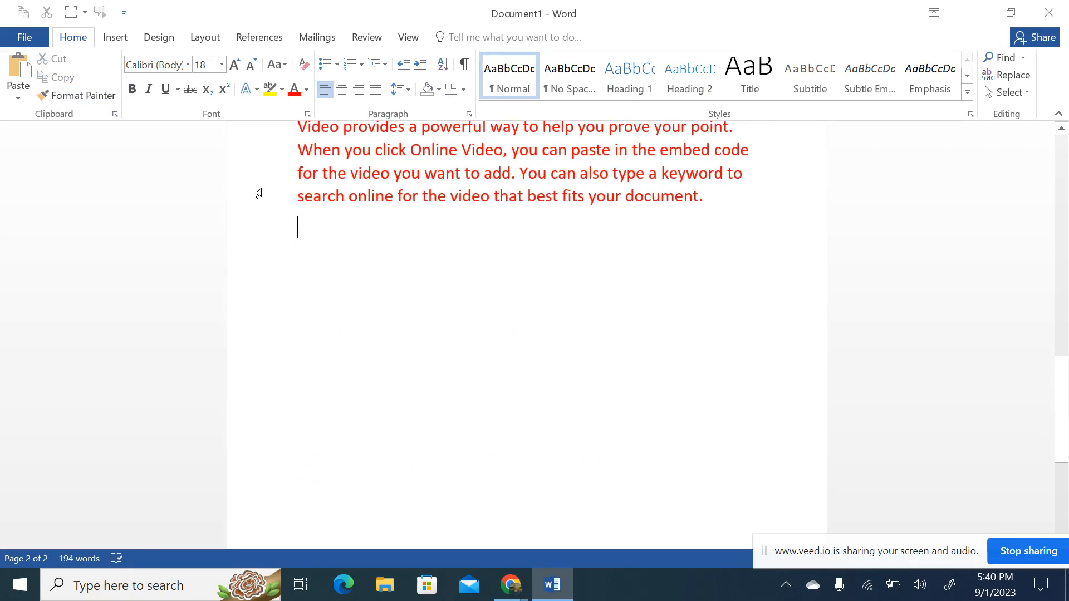
{"action": "left_click", "coordinate": [18, 72]}
{"action": "scroll", "coordinate": [343, 315], "scroll_direction": "up", "scroll_amount": 8}
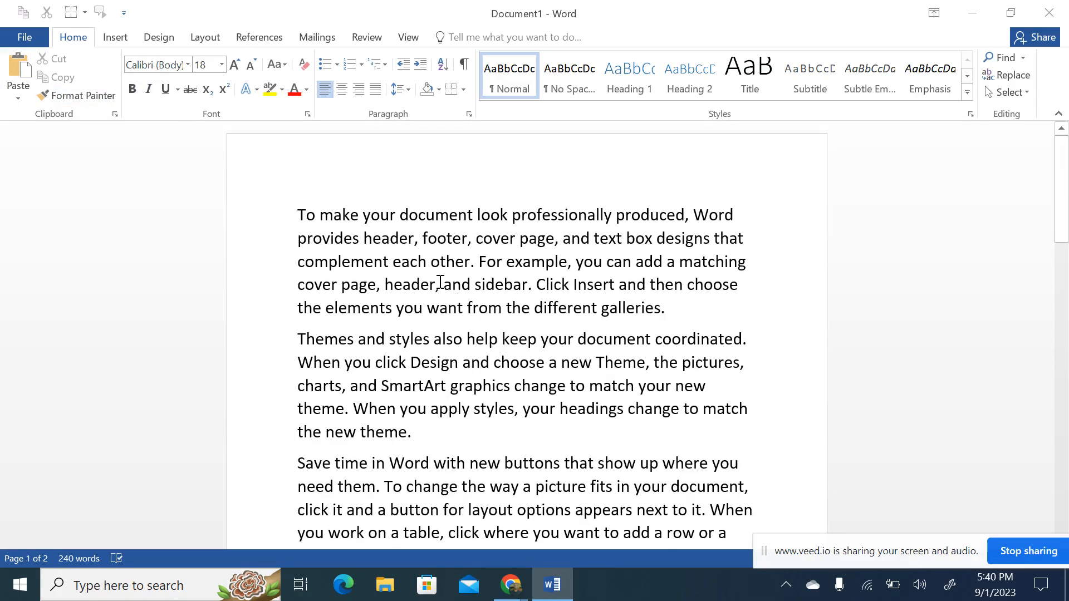
{"action": "scroll", "coordinate": [452, 284], "scroll_direction": "down", "scroll_amount": 8}
{"action": "scroll", "coordinate": [453, 295], "scroll_direction": "down", "scroll_amount": 6}
{"action": "scroll", "coordinate": [454, 291], "scroll_direction": "up", "scroll_amount": 2}
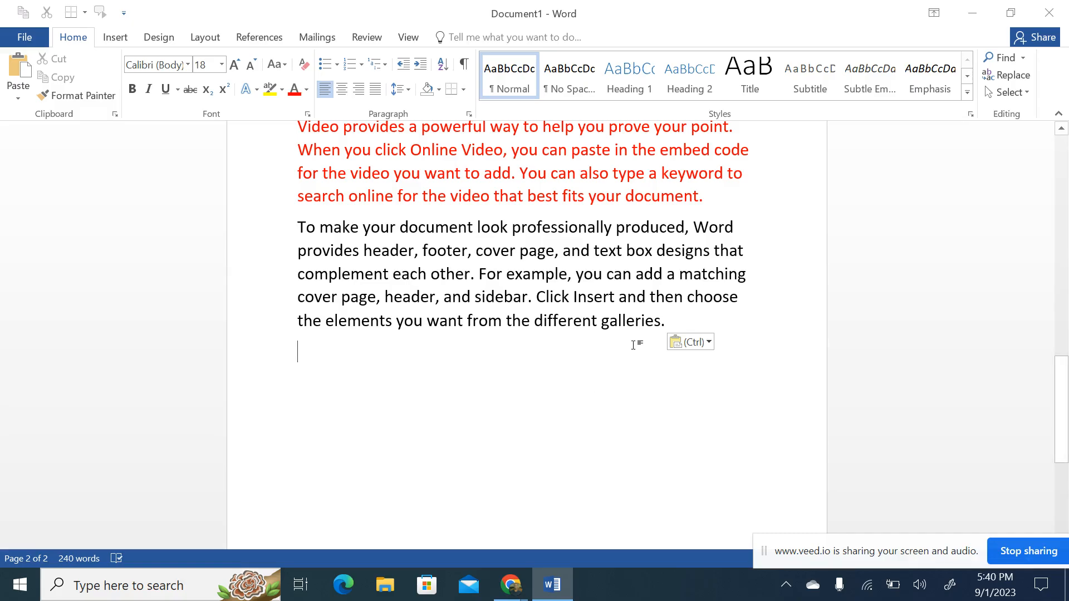
{"action": "scroll", "coordinate": [608, 321], "scroll_direction": "up", "scroll_amount": 13}
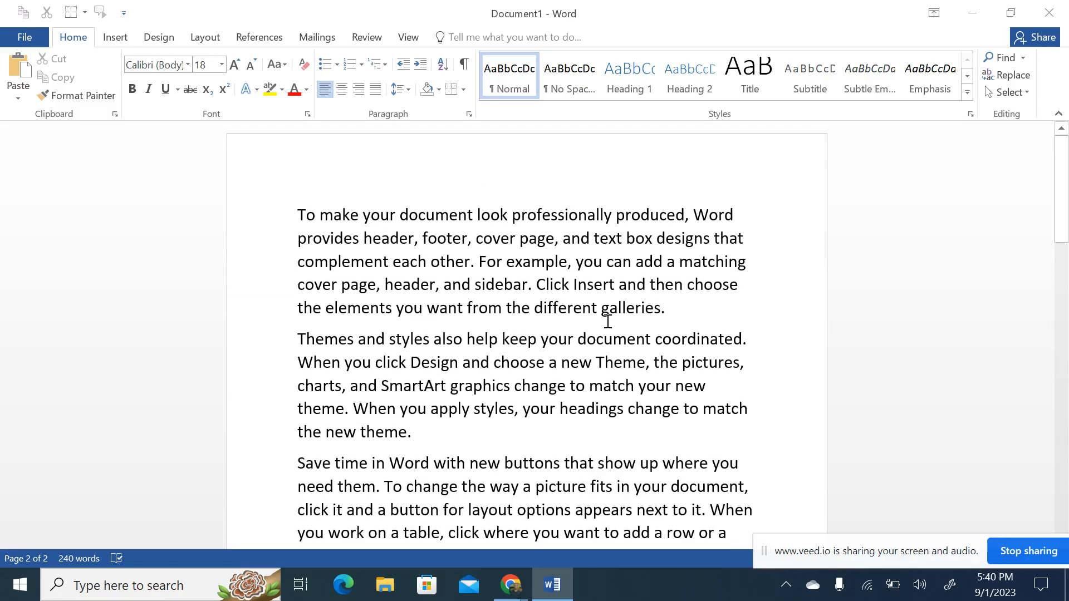
- Copy the red paragraph at the start of page 2 and display the Clipboard pane
{"action": "scroll", "coordinate": [608, 322], "scroll_direction": "down", "scroll_amount": 15}
{"action": "scroll", "coordinate": [668, 336], "scroll_direction": "up", "scroll_amount": 2}
{"action": "left_click_drag", "start_coordinate": [708, 337], "coordinate": [299, 267]}
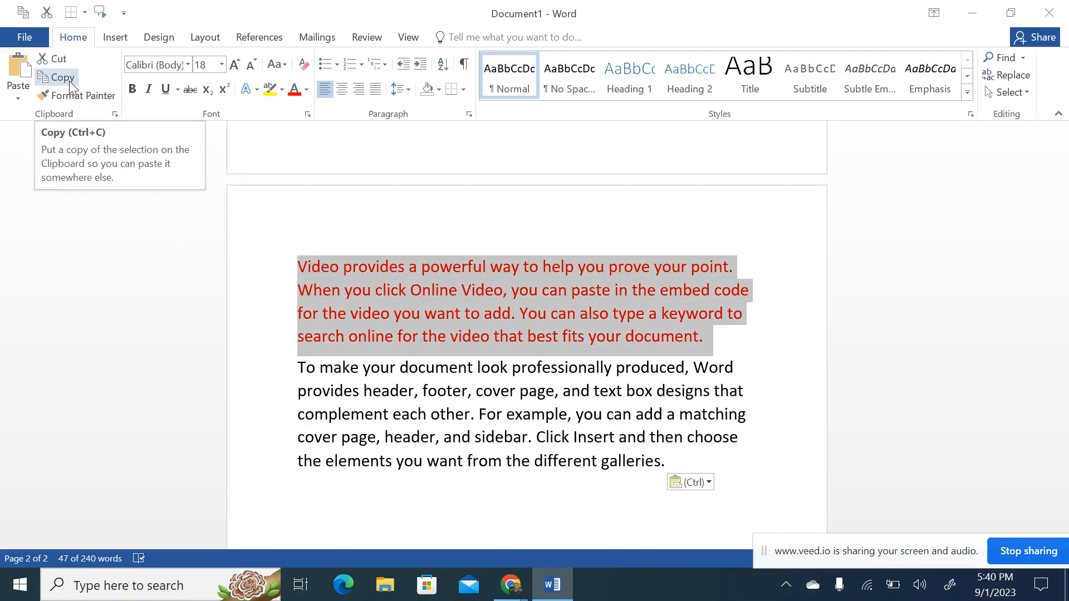
{"action": "left_click", "coordinate": [69, 81]}
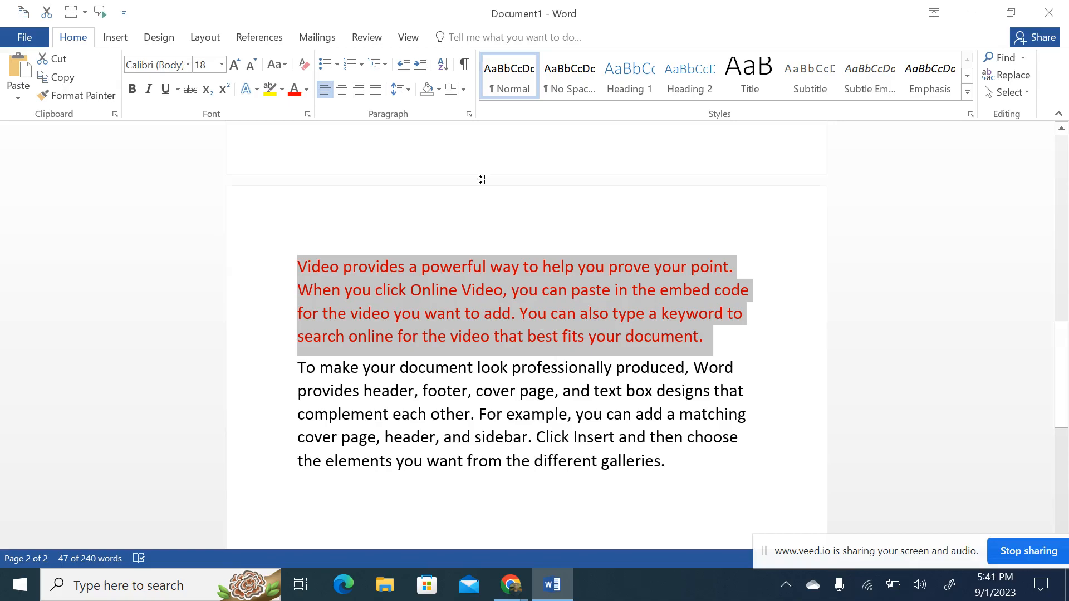
{"action": "left_click", "coordinate": [115, 115]}
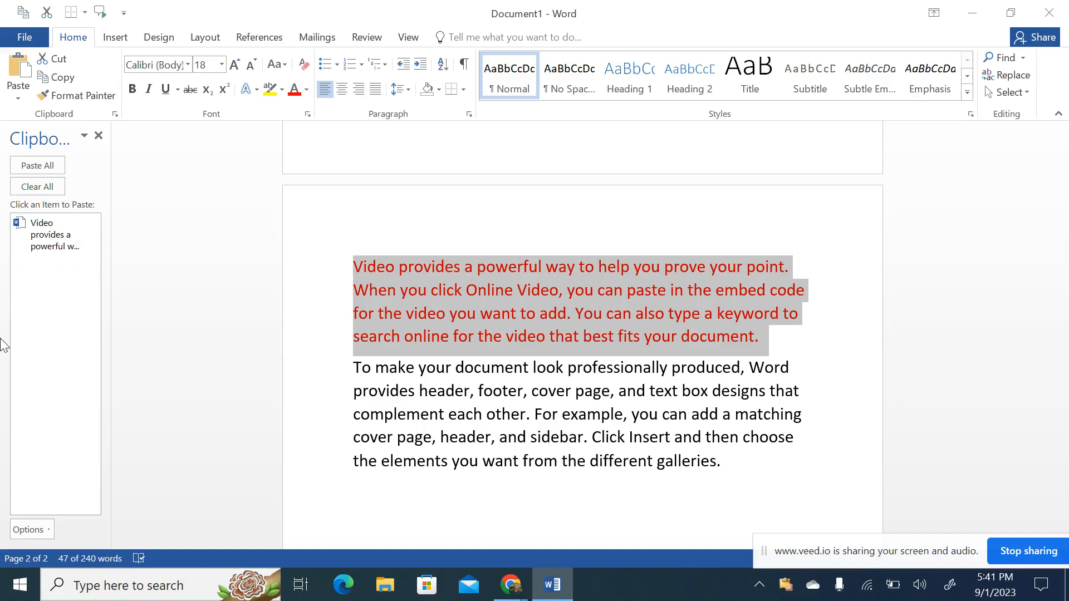
- Launch PowerPoint 2016 to view the copied item on its clipboard, and return to Word, closing the Clipboard pane there
{"action": "left_click", "coordinate": [173, 593]}
{"action": "type", "text": "power"}
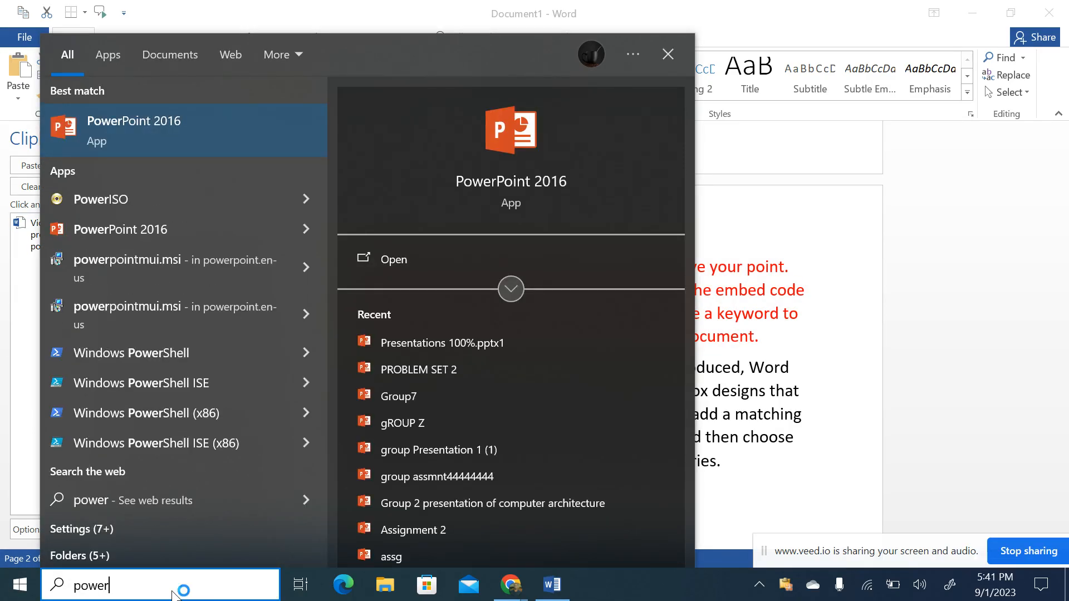
{"action": "key", "text": "Return"}
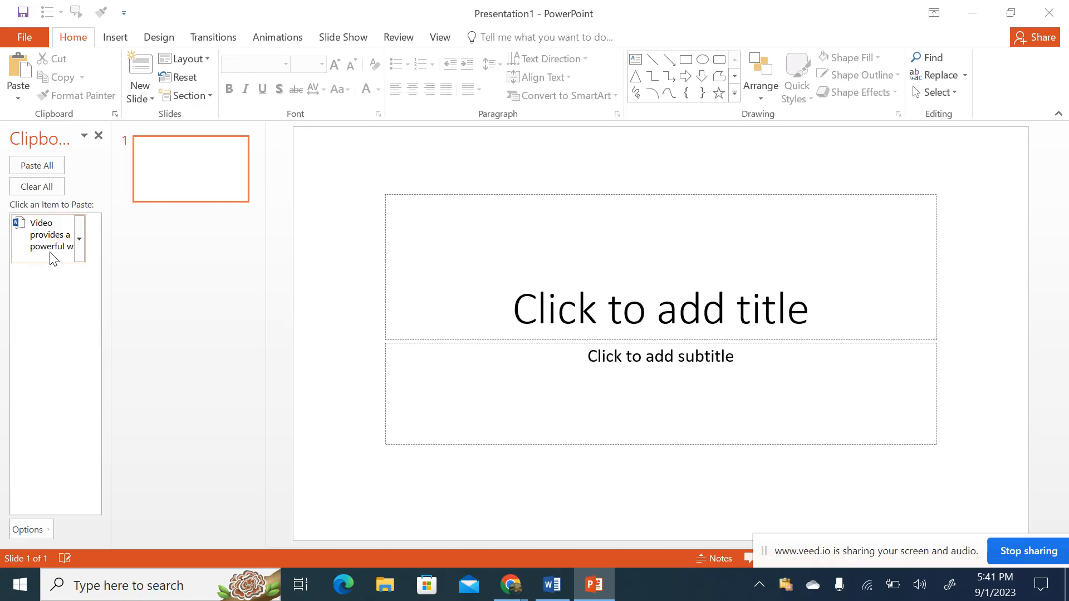
{"action": "left_click", "coordinate": [552, 584]}
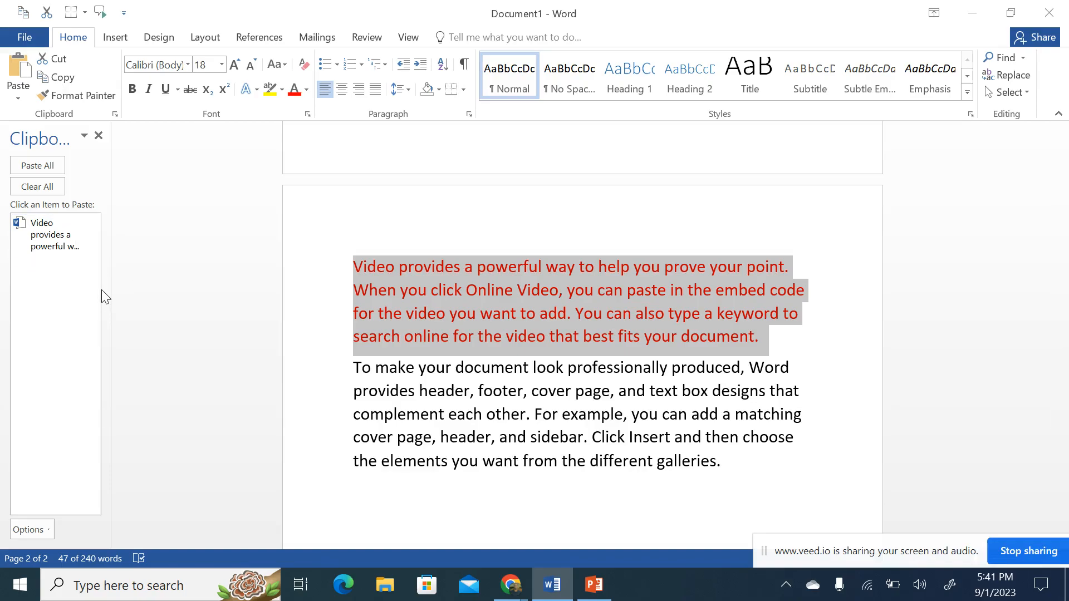
{"action": "left_click", "coordinate": [97, 136]}
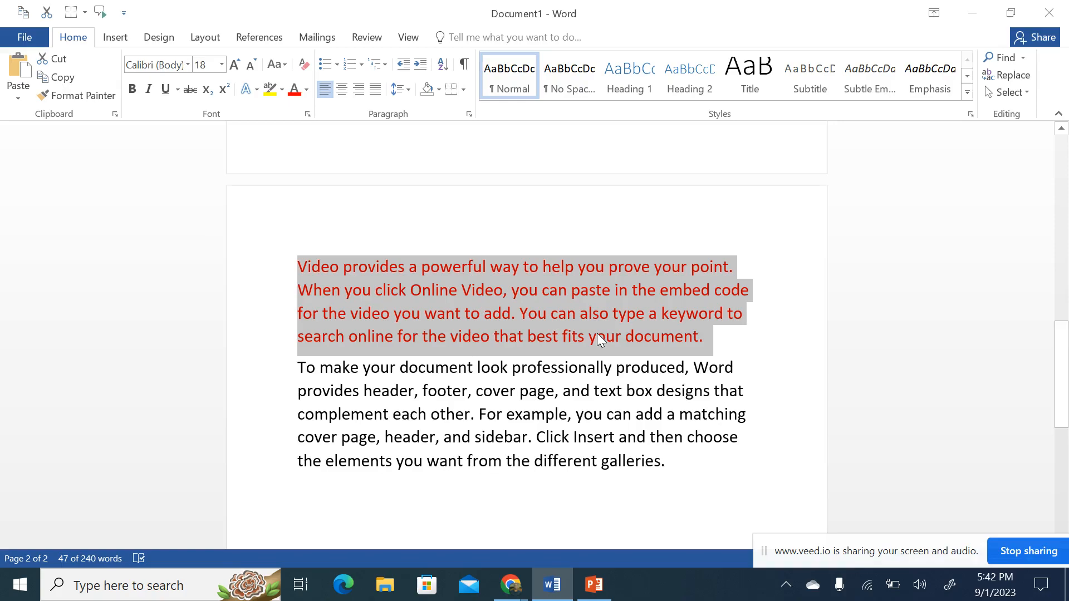
- Try to copy the red paragraph's formatting onto the black paragraph below it with Format Painter
{"action": "left_click_drag", "start_coordinate": [675, 462], "coordinate": [307, 373]}
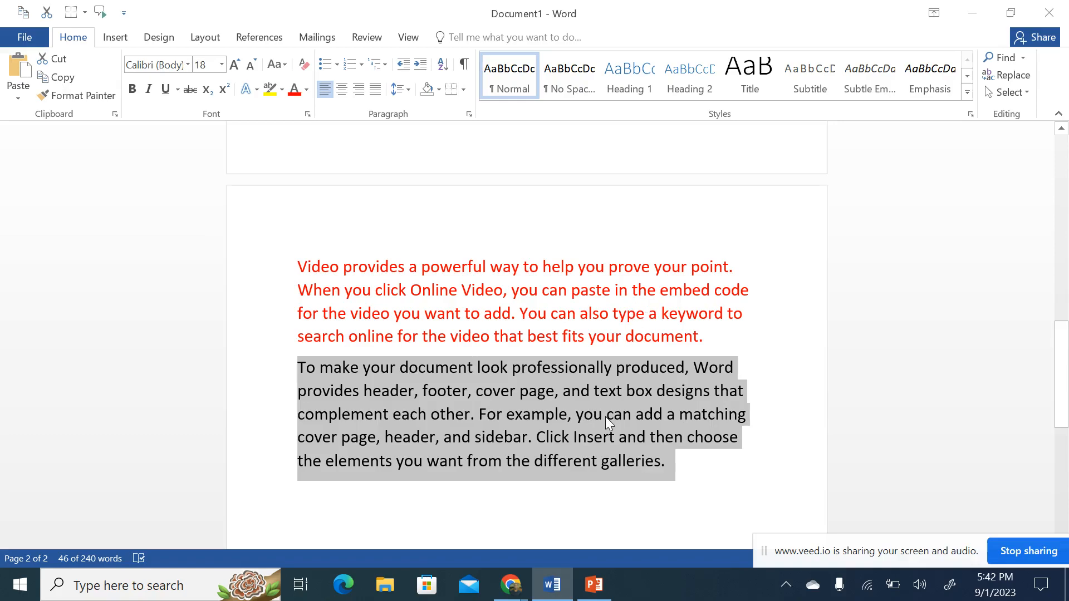
{"action": "left_click", "coordinate": [694, 336]}
{"action": "mouse_move", "coordinate": [716, 339]}
{"action": "left_mouse_down"}
{"action": "mouse_move", "coordinate": [360, 306]}
{"action": "mouse_move", "coordinate": [277, 265]}
{"action": "left_mouse_up"}
{"action": "left_click", "coordinate": [81, 95]}
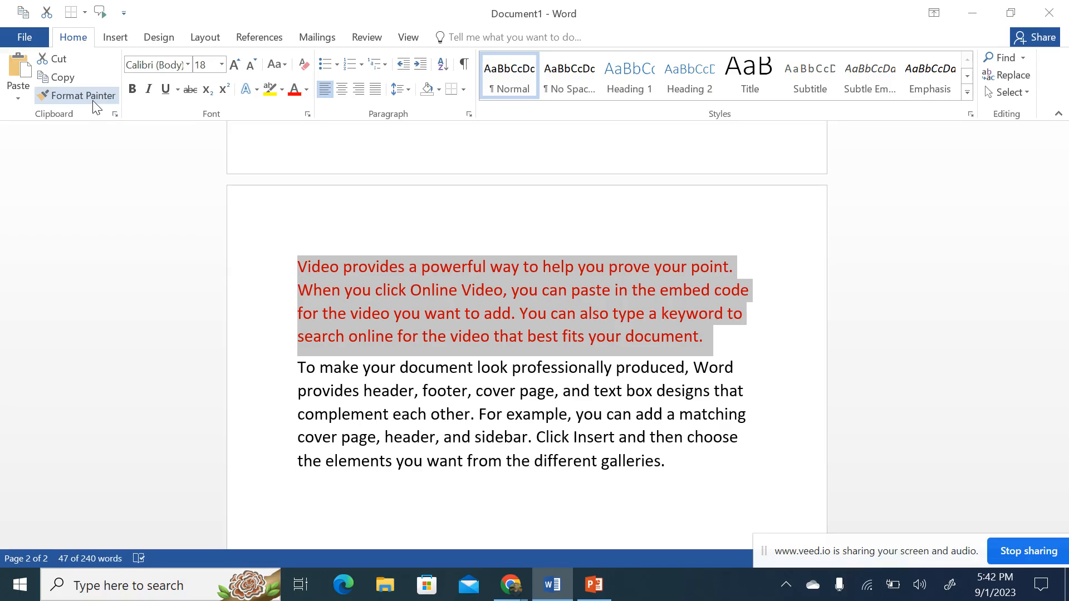
{"action": "left_click_drag", "start_coordinate": [668, 464], "coordinate": [285, 370]}
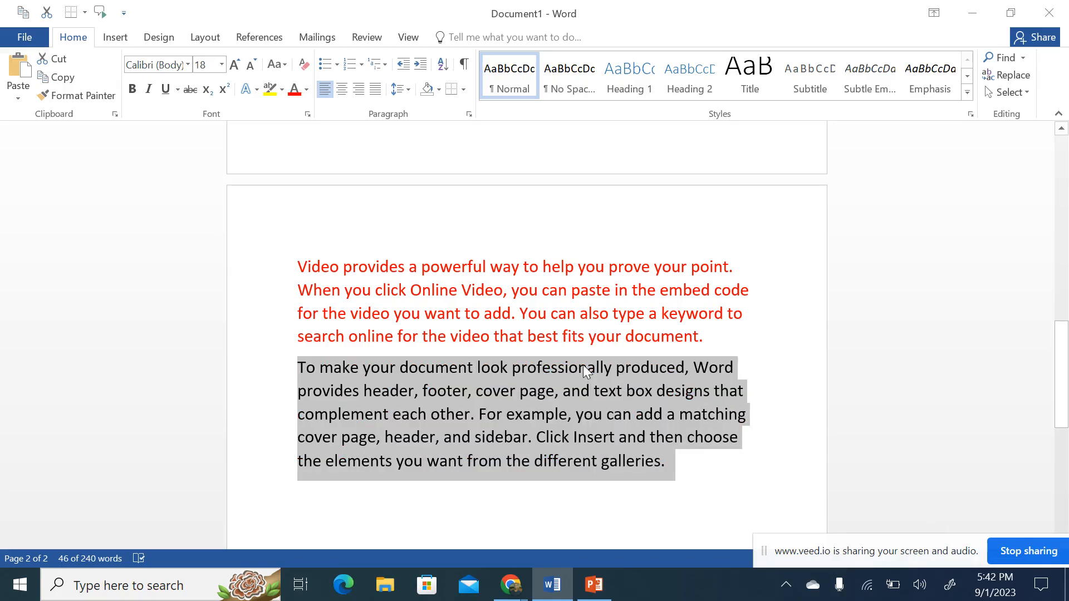
- View the list of available fonts from the first page and close it without choosing one
{"action": "scroll", "coordinate": [582, 365], "scroll_direction": "up", "scroll_amount": 5}
{"action": "scroll", "coordinate": [583, 365], "scroll_direction": "up", "scroll_amount": 5}
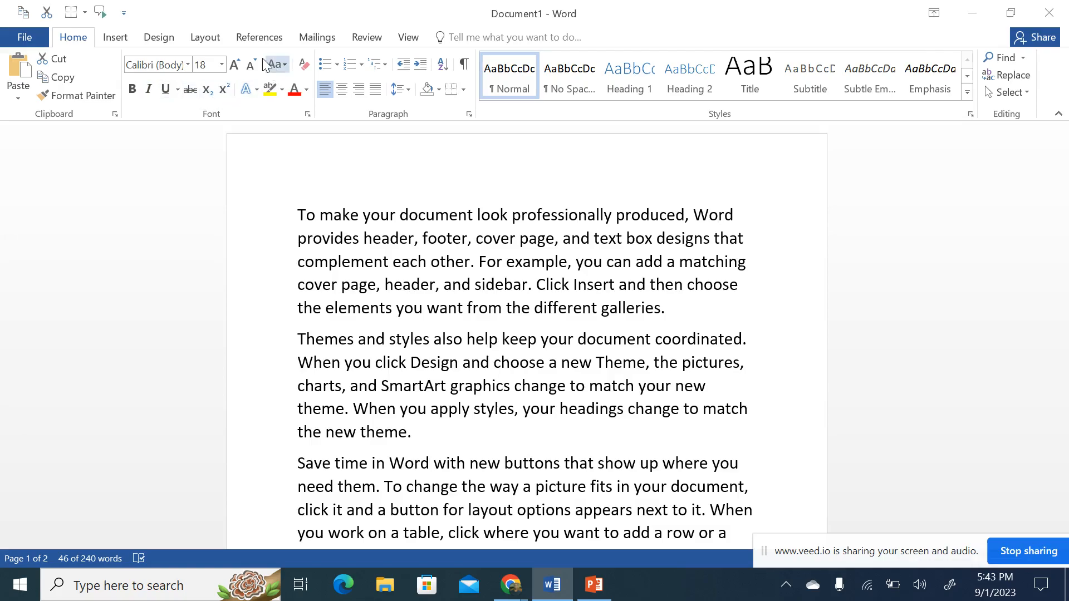
{"action": "left_click", "coordinate": [187, 65]}
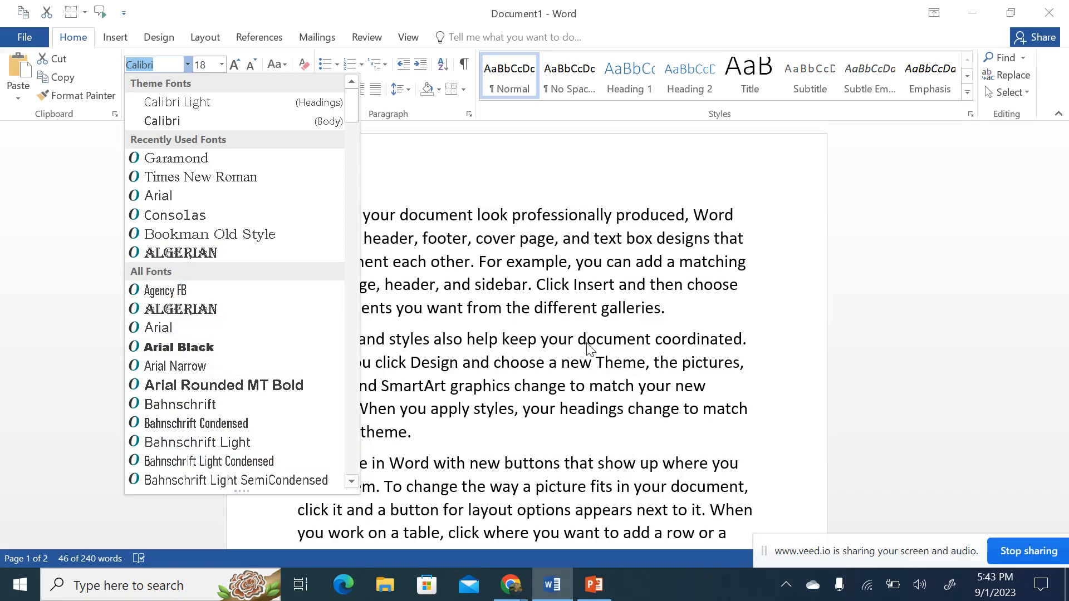
{"action": "left_click", "coordinate": [543, 350]}
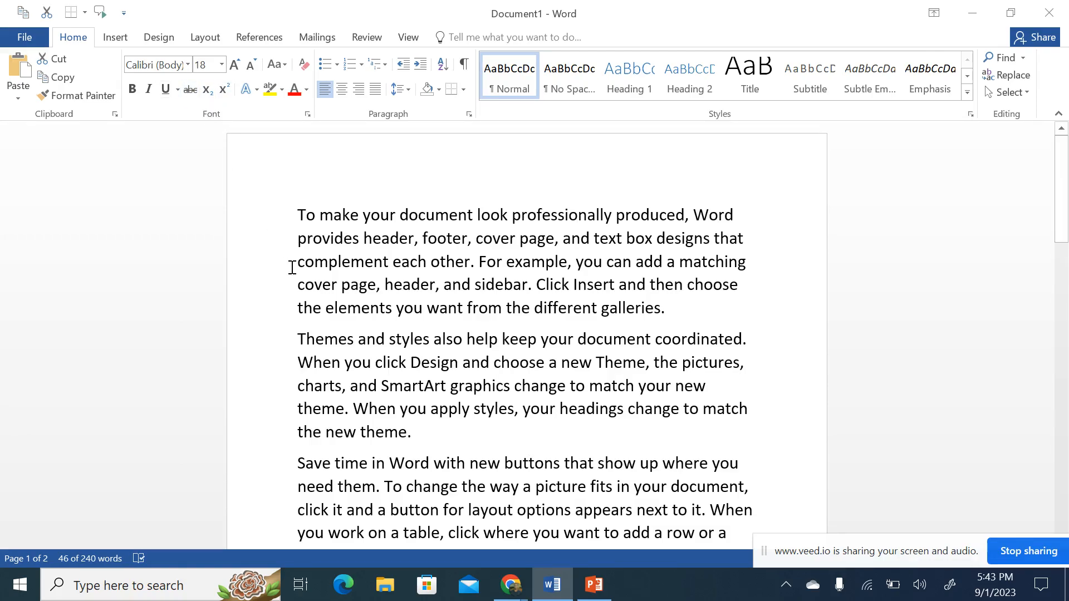
- Make the first page's opening paragraph, starting "To make your document look", bold
{"action": "left_click", "coordinate": [532, 262]}
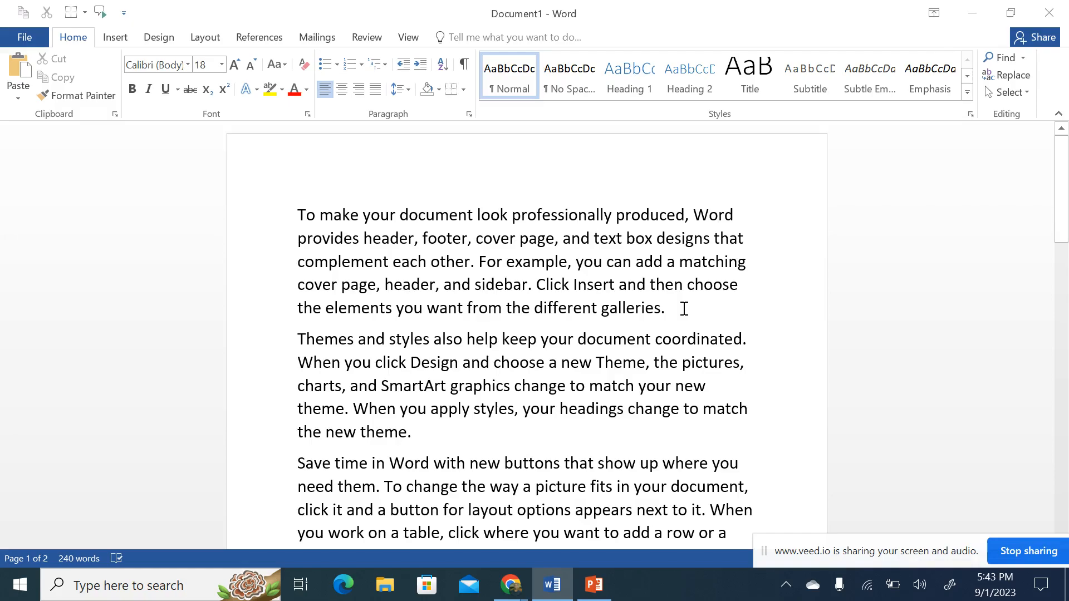
{"action": "left_click_drag", "start_coordinate": [683, 306], "coordinate": [310, 217]}
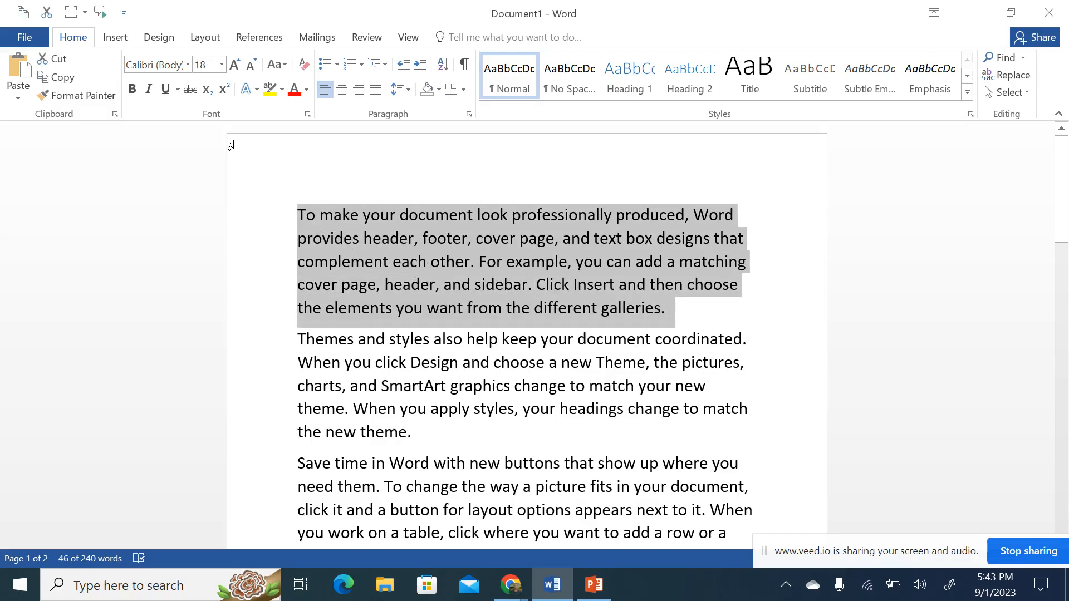
{"action": "left_click", "coordinate": [132, 89]}
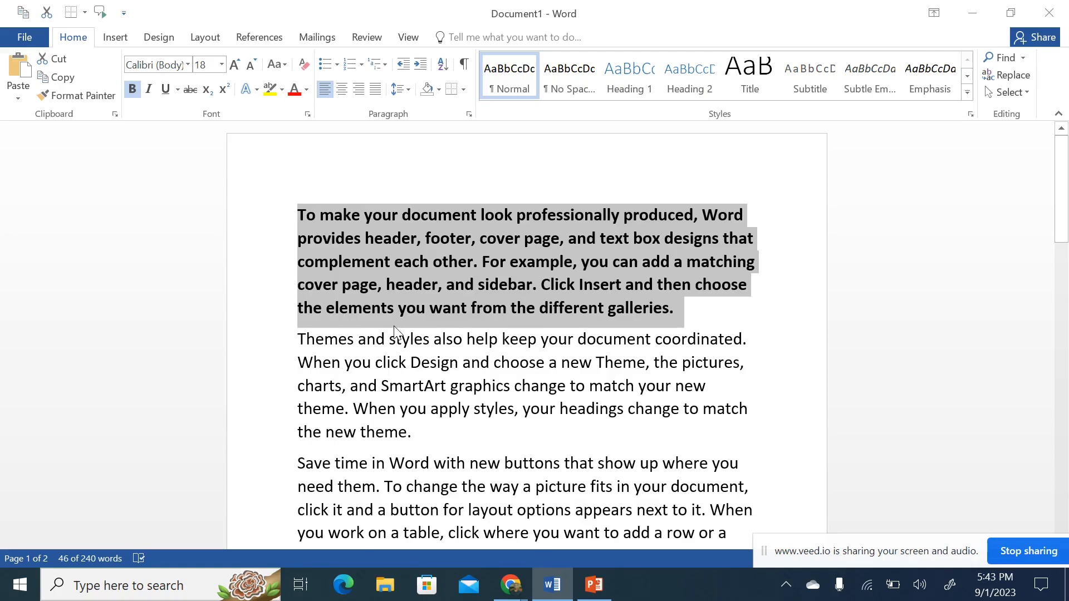
- Italicize the bold opening paragraph, toggling the italic formatting off and on again
{"action": "left_click", "coordinate": [553, 325]}
{"action": "left_click_drag", "start_coordinate": [689, 312], "coordinate": [302, 211]}
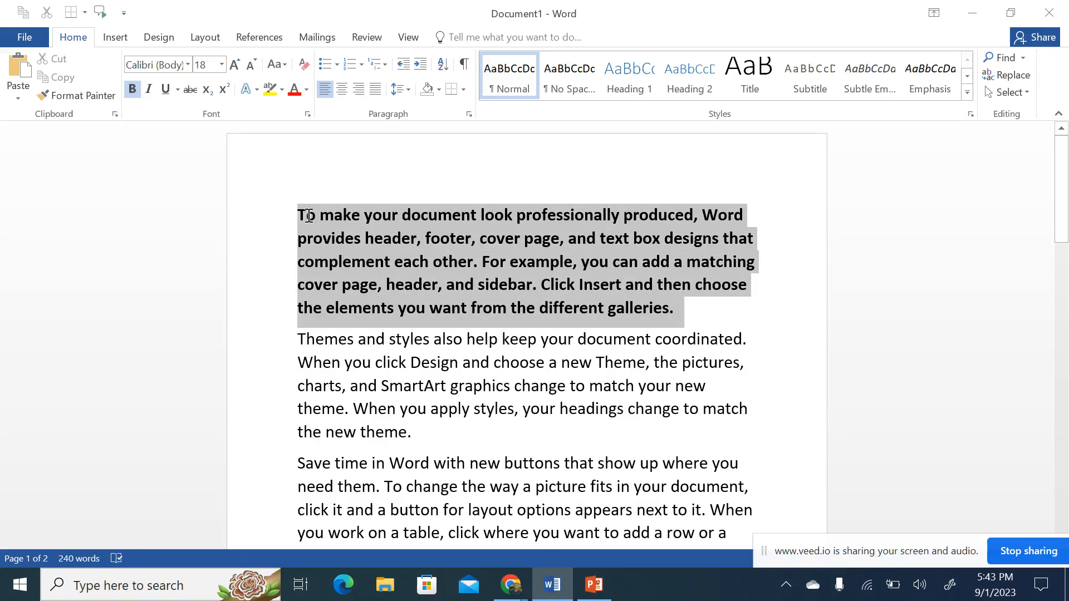
{"action": "left_click", "coordinate": [148, 89]}
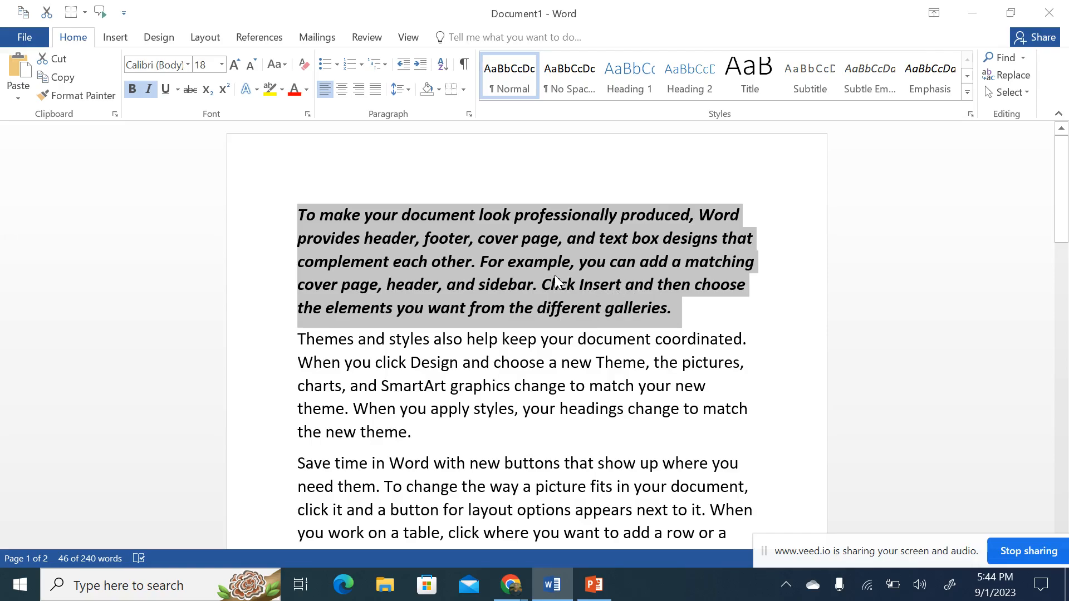
{"action": "left_click", "coordinate": [148, 90]}
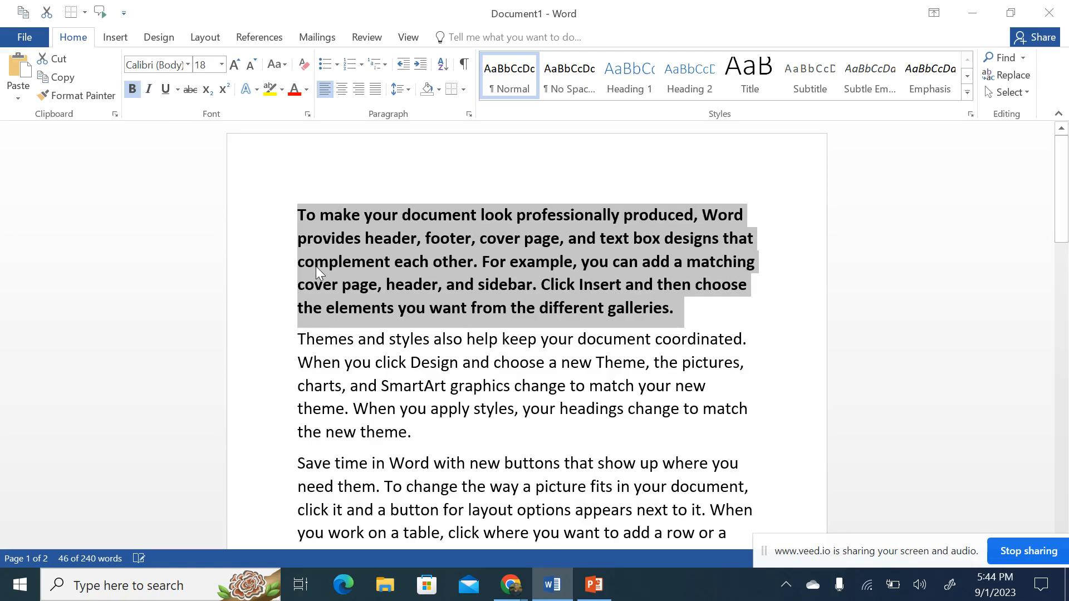
{"action": "left_click", "coordinate": [148, 90]}
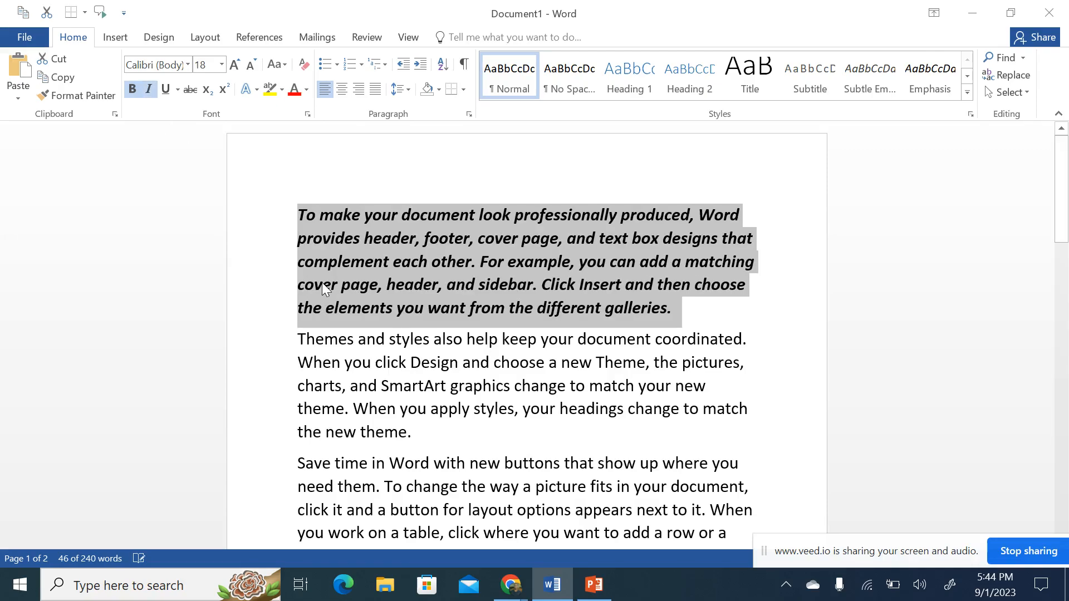
- Apply underline and strikethrough to the bold italic opening paragraph and deselect it
{"action": "left_click", "coordinate": [166, 90]}
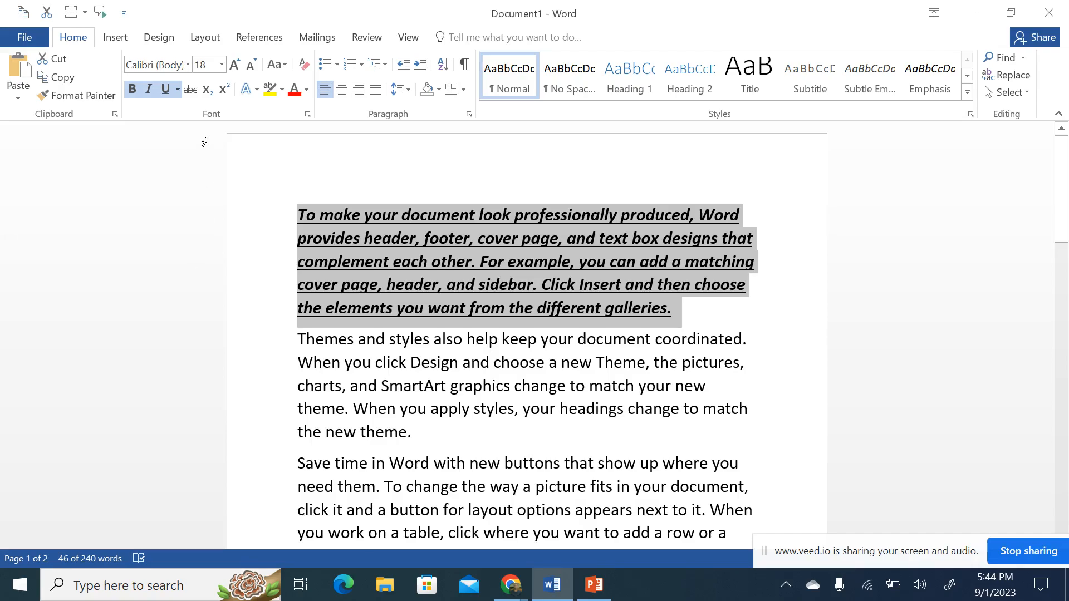
{"action": "left_click", "coordinate": [190, 89]}
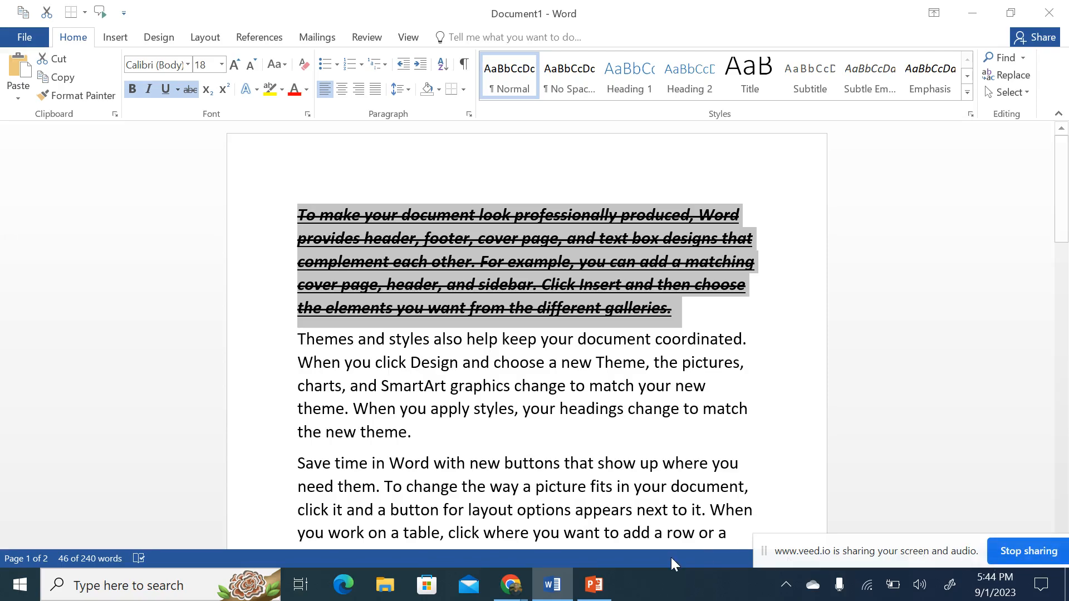
{"action": "left_click", "coordinate": [370, 380]}
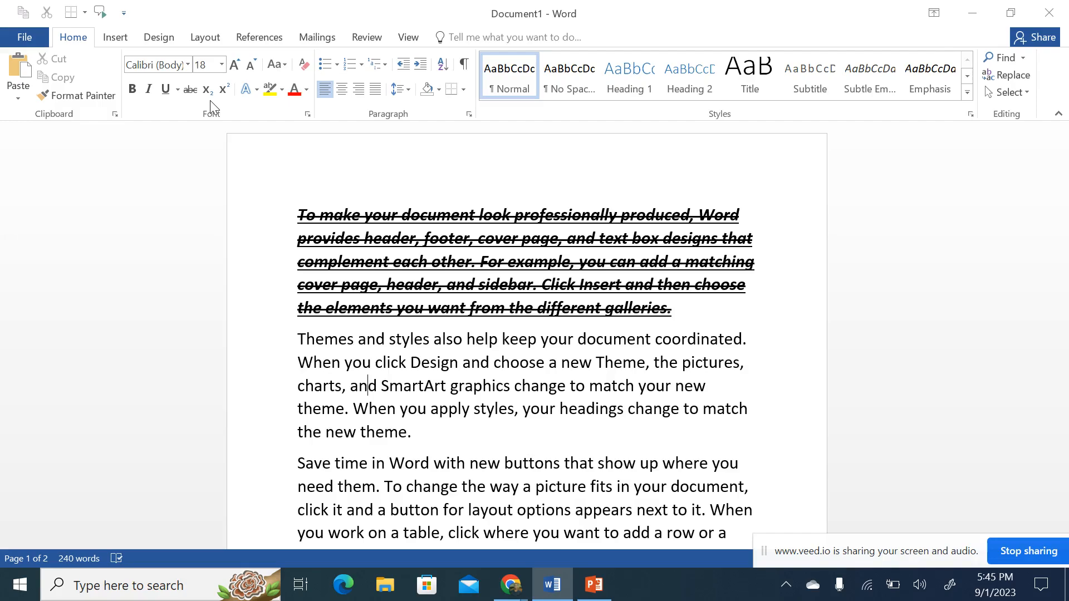
- Add a new line reading "102" below the first page's last paragraph, which ends "click the plus sign."
{"action": "scroll", "coordinate": [471, 429], "scroll_direction": "down", "scroll_amount": 2}
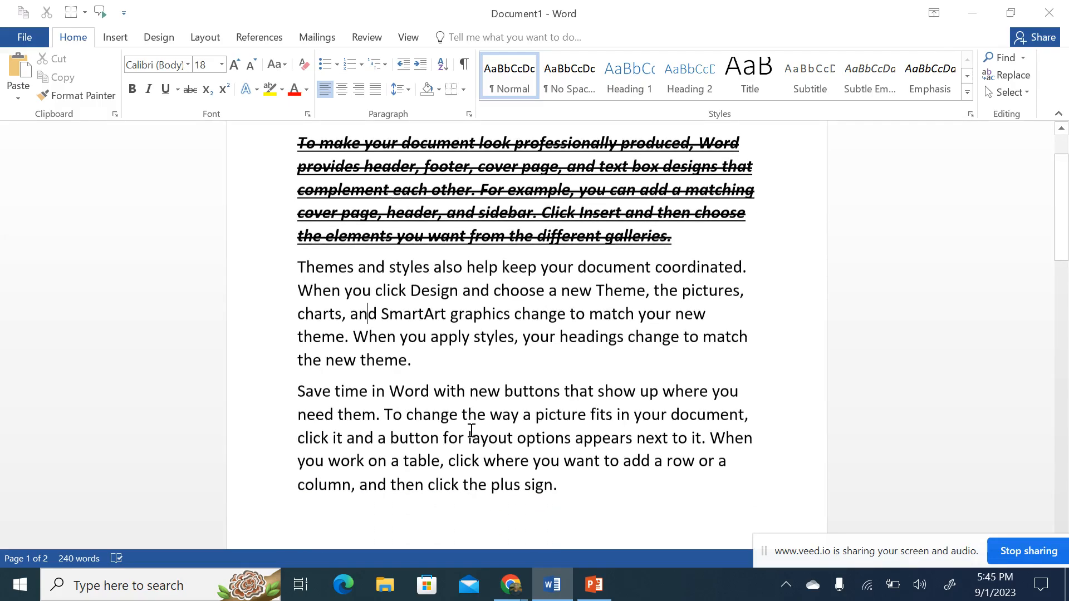
{"action": "scroll", "coordinate": [484, 422], "scroll_direction": "down", "scroll_amount": 10}
{"action": "scroll", "coordinate": [489, 422], "scroll_direction": "up", "scroll_amount": 6}
{"action": "left_click", "coordinate": [572, 313]}
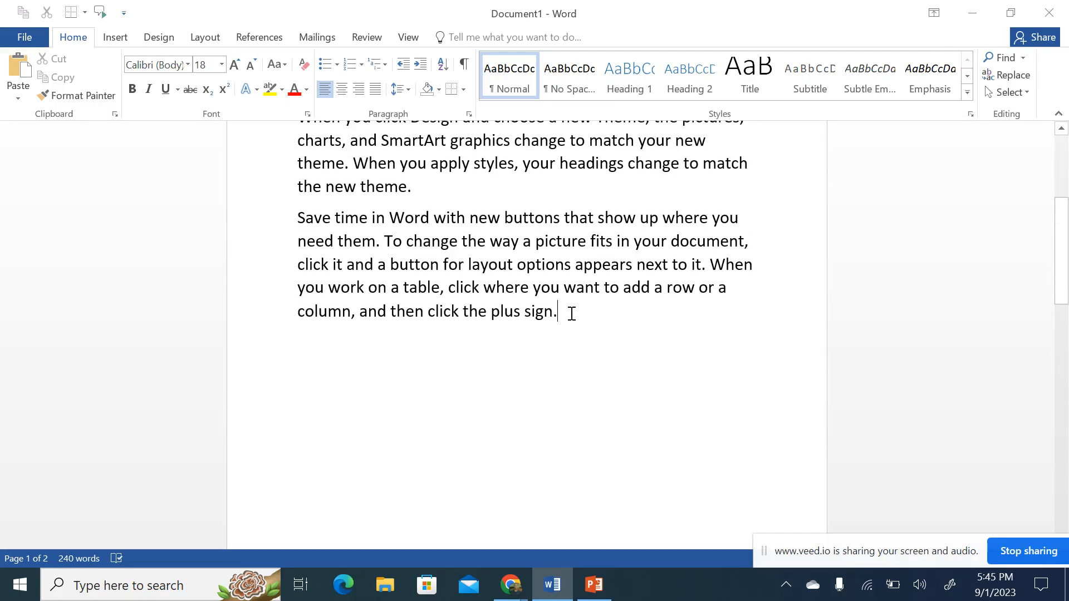
{"action": "key", "text": "Return"}
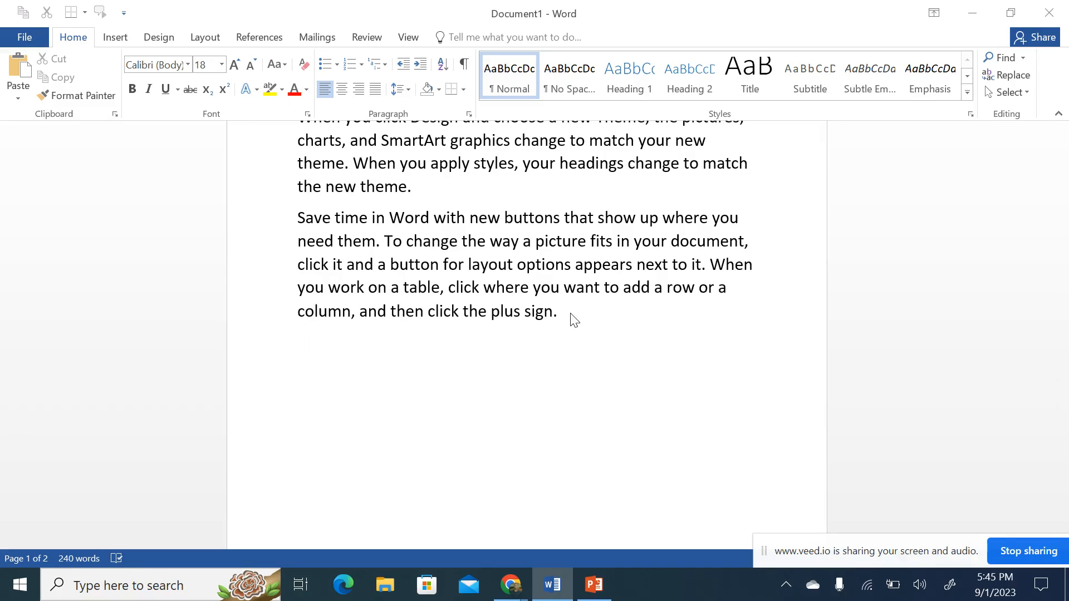
{"action": "type", "text": "10"}
{"action": "type", "text": "2"}
- Format the final digit 2 of "102" as subscript
{"action": "left_click_drag", "start_coordinate": [332, 343], "coordinate": [318, 343]}
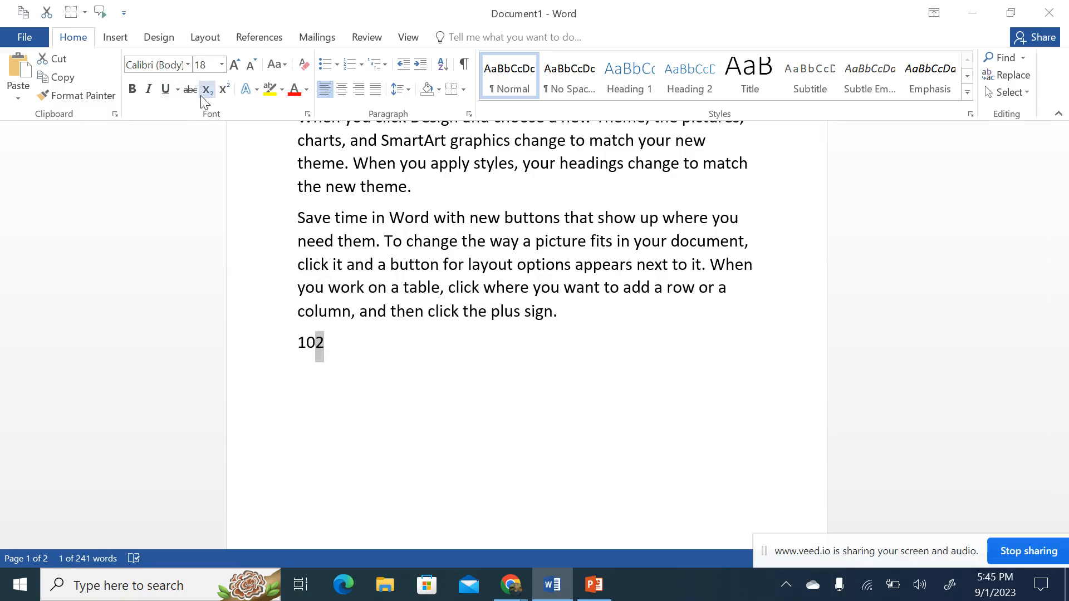
{"action": "left_click", "coordinate": [201, 94]}
{"action": "left_click", "coordinate": [324, 365]}
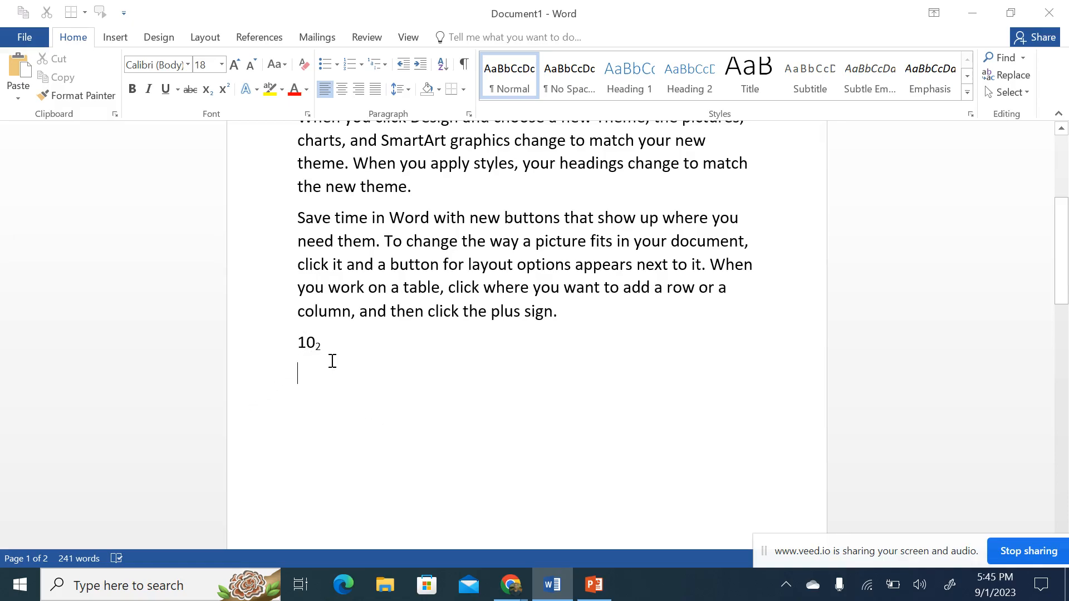
- Format the final "s" of "Themes" at the start of the second paragraph as superscript
{"action": "scroll", "coordinate": [489, 381], "scroll_direction": "up", "scroll_amount": 2}
{"action": "scroll", "coordinate": [504, 372], "scroll_direction": "up", "scroll_amount": 1}
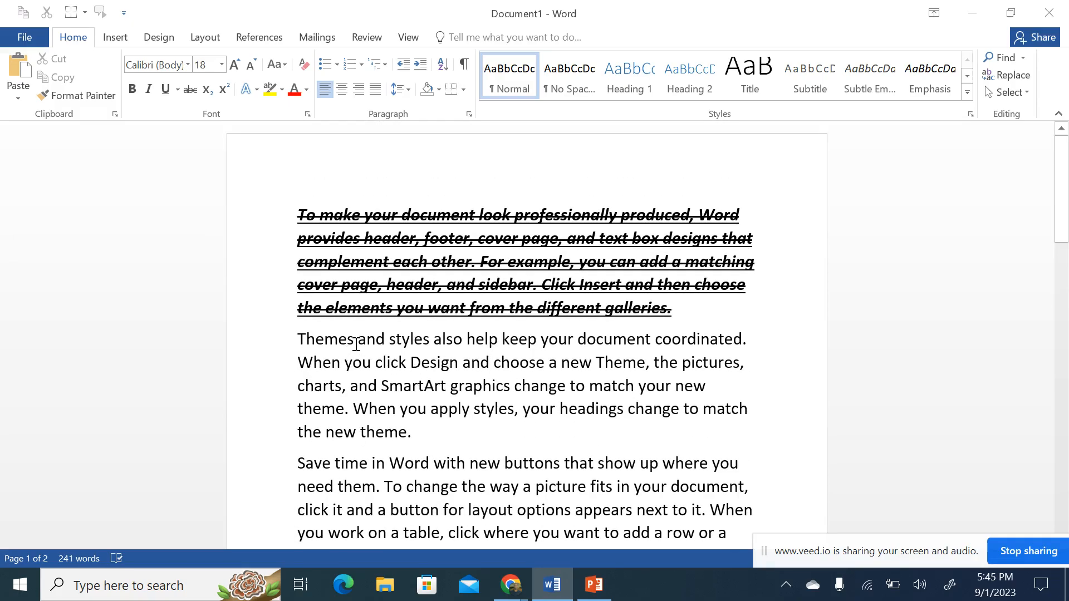
{"action": "left_click_drag", "start_coordinate": [354, 341], "coordinate": [346, 341]}
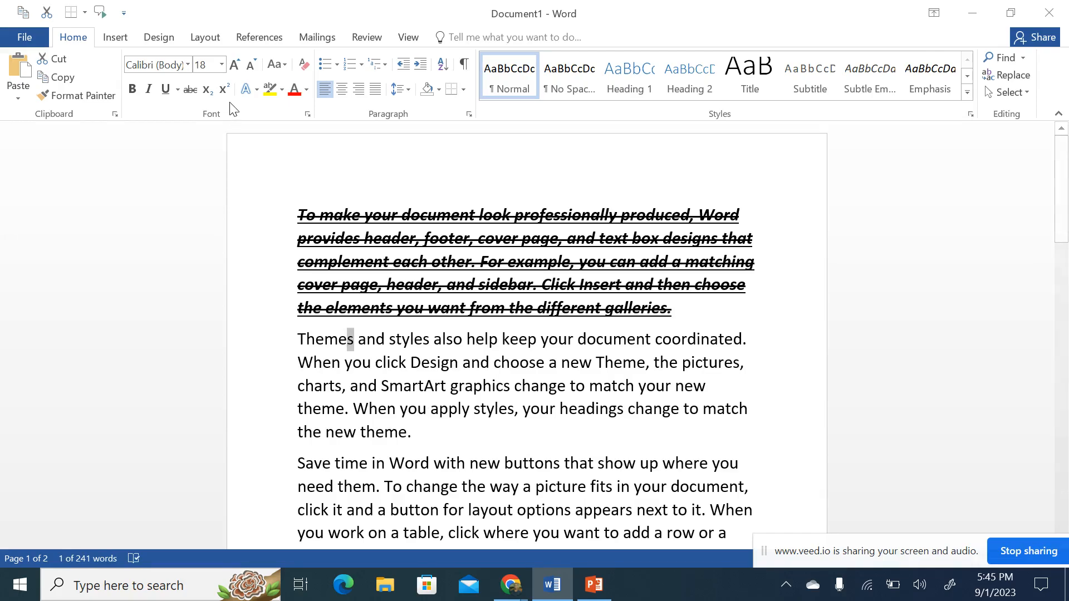
{"action": "left_click", "coordinate": [224, 89]}
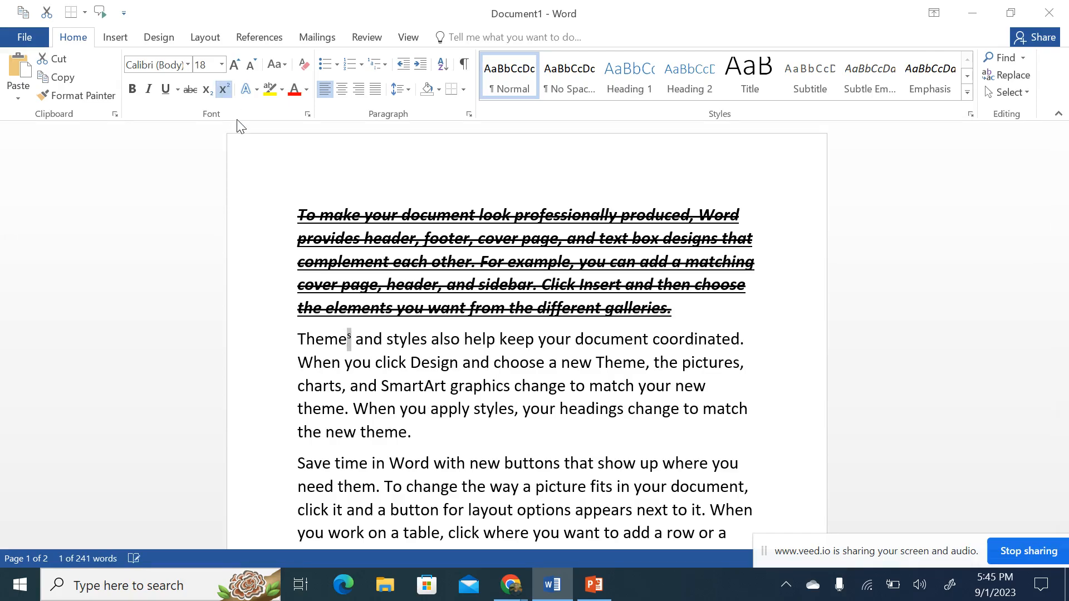
{"action": "left_click", "coordinate": [358, 385]}
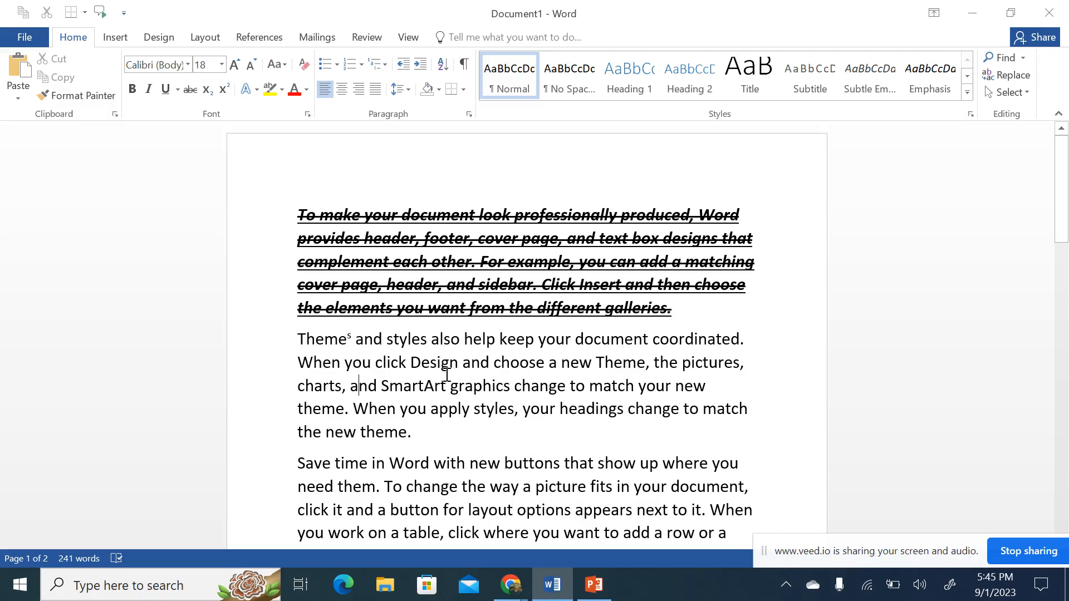
- Insert a new line reading "1st" after the second paragraph, which ends "the new theme."
{"action": "left_click", "coordinate": [428, 433]}
{"action": "key", "text": "Return"}
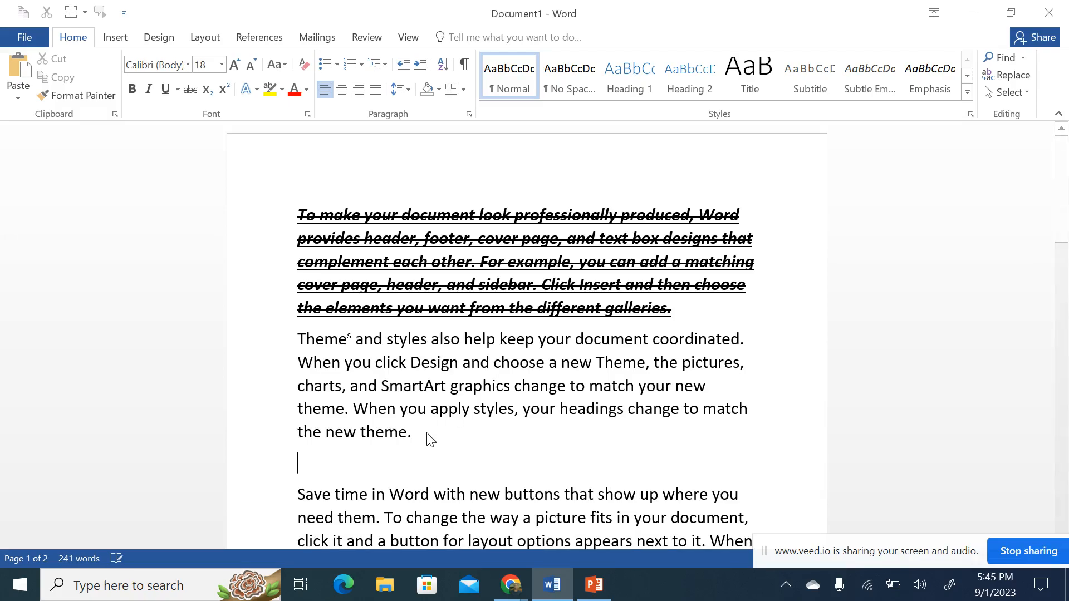
{"action": "type", "text": "1"}
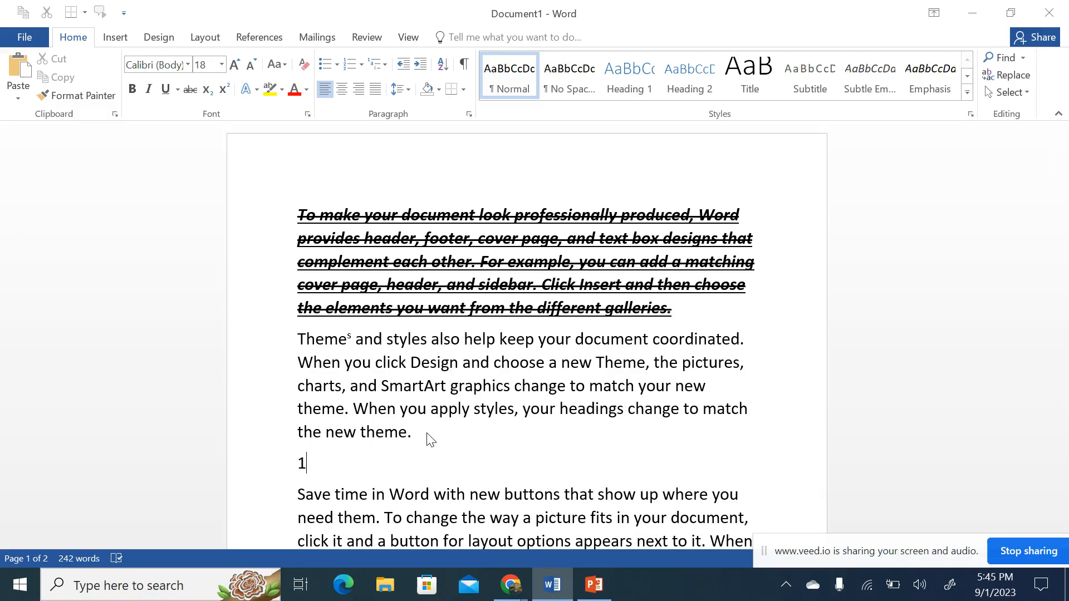
{"action": "type", "text": "st"}
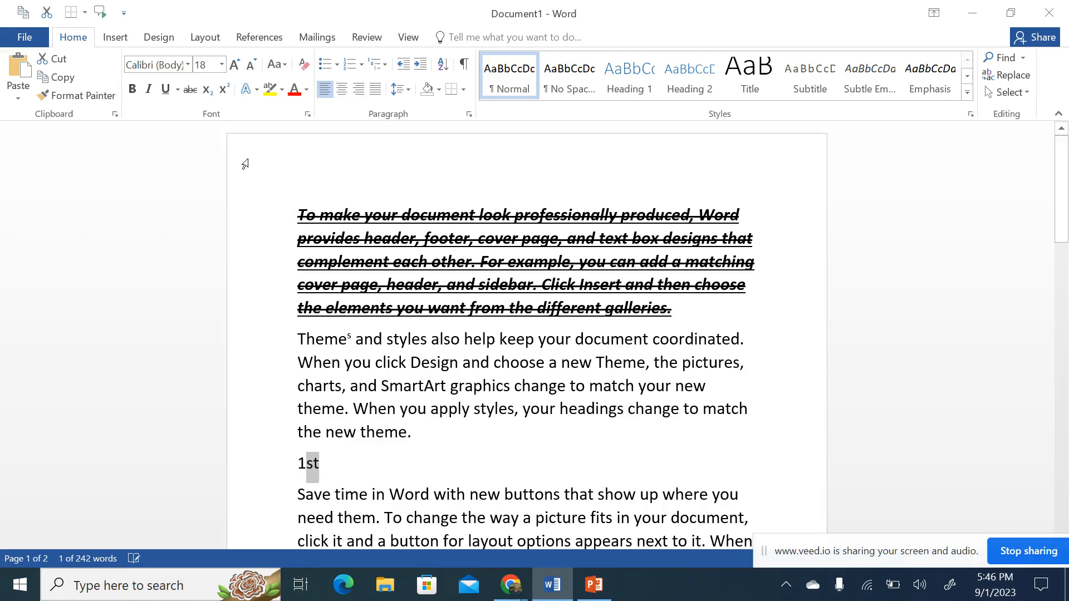
- Format the "st" of "1st" below the second paragraph as superscript
{"action": "left_click", "coordinate": [225, 89]}
{"action": "left_click", "coordinate": [307, 477]}
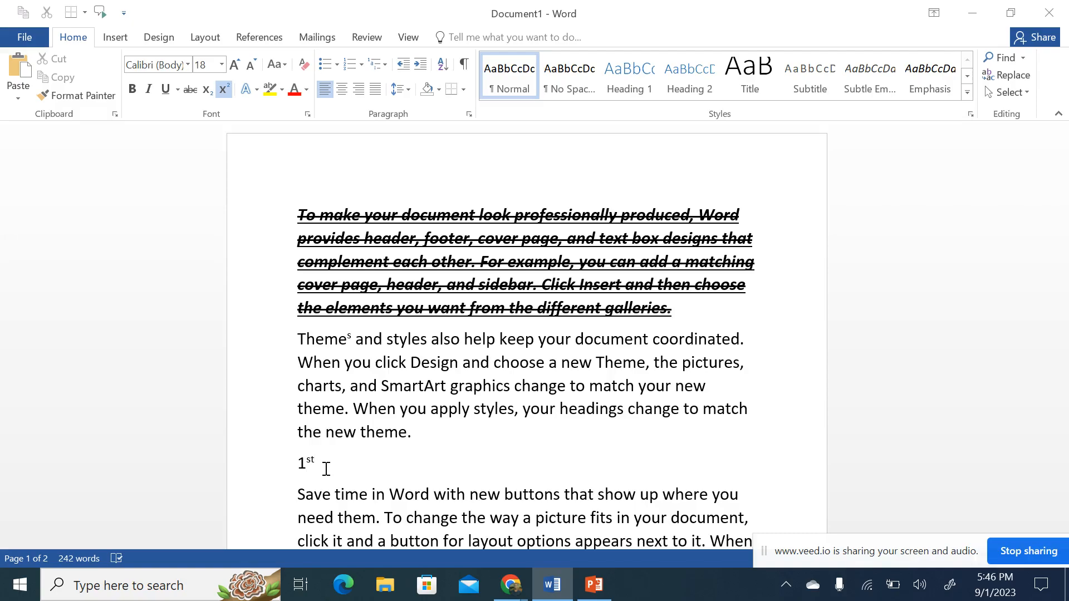
{"action": "left_click", "coordinate": [273, 215]}
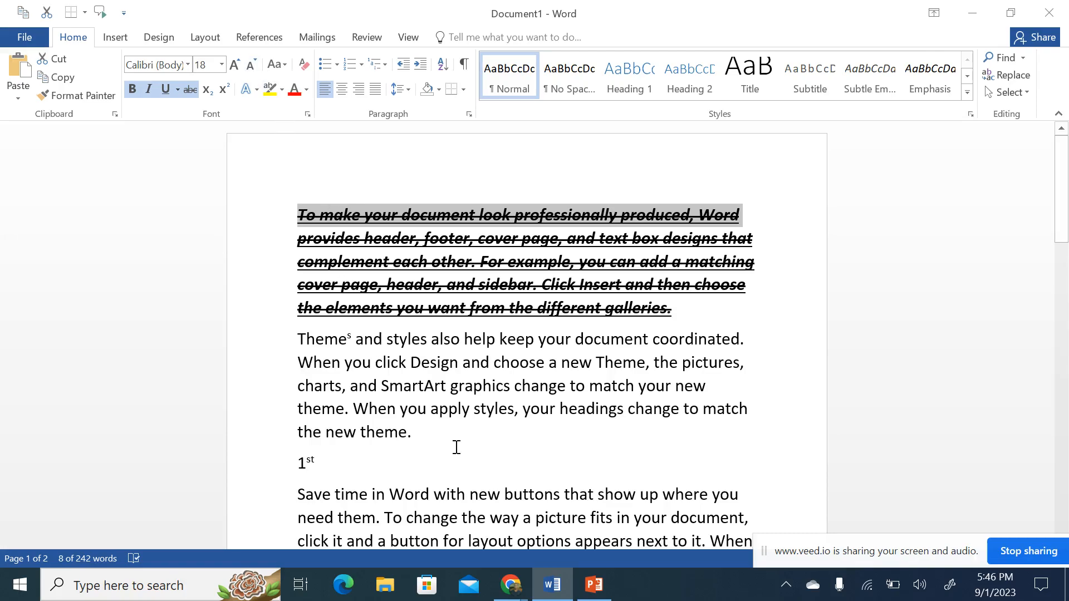
- Grow the font of the second paragraph, which begins "Themes and styles", stepwise up to size 72
{"action": "left_click_drag", "start_coordinate": [412, 433], "coordinate": [302, 341]}
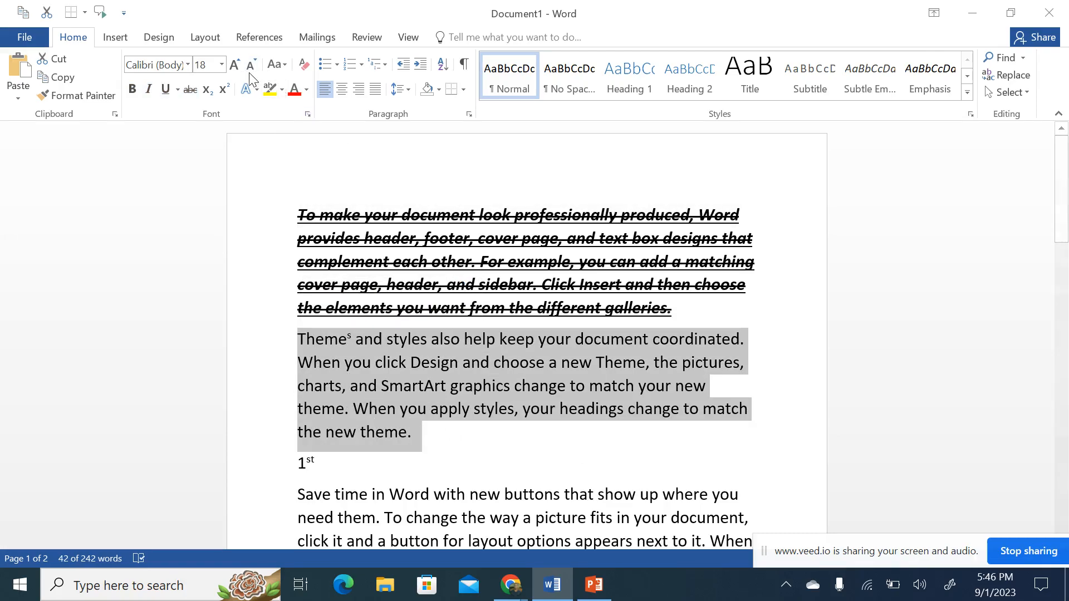
{"action": "left_click", "coordinate": [235, 65]}
{"action": "left_click", "coordinate": [234, 67]}
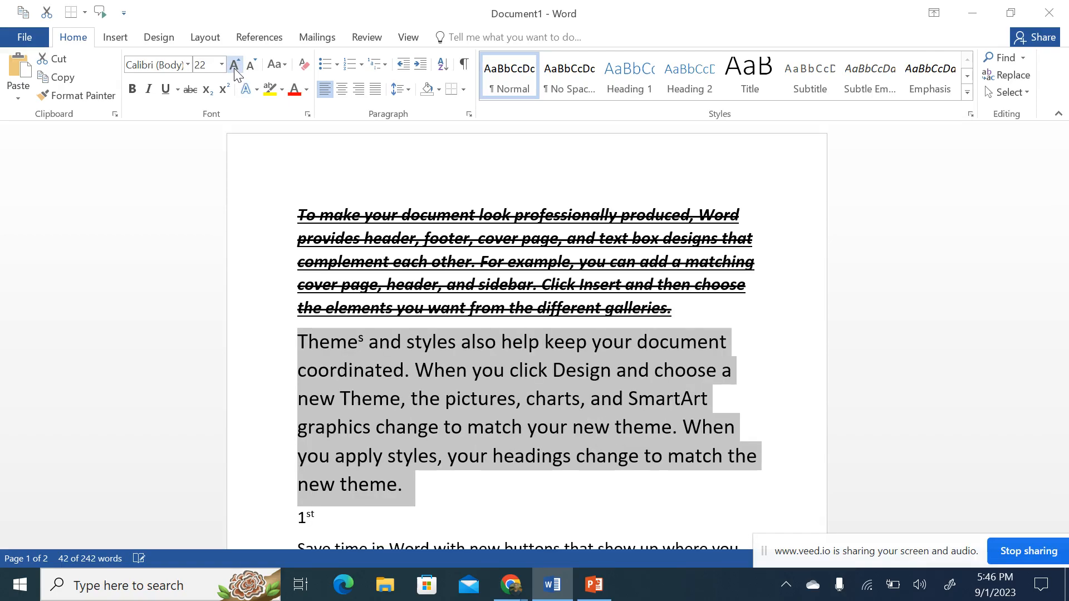
{"action": "left_click", "coordinate": [234, 67]}
{"action": "left_click", "coordinate": [234, 67]}
{"action": "left_click", "coordinate": [234, 67]}
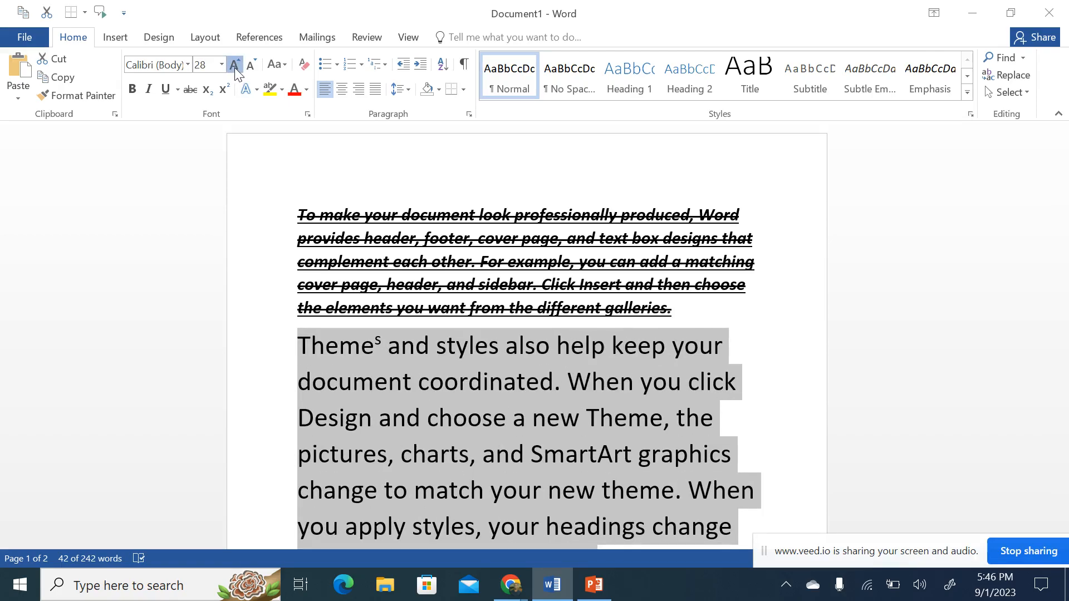
{"action": "left_click", "coordinate": [234, 66]}
{"action": "left_click", "coordinate": [234, 67]}
{"action": "left_click", "coordinate": [235, 66]}
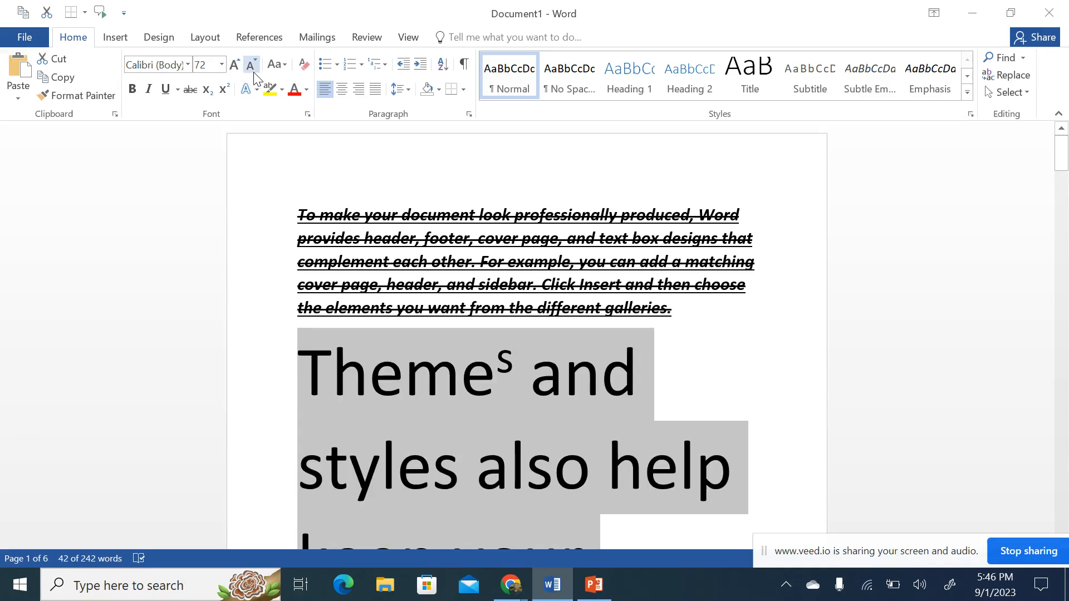
- Shrink the font of the "Themes and styles" paragraph stepwise down to size 11
{"action": "left_click", "coordinate": [250, 66]}
{"action": "left_click", "coordinate": [250, 66]}
{"action": "left_click", "coordinate": [250, 67]}
{"action": "left_click", "coordinate": [249, 66]}
{"action": "left_click", "coordinate": [250, 67]}
{"action": "left_click", "coordinate": [250, 67]}
{"action": "left_click", "coordinate": [250, 67]}
{"action": "left_click", "coordinate": [250, 67]}
{"action": "left_click", "coordinate": [250, 67]}
{"action": "left_click", "coordinate": [250, 67]}
{"action": "left_click", "coordinate": [250, 67]}
{"action": "left_click", "coordinate": [250, 66]}
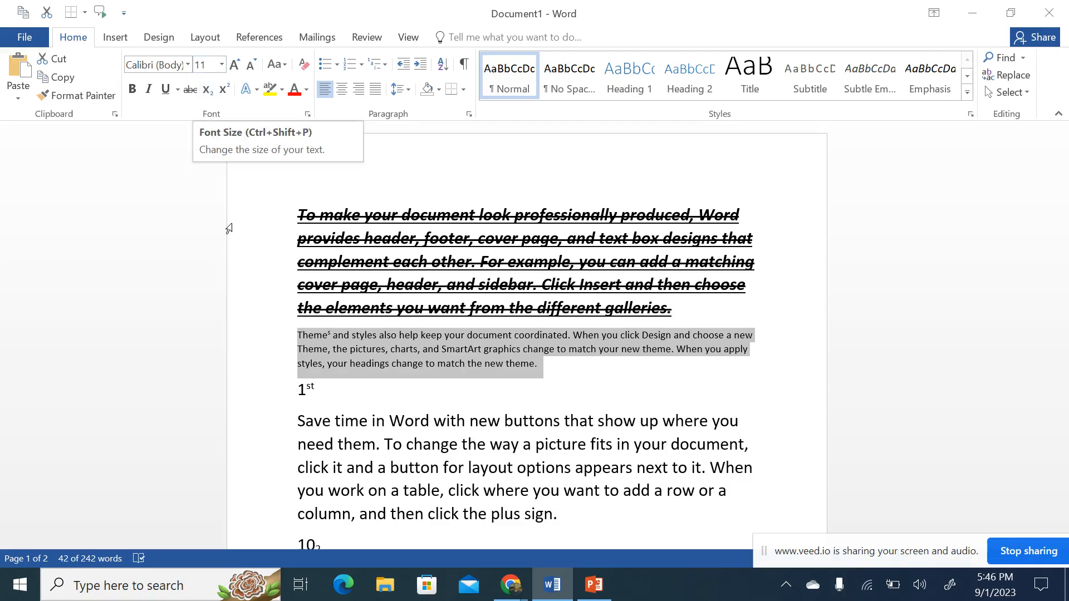
- Change the case of the paragraph beginning "Save time in Word" to UPPERCASE
{"action": "left_click", "coordinate": [584, 418]}
{"action": "scroll", "coordinate": [591, 419], "scroll_direction": "down", "scroll_amount": 3}
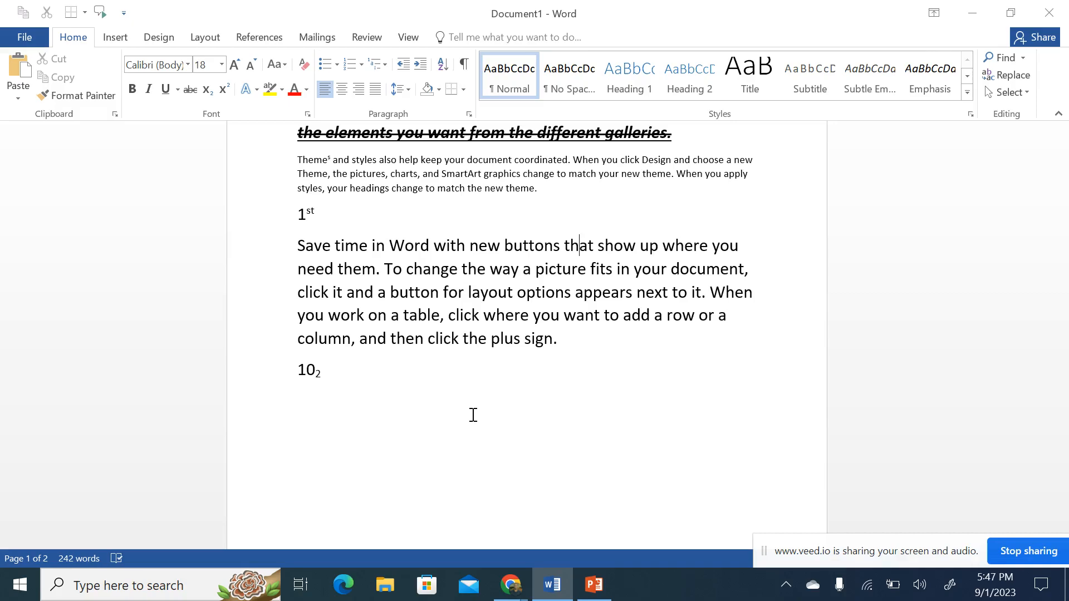
{"action": "left_click_drag", "start_coordinate": [559, 342], "coordinate": [298, 243]}
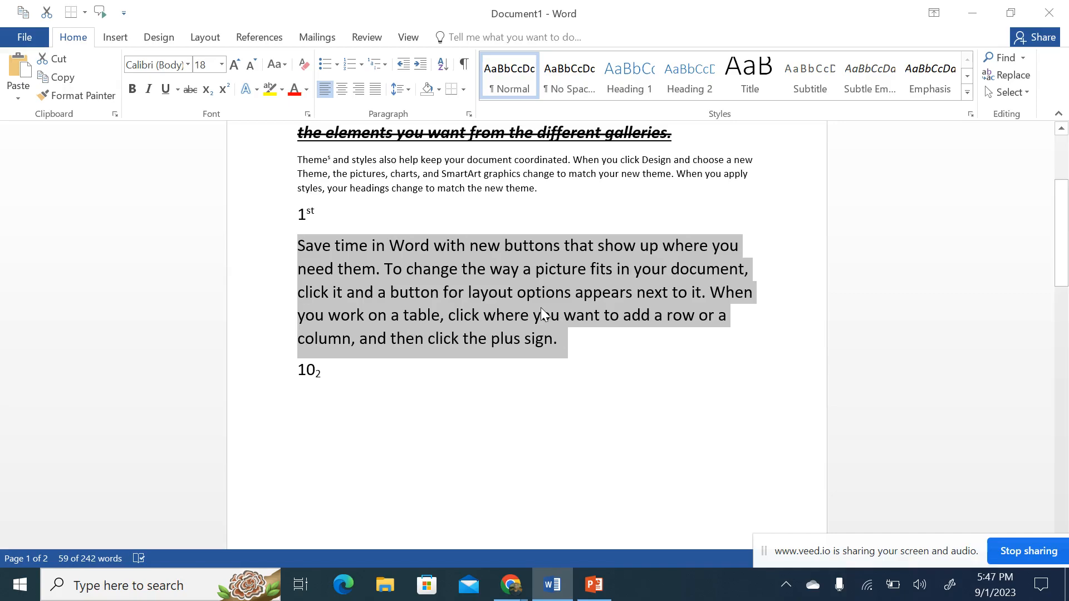
{"action": "left_click", "coordinate": [277, 64]}
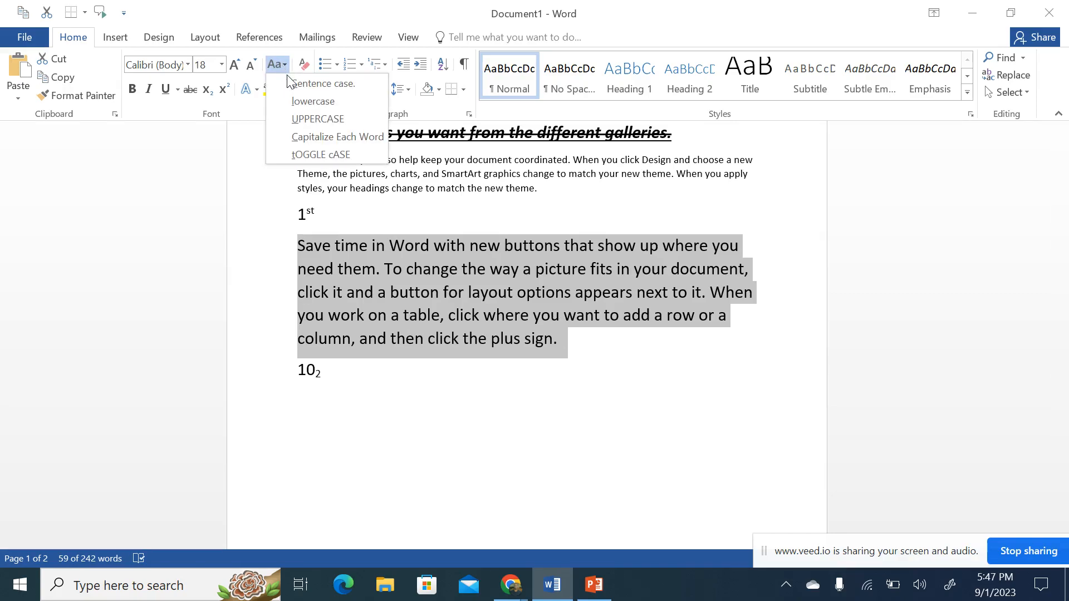
{"action": "left_click", "coordinate": [305, 118]}
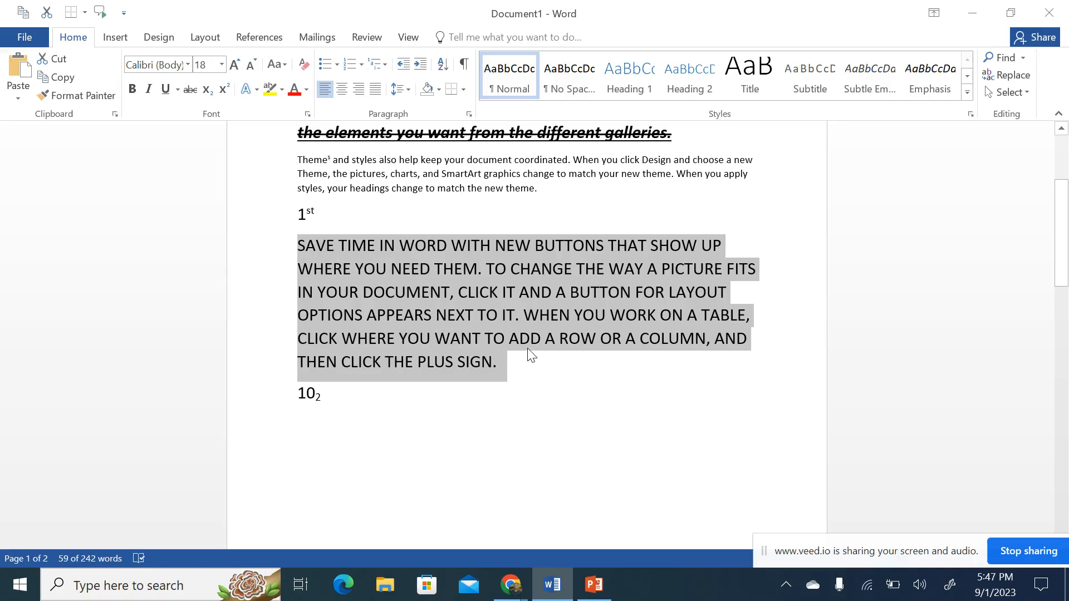
- Change the case of the "Save time in Word" paragraph to Capitalize Each Word, then deselect it
{"action": "left_click", "coordinate": [286, 67]}
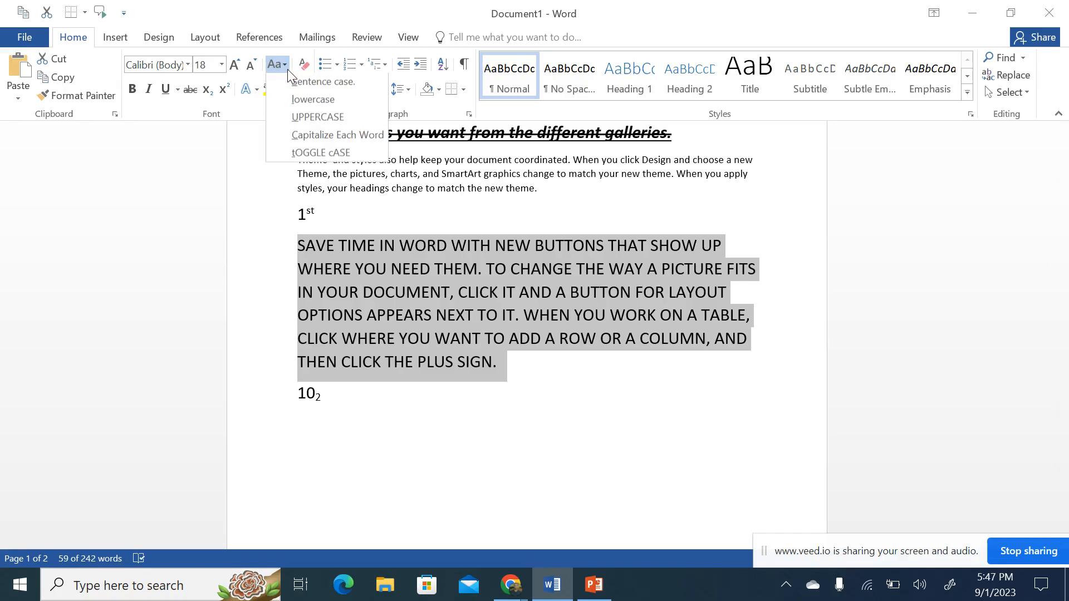
{"action": "left_click", "coordinate": [316, 138]}
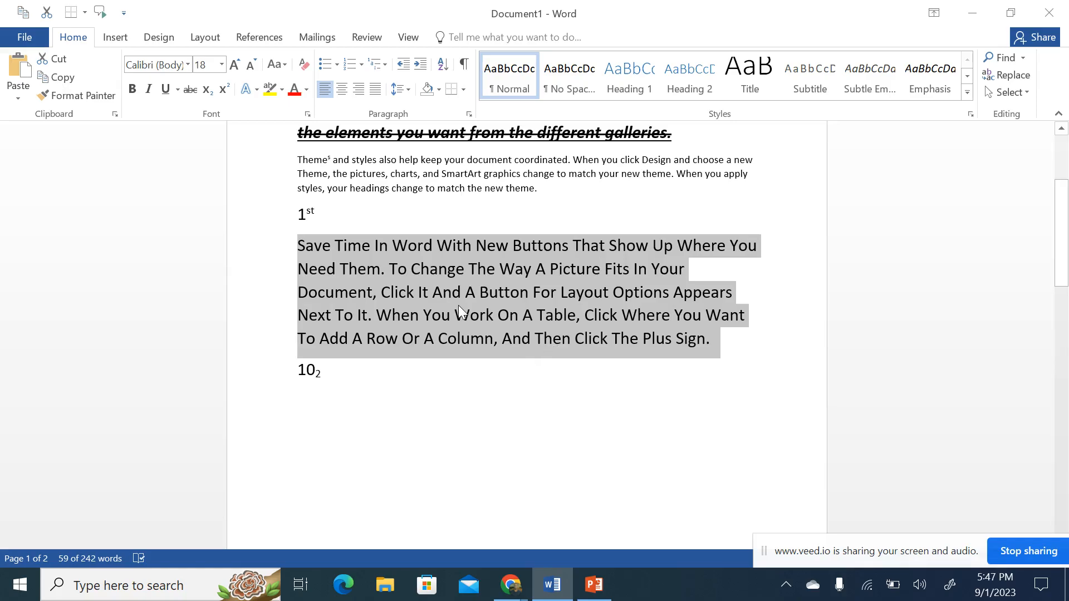
{"action": "left_click", "coordinate": [284, 66]}
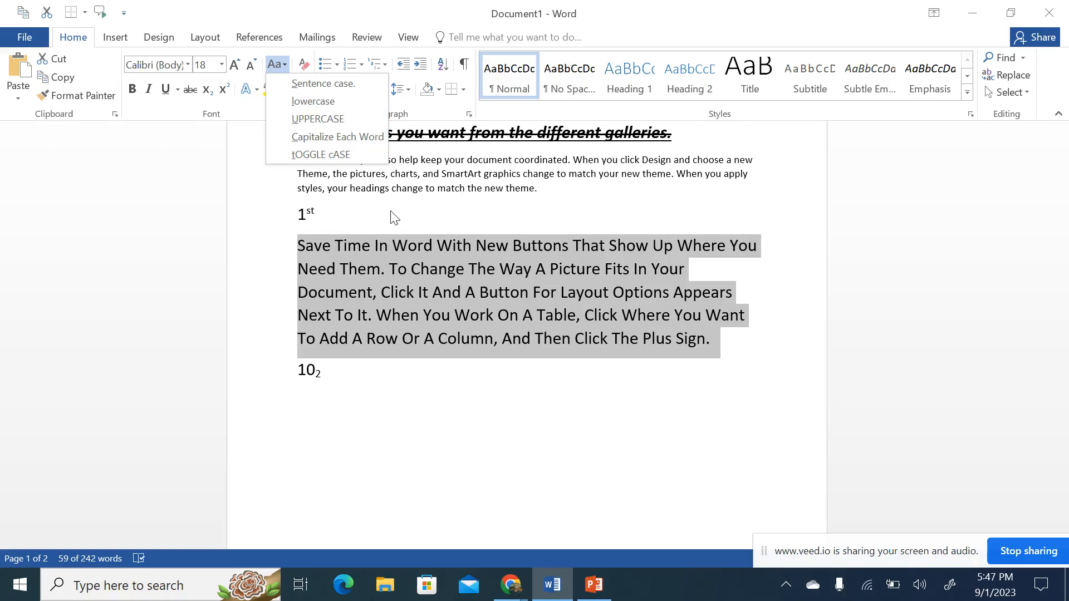
{"action": "left_click", "coordinate": [534, 417]}
{"action": "left_click", "coordinate": [546, 408]}
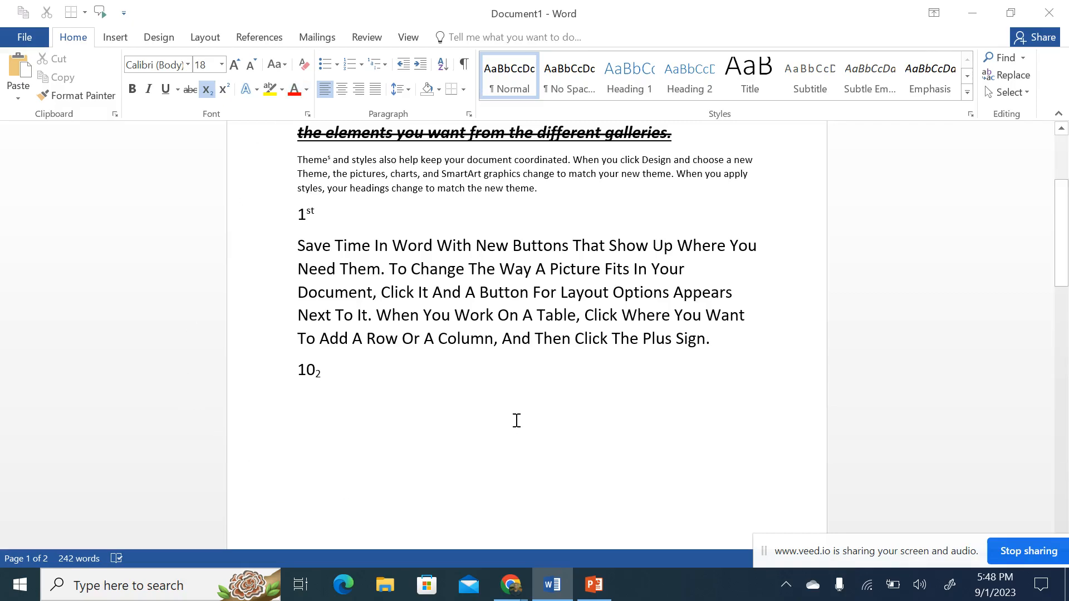
- Copy the formatting of the second page's "To make your document" paragraph onto the red "Video provides" paragraph with Format Painter
{"action": "scroll", "coordinate": [517, 420], "scroll_direction": "up", "scroll_amount": 3}
{"action": "scroll", "coordinate": [535, 406], "scroll_direction": "down", "scroll_amount": 10}
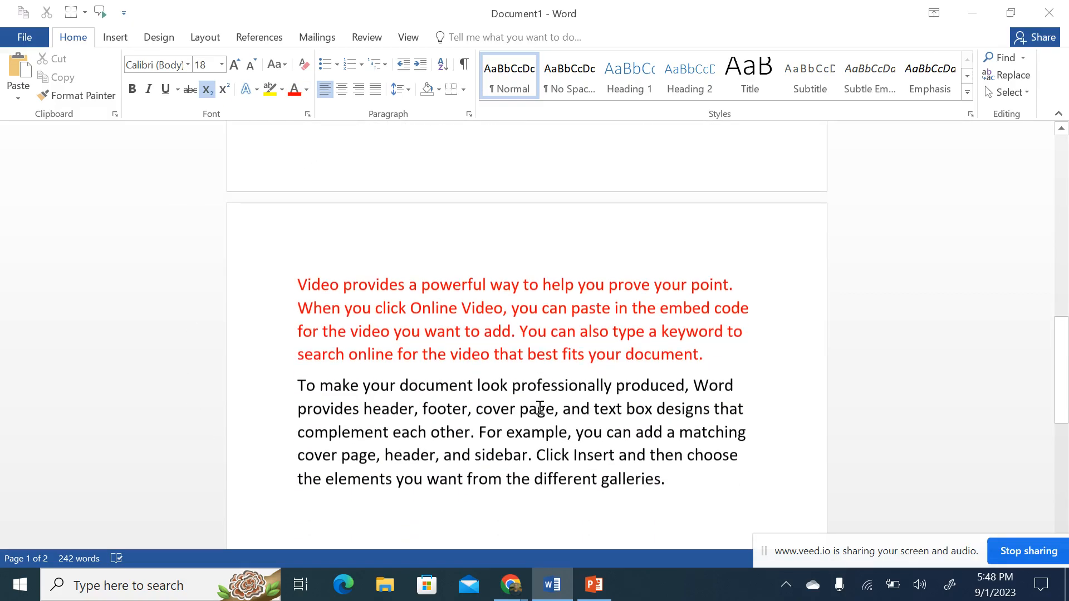
{"action": "scroll", "coordinate": [539, 408], "scroll_direction": "down", "scroll_amount": 3}
{"action": "left_click_drag", "start_coordinate": [708, 271], "coordinate": [301, 200]}
{"action": "left_click", "coordinate": [661, 420]}
{"action": "left_click_drag", "start_coordinate": [657, 396], "coordinate": [294, 299]}
{"action": "left_click", "coordinate": [97, 98]}
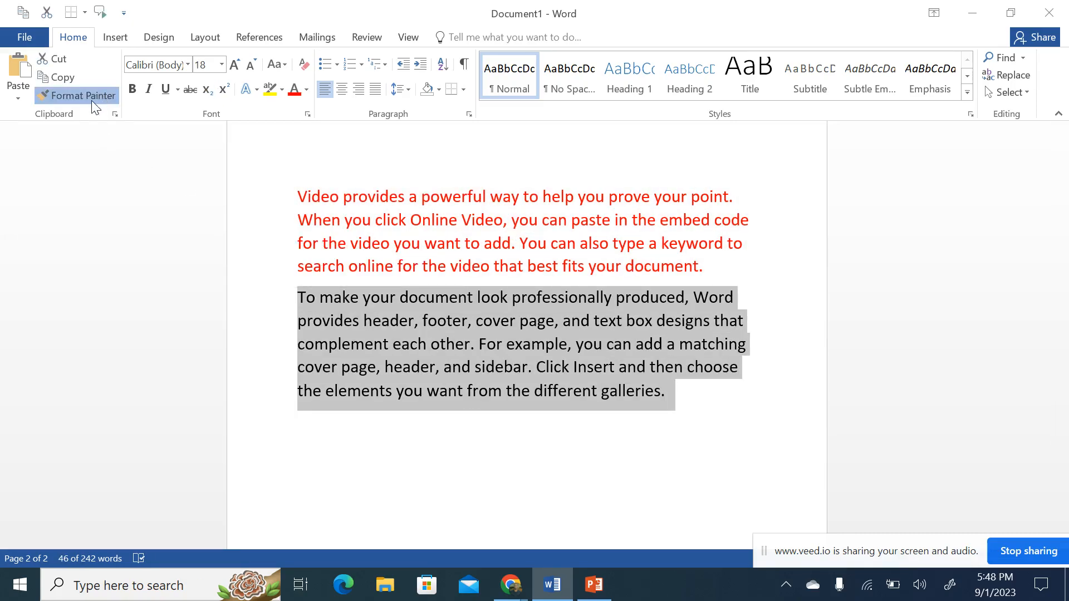
{"action": "left_click_drag", "start_coordinate": [712, 273], "coordinate": [293, 198]}
{"action": "left_click", "coordinate": [543, 433]}
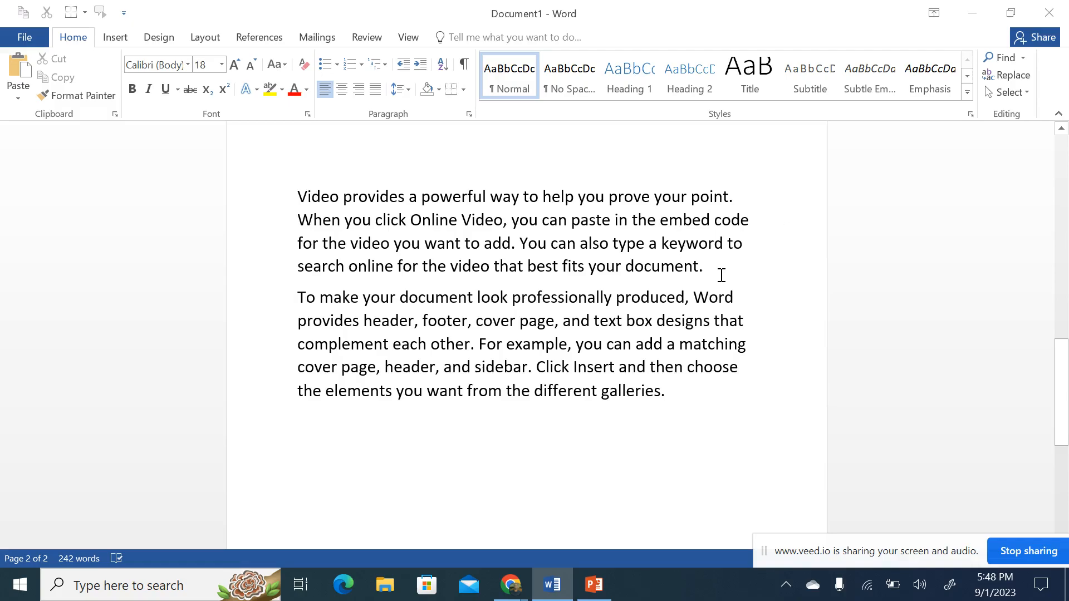
- Highlight the "Video provides" paragraph on the second page in red
{"action": "left_click_drag", "start_coordinate": [702, 268], "coordinate": [300, 195]}
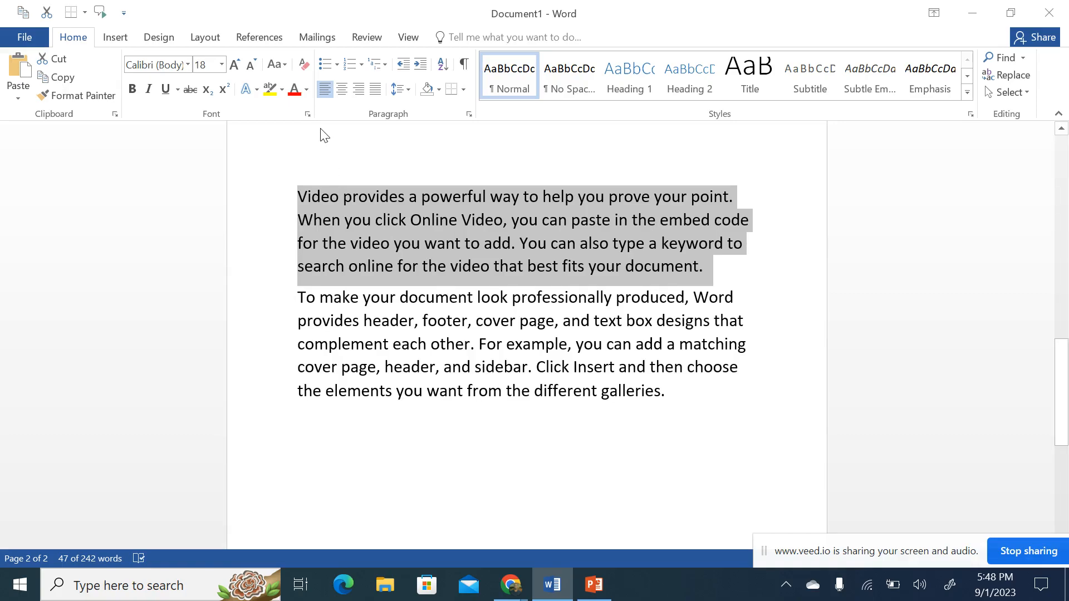
{"action": "left_click", "coordinate": [282, 90]}
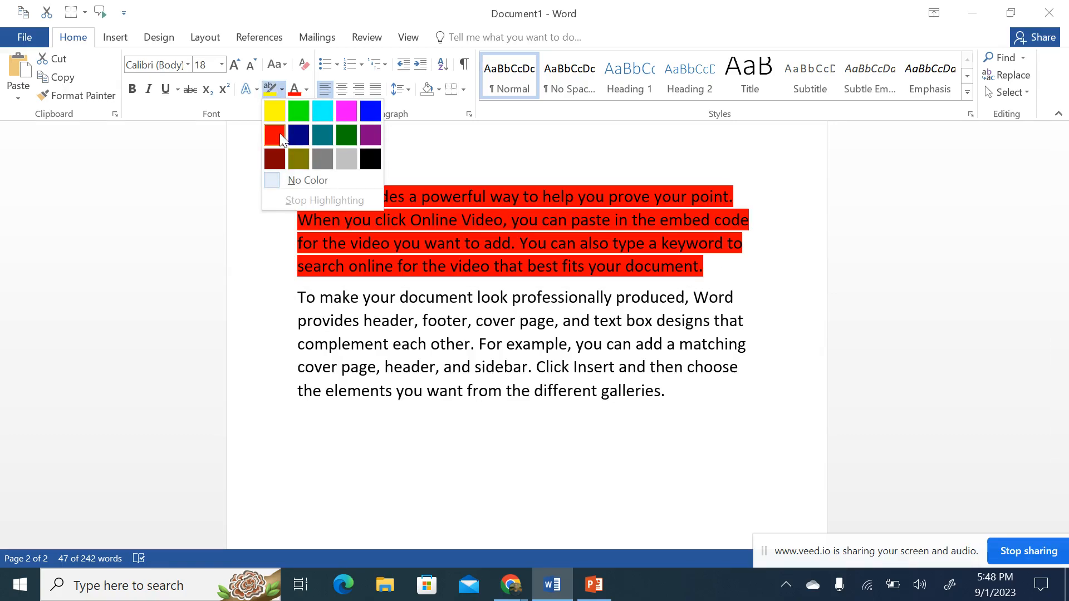
{"action": "left_click", "coordinate": [276, 133]}
{"action": "left_click", "coordinate": [515, 291]}
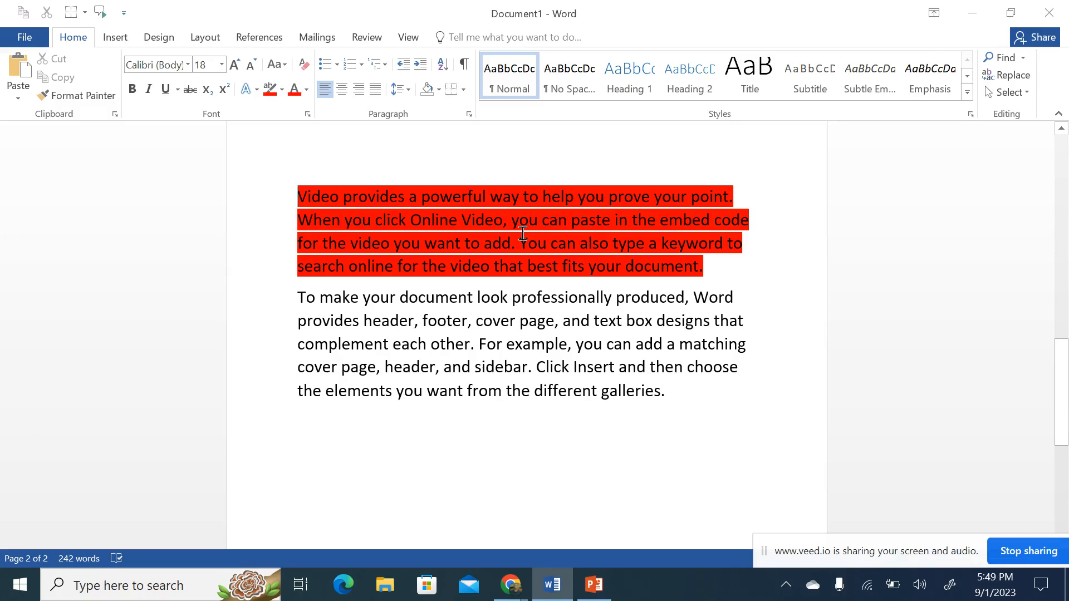
{"action": "left_click", "coordinate": [620, 432]}
- Set the font color of the second page's "To make your document" paragraph to the standard Red
{"action": "scroll", "coordinate": [652, 389], "scroll_direction": "down", "scroll_amount": 1}
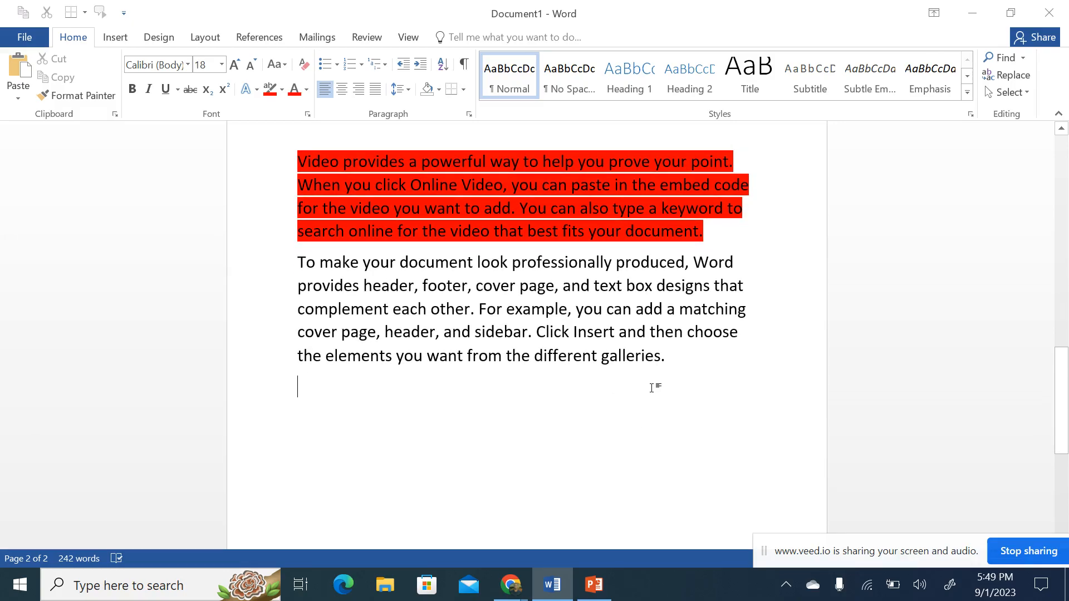
{"action": "left_click_drag", "start_coordinate": [673, 358], "coordinate": [305, 265]}
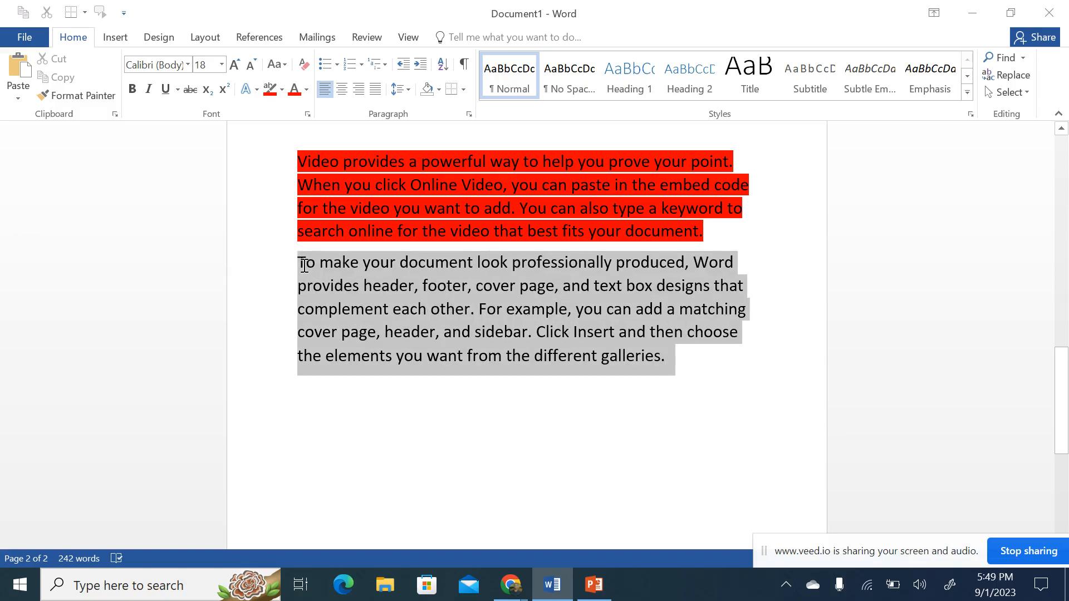
{"action": "left_click", "coordinate": [306, 90]}
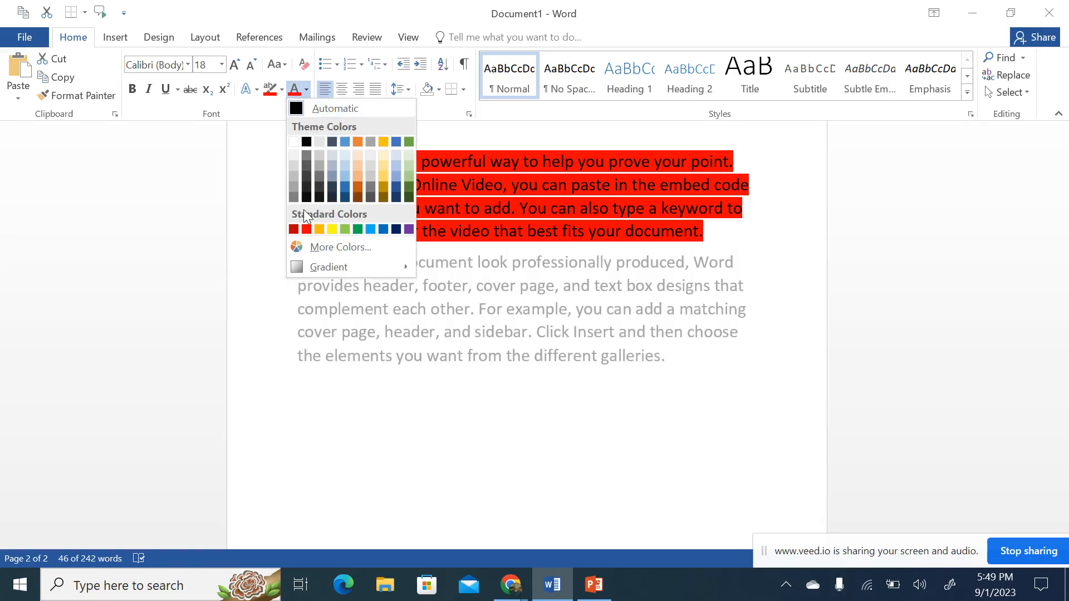
{"action": "left_click", "coordinate": [306, 230]}
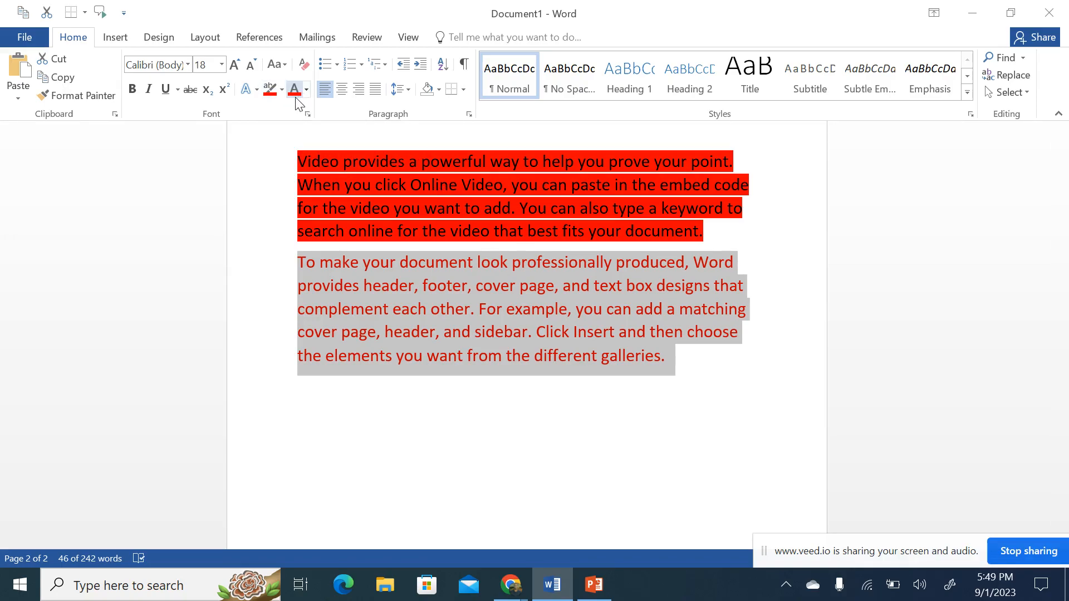
{"action": "left_click", "coordinate": [788, 344]}
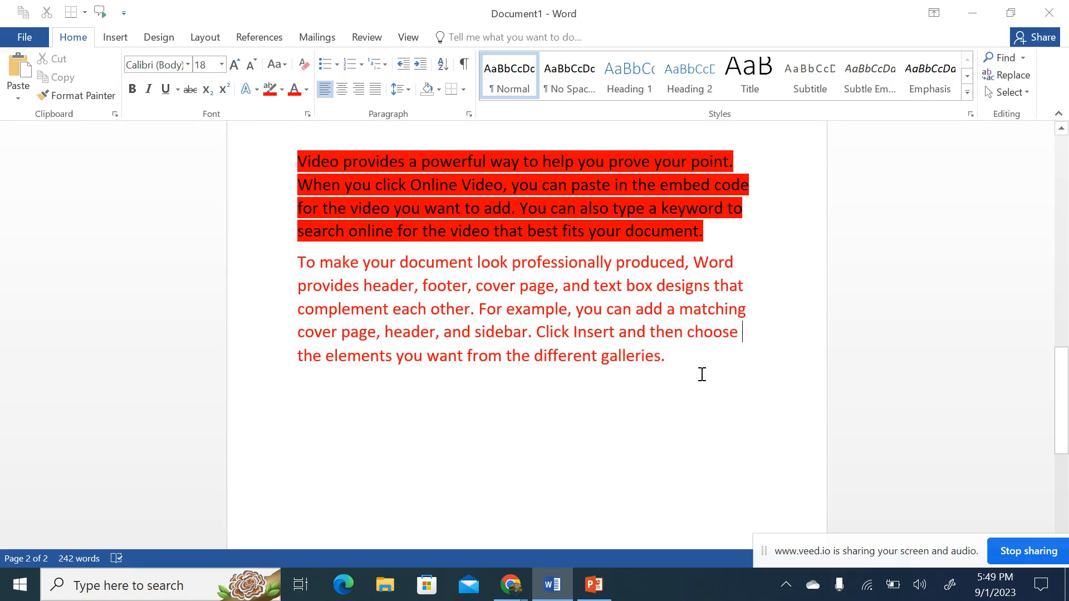
{"action": "triple_click", "coordinate": [590, 321]}
{"action": "left_click", "coordinate": [522, 357]}
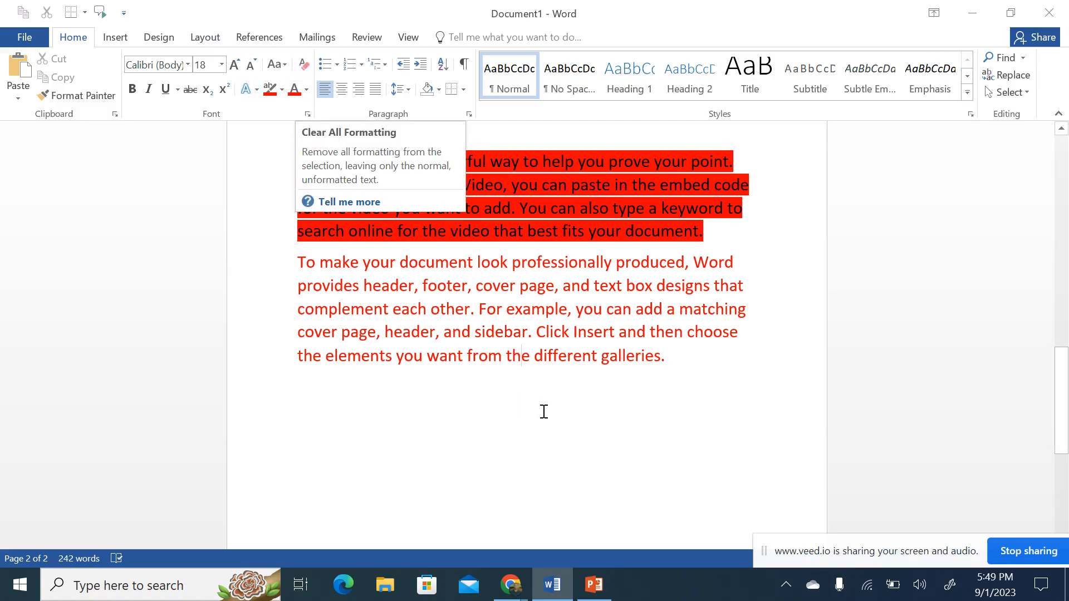
{"action": "left_click", "coordinate": [665, 360]}
{"action": "left_click_drag", "start_coordinate": [634, 352], "coordinate": [296, 257]}
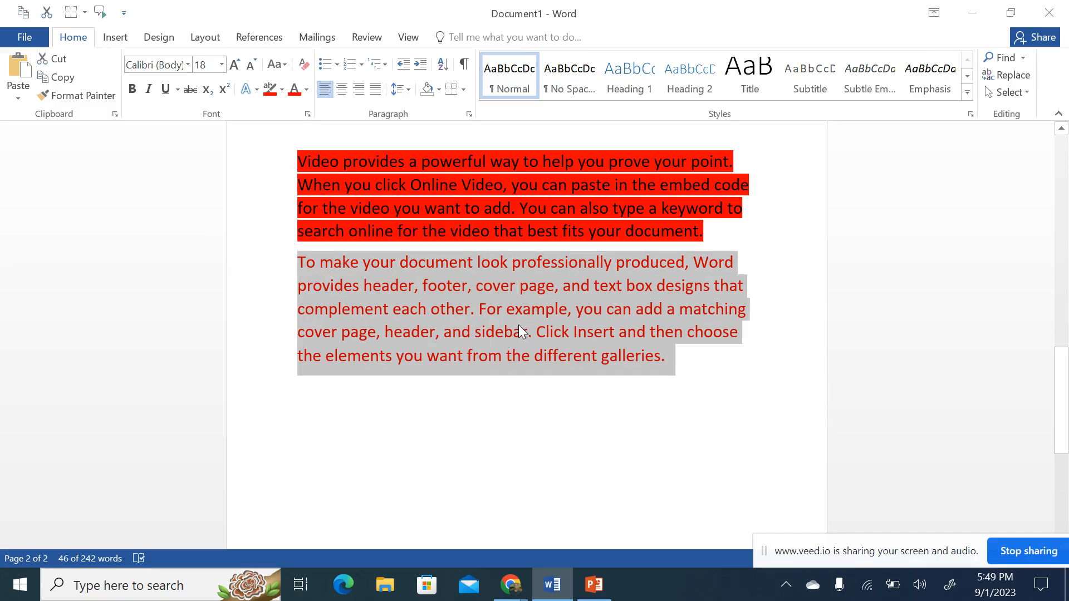
{"action": "left_click", "coordinate": [592, 362]}
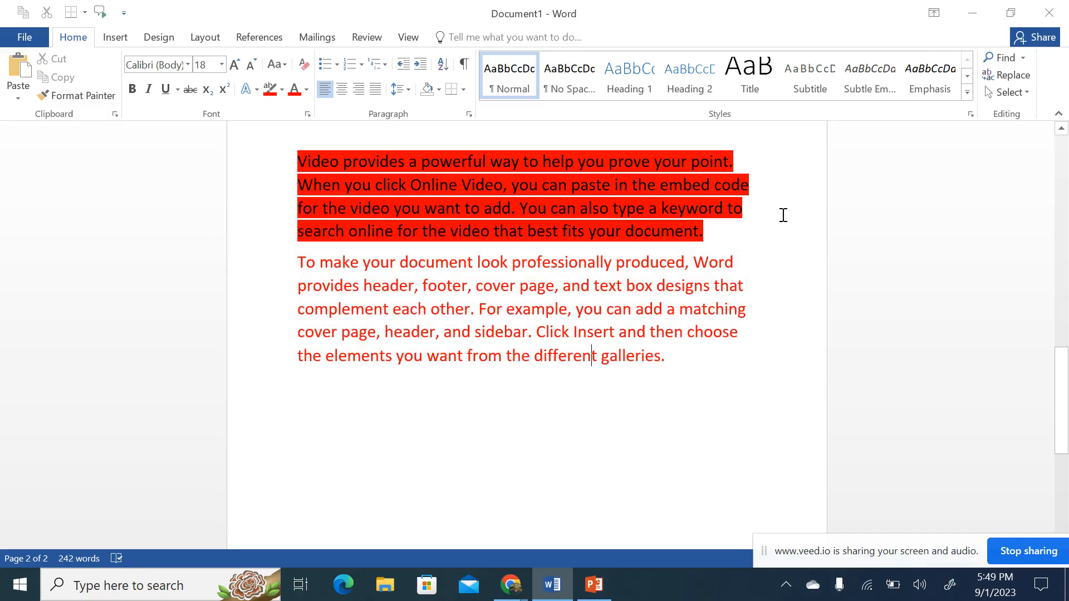
- Clear all formatting from the red-highlighted "Video provides" paragraph and deselect it
{"action": "left_click_drag", "start_coordinate": [702, 231], "coordinate": [289, 160]}
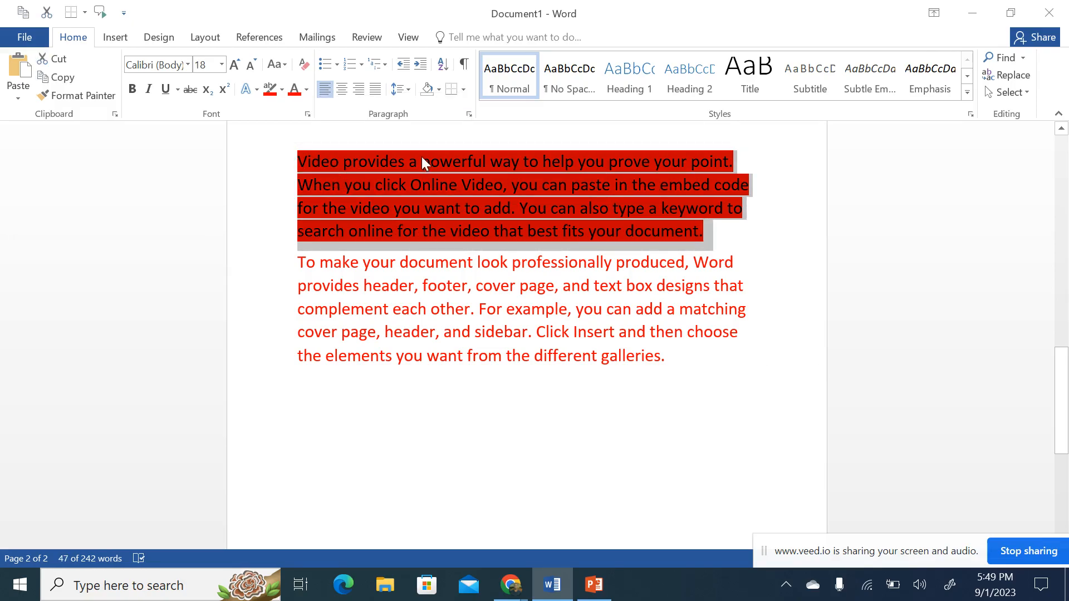
{"action": "left_click", "coordinate": [304, 66]}
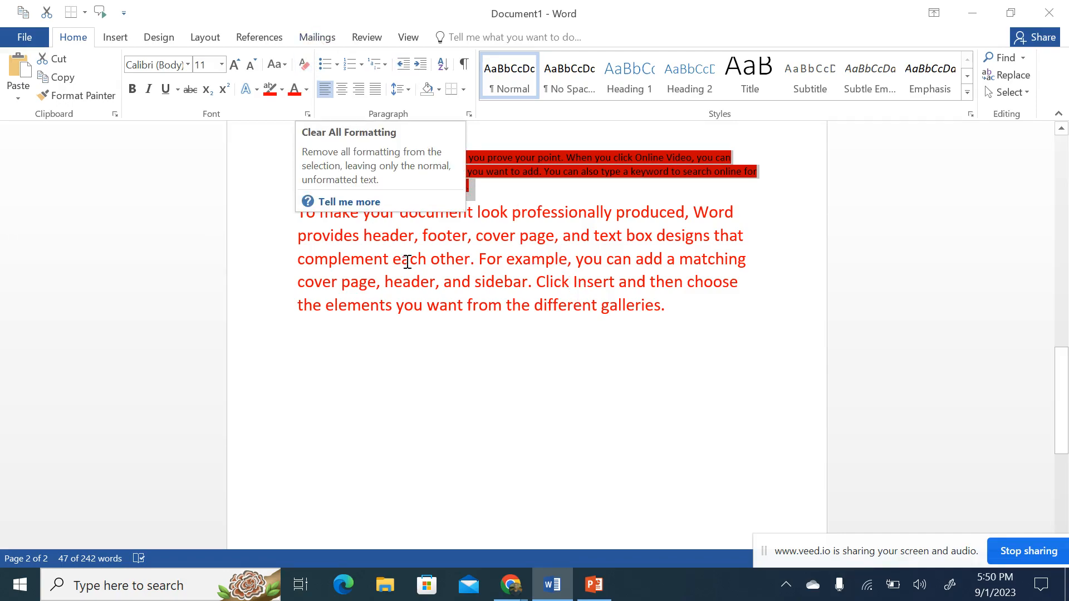
{"action": "left_click", "coordinate": [566, 370]}
- Delete the entire content of the document
{"action": "scroll", "coordinate": [723, 362], "scroll_direction": "up", "scroll_amount": 1}
{"action": "key", "text": "ctrl+a"}
{"action": "key", "text": "Delete"}
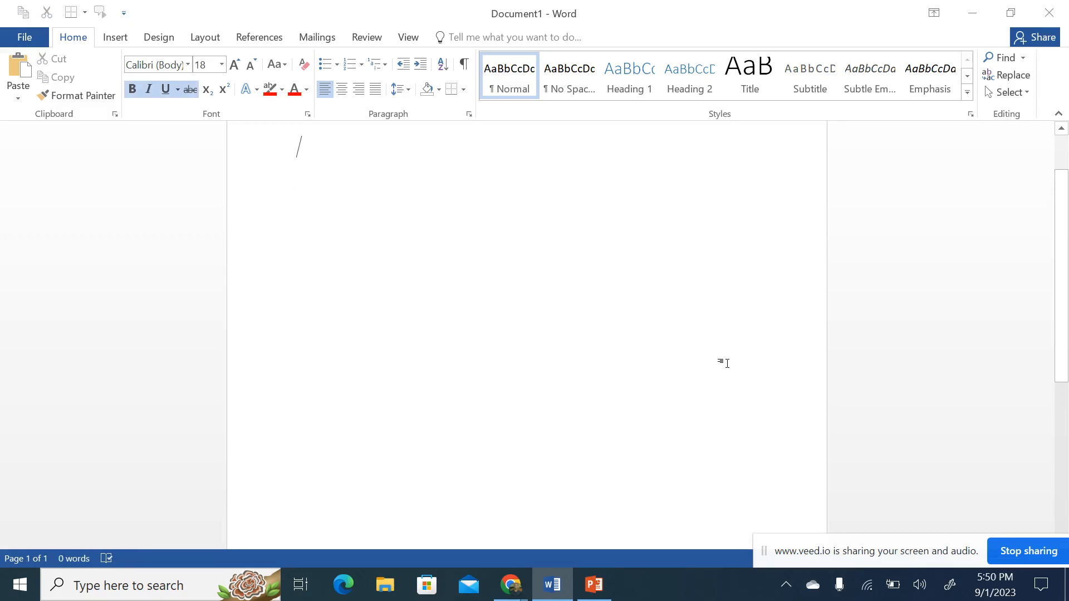
- Enter the sample-text formula =rand(10,10) on the first line of the empty document
{"action": "scroll", "coordinate": [518, 265], "scroll_direction": "up", "scroll_amount": 1}
{"action": "left_click", "coordinate": [166, 89]}
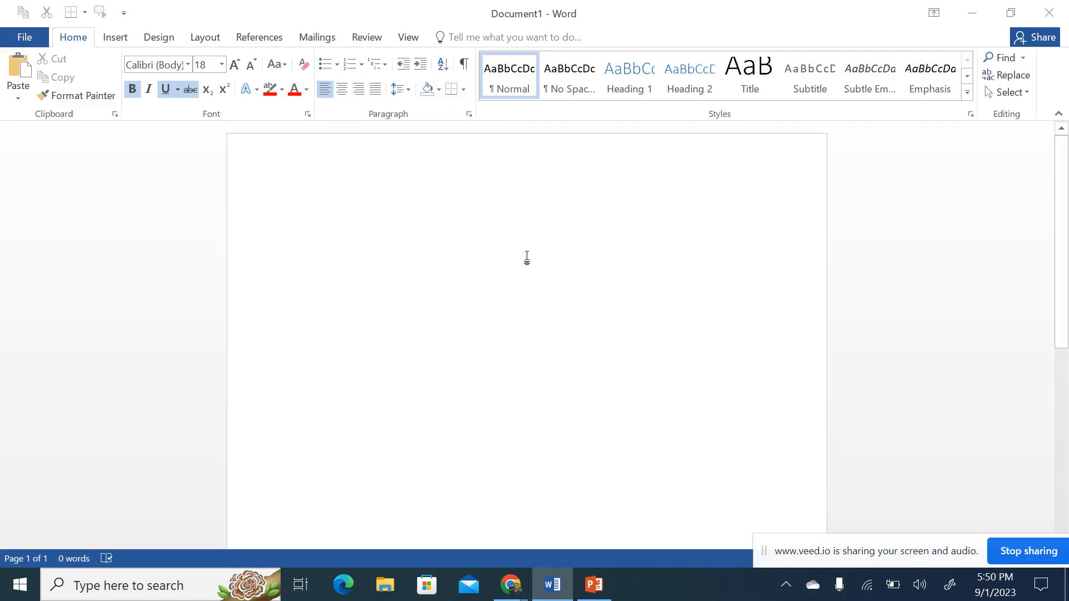
{"action": "type", "text": "="}
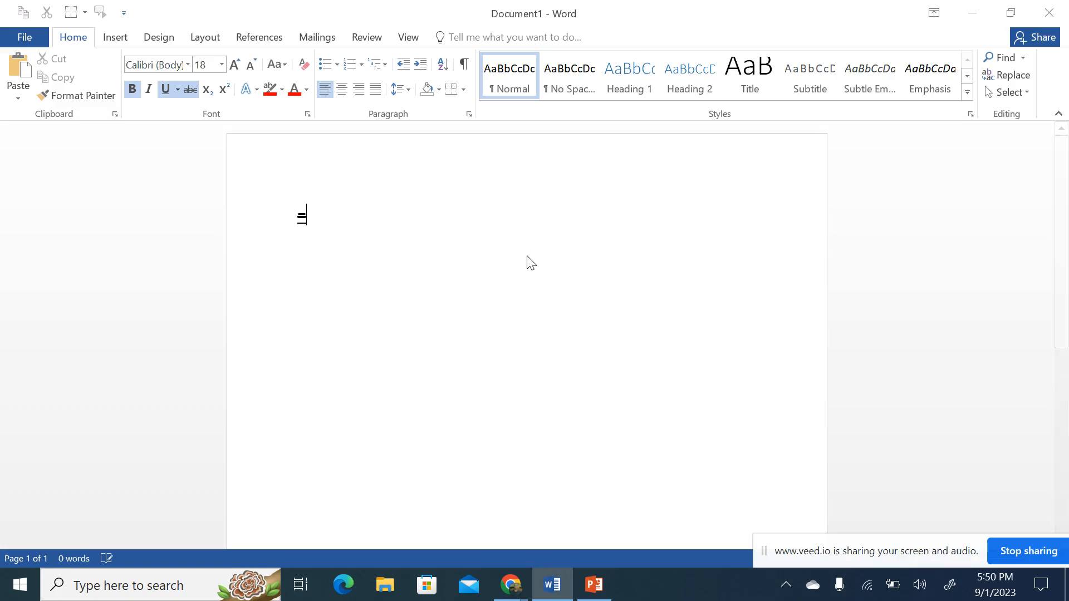
{"action": "type", "text": "rand("}
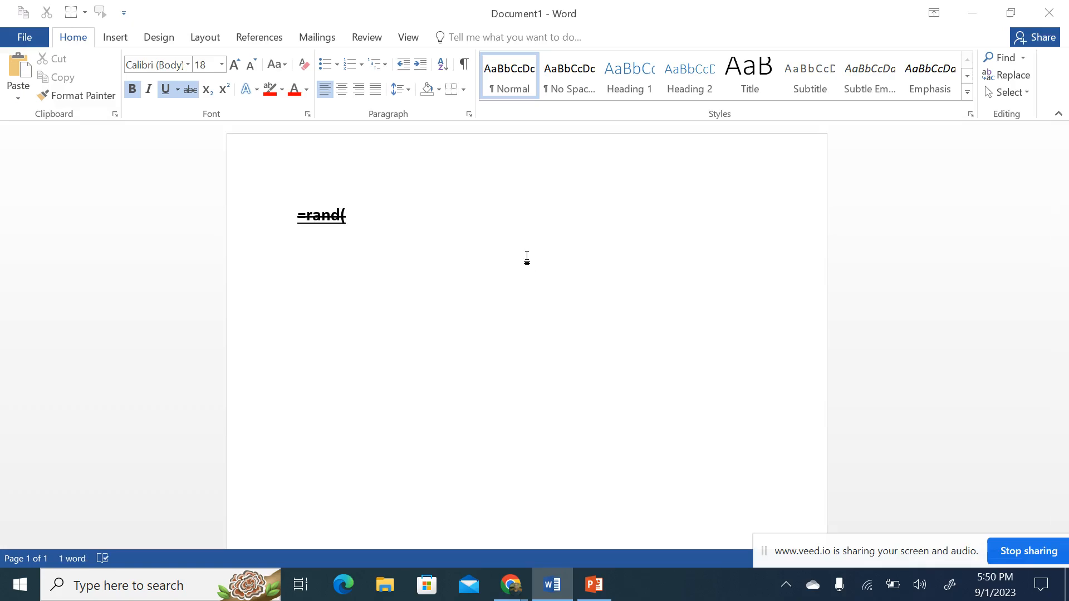
{"action": "type", "text": "10,10)"}
- Remove the strikethrough from the =rand(10,10) formula and run it to generate the sample paragraphs
{"action": "left_click_drag", "start_coordinate": [401, 222], "coordinate": [280, 214]}
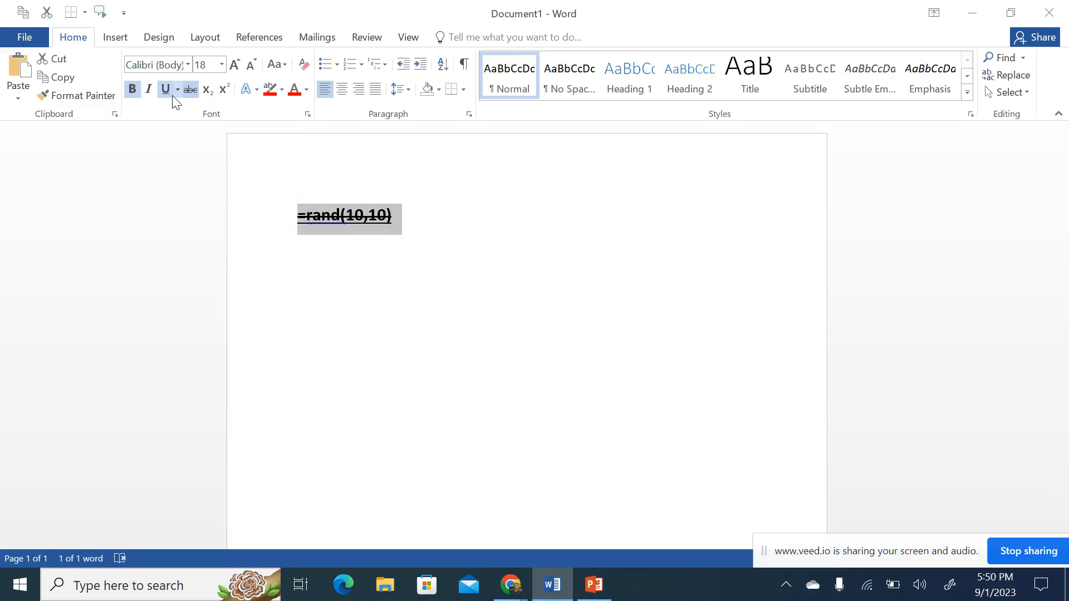
{"action": "left_click", "coordinate": [190, 95]}
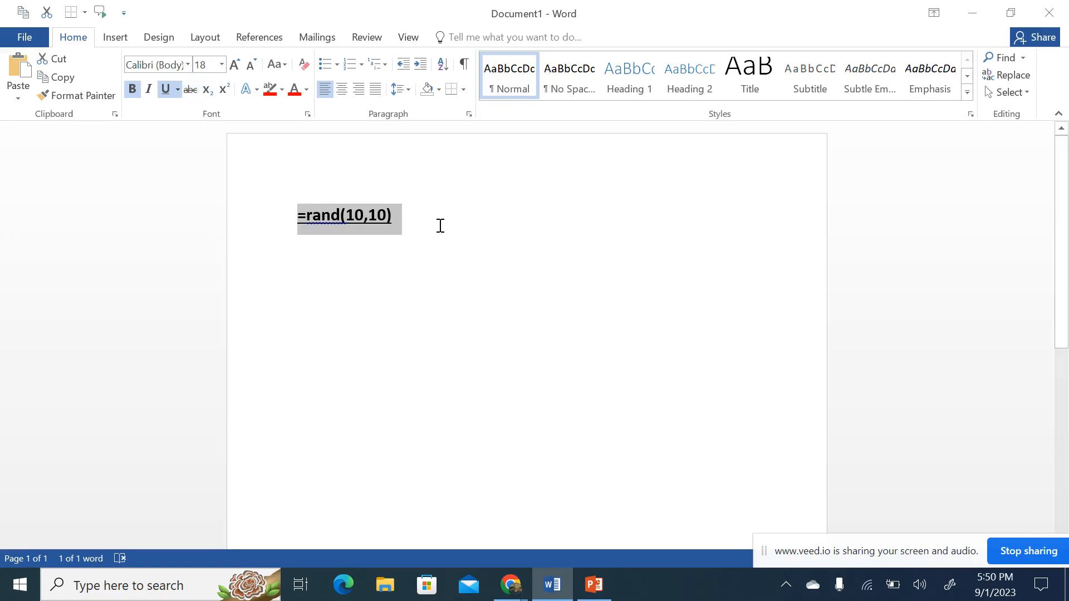
{"action": "left_click", "coordinate": [402, 220]}
{"action": "key", "text": "Return"}
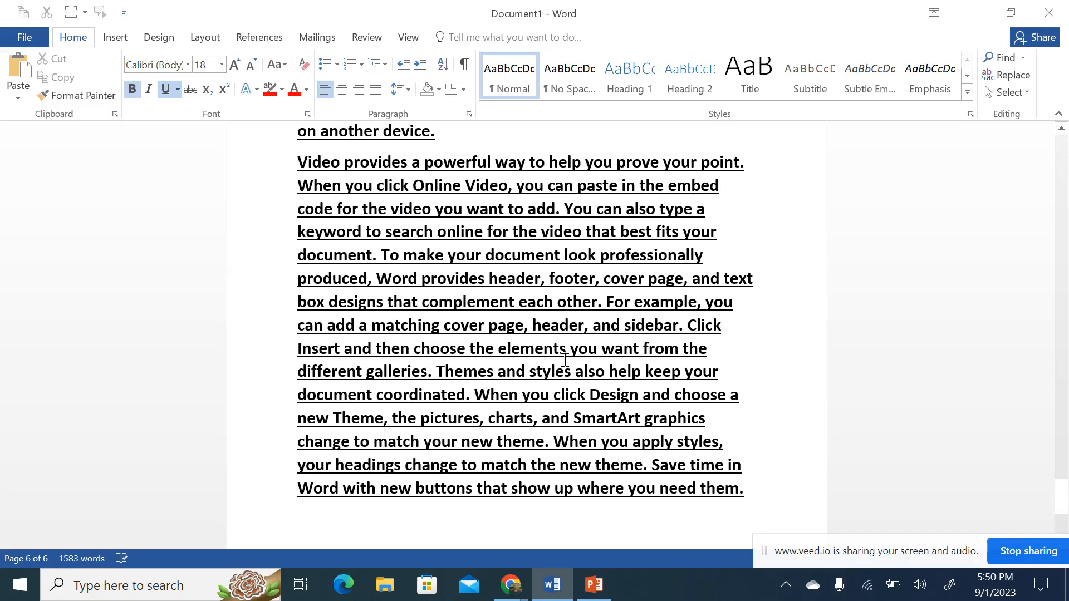
- Remove the underline and bold from all the document's text and set its font size to 14
{"action": "key", "text": "ctrl+a"}
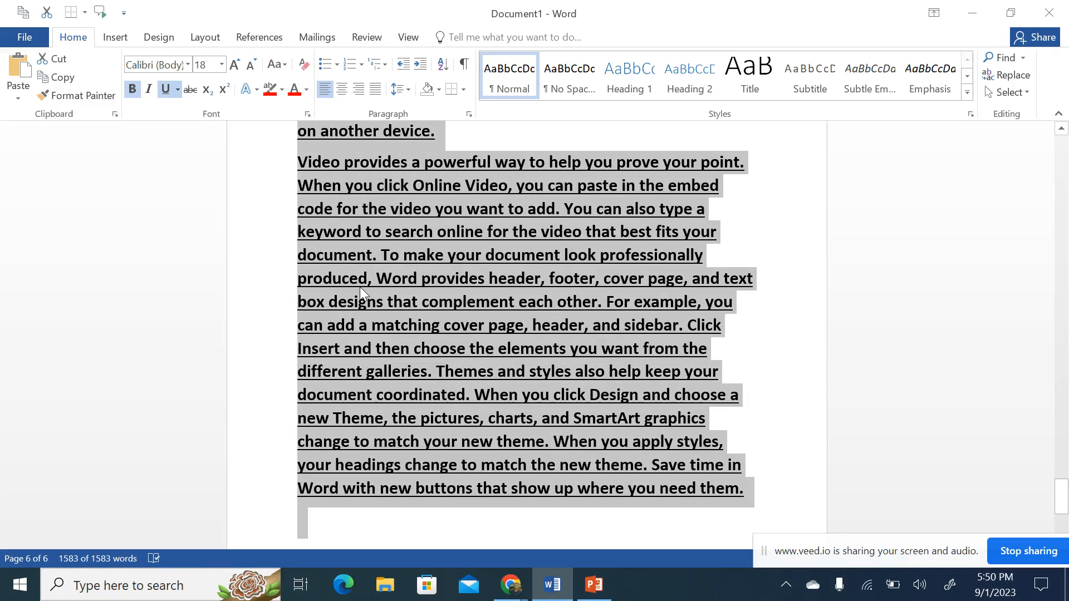
{"action": "left_click", "coordinate": [165, 89]}
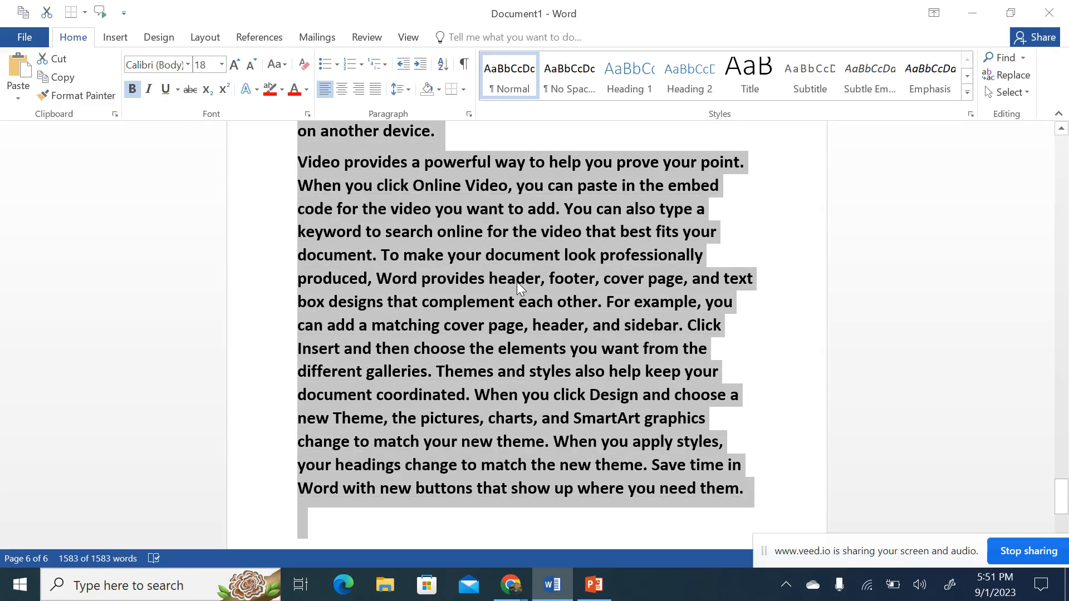
{"action": "left_click", "coordinate": [212, 66]}
{"action": "type", "text": "14"}
{"action": "key", "text": "Return"}
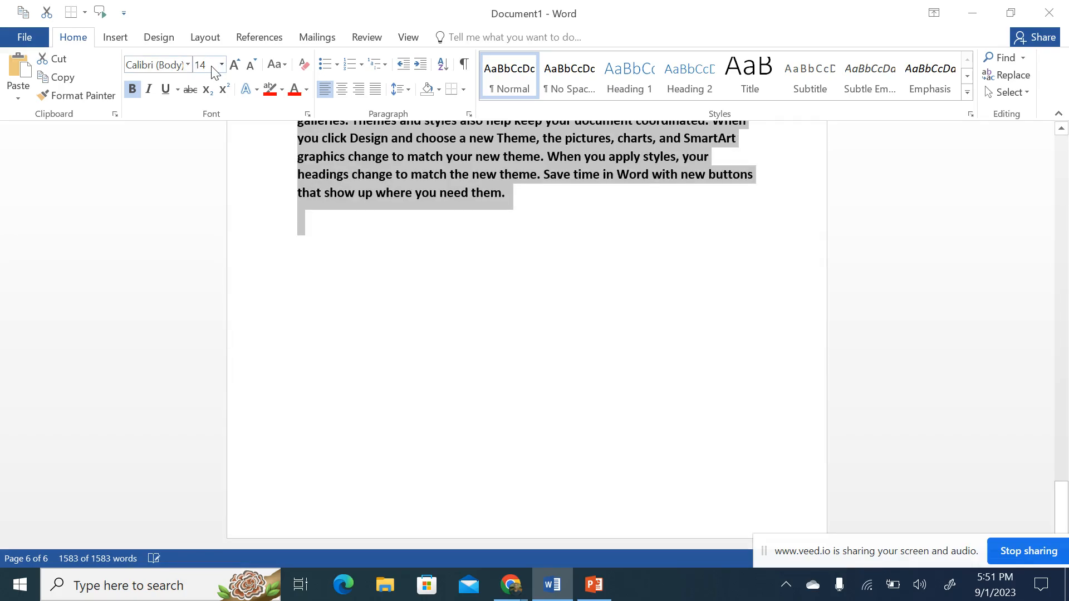
{"action": "left_click", "coordinate": [134, 89]}
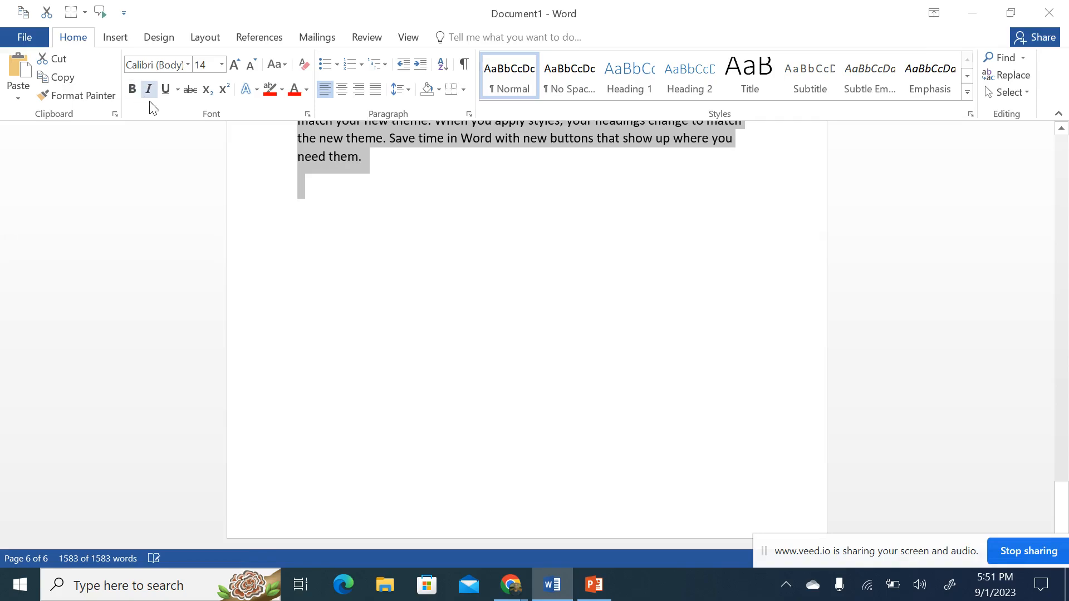
- Set the font size of the whole document to 12 and deselect the text on the first page
{"action": "left_click", "coordinate": [207, 63]}
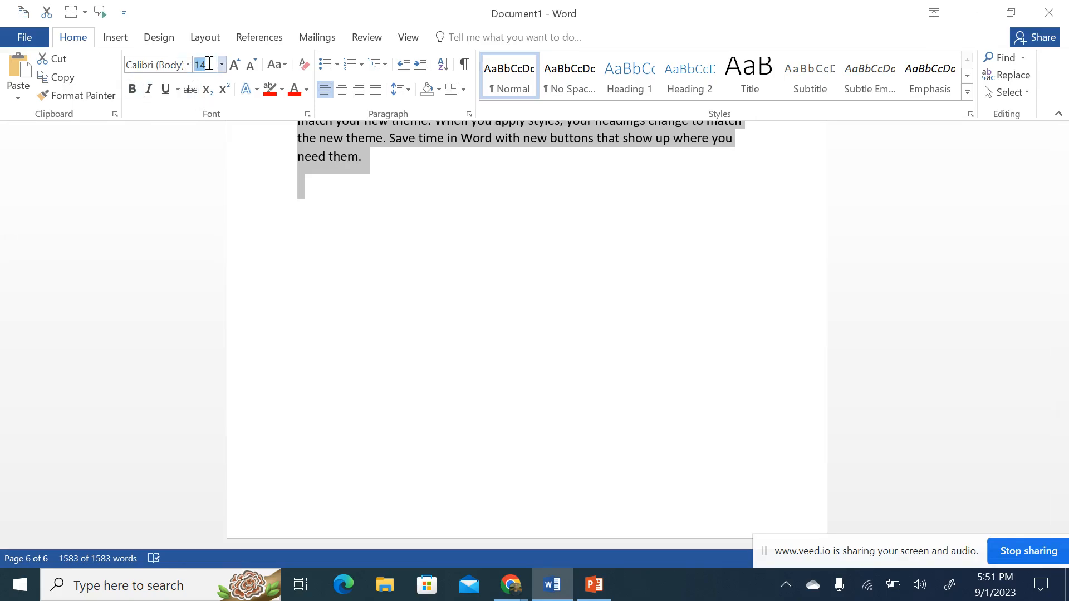
{"action": "type", "text": "12"}
{"action": "key", "text": "Return"}
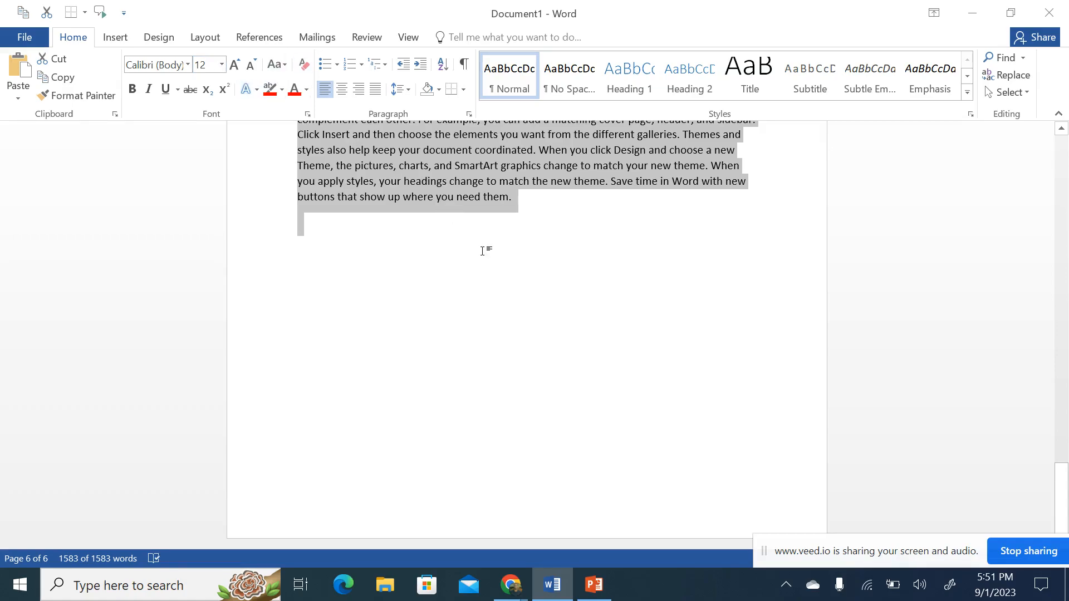
{"action": "scroll", "coordinate": [533, 282], "scroll_direction": "up", "scroll_amount": 8}
{"action": "scroll", "coordinate": [533, 282], "scroll_direction": "up", "scroll_amount": 10}
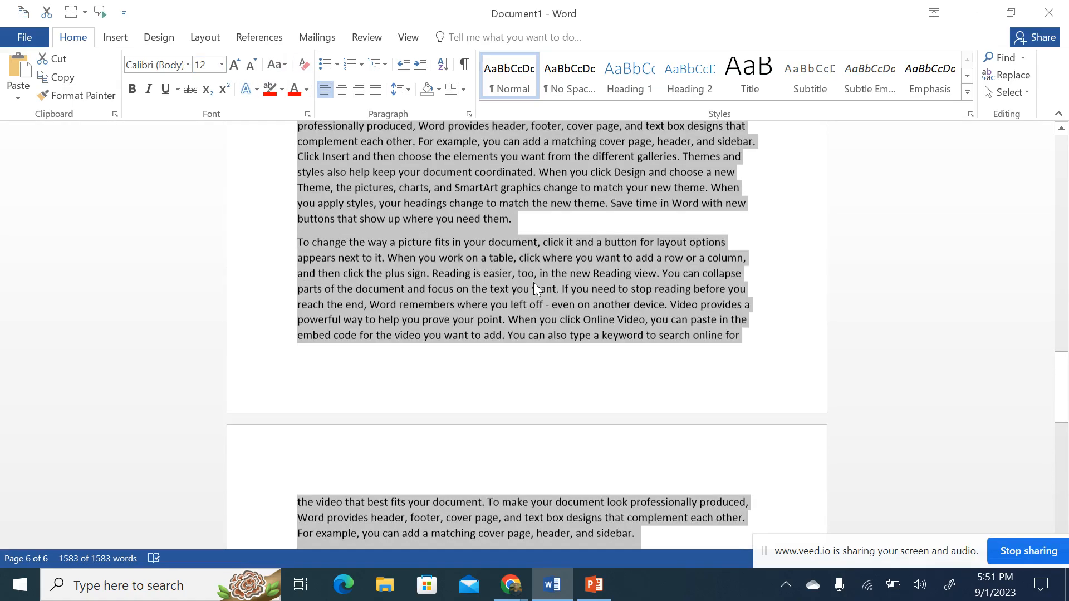
{"action": "scroll", "coordinate": [1062, 227], "scroll_direction": "up", "scroll_amount": 5}
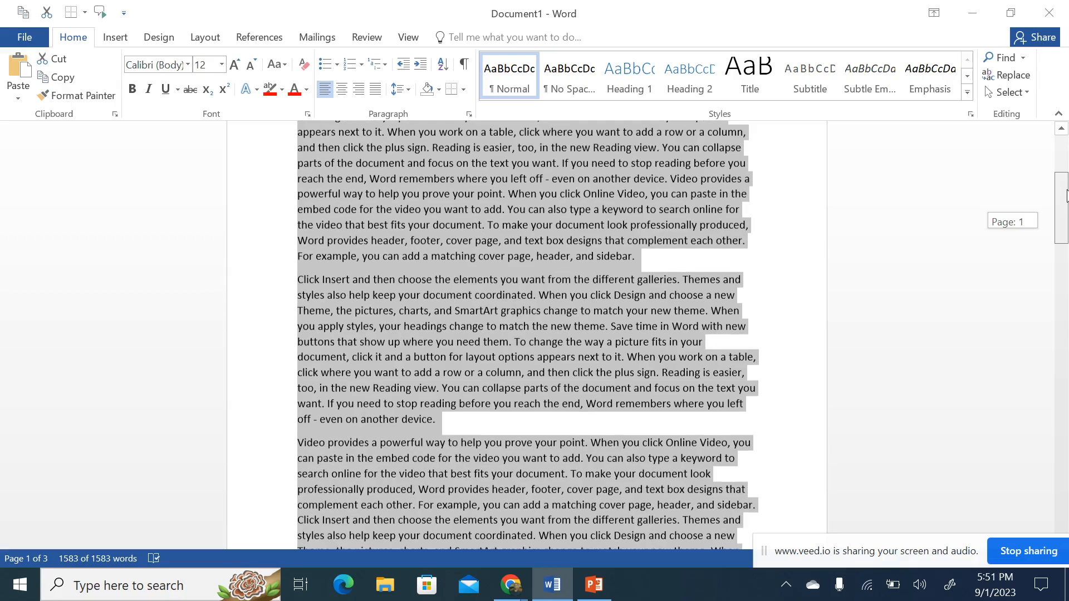
{"action": "left_click", "coordinate": [759, 229]}
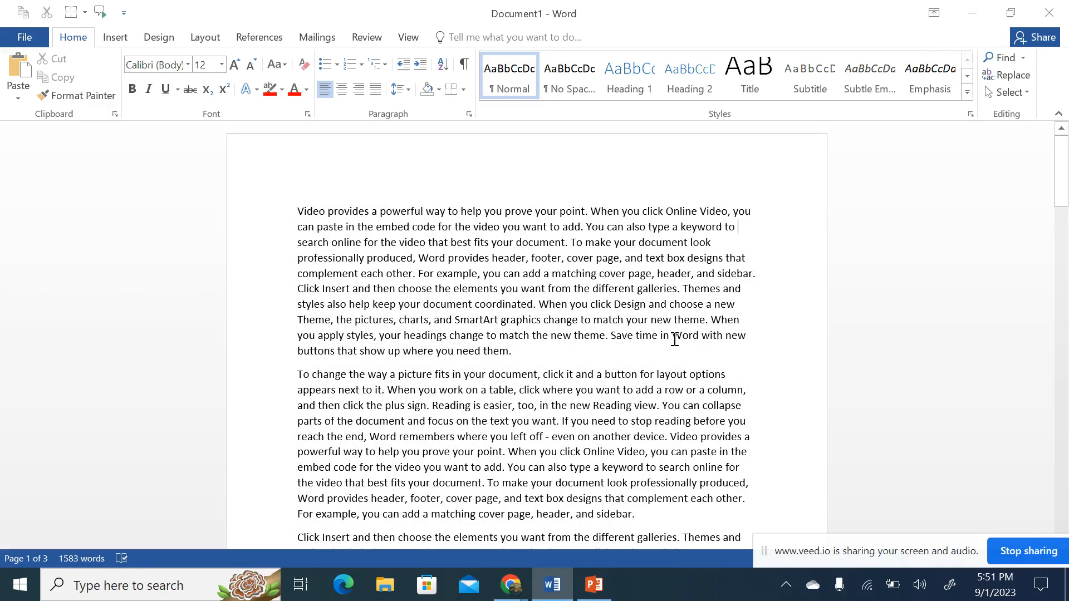
- Insert a new line above the first paragraph with the title "Tutorial"
{"action": "scroll", "coordinate": [675, 336], "scroll_direction": "down", "scroll_amount": 11}
{"action": "scroll", "coordinate": [675, 335], "scroll_direction": "down", "scroll_amount": 10}
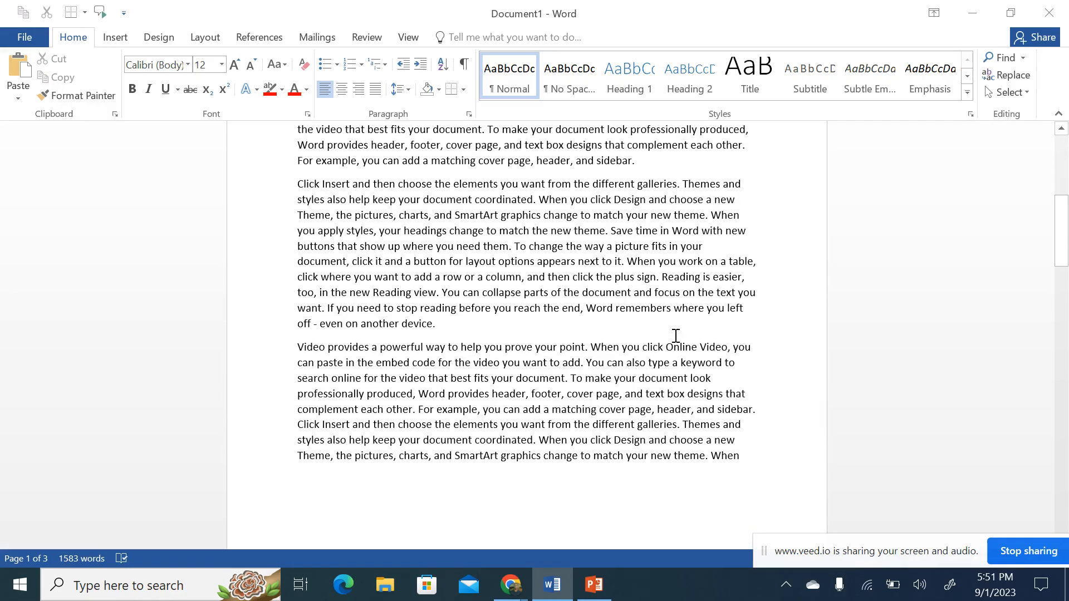
{"action": "scroll", "coordinate": [676, 336], "scroll_direction": "up", "scroll_amount": 1}
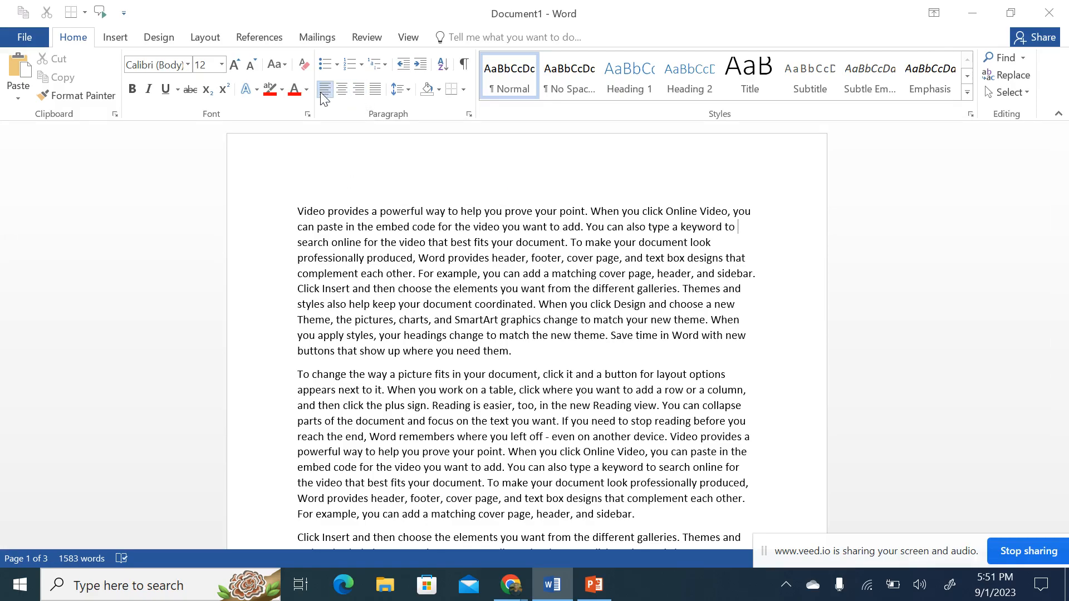
{"action": "left_click", "coordinate": [298, 211]}
{"action": "key", "text": "Return"}
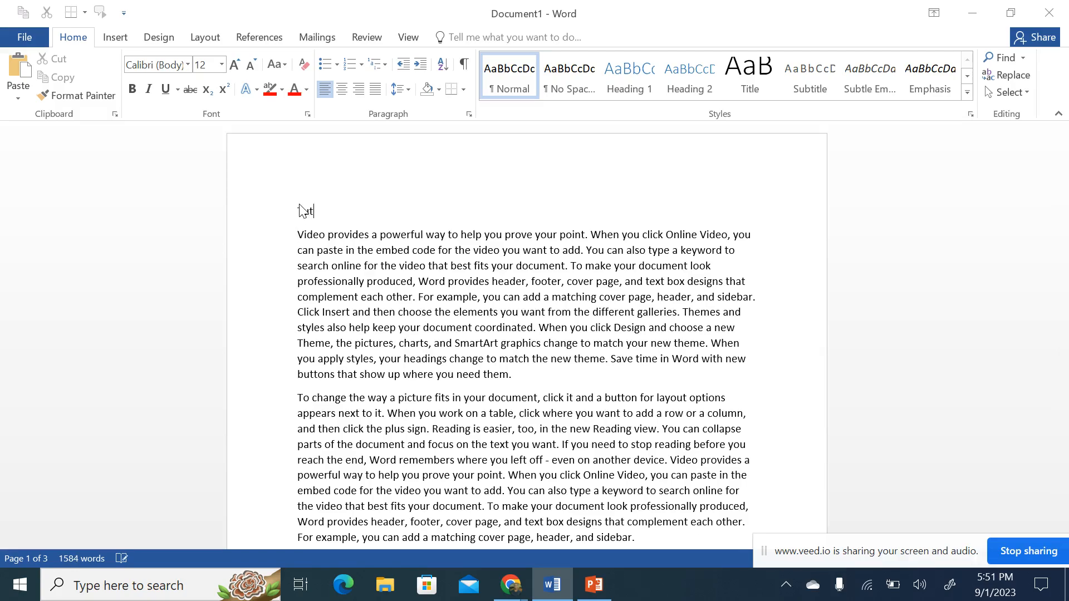
{"action": "type", "text": "orial"}
- Increase the font size of the "Tutorial" title to 22 and deselect it
{"action": "left_click_drag", "start_coordinate": [344, 210], "coordinate": [296, 211]}
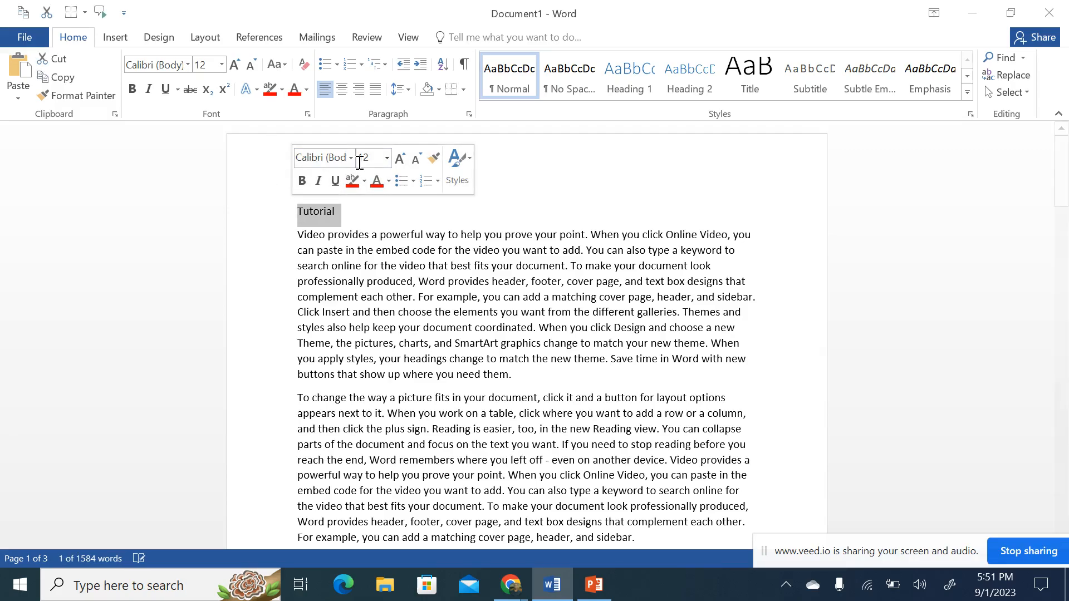
{"action": "left_click", "coordinate": [399, 159]}
{"action": "left_click", "coordinate": [400, 159]}
{"action": "left_click", "coordinate": [399, 159]}
{"action": "left_click", "coordinate": [400, 159]}
{"action": "left_click", "coordinate": [400, 159]}
{"action": "left_click", "coordinate": [432, 227]}
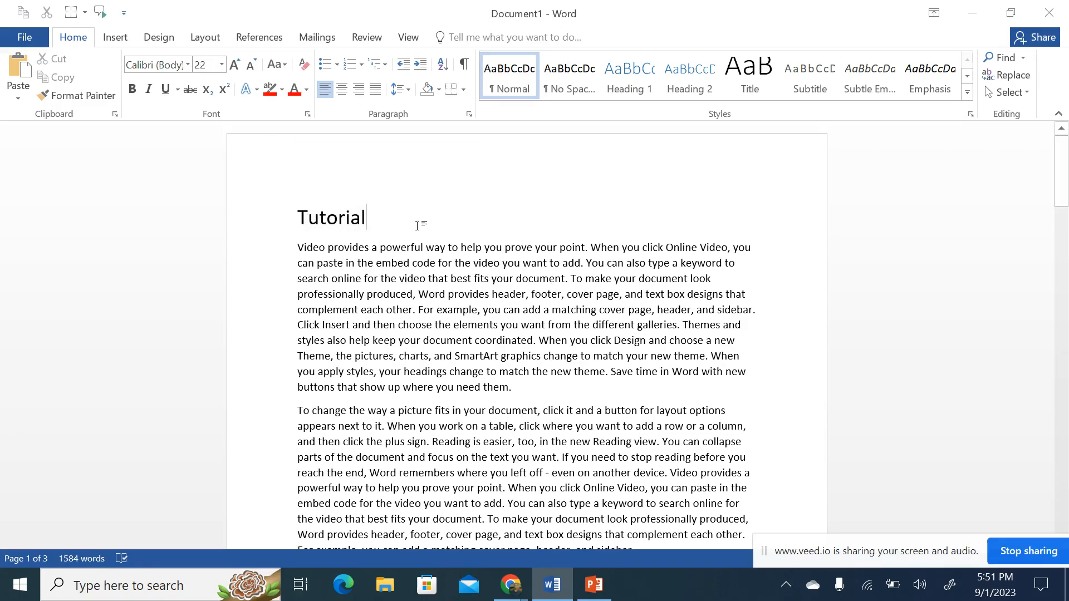
- Try right and center alignment on the "Tutorial" title, return it to left alignment and deselect it
{"action": "left_click_drag", "start_coordinate": [374, 222], "coordinate": [296, 224]}
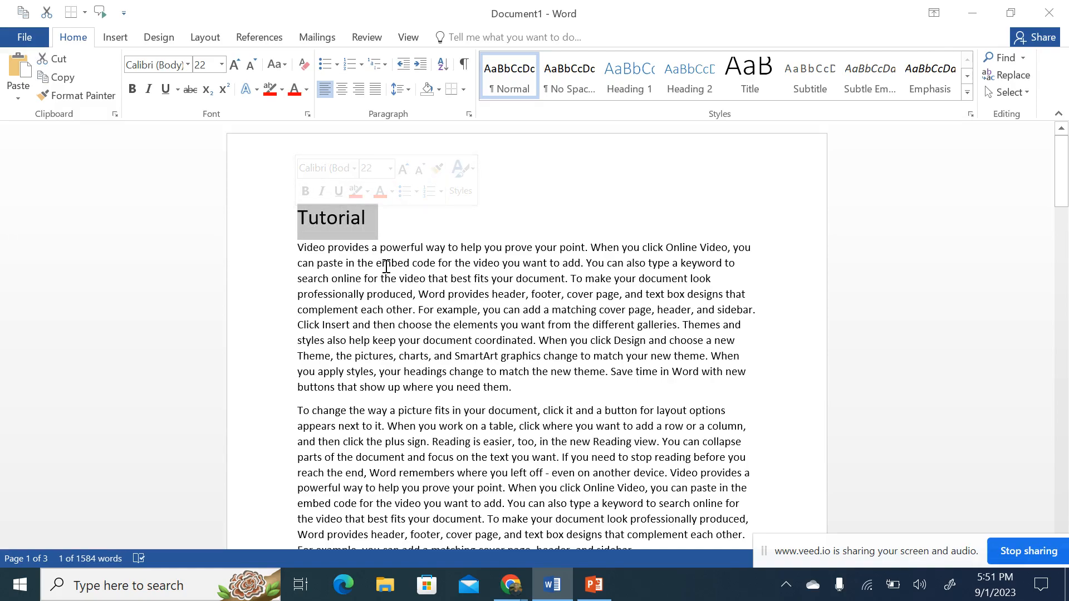
{"action": "left_click", "coordinate": [358, 89]}
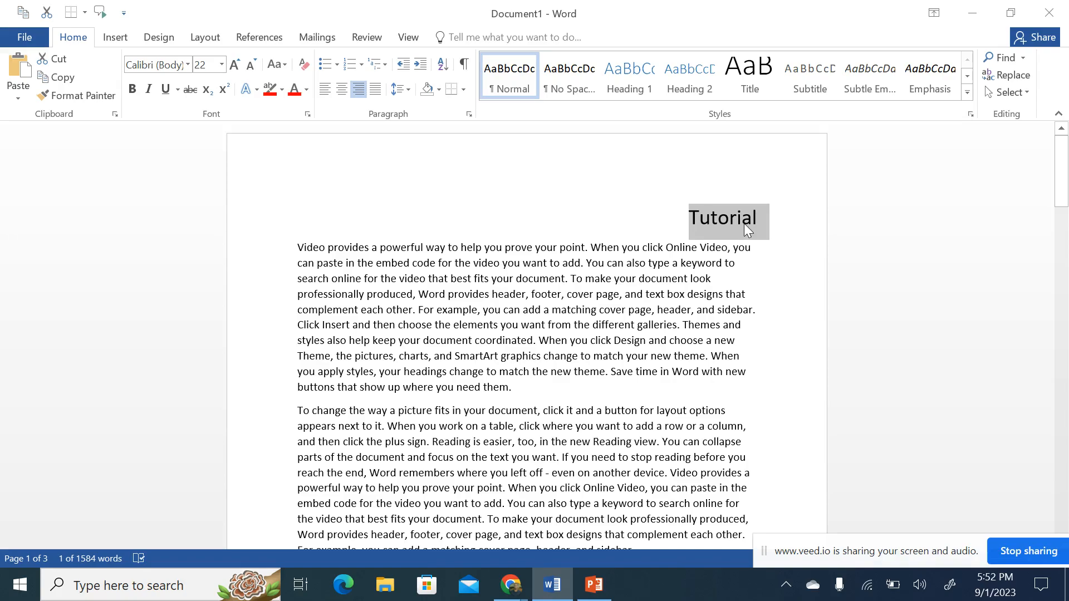
{"action": "left_click", "coordinate": [343, 91]}
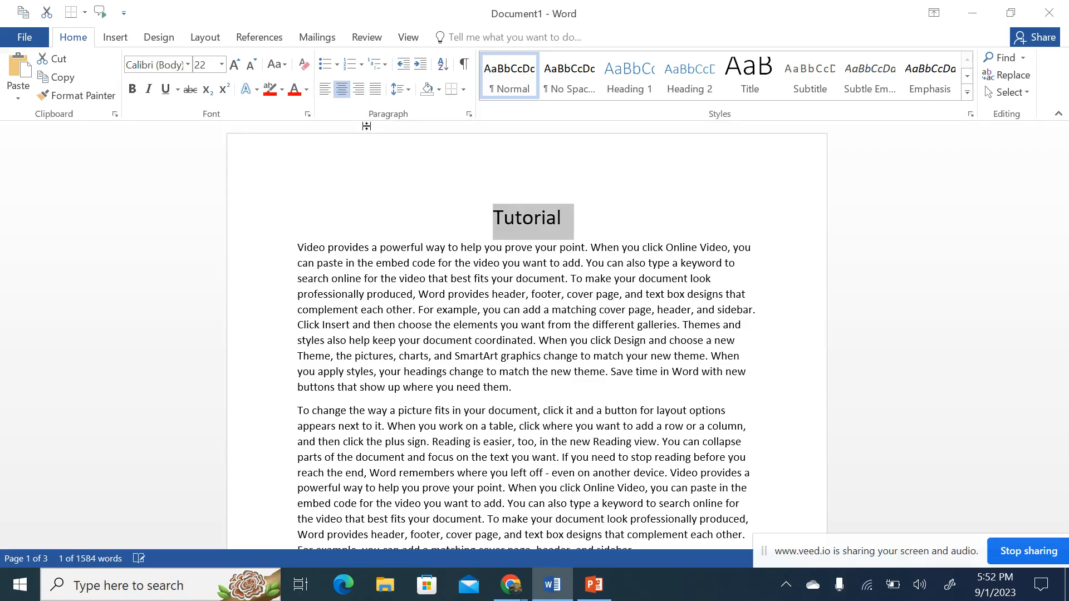
{"action": "left_click", "coordinate": [324, 90]}
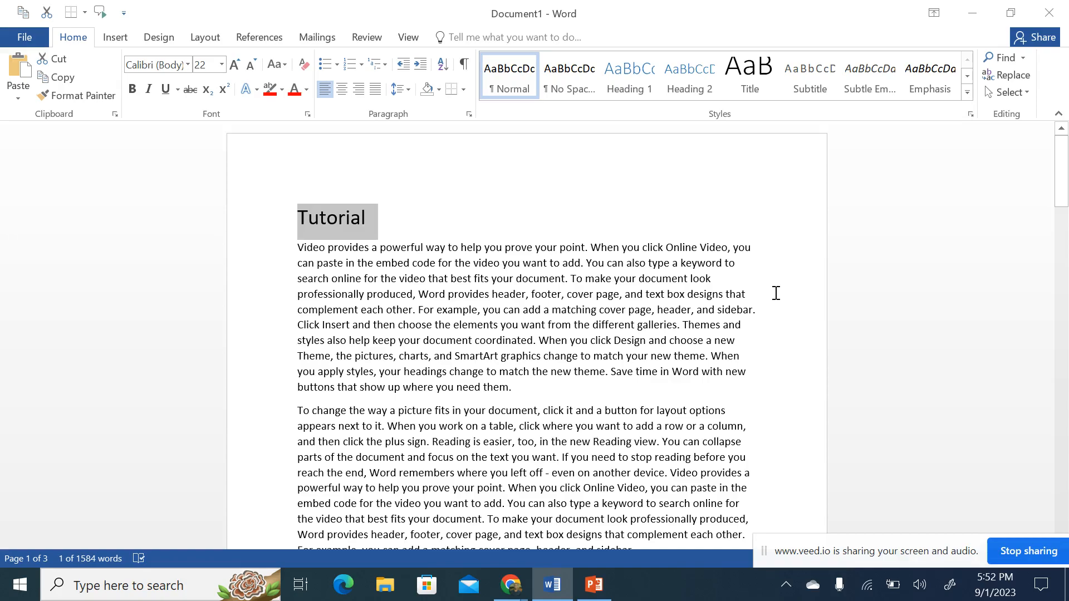
{"action": "left_click", "coordinate": [754, 286]}
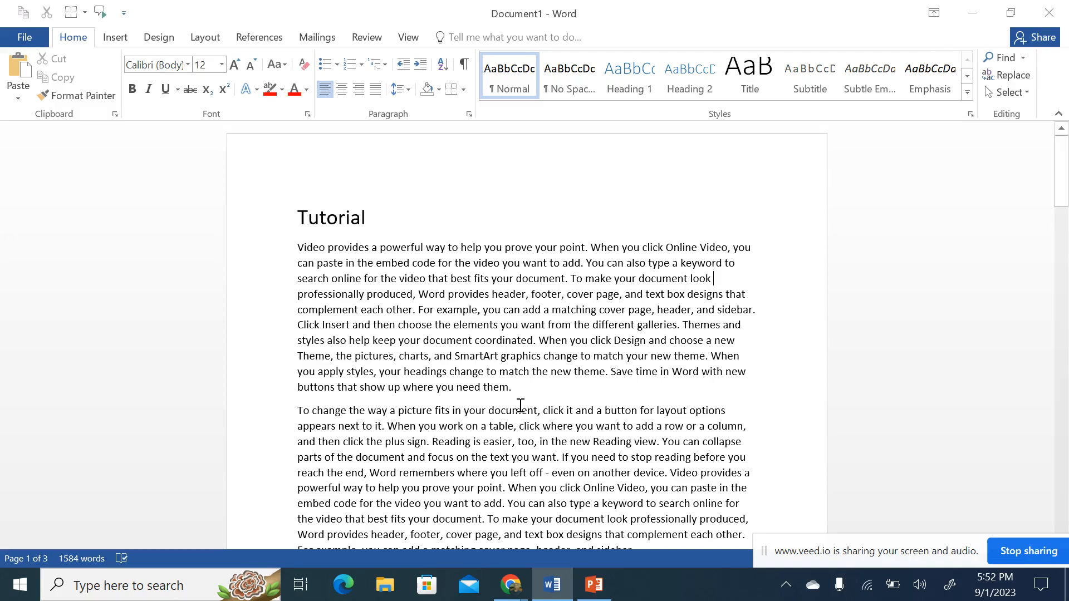
- Justify the first "Video provides" paragraph below the title and set its line spacing to 1.5
{"action": "left_click_drag", "start_coordinate": [515, 389], "coordinate": [298, 249]}
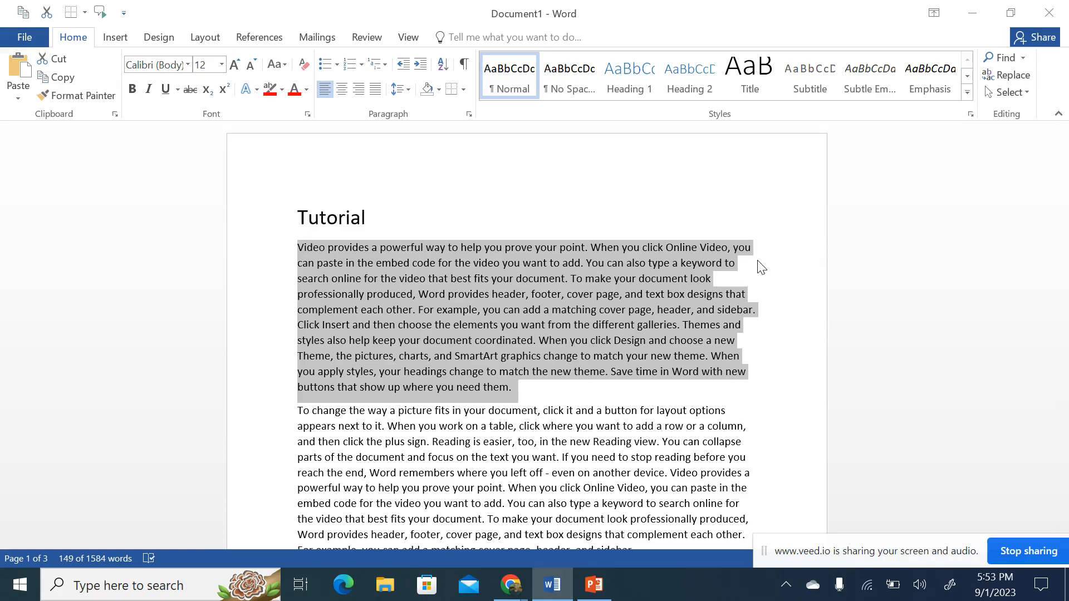
{"action": "left_click", "coordinate": [374, 90]}
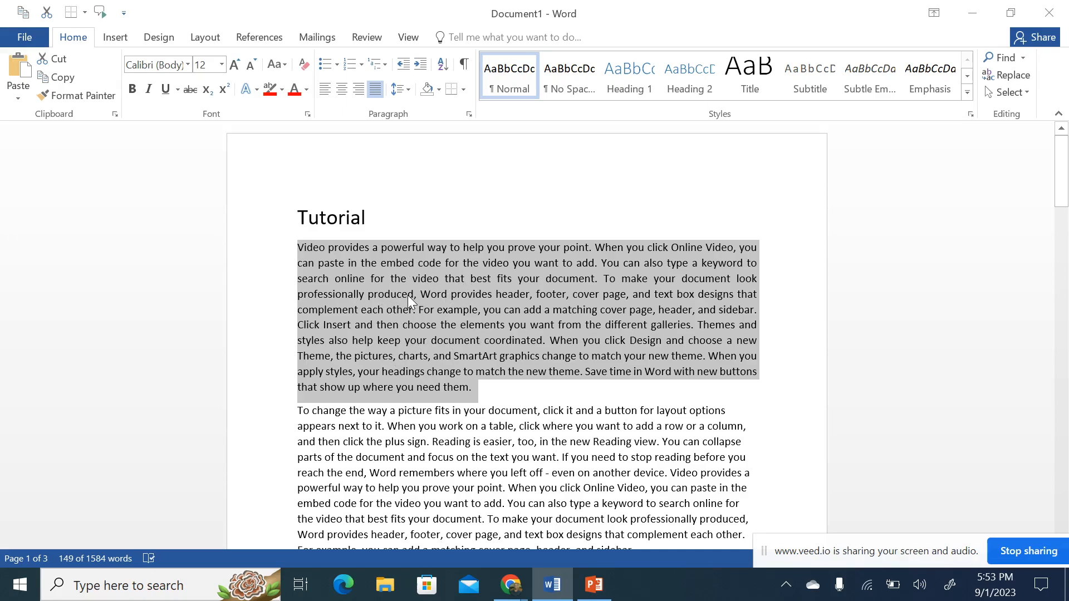
{"action": "left_click", "coordinate": [405, 92]}
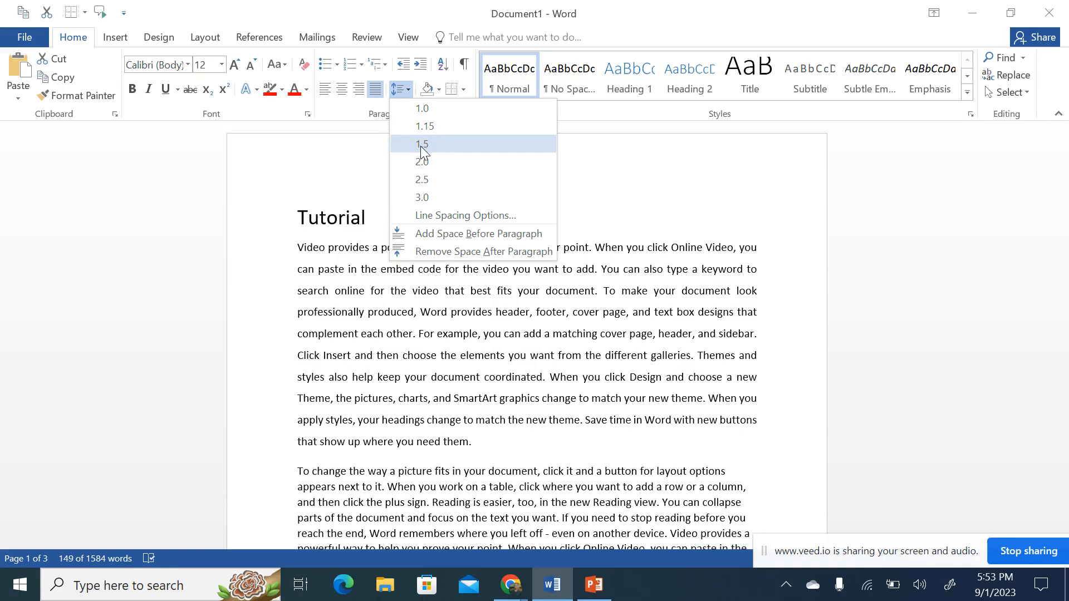
{"action": "left_click", "coordinate": [419, 144]}
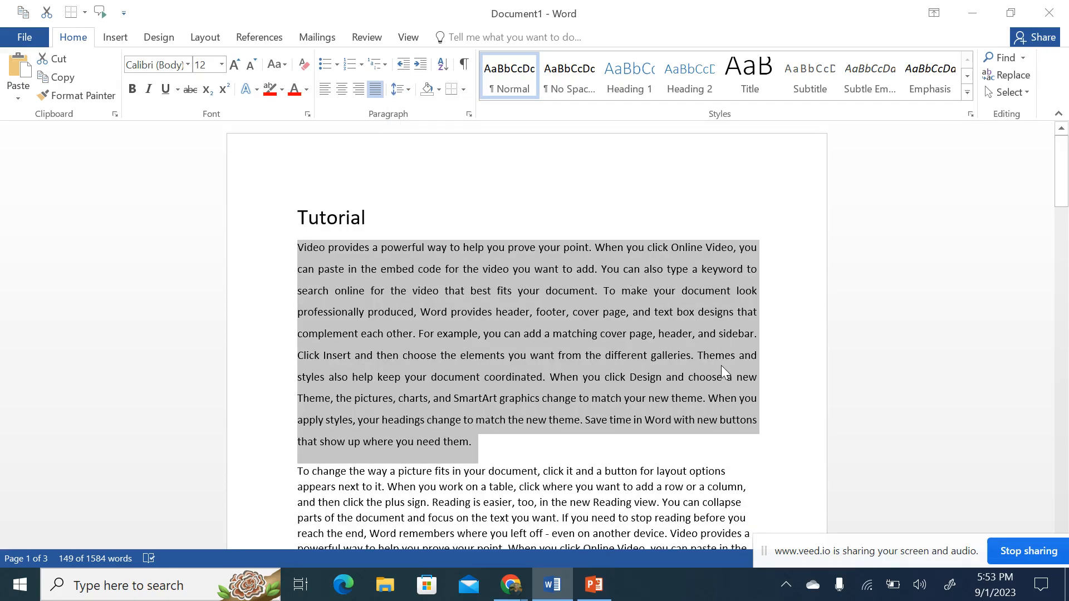
- Set the line spacing of the justified first paragraph to 2.5 and compare it with the paragraphs below
{"action": "scroll", "coordinate": [720, 365], "scroll_direction": "down", "scroll_amount": 3}
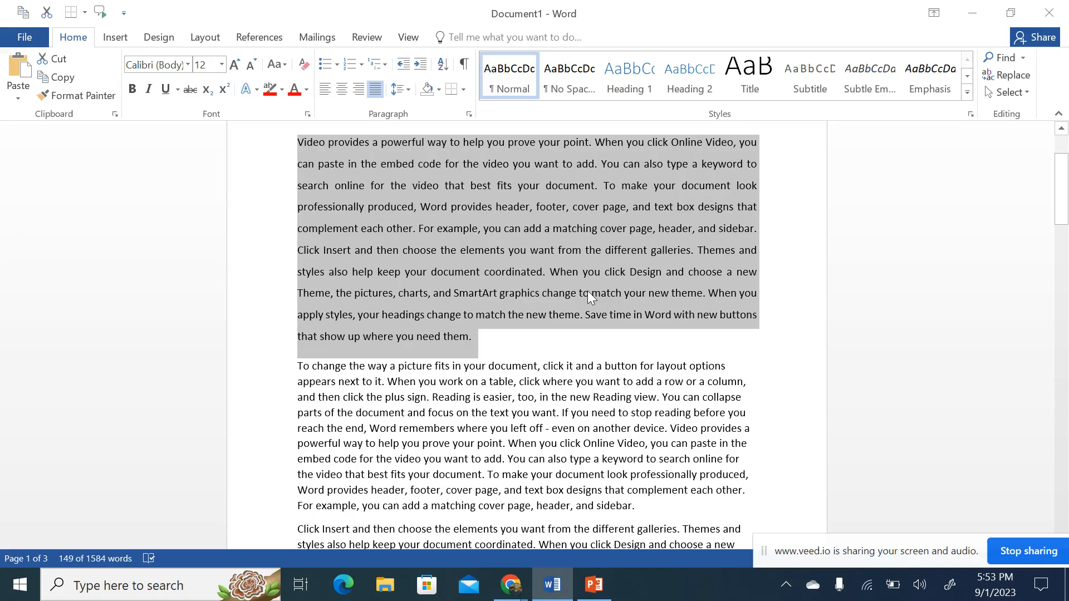
{"action": "left_click", "coordinate": [401, 89]}
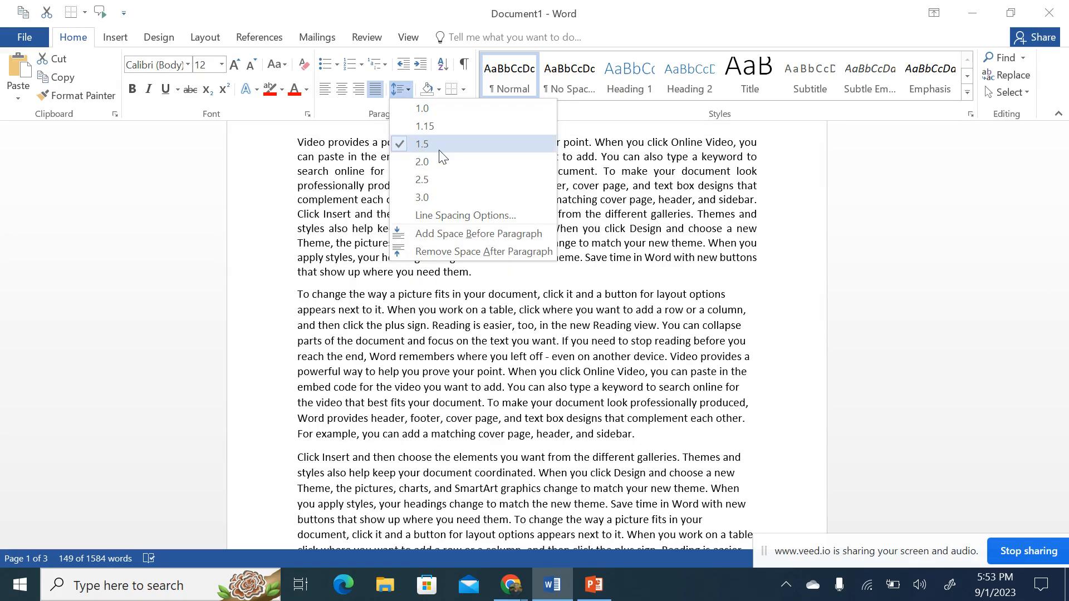
{"action": "left_click", "coordinate": [436, 180]}
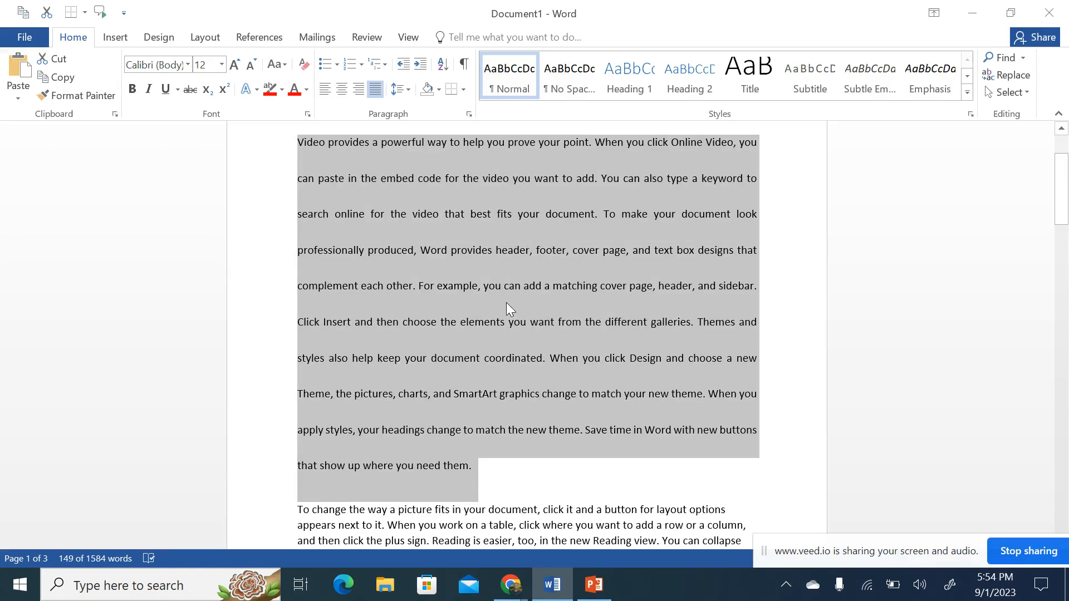
{"action": "scroll", "coordinate": [602, 409], "scroll_direction": "up", "scroll_amount": 2}
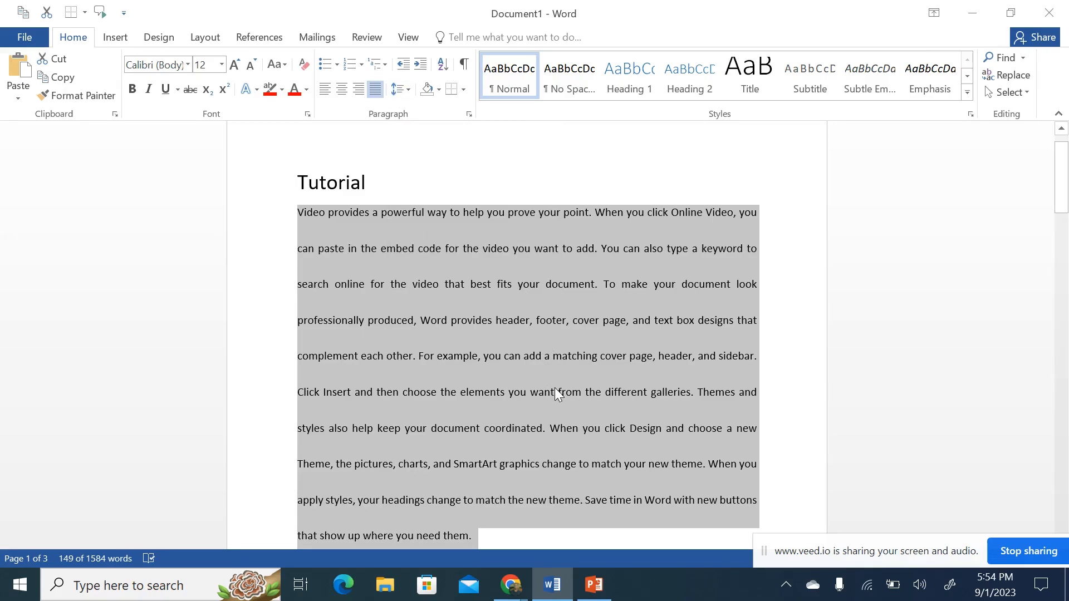
{"action": "scroll", "coordinate": [556, 388], "scroll_direction": "down", "scroll_amount": 2}
{"action": "scroll", "coordinate": [553, 396], "scroll_direction": "down", "scroll_amount": 2}
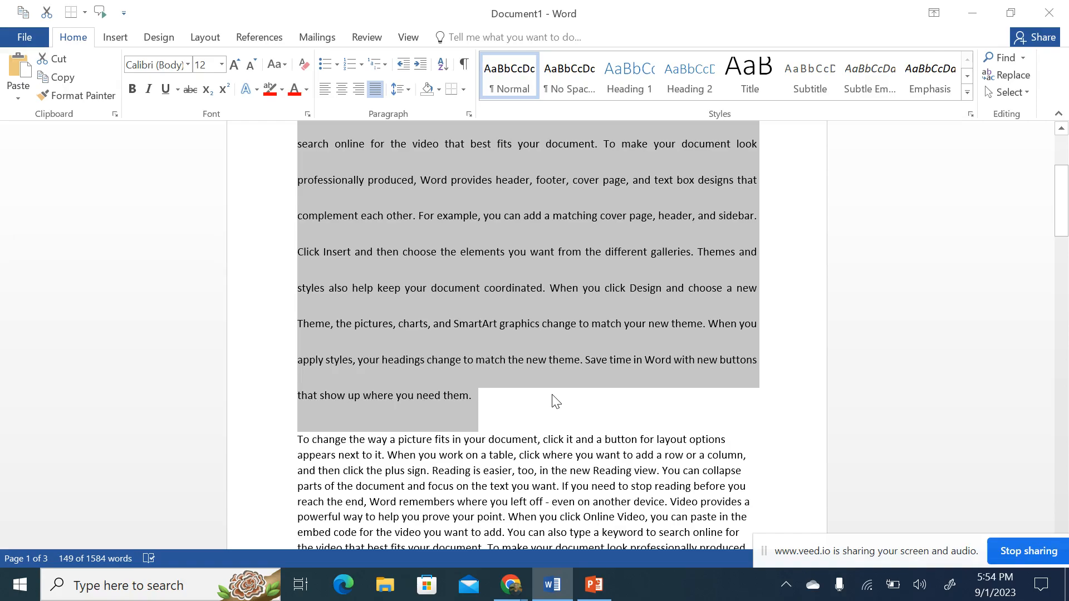
{"action": "scroll", "coordinate": [556, 400], "scroll_direction": "down", "scroll_amount": 5}
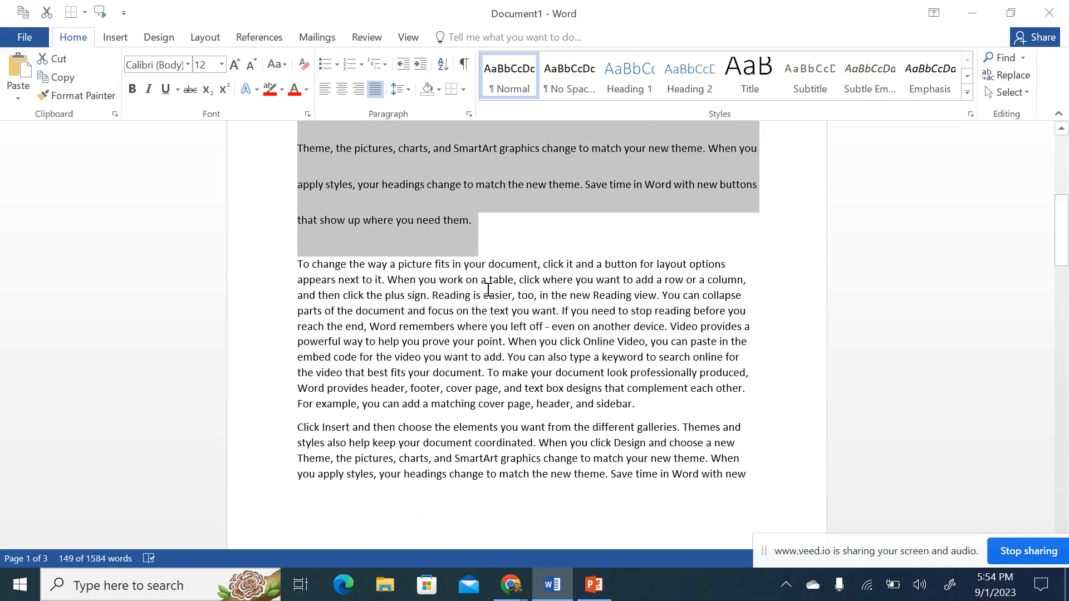
{"action": "scroll", "coordinate": [554, 313], "scroll_direction": "up", "scroll_amount": 5}
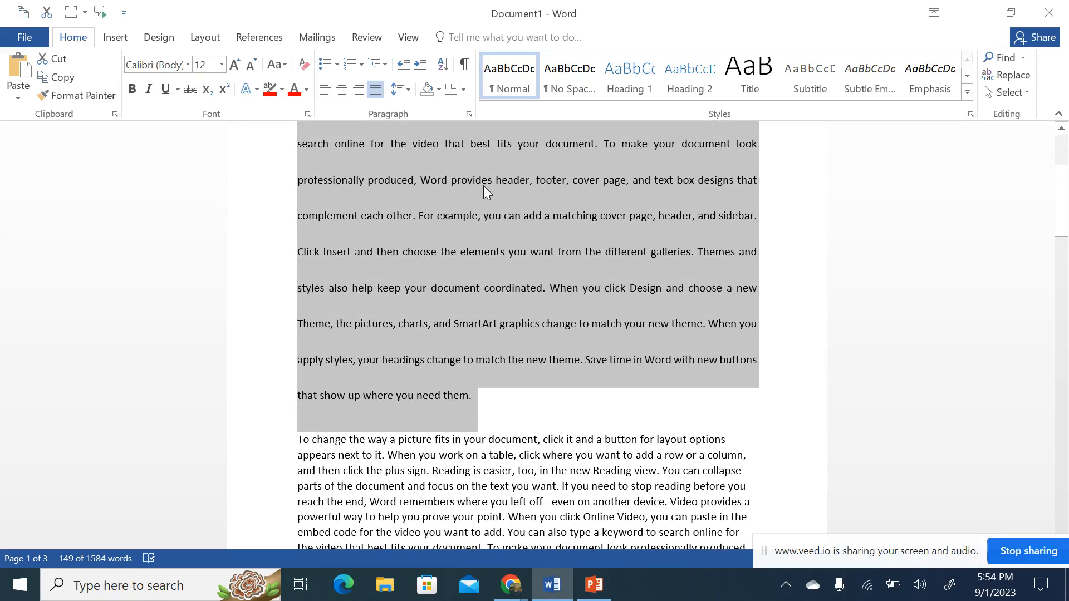
{"action": "scroll", "coordinate": [484, 187], "scroll_direction": "up", "scroll_amount": 3}
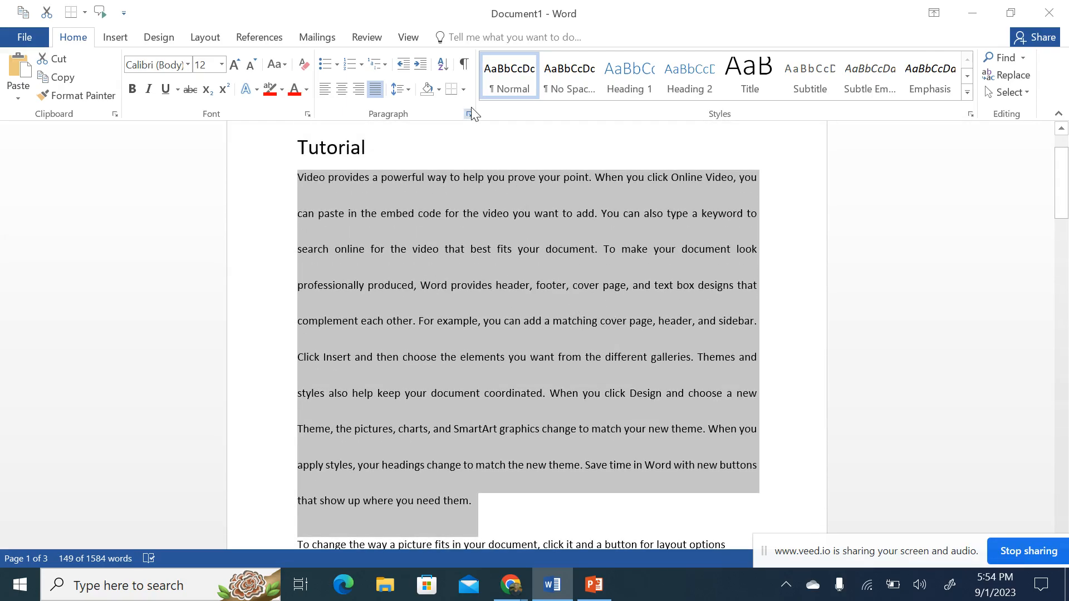
{"action": "left_click", "coordinate": [409, 90]}
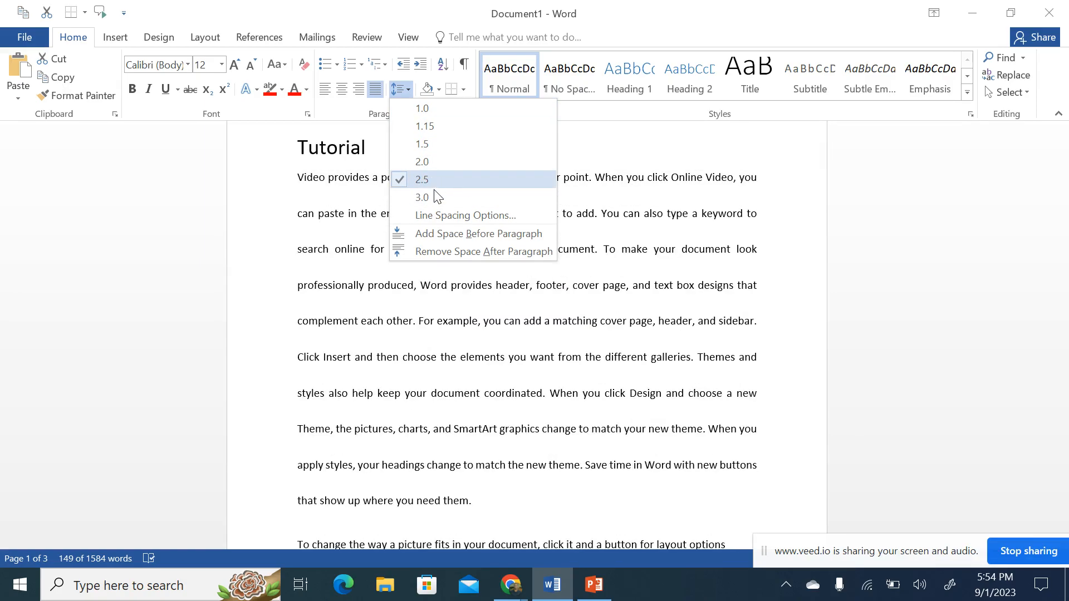
{"action": "left_click", "coordinate": [824, 297]}
{"action": "left_click", "coordinate": [1020, 299]}
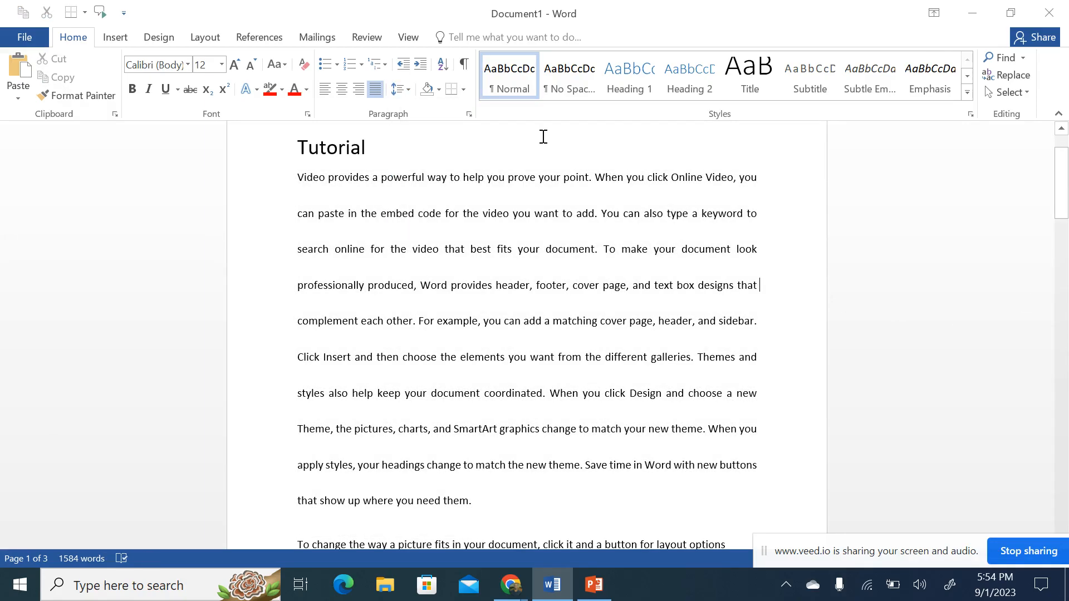
{"action": "left_click", "coordinate": [439, 91]}
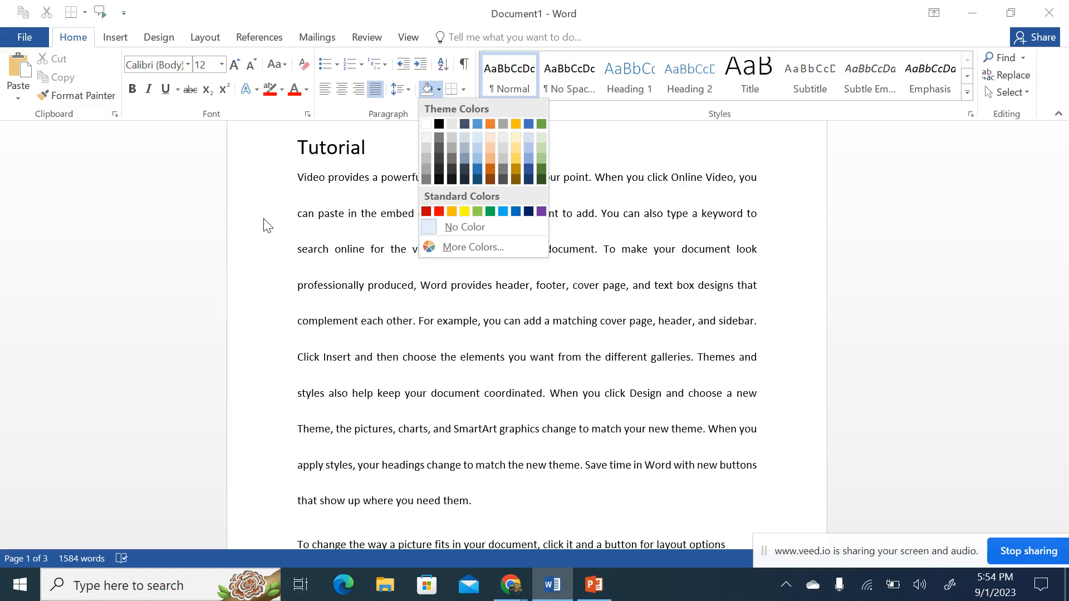
{"action": "left_click", "coordinate": [377, 339]}
- Set the line spacing of the first "Video provides" paragraph below the title to 1.5 and deselect it
{"action": "left_click_drag", "start_coordinate": [479, 500], "coordinate": [295, 177]}
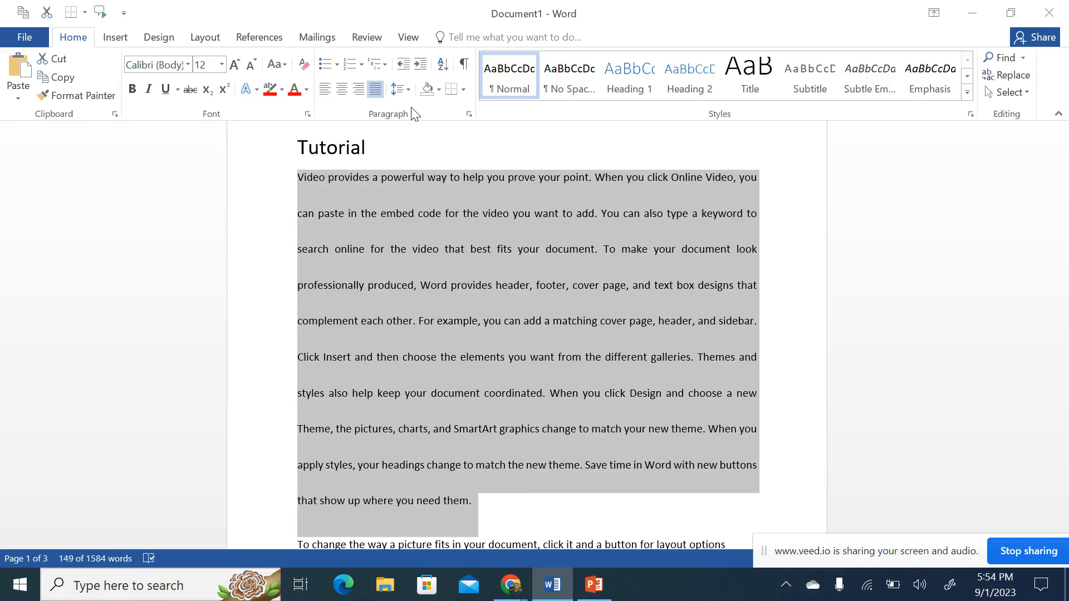
{"action": "left_click", "coordinate": [401, 89]}
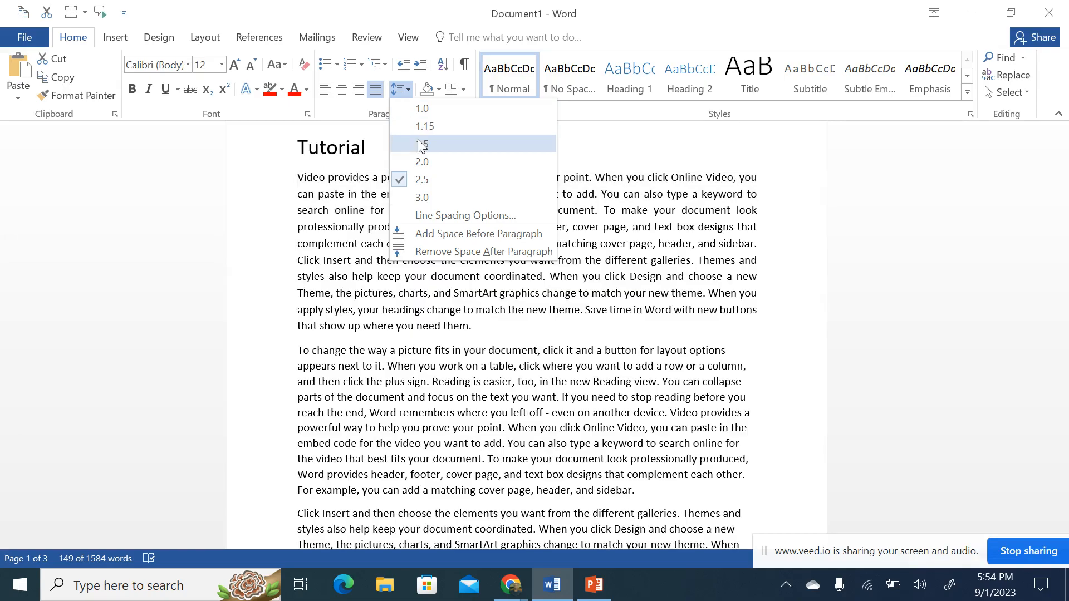
{"action": "left_click", "coordinate": [417, 143]}
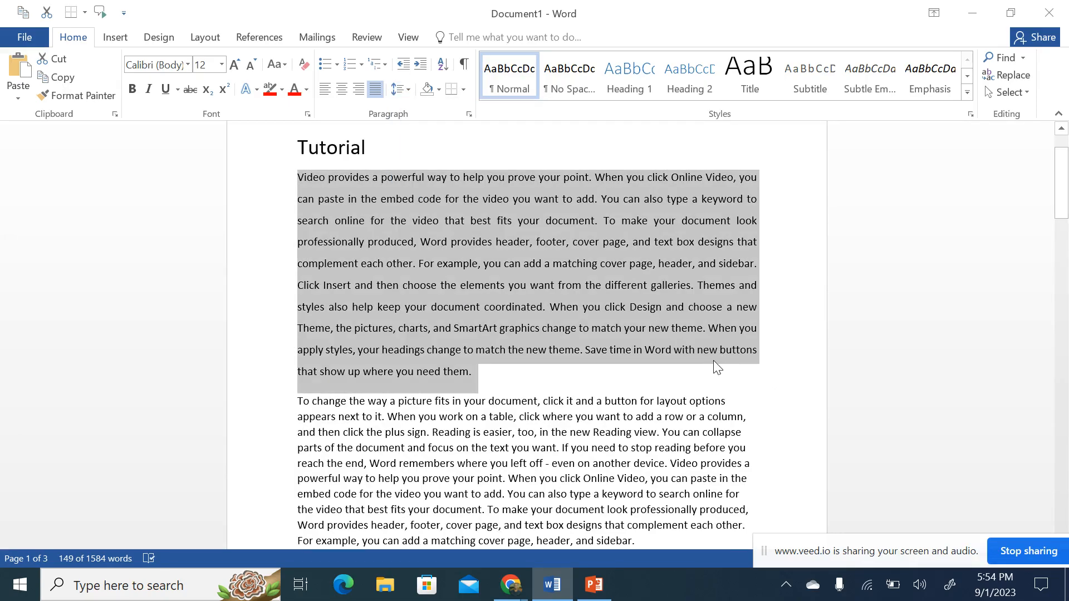
{"action": "left_click", "coordinate": [592, 335]}
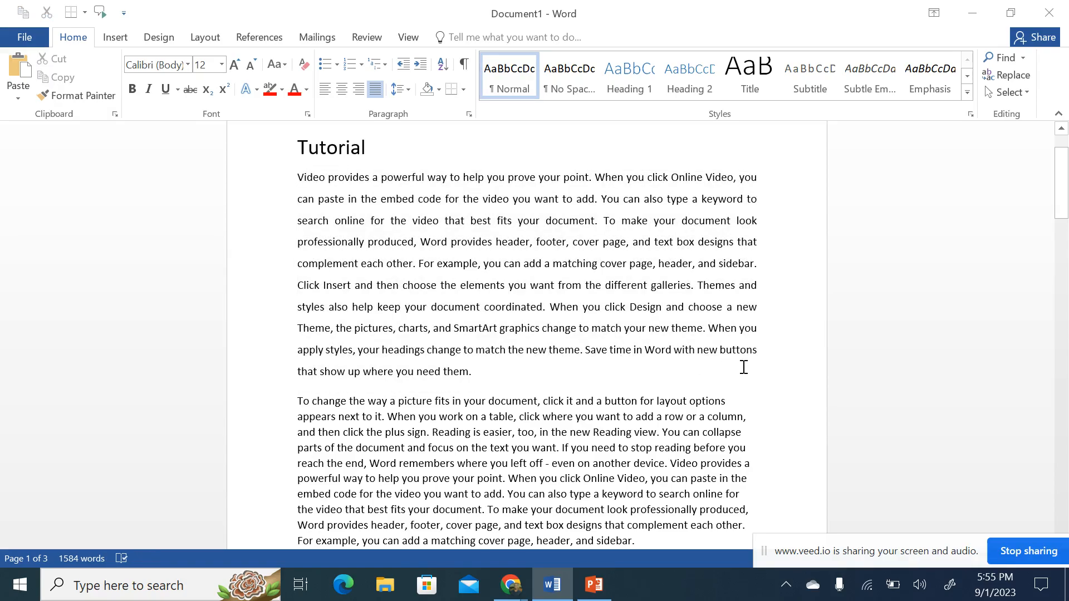
- Shade the first paragraph below the title with standard light green
{"action": "left_click", "coordinate": [439, 89]}
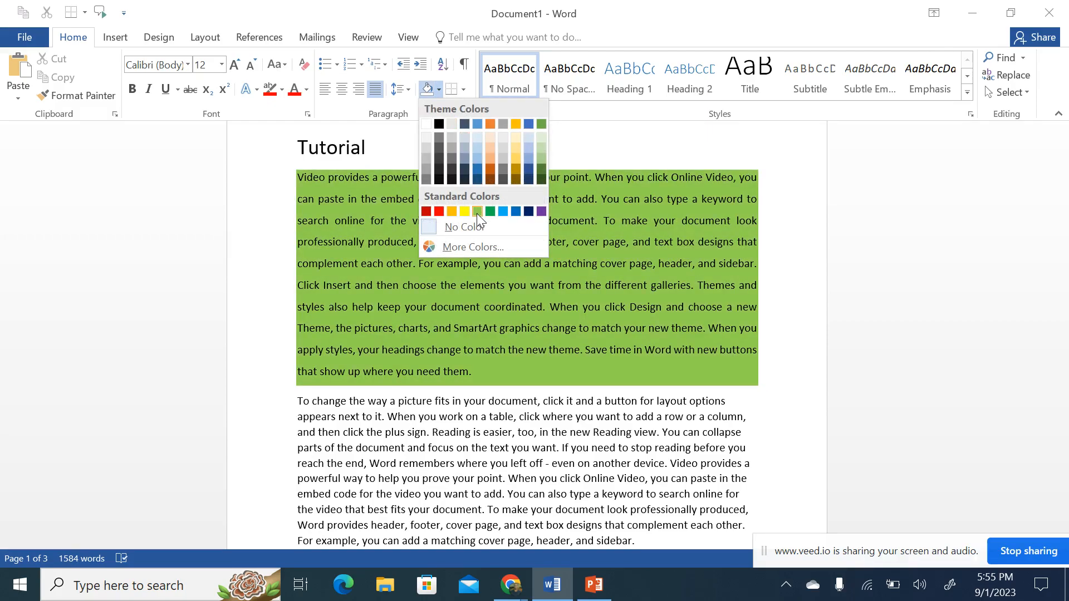
{"action": "left_click", "coordinate": [476, 211]}
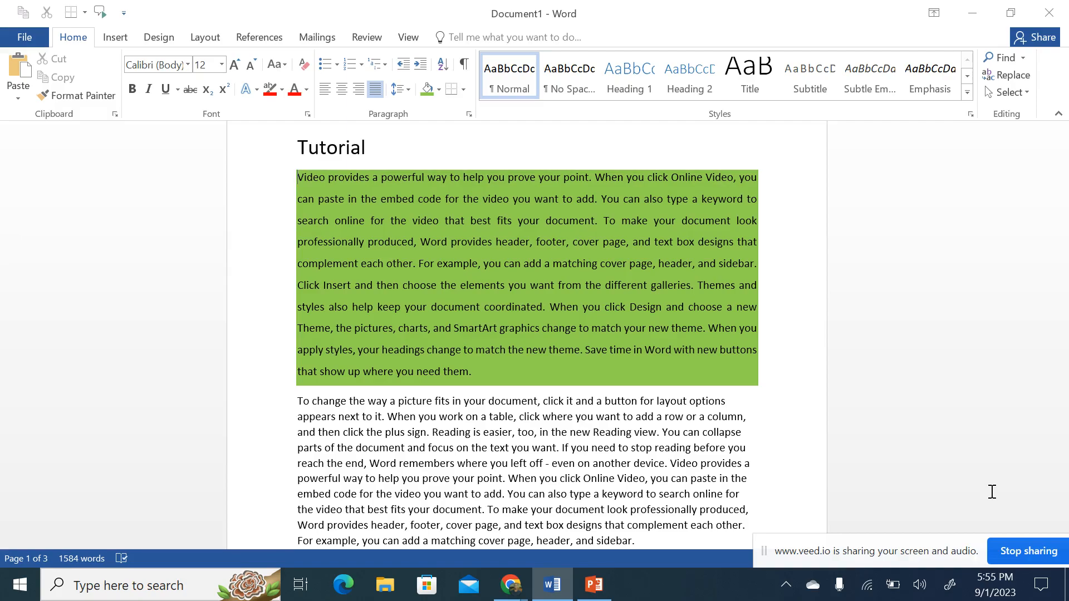
- Examine the font color choices for the "To change the way" paragraph and compare it with the shaded paragraph above
{"action": "scroll", "coordinate": [577, 440], "scroll_direction": "down", "scroll_amount": 5}
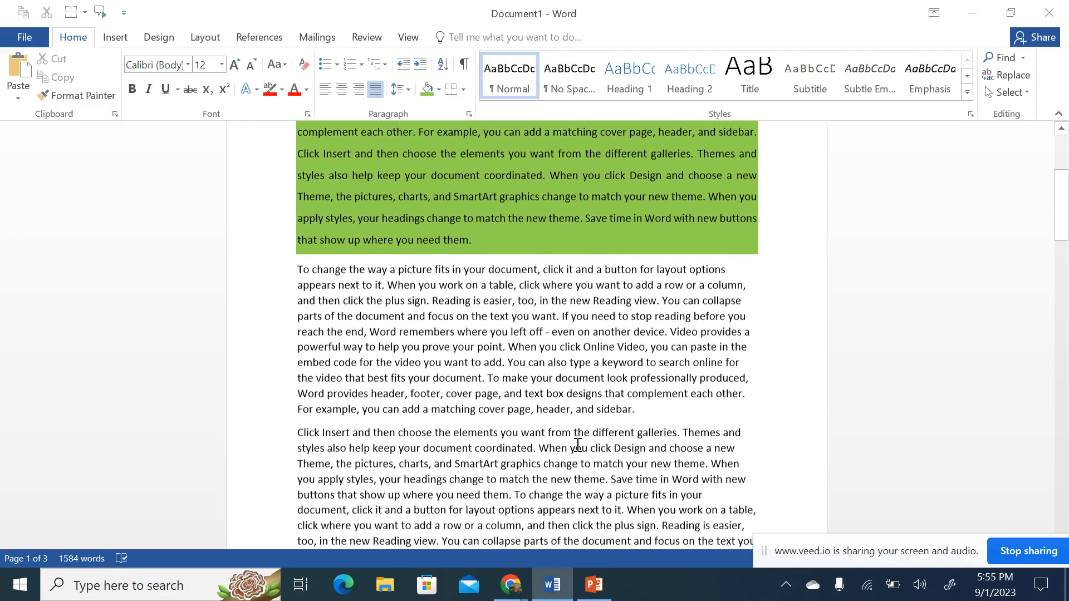
{"action": "left_click_drag", "start_coordinate": [637, 401], "coordinate": [296, 261]}
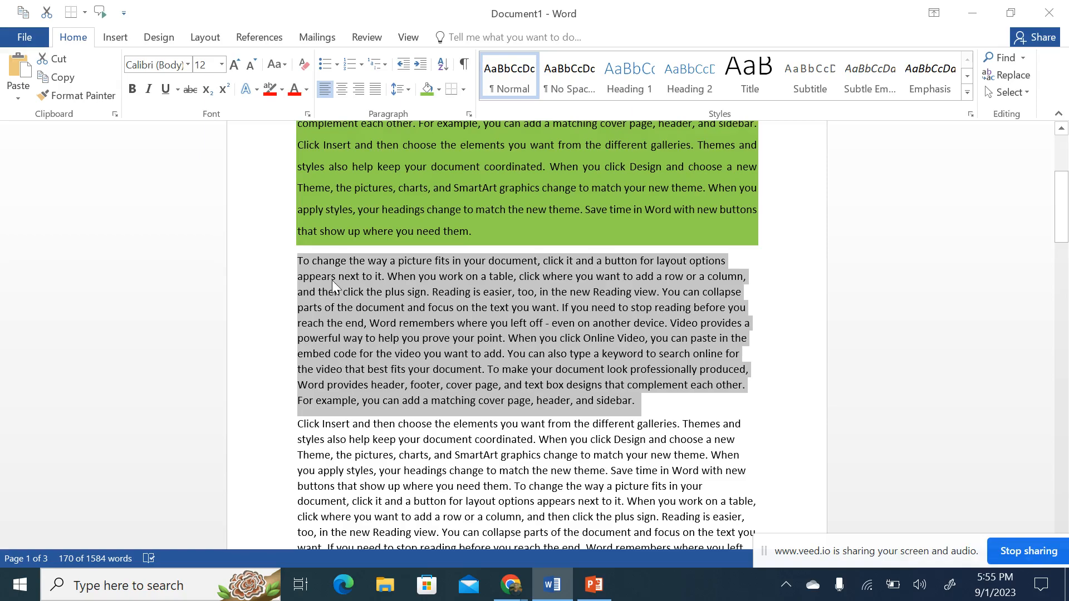
{"action": "left_click", "coordinate": [305, 91]}
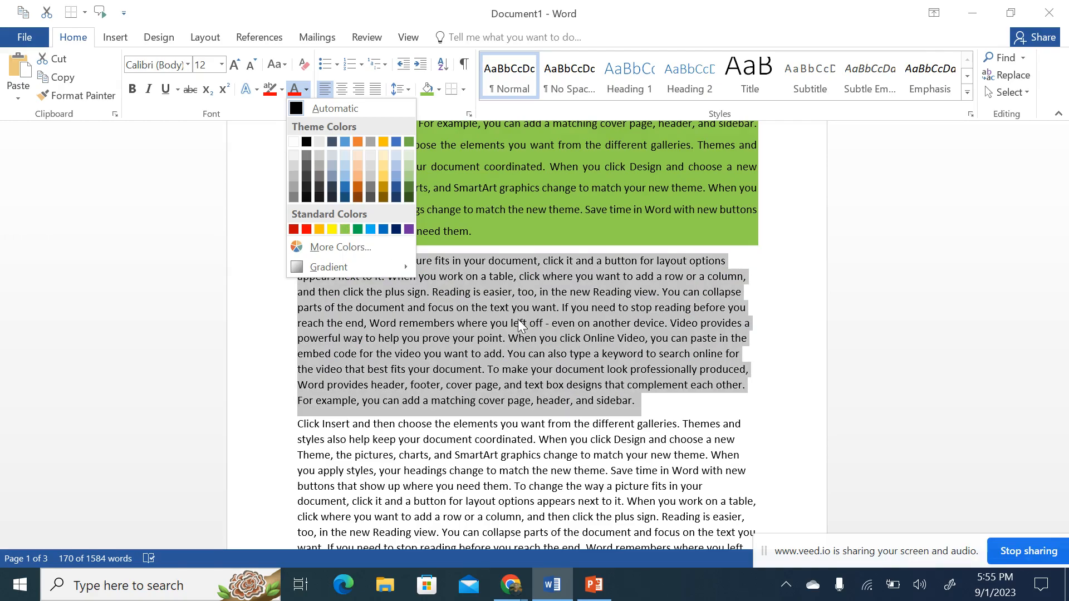
{"action": "left_click", "coordinate": [697, 385]}
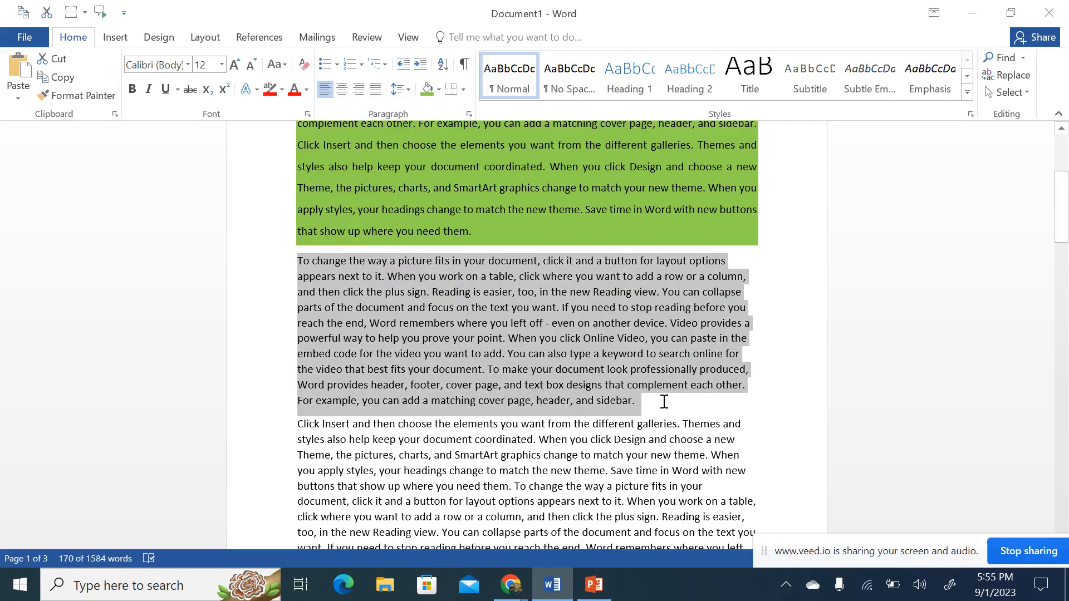
{"action": "left_click", "coordinate": [663, 398]}
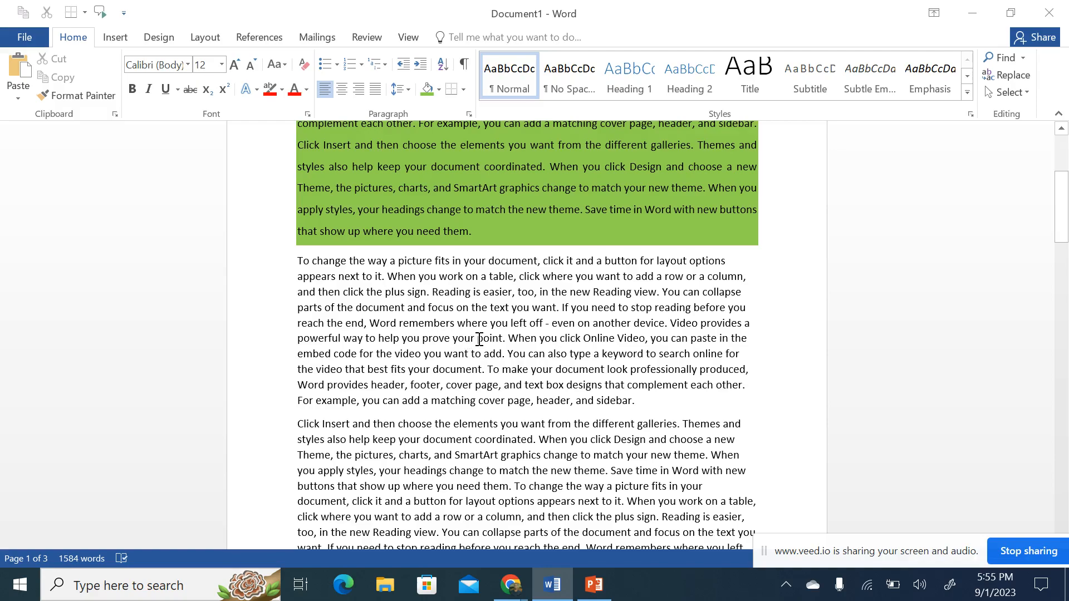
{"action": "left_click", "coordinate": [295, 261]}
{"action": "left_click", "coordinate": [306, 89]}
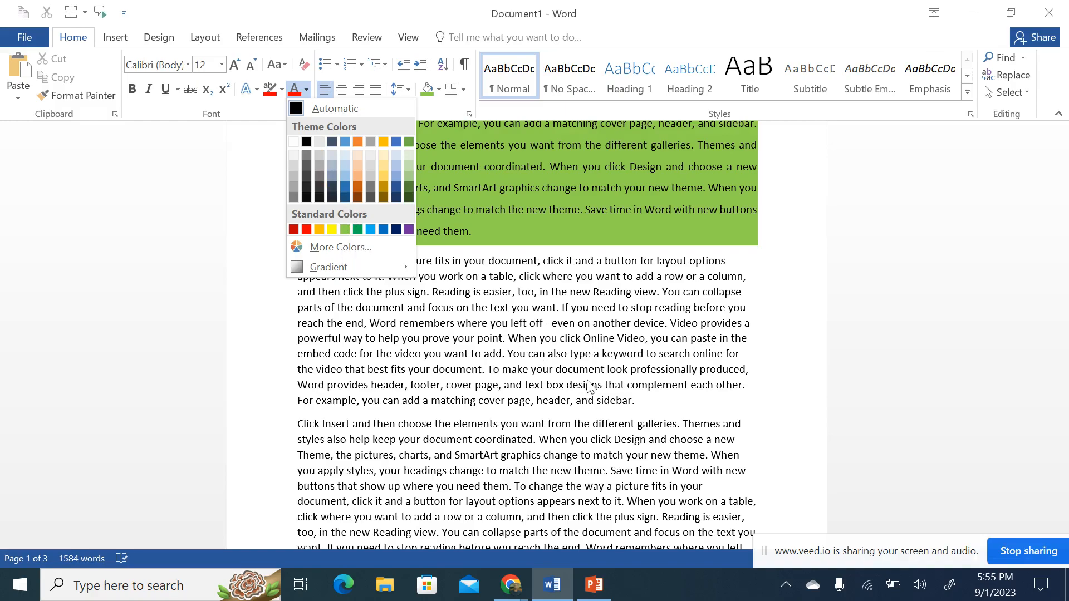
{"action": "left_click", "coordinate": [642, 406]}
{"action": "left_click_drag", "start_coordinate": [641, 402], "coordinate": [297, 260]}
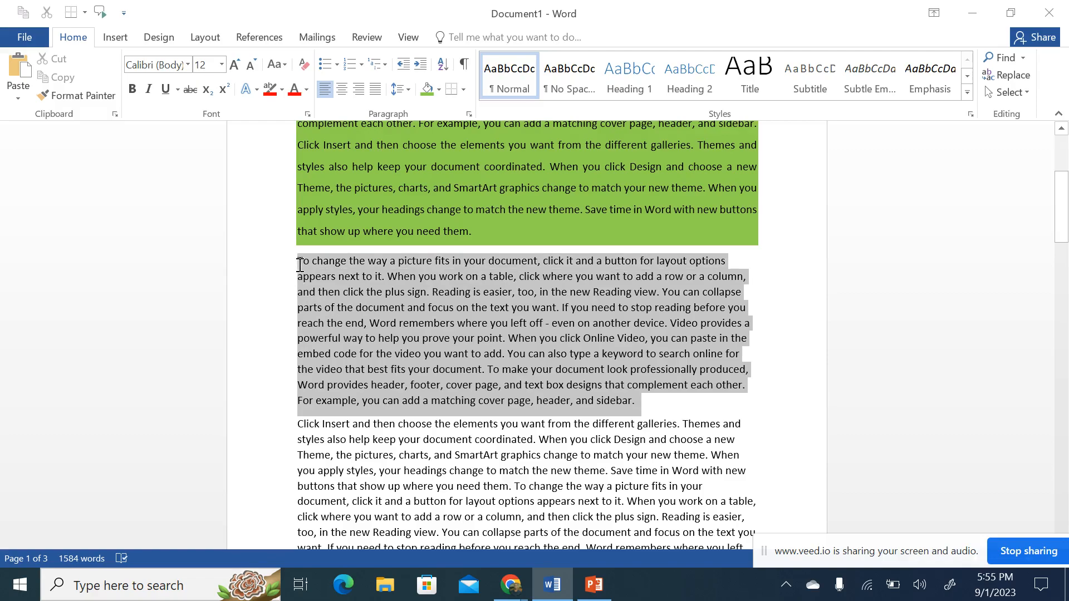
{"action": "left_click", "coordinate": [659, 330]}
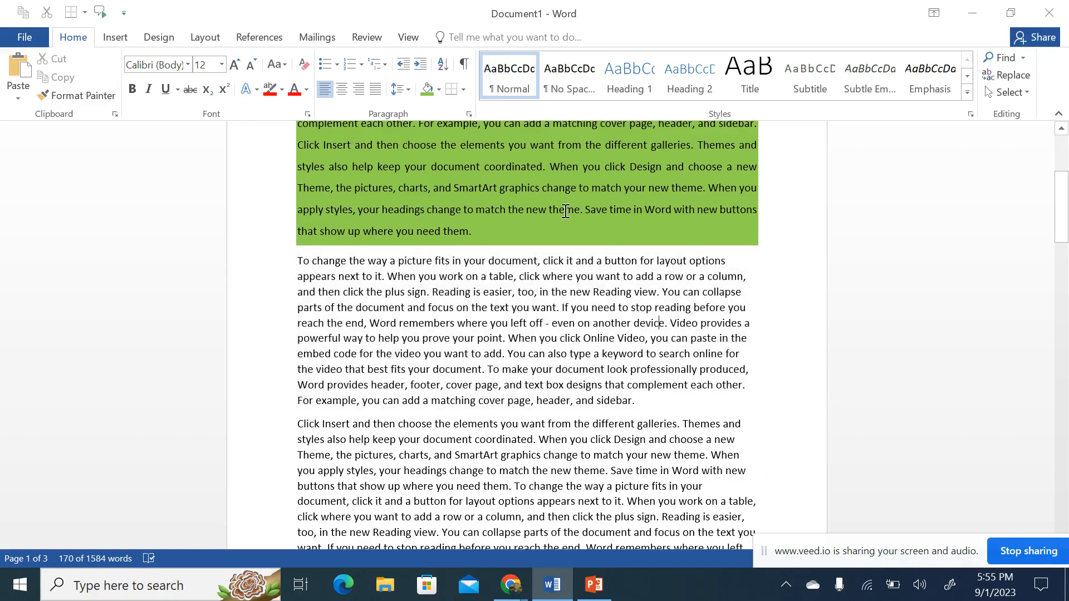
- Undo the light green shading and try standard green shading on the first paragraph
{"action": "scroll", "coordinate": [510, 245], "scroll_direction": "up", "scroll_amount": 3}
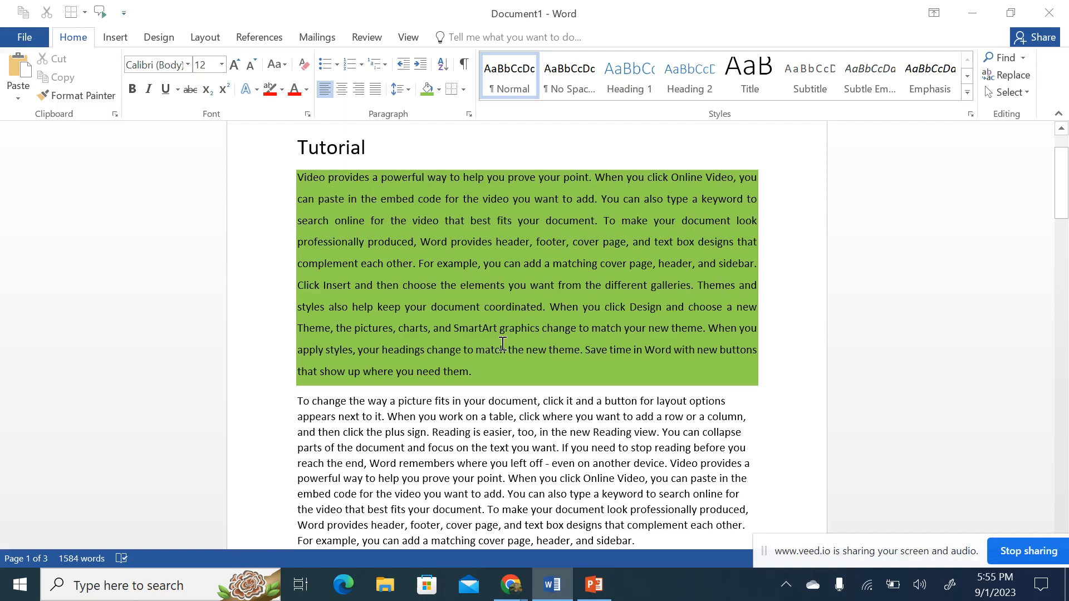
{"action": "key", "text": "ctrl+z"}
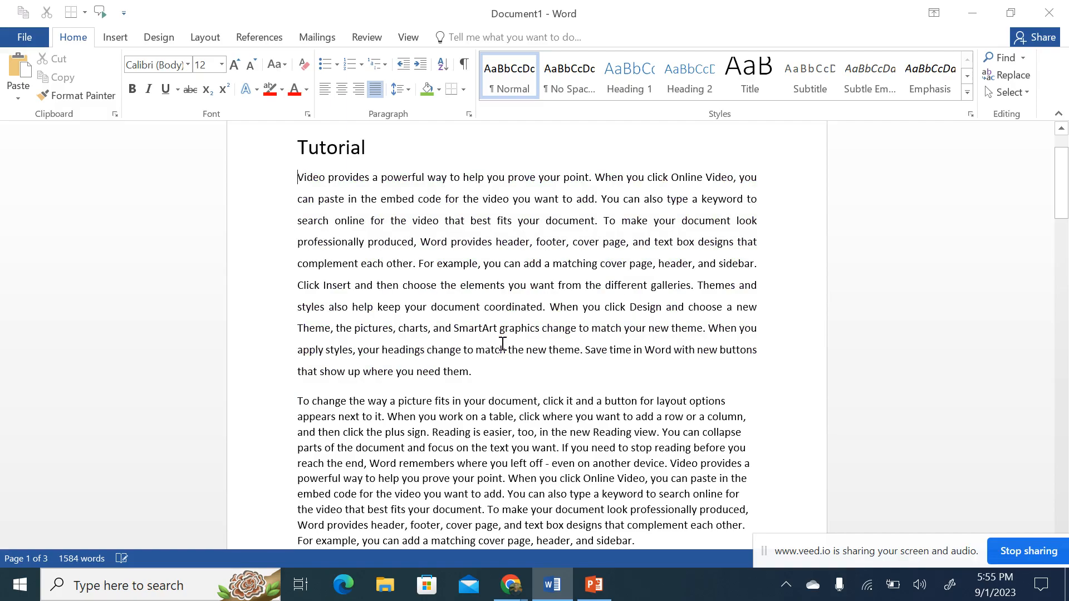
{"action": "left_click", "coordinate": [299, 182]}
{"action": "left_click", "coordinate": [438, 90]}
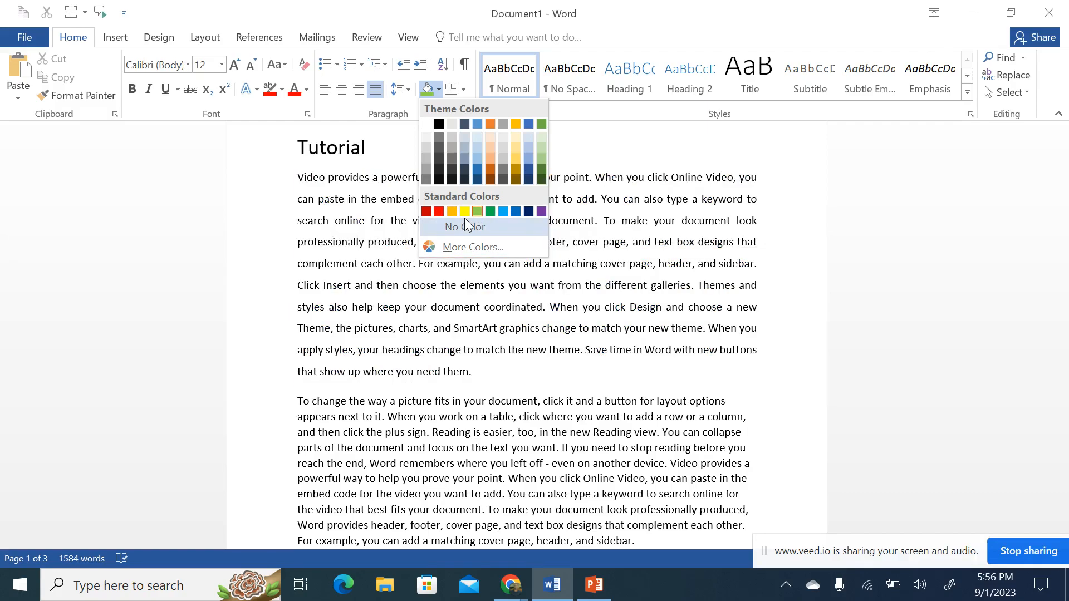
{"action": "left_click", "coordinate": [490, 211]}
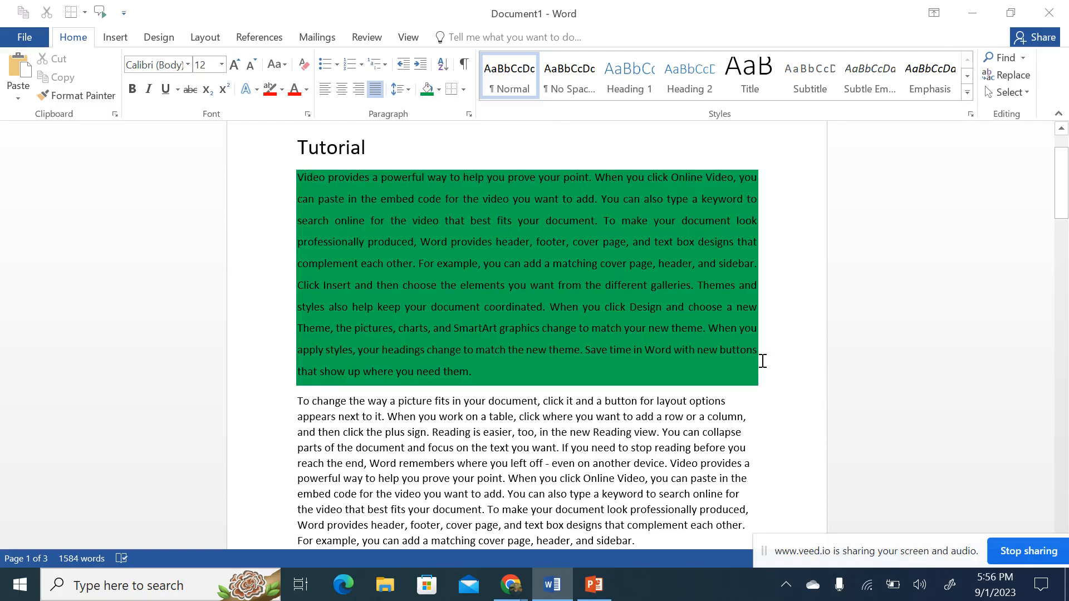
- Change the first paragraph's shading to theme orange and compare it with the paragraphs below
{"action": "left_click", "coordinate": [440, 90]}
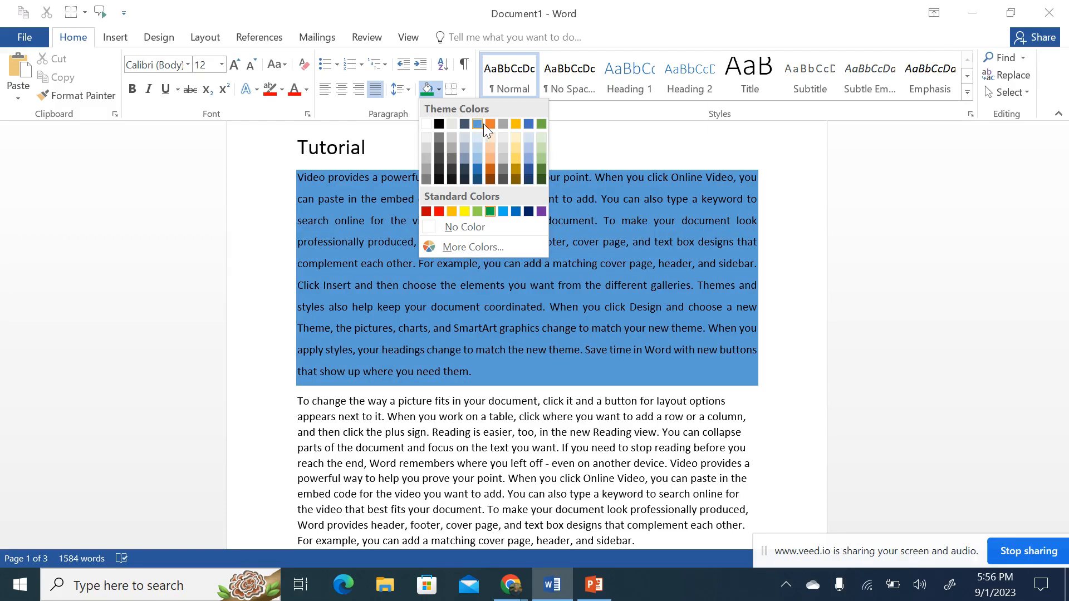
{"action": "left_click", "coordinate": [490, 123]}
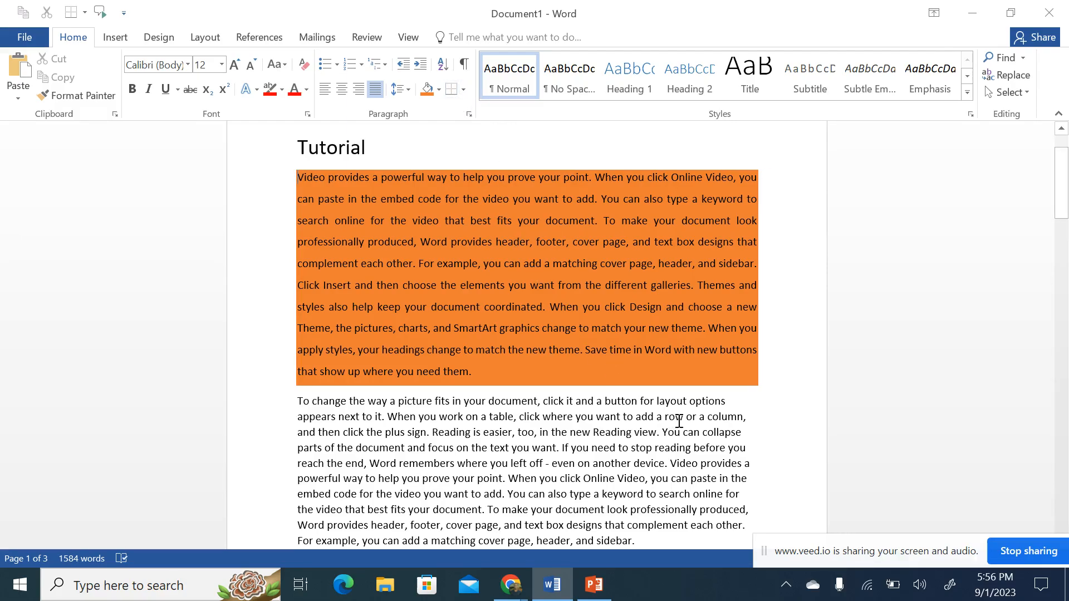
{"action": "scroll", "coordinate": [679, 422], "scroll_direction": "down", "scroll_amount": 6}
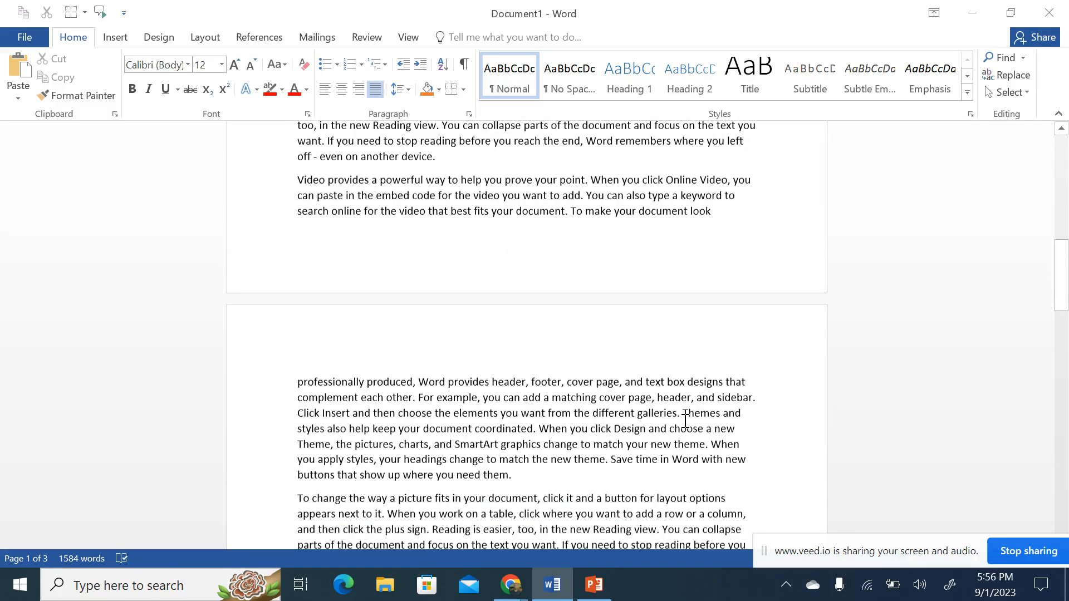
{"action": "scroll", "coordinate": [684, 421], "scroll_direction": "up", "scroll_amount": 8}
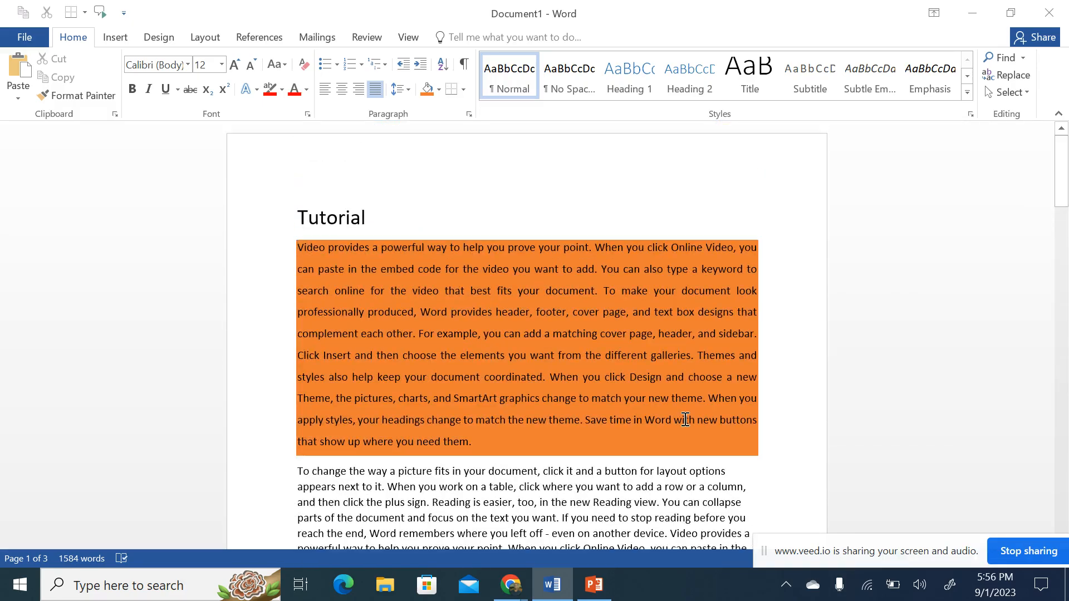
{"action": "scroll", "coordinate": [685, 420], "scroll_direction": "down", "scroll_amount": 2}
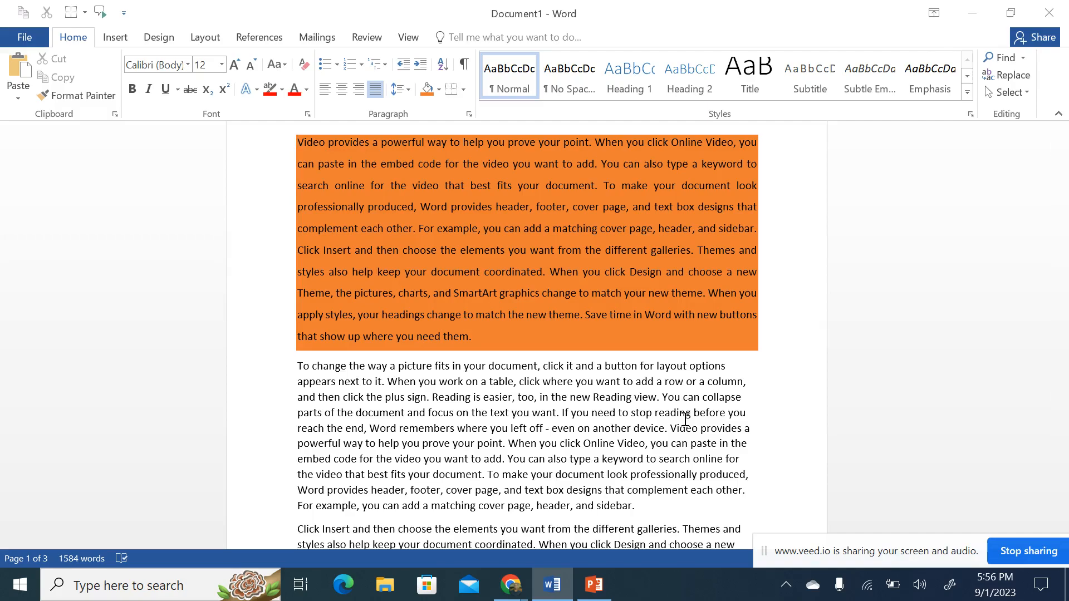
{"action": "scroll", "coordinate": [553, 356], "scroll_direction": "up", "scroll_amount": 2}
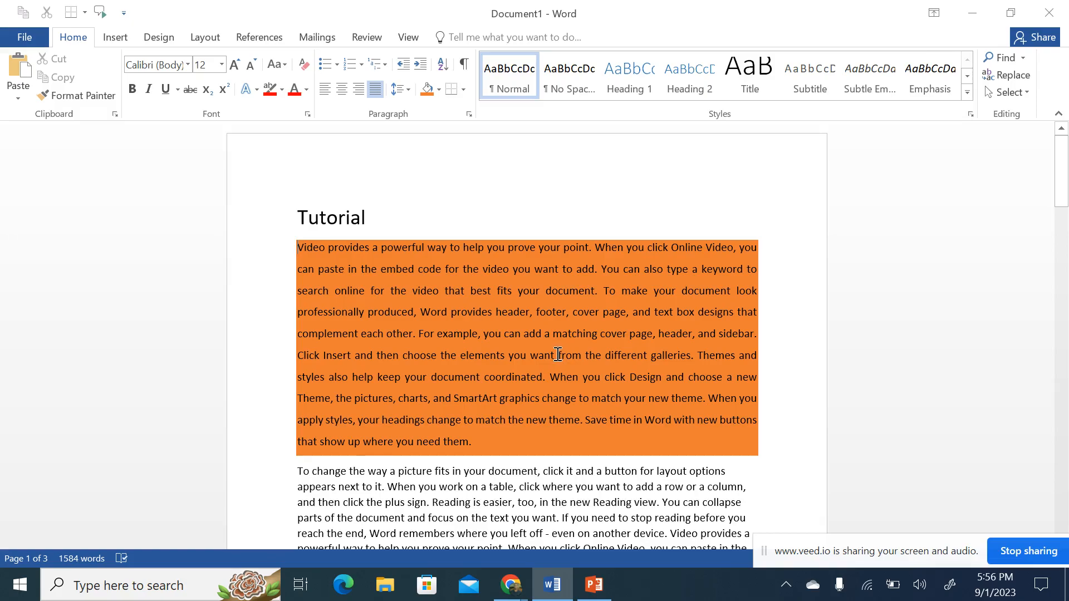
- Open the page border settings of Borders and Shading and look through the border color choices
{"action": "left_click", "coordinate": [665, 471]}
{"action": "left_click", "coordinate": [463, 89]}
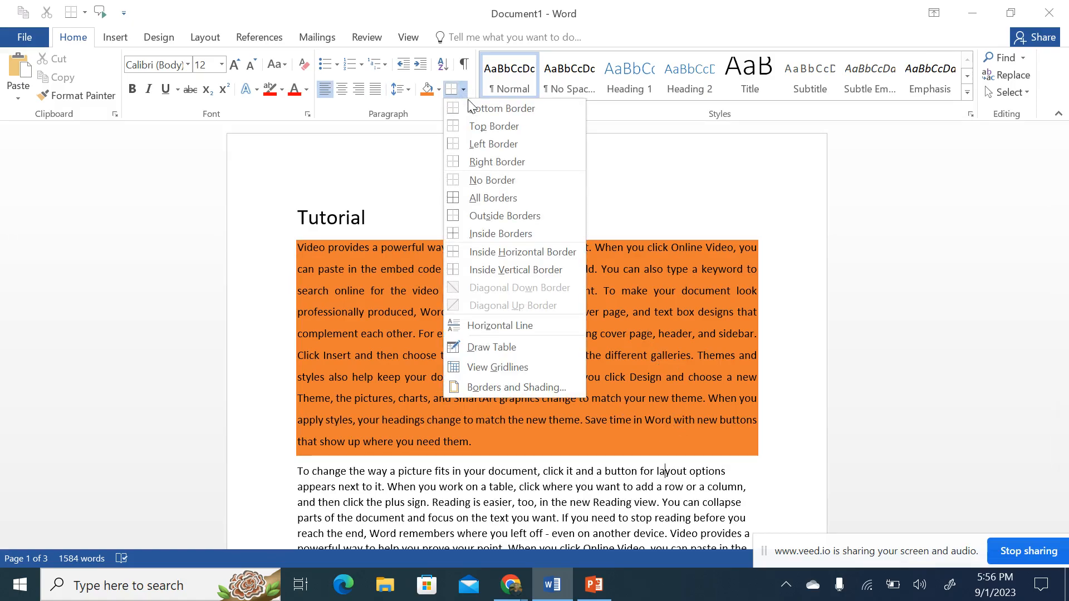
{"action": "left_click", "coordinate": [499, 387]}
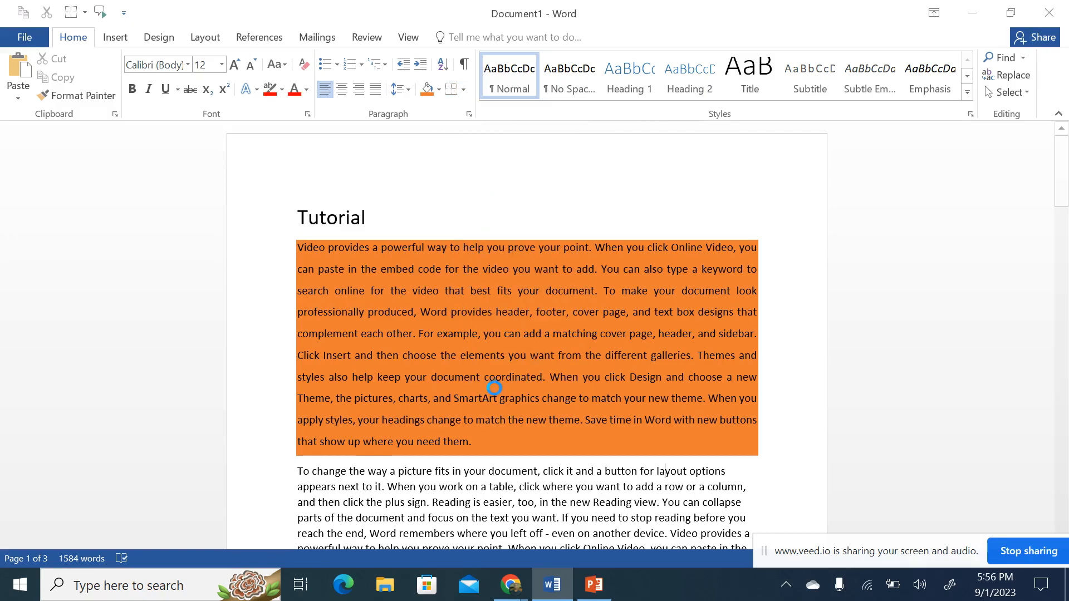
{"action": "left_click_drag", "start_coordinate": [814, 172], "coordinate": [735, 52]}
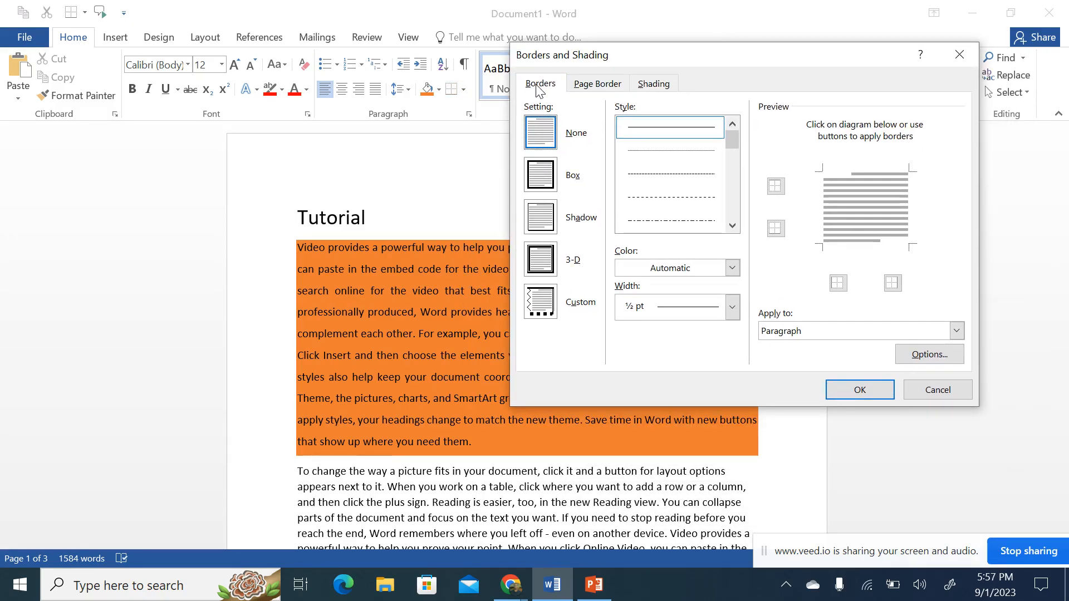
{"action": "left_click", "coordinate": [593, 89]}
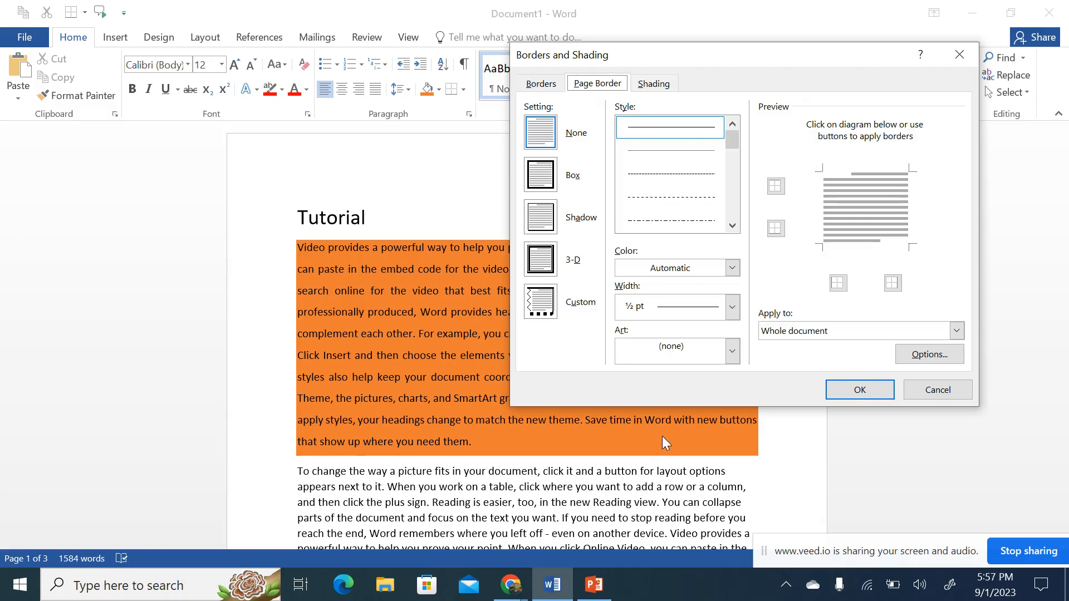
{"action": "left_click", "coordinate": [680, 269]}
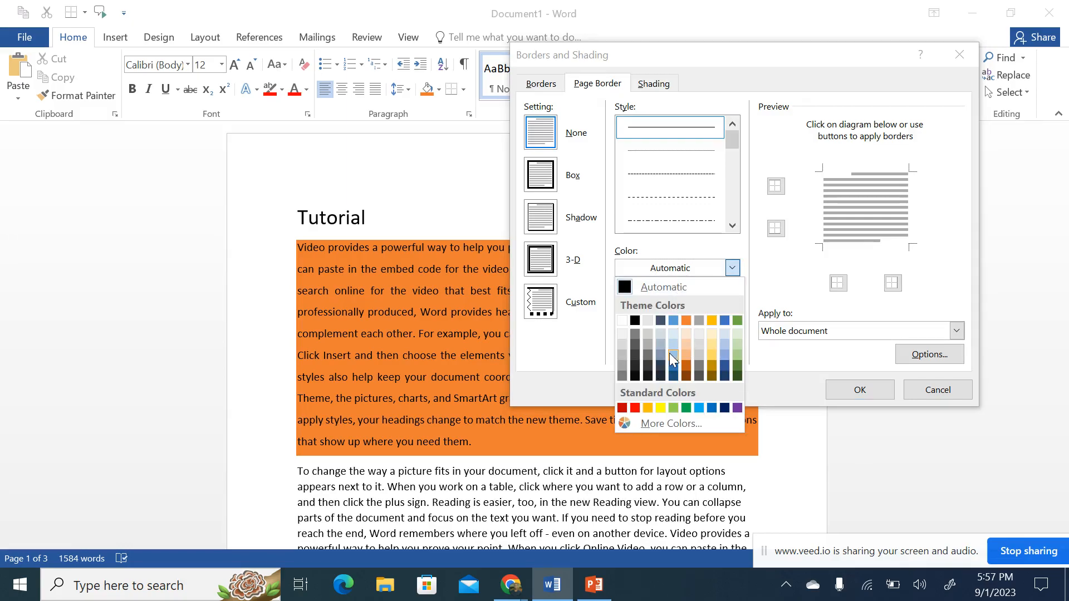
{"action": "left_click", "coordinate": [732, 267]}
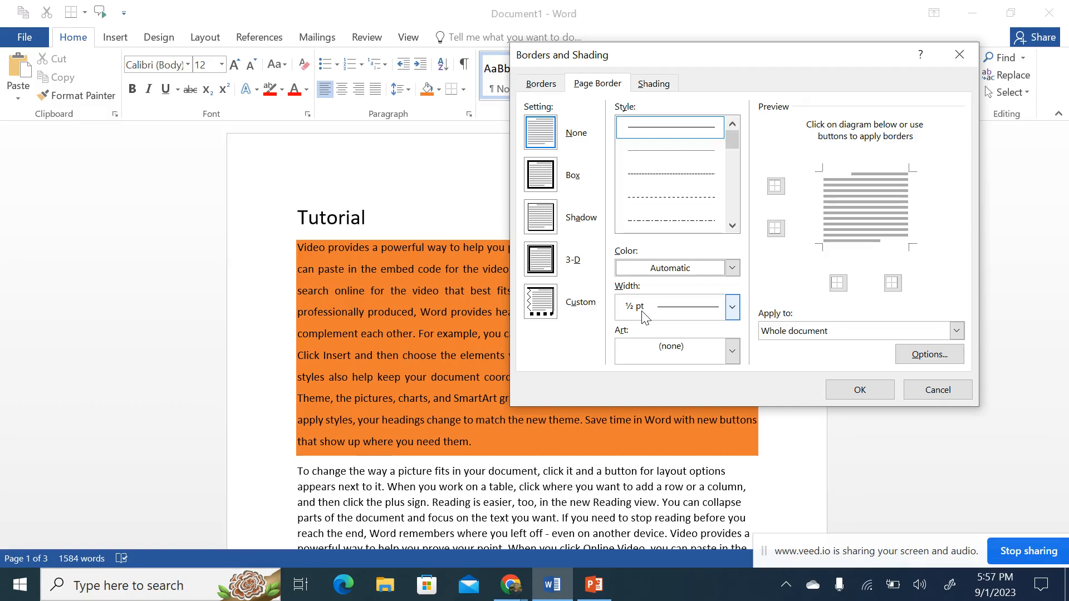
- Browse the page border art designs and choose the black frame design with bracketed corners, just below the dark blue squares
{"action": "left_click", "coordinate": [732, 351]}
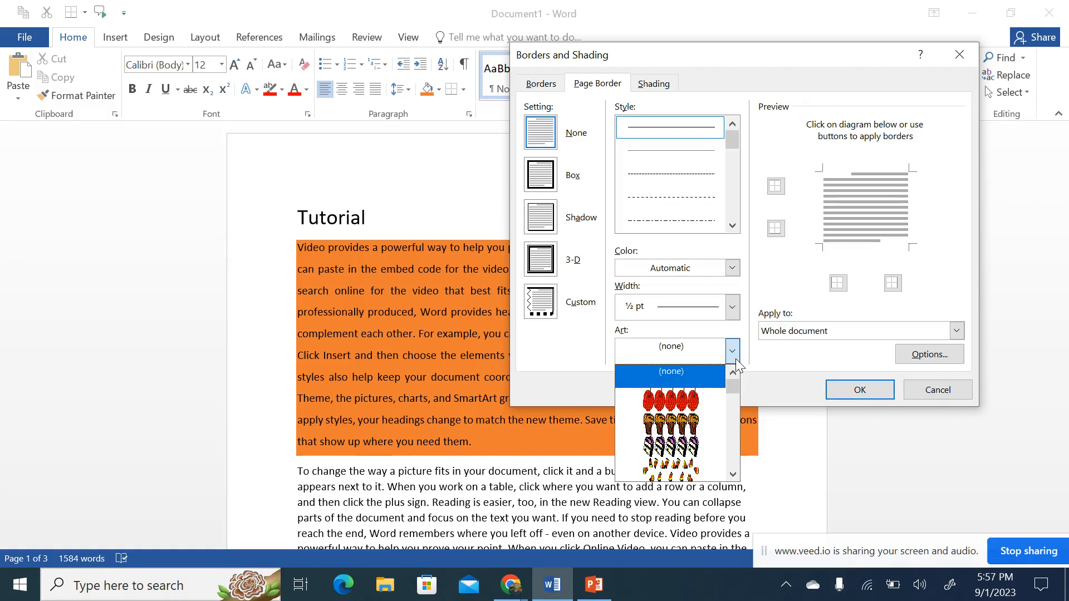
{"action": "scroll", "coordinate": [697, 445], "scroll_direction": "down", "scroll_amount": 10}
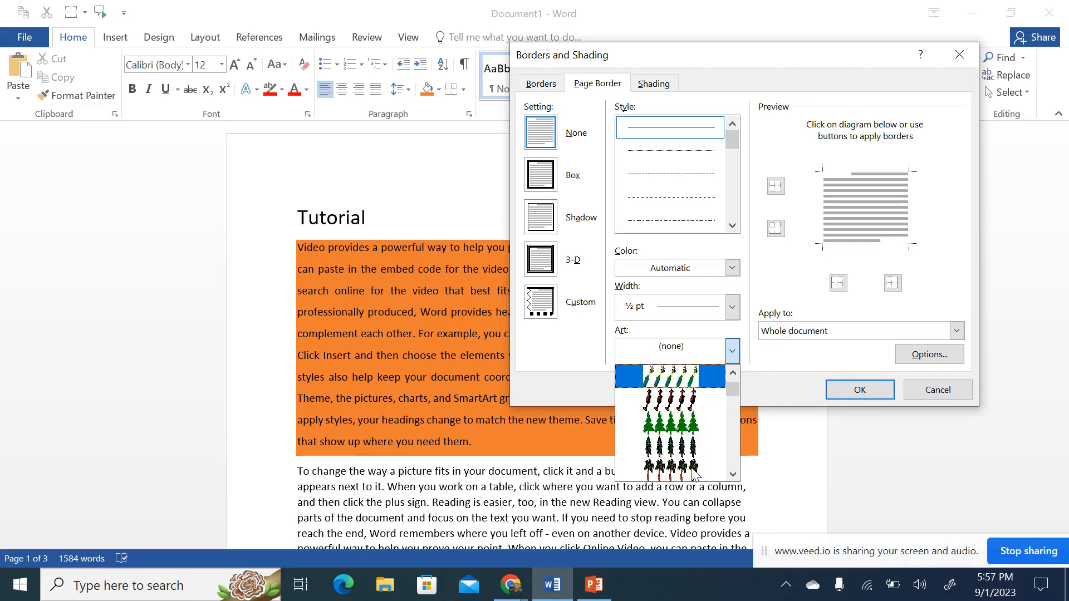
{"action": "scroll", "coordinate": [695, 473], "scroll_direction": "down", "scroll_amount": 10}
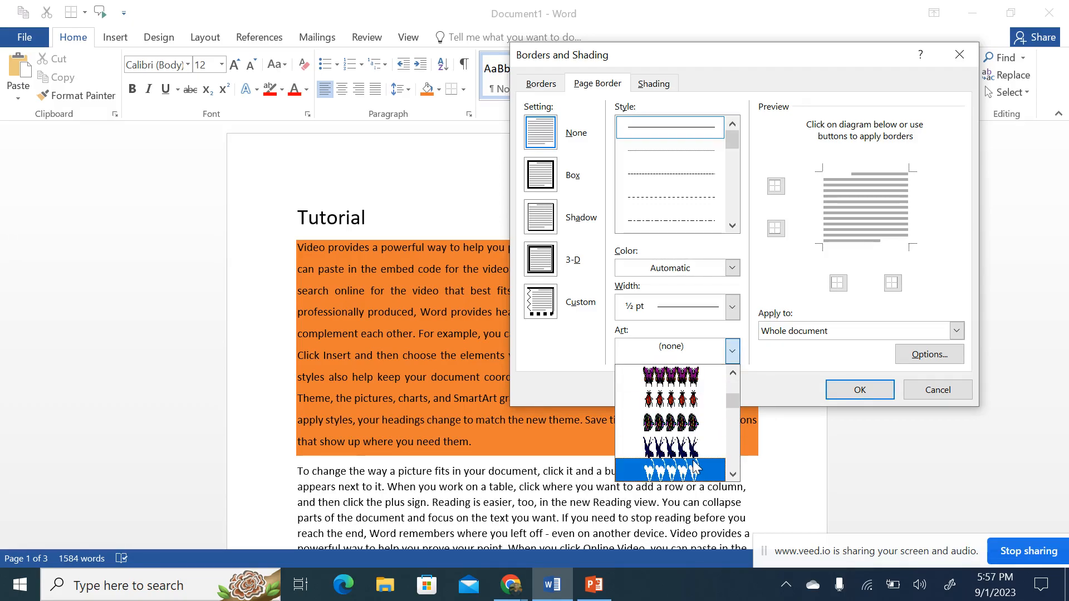
{"action": "scroll", "coordinate": [696, 461], "scroll_direction": "down", "scroll_amount": 5}
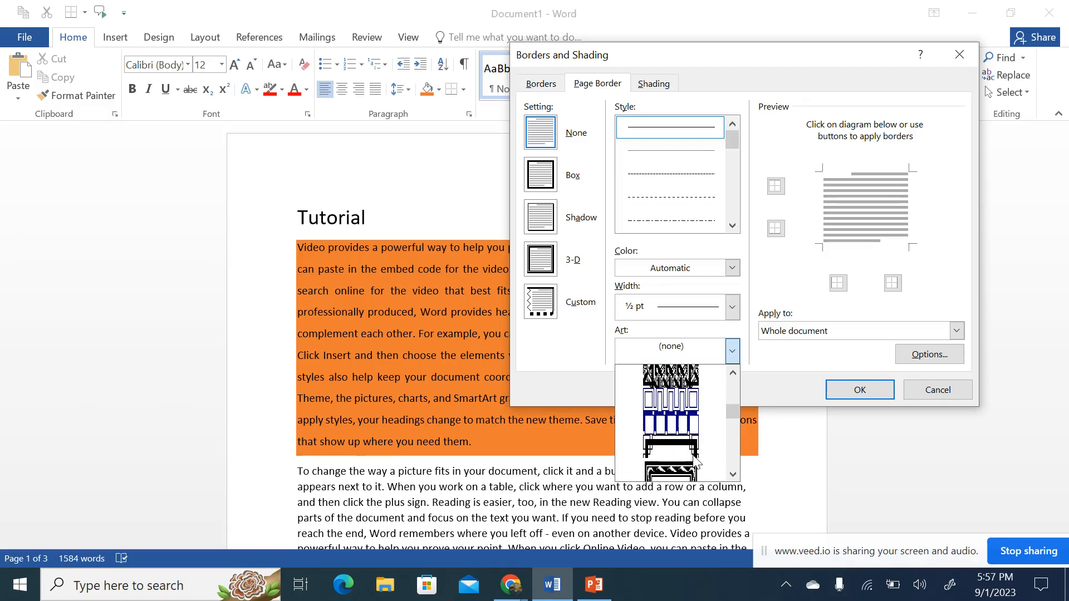
{"action": "scroll", "coordinate": [696, 461], "scroll_direction": "down", "scroll_amount": 2}
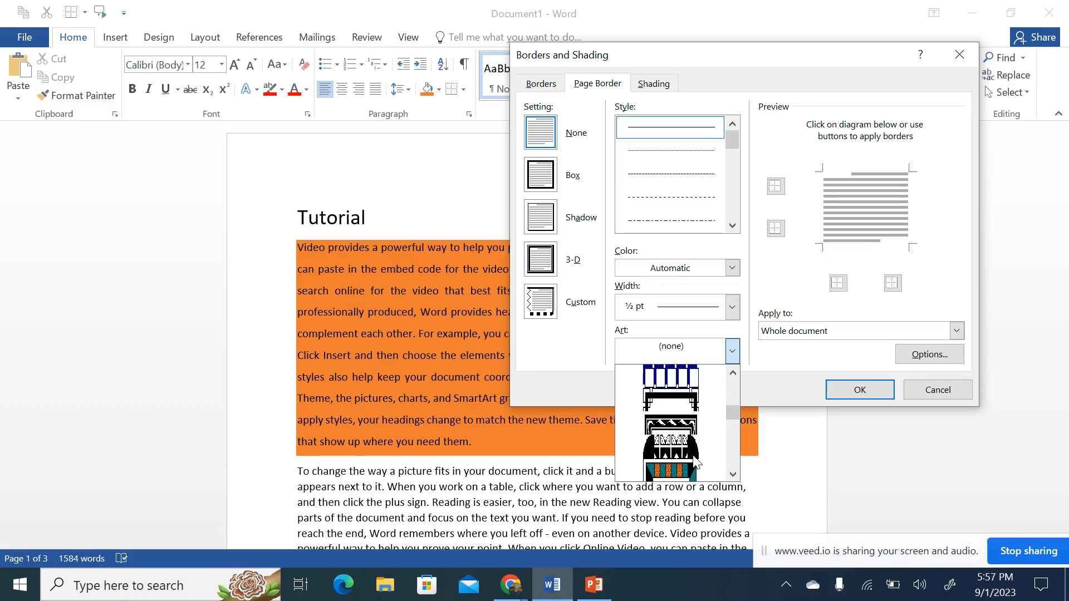
{"action": "left_click", "coordinate": [690, 400]}
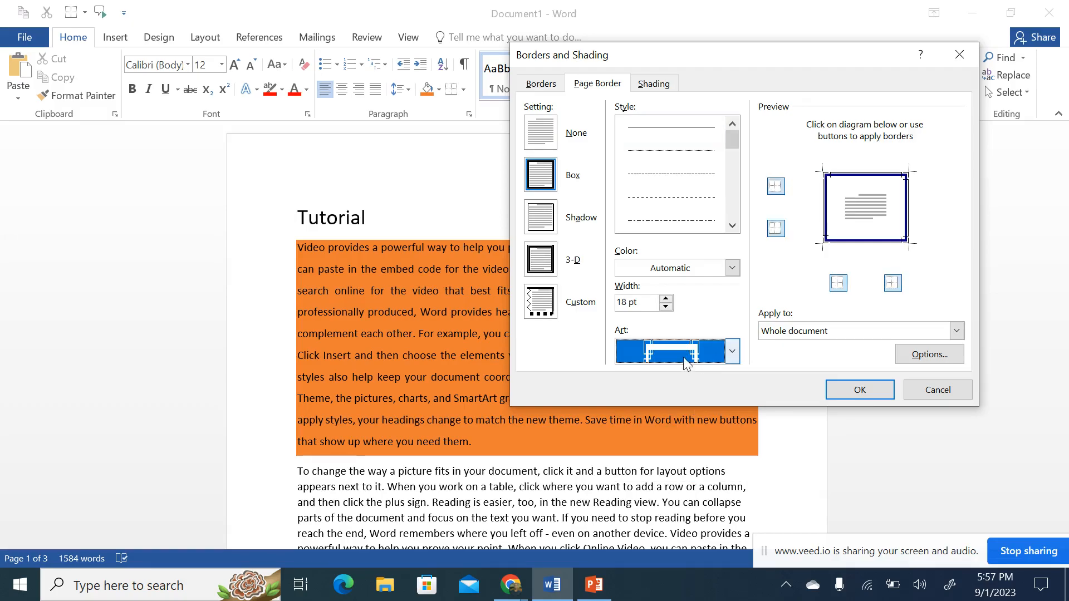
- Color the art page border standard dark red and set its width to 15 pt
{"action": "left_click", "coordinate": [730, 268]}
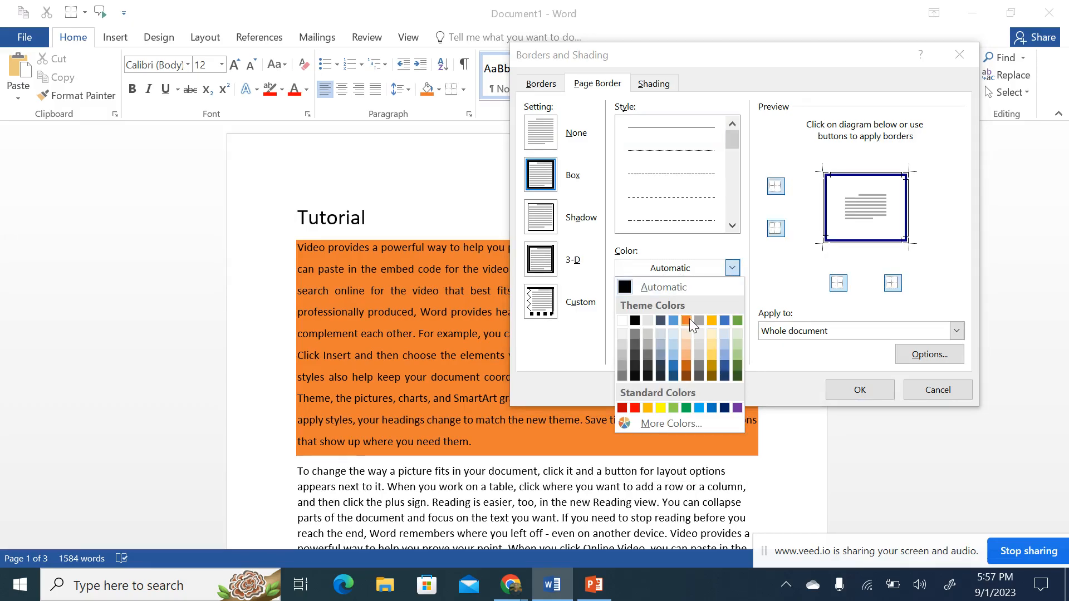
{"action": "left_click", "coordinate": [623, 407]}
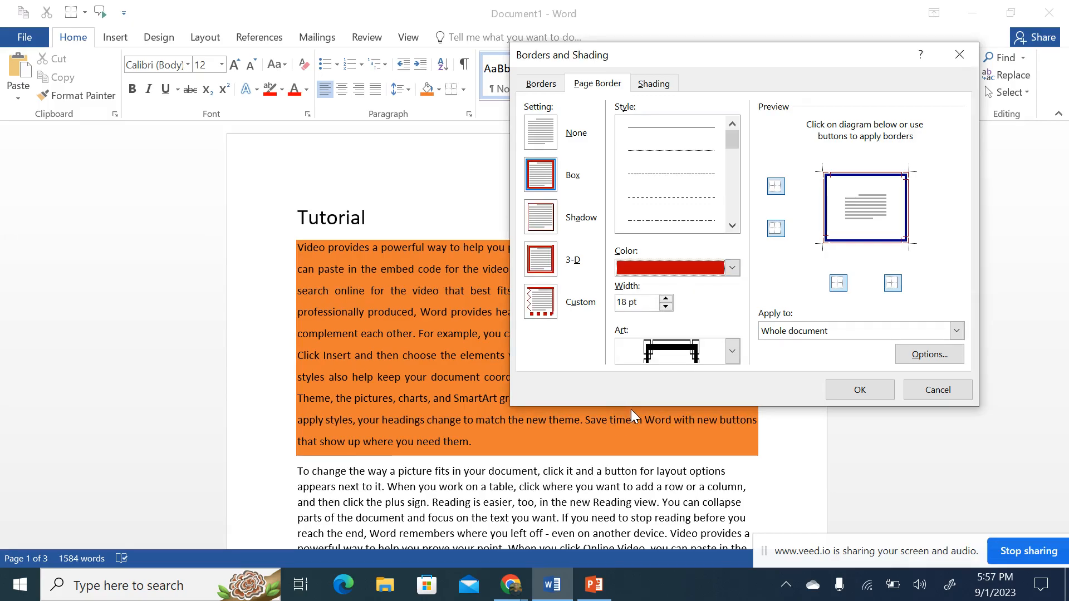
{"action": "left_click", "coordinate": [666, 306]}
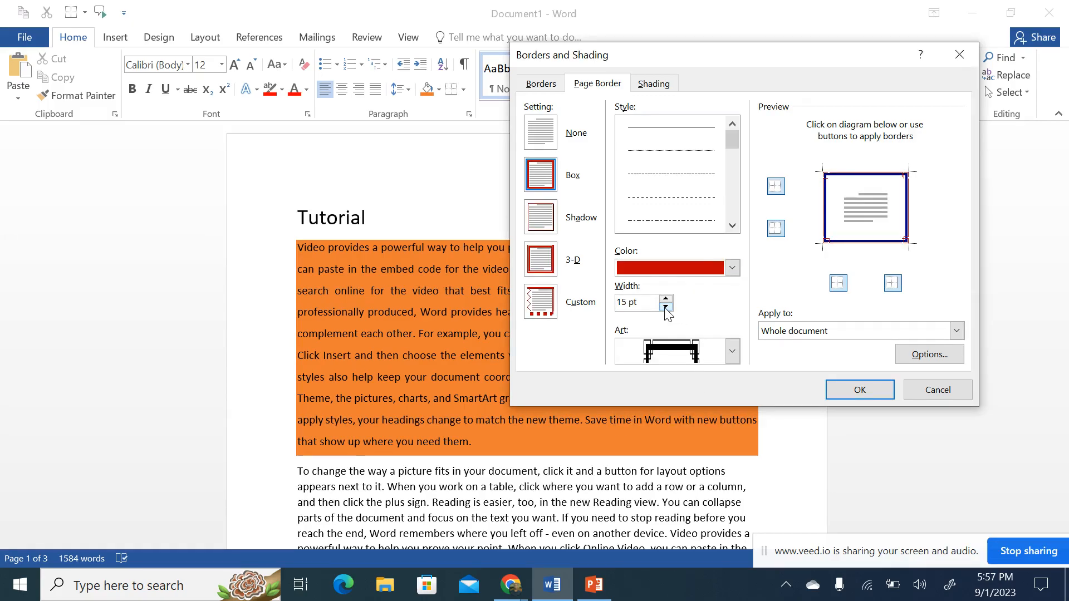
- Apply the page border to "This section - First page only" and compare the first page with the following pages
{"action": "left_click", "coordinate": [791, 334]}
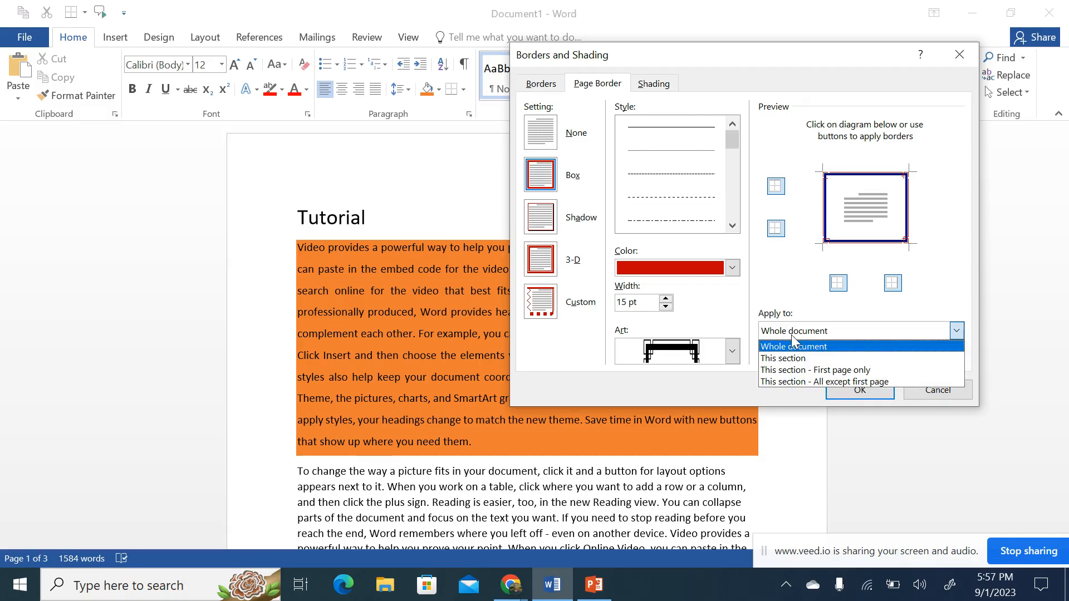
{"action": "left_click", "coordinate": [805, 371]}
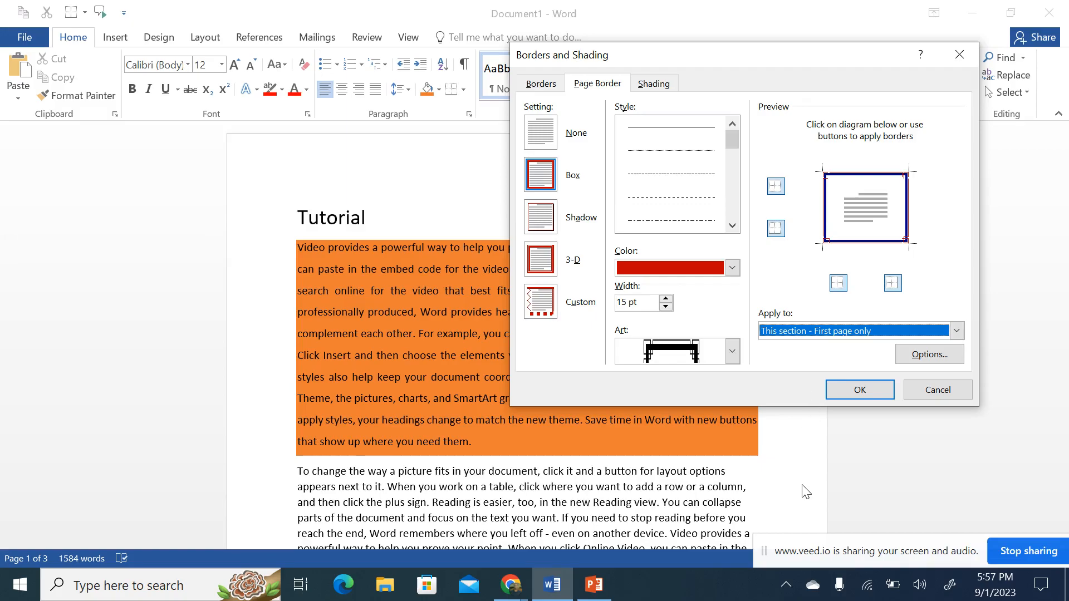
{"action": "left_click", "coordinate": [860, 392]}
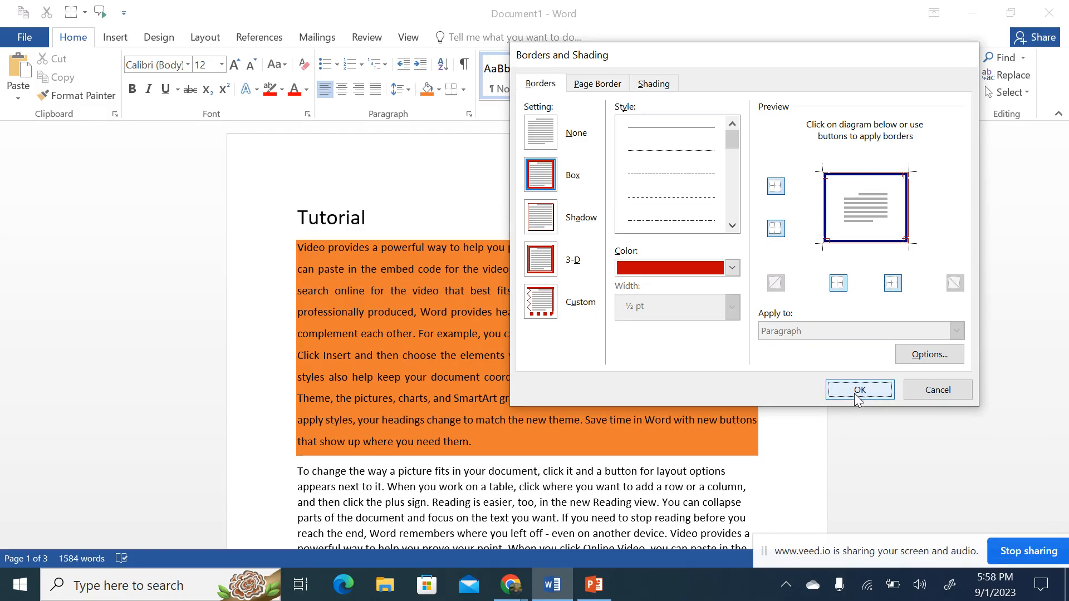
{"action": "scroll", "coordinate": [649, 412], "scroll_direction": "down", "scroll_amount": 10}
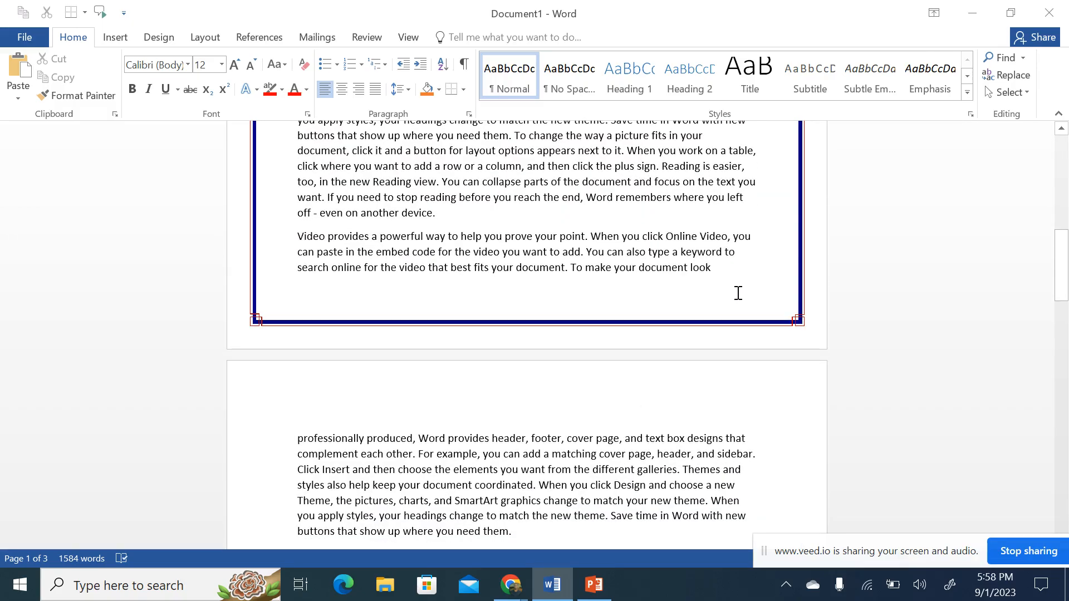
{"action": "scroll", "coordinate": [738, 294], "scroll_direction": "up", "scroll_amount": 10}
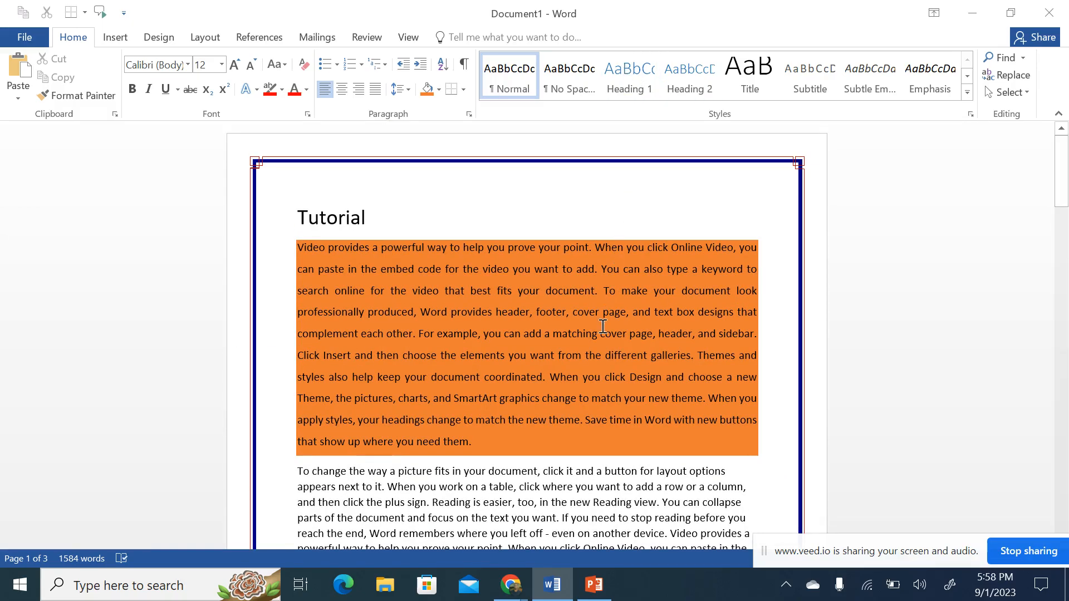
{"action": "scroll", "coordinate": [632, 358], "scroll_direction": "down", "scroll_amount": 20}
{"action": "scroll", "coordinate": [634, 358], "scroll_direction": "up", "scroll_amount": 5}
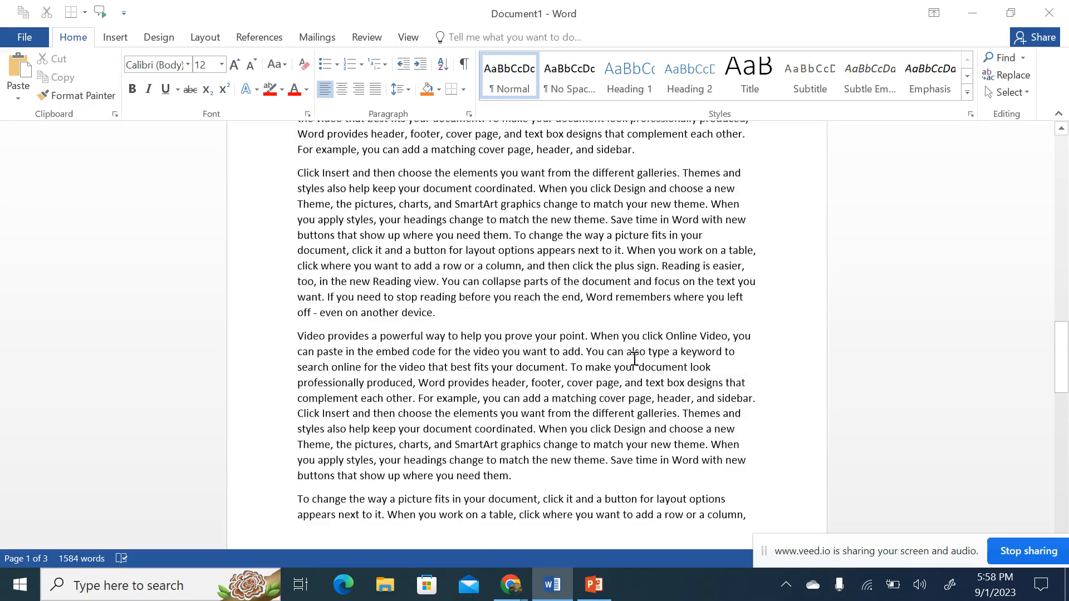
{"action": "scroll", "coordinate": [634, 357], "scroll_direction": "up", "scroll_amount": 10}
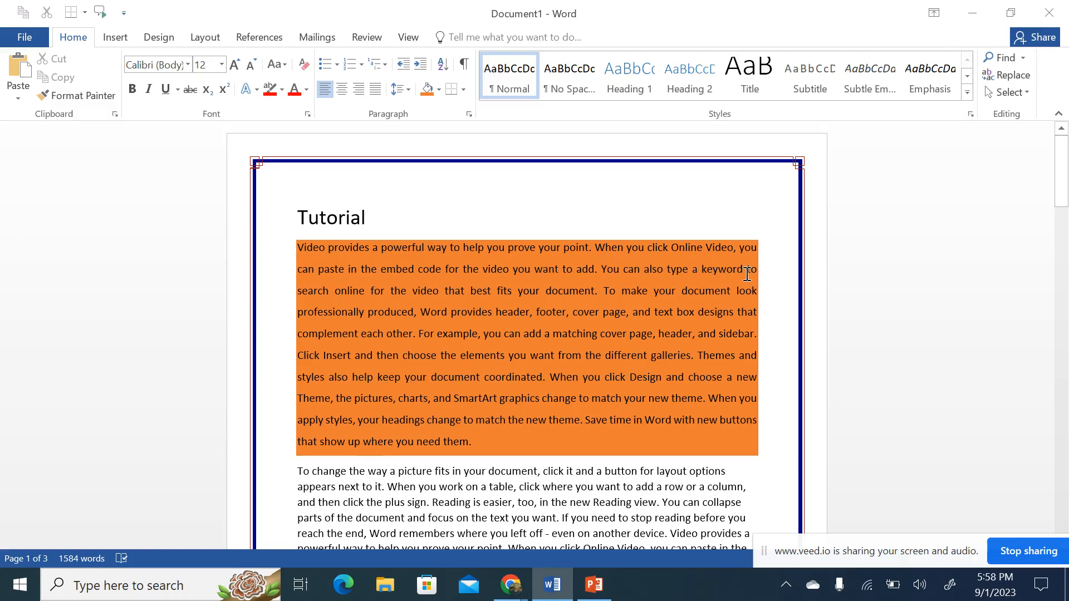
- Select the orange-shaded first paragraph and choose the Box border setting for it in Borders and Shading
{"action": "left_click_drag", "start_coordinate": [472, 442], "coordinate": [284, 249]}
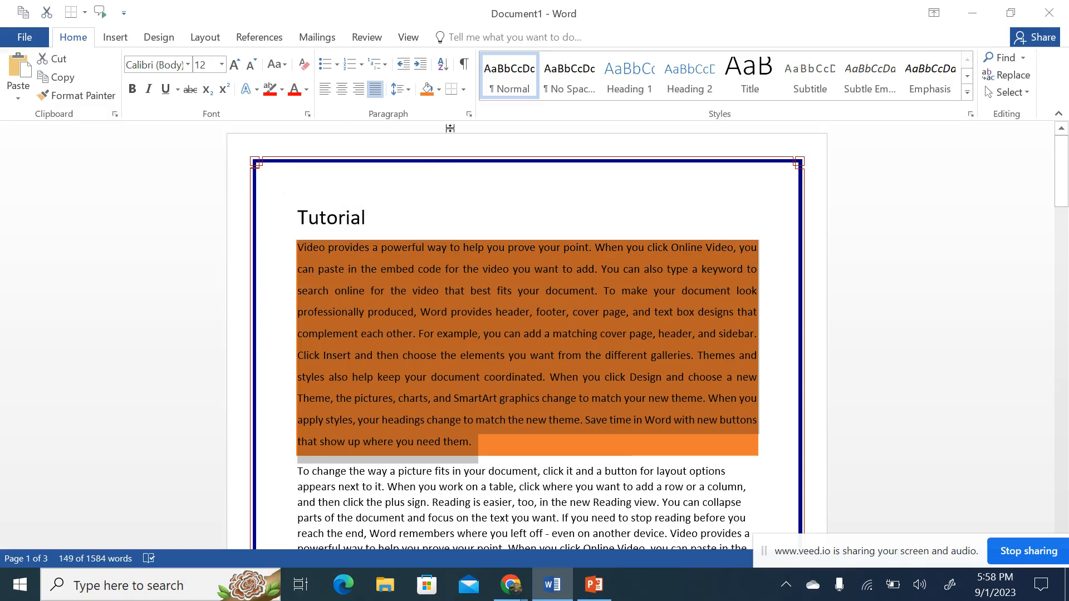
{"action": "left_click", "coordinate": [463, 90]}
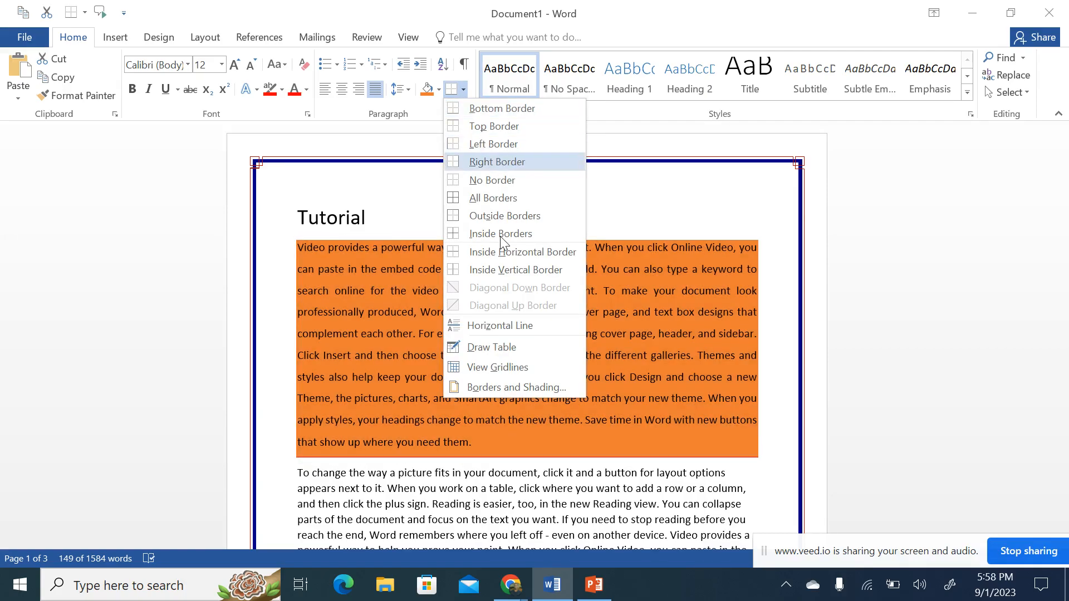
{"action": "left_click", "coordinate": [484, 388]}
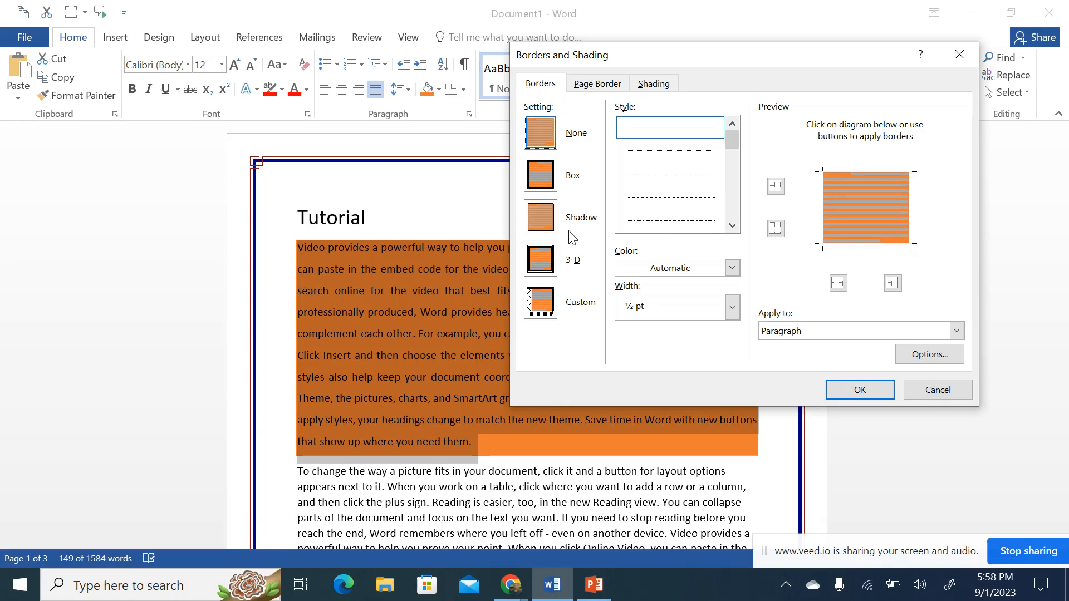
{"action": "left_click", "coordinate": [548, 181]}
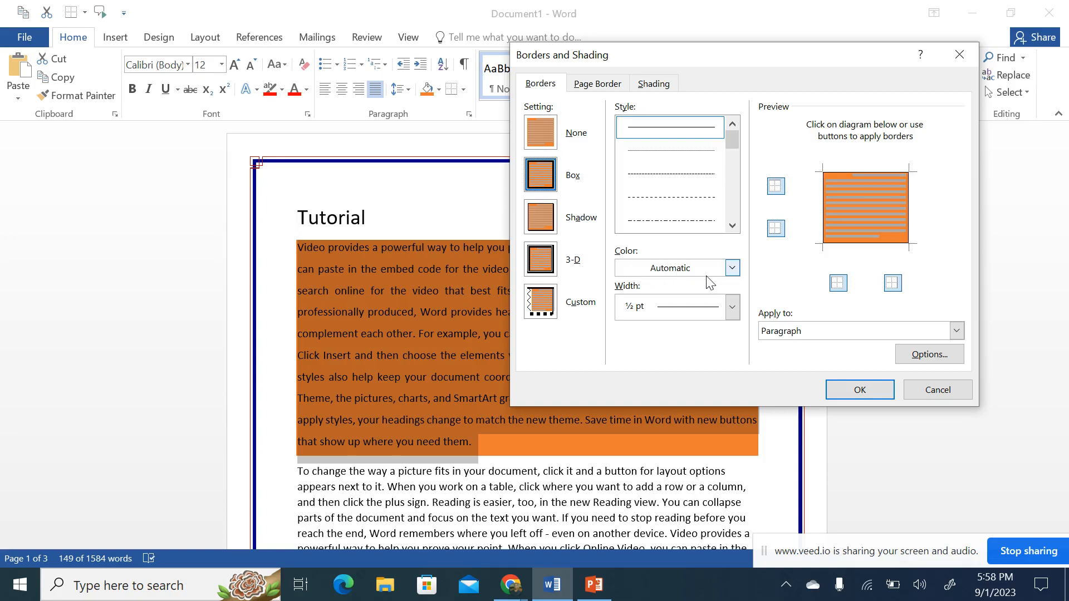
- Color the paragraph's box border theme green after trying theme blue, and set its width to 2 ¼ pt
{"action": "left_click", "coordinate": [731, 268]}
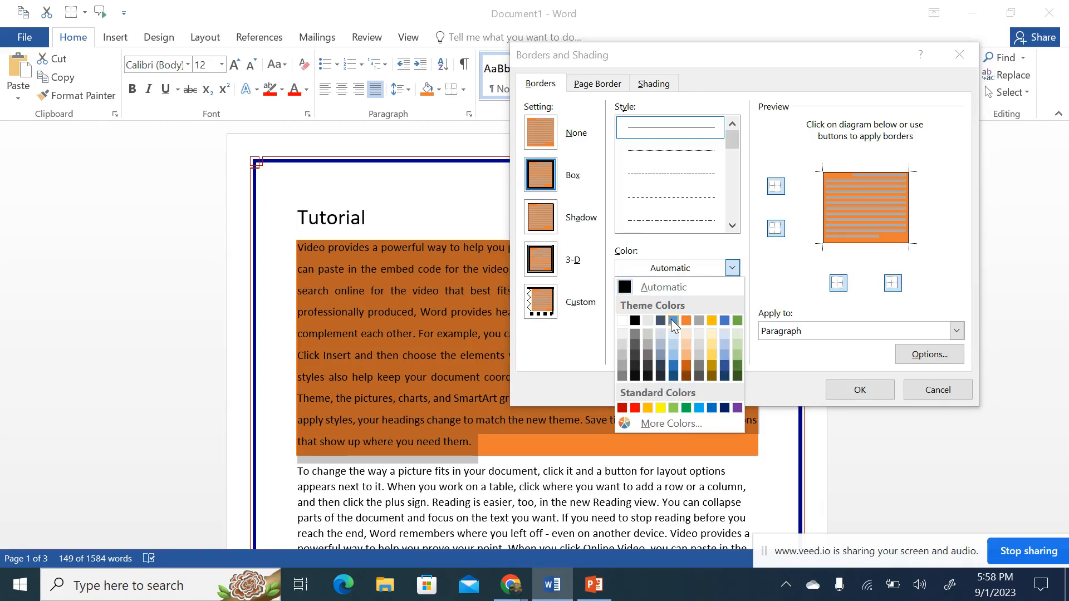
{"action": "left_click", "coordinate": [724, 320]}
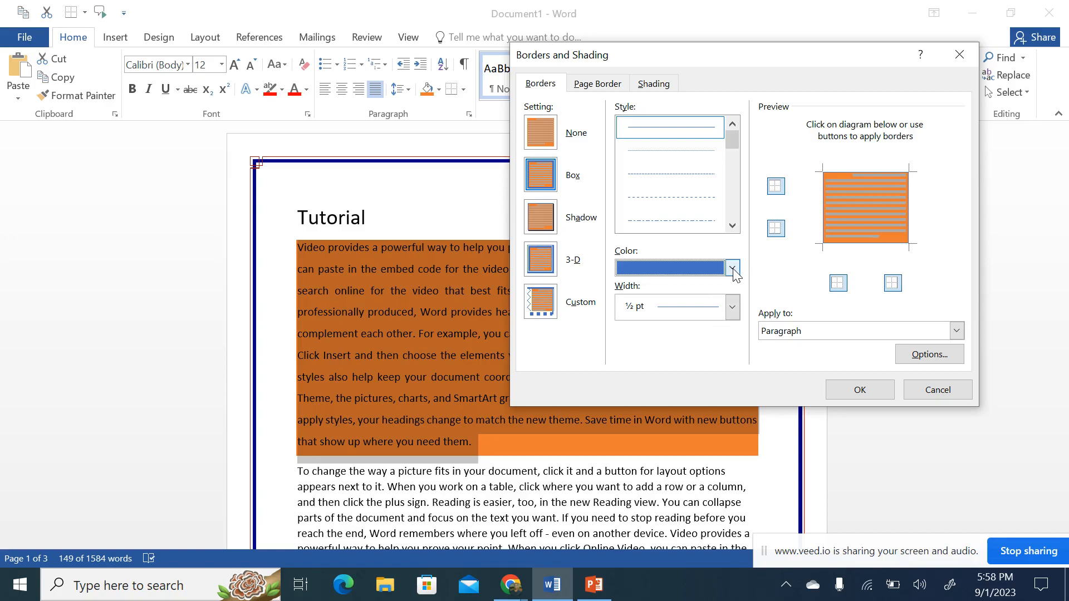
{"action": "left_click", "coordinate": [732, 269]}
{"action": "left_click", "coordinate": [735, 320]}
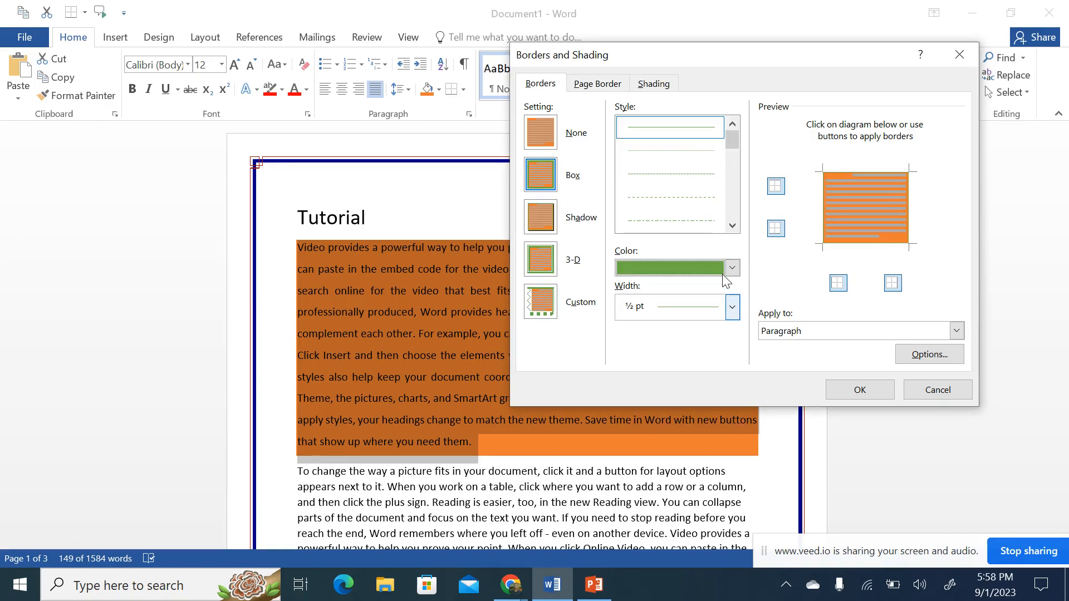
{"action": "left_click", "coordinate": [710, 317]}
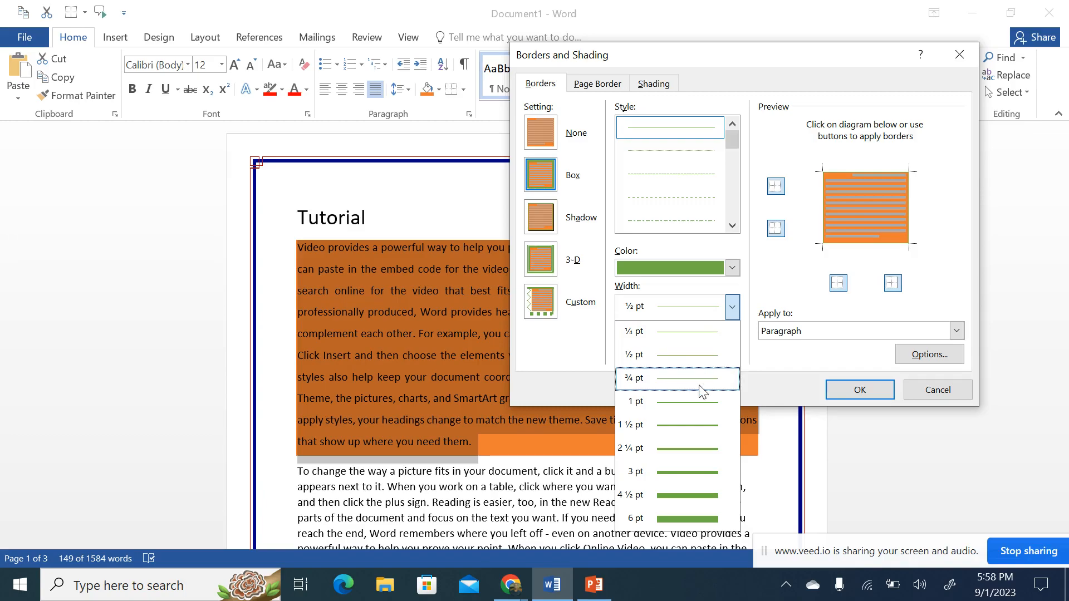
{"action": "left_click", "coordinate": [686, 452]}
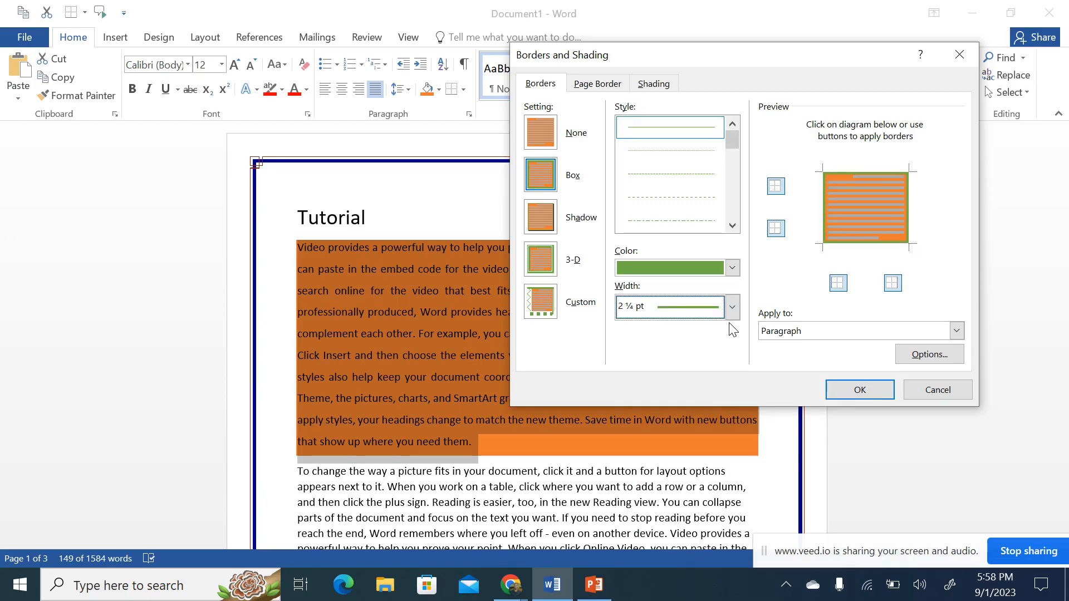
- Keep the border applied to Paragraph, toggle its top edge off and back on, and apply the green box to the first paragraph
{"action": "left_click", "coordinate": [792, 332]}
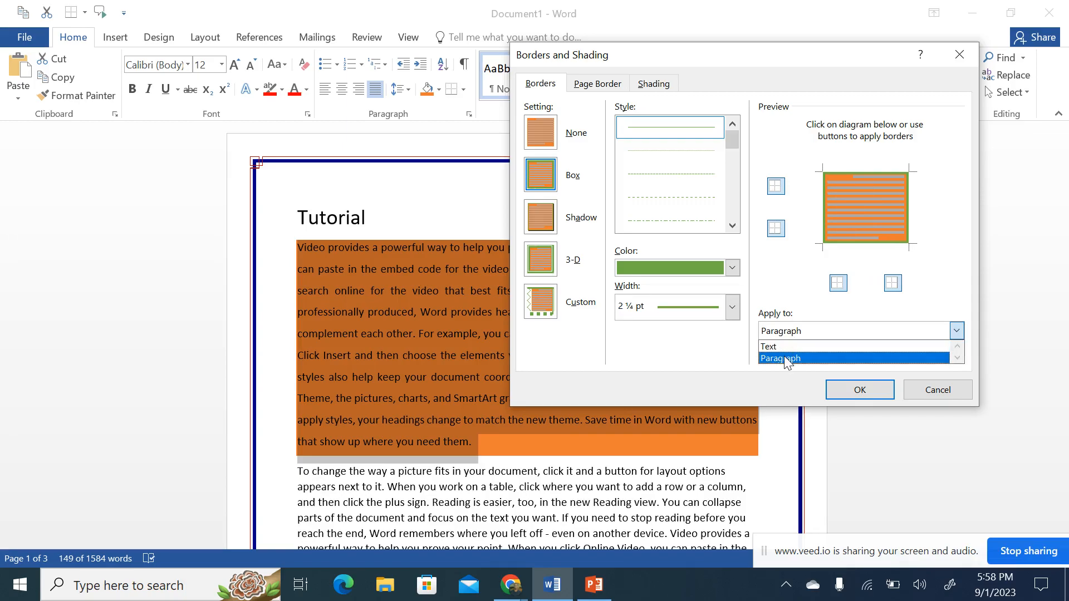
{"action": "left_click", "coordinate": [787, 358]}
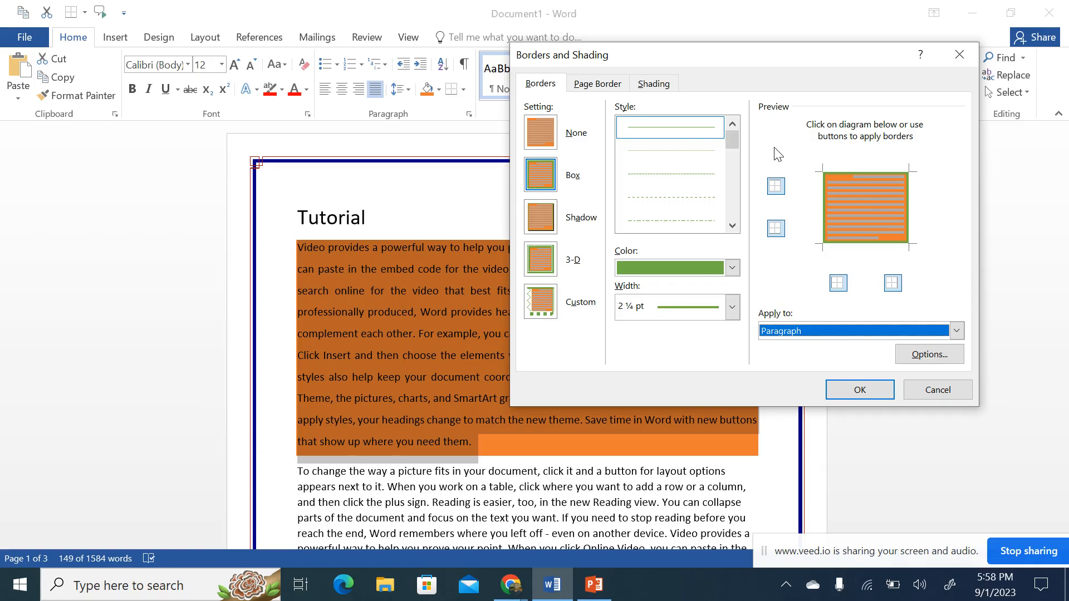
{"action": "left_click", "coordinate": [858, 172]}
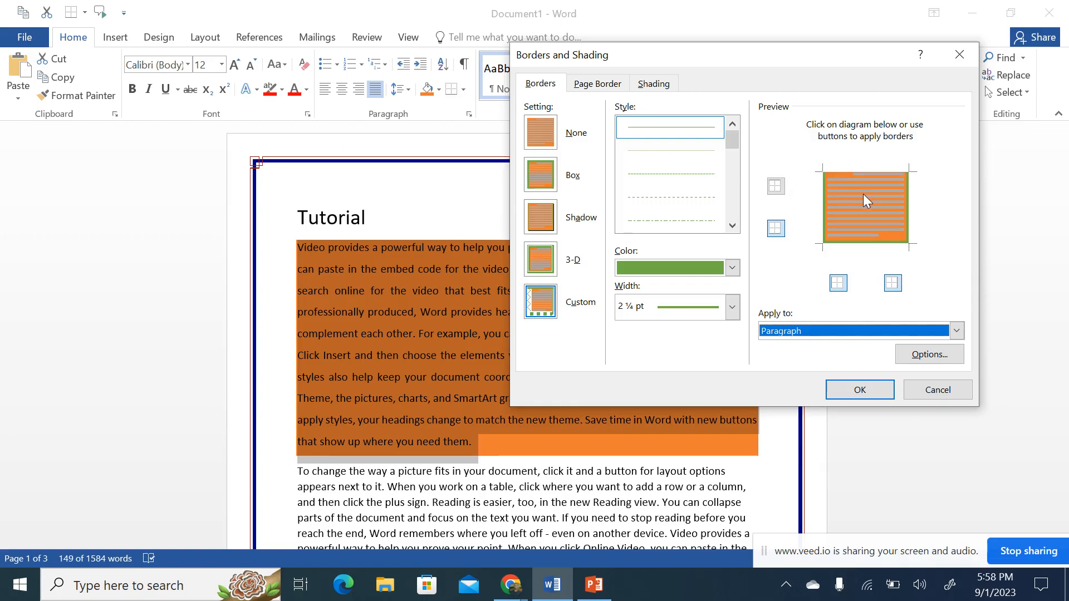
{"action": "left_click", "coordinate": [865, 177]}
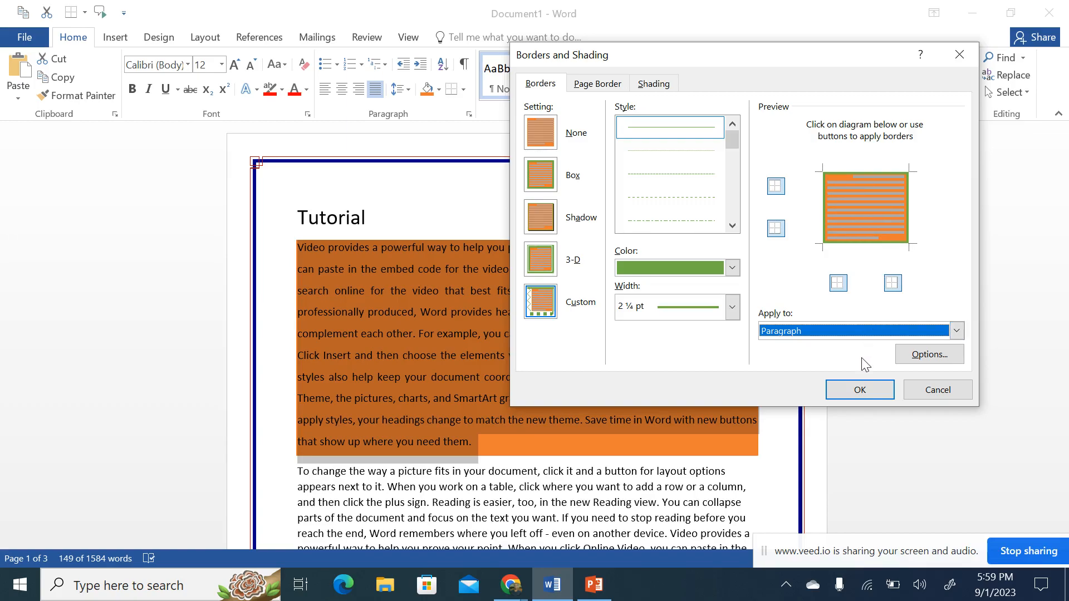
{"action": "left_click", "coordinate": [859, 389]}
{"action": "left_click", "coordinate": [715, 363]}
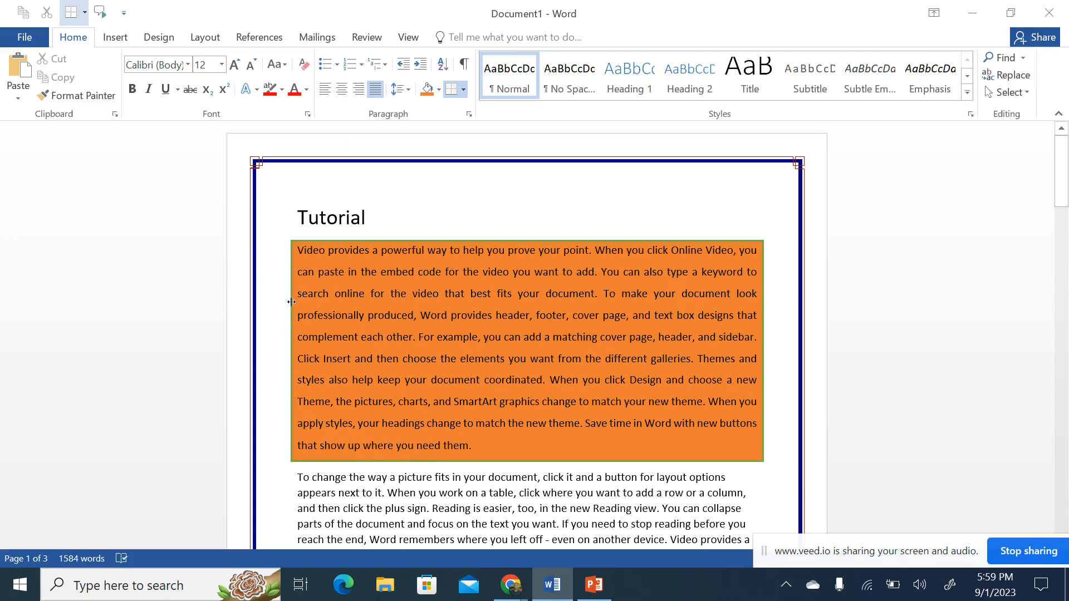
- Remove the orange shading from the green-bordered paragraph below the Tutorial heading
{"action": "left_click_drag", "start_coordinate": [487, 446], "coordinate": [298, 250]}
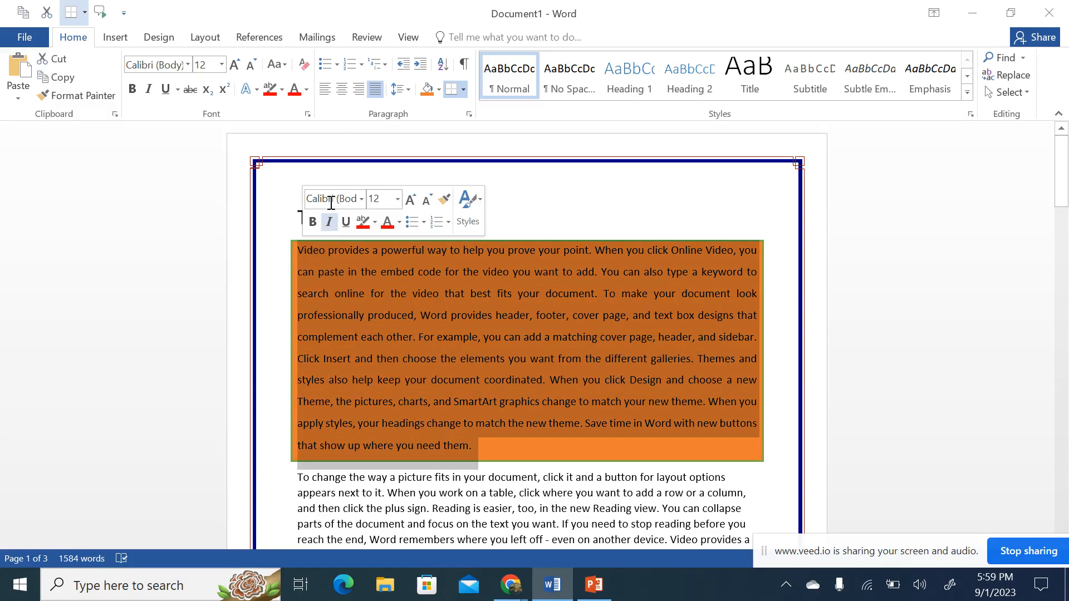
{"action": "left_click", "coordinate": [437, 91]}
{"action": "left_click", "coordinate": [426, 125]}
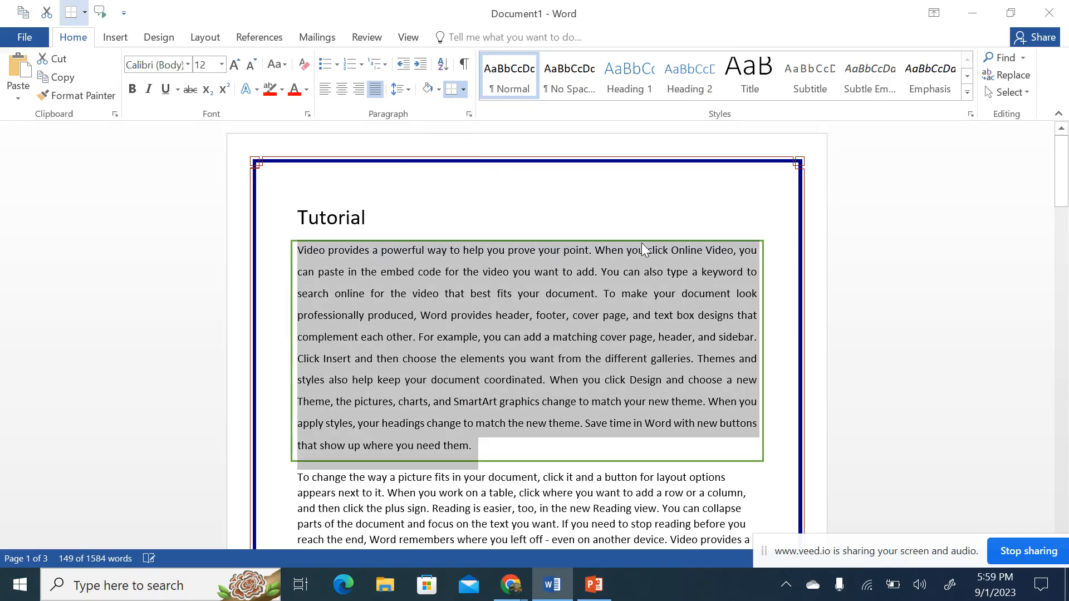
{"action": "left_click", "coordinate": [808, 312]}
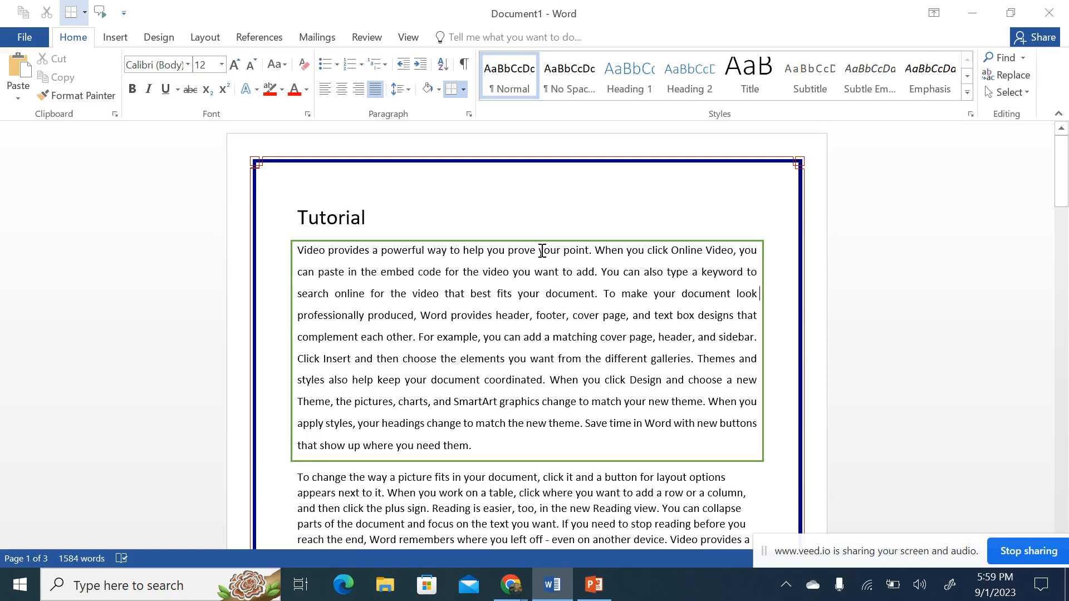
{"action": "scroll", "coordinate": [518, 384], "scroll_direction": "down", "scroll_amount": 5}
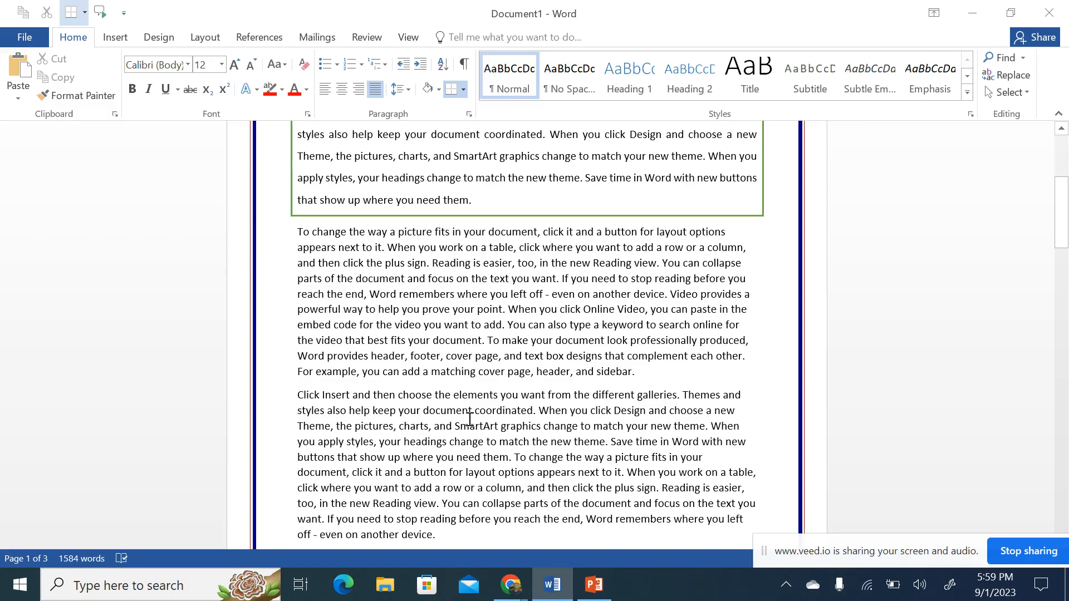
{"action": "left_click", "coordinate": [336, 64]}
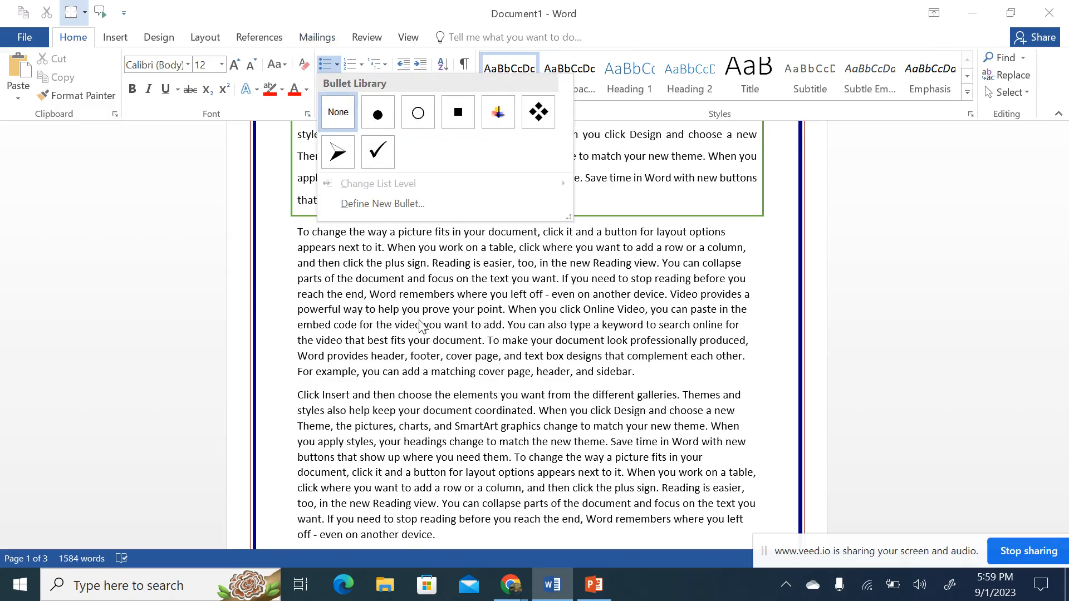
{"action": "left_click", "coordinate": [338, 112]}
{"action": "left_click", "coordinate": [360, 66]}
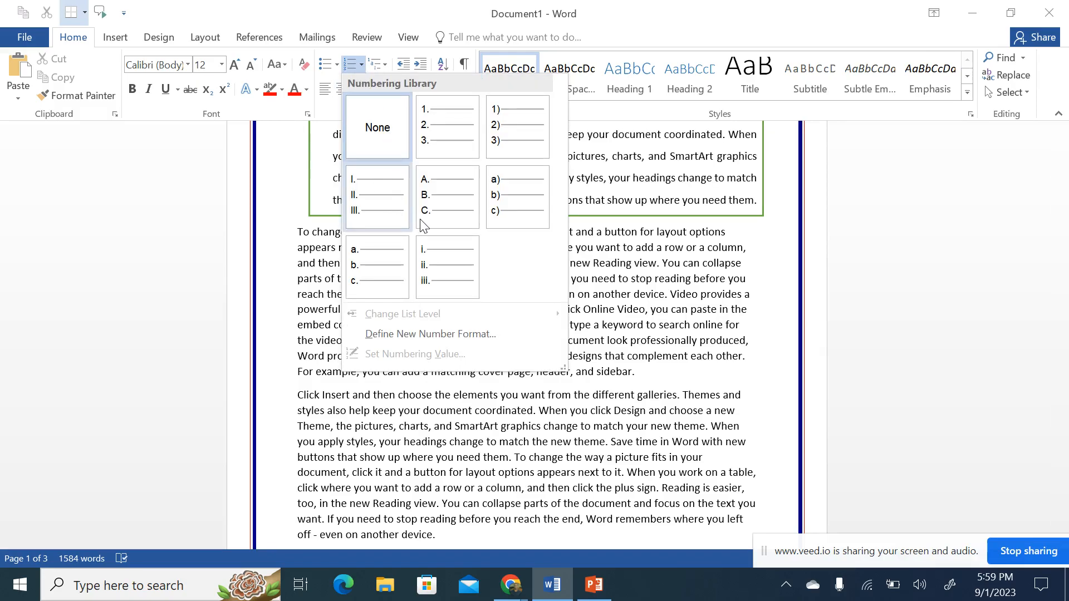
{"action": "left_click", "coordinate": [705, 391]}
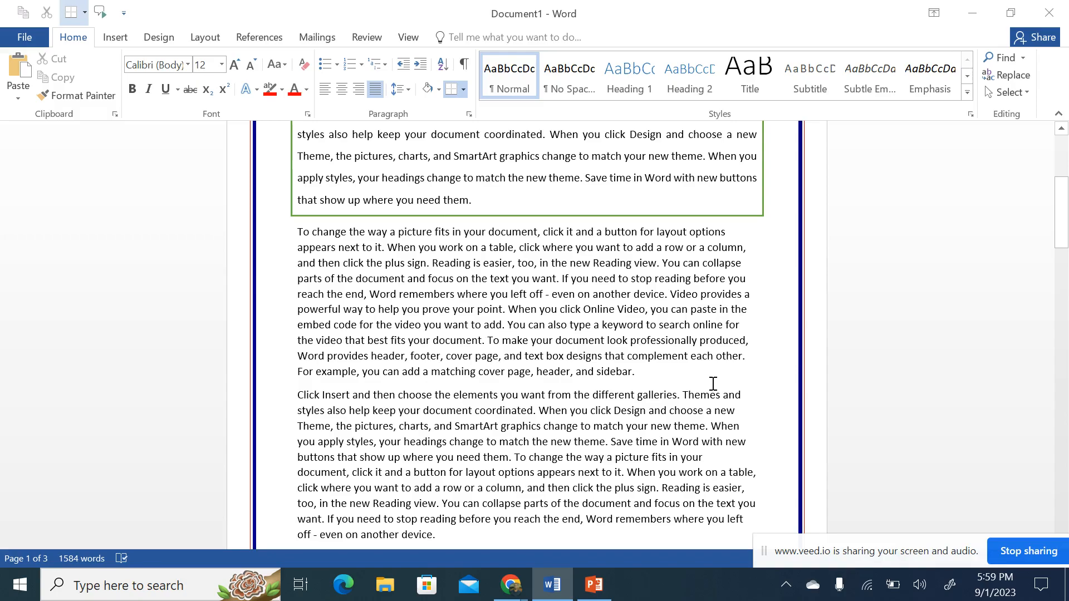
- Format the two paragraphs below the bordered one as a bulleted list with the multicoloured cross-shaped bullet
{"action": "left_click_drag", "start_coordinate": [442, 535], "coordinate": [297, 232]}
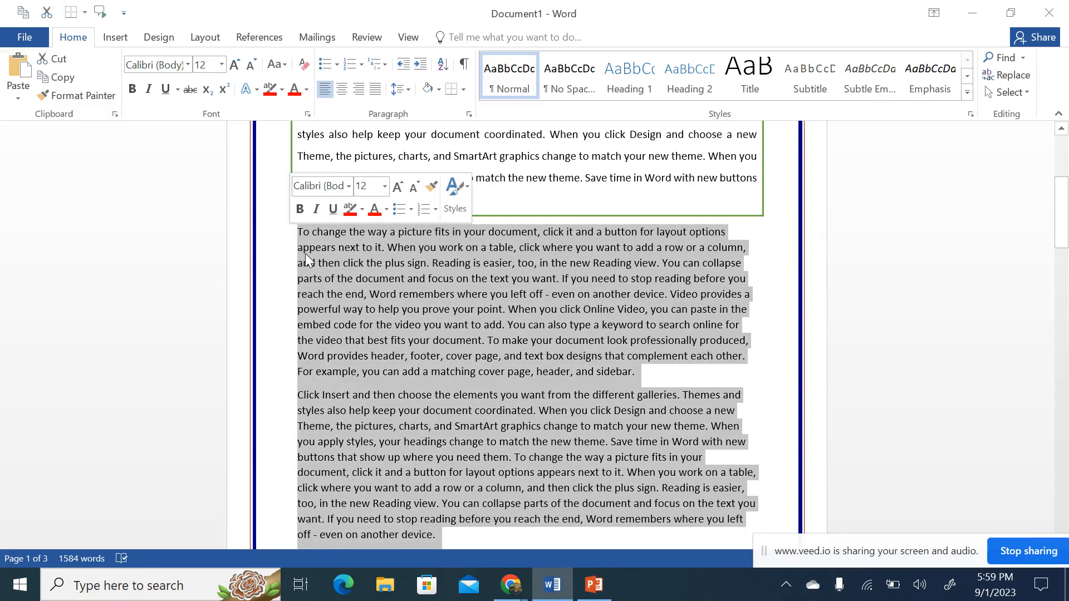
{"action": "left_click", "coordinate": [337, 66]}
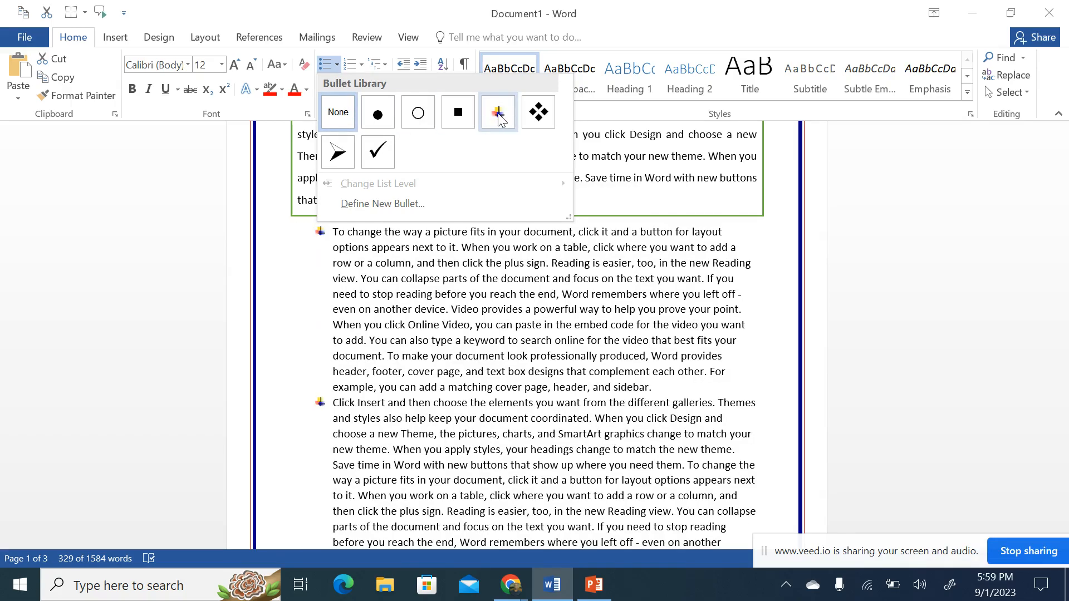
{"action": "left_click", "coordinate": [498, 115]}
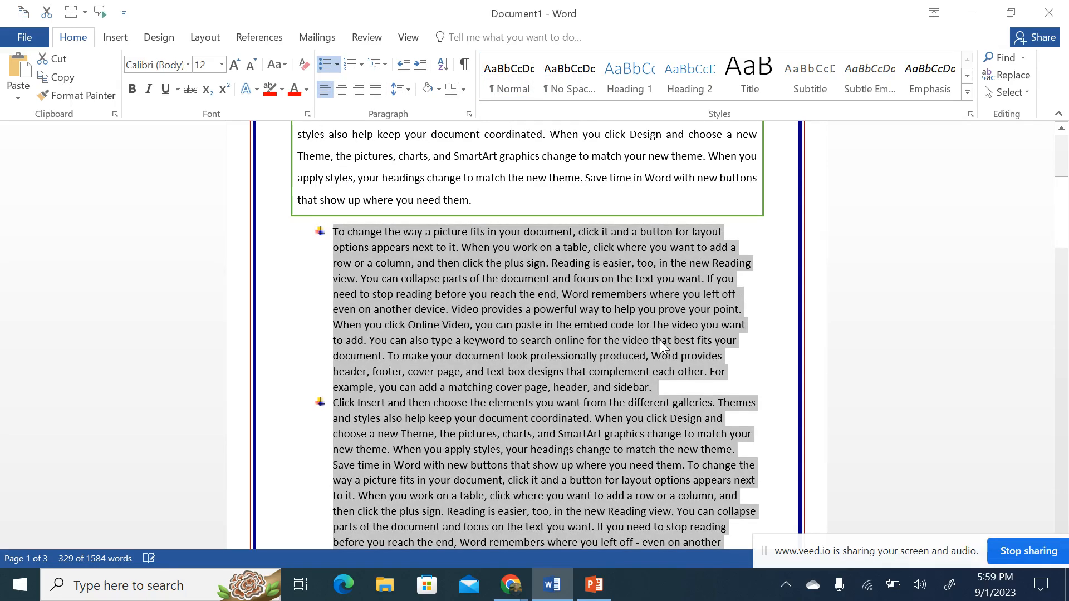
{"action": "scroll", "coordinate": [562, 379], "scroll_direction": "down", "scroll_amount": 4}
{"action": "scroll", "coordinate": [562, 379], "scroll_direction": "up", "scroll_amount": 3}
{"action": "scroll", "coordinate": [562, 379], "scroll_direction": "up", "scroll_amount": 1}
{"action": "left_click", "coordinate": [360, 65]}
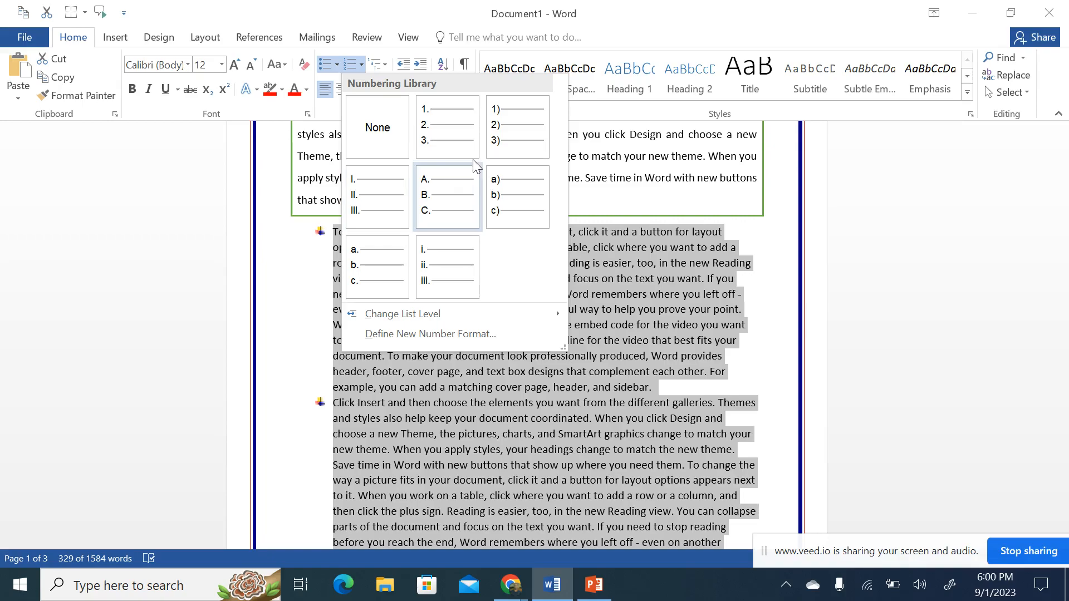
{"action": "left_click", "coordinate": [666, 360]}
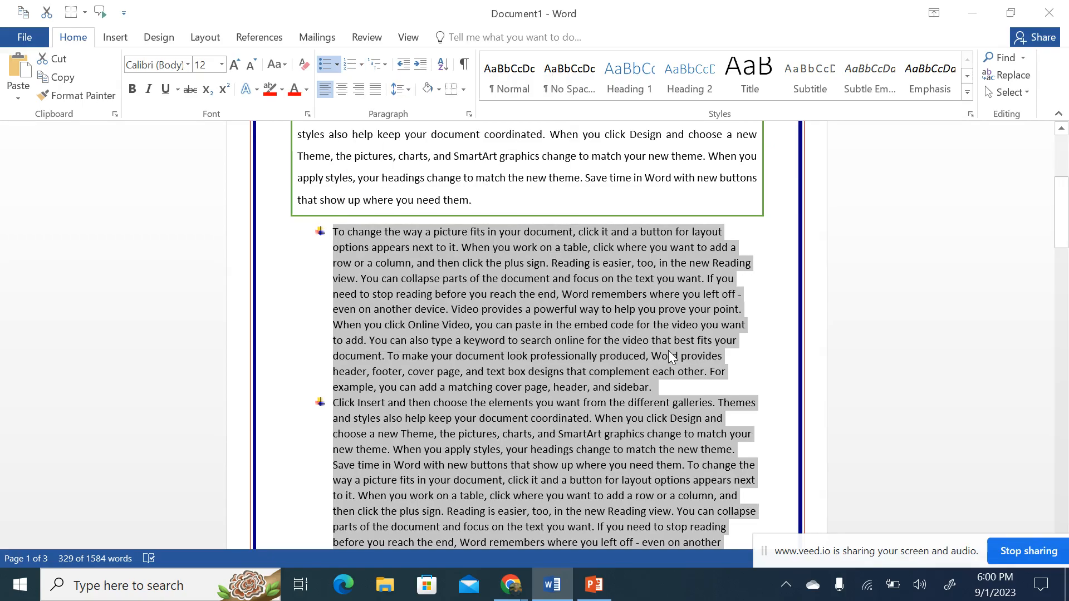
{"action": "left_click", "coordinate": [567, 357]}
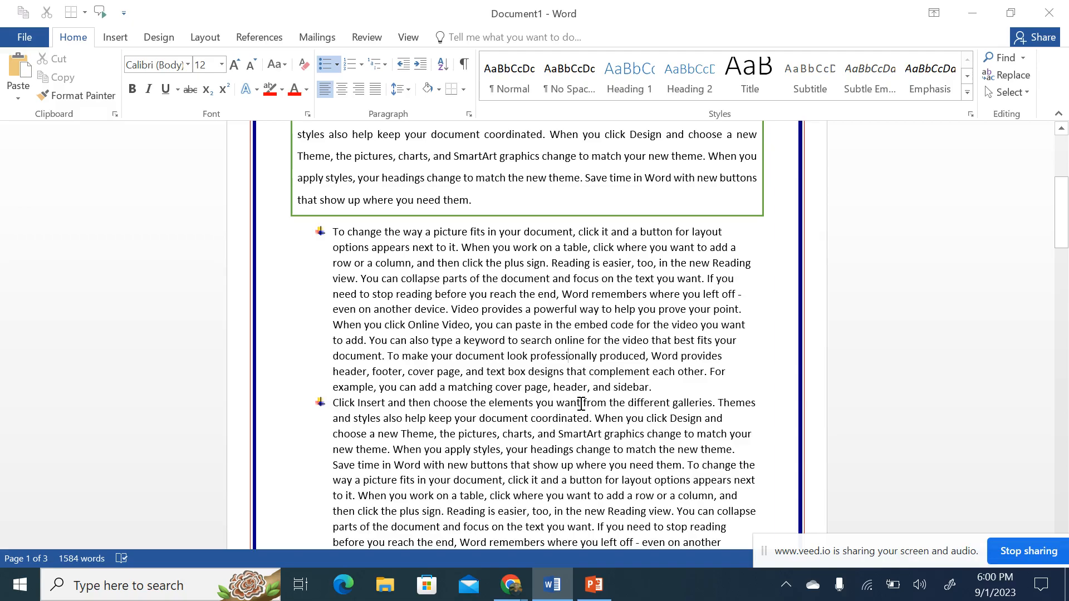
- Insert blank space before the first word of page 2's first paragraph to indent its first line
{"action": "scroll", "coordinate": [580, 403], "scroll_direction": "down", "scroll_amount": 10}
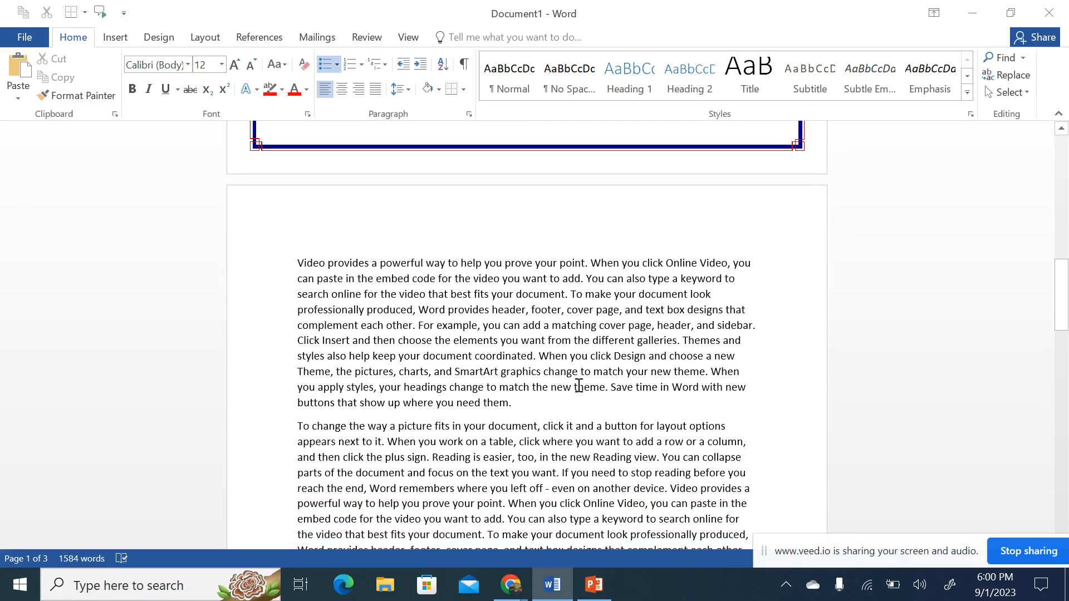
{"action": "left_click_drag", "start_coordinate": [519, 332], "coordinate": [294, 193]}
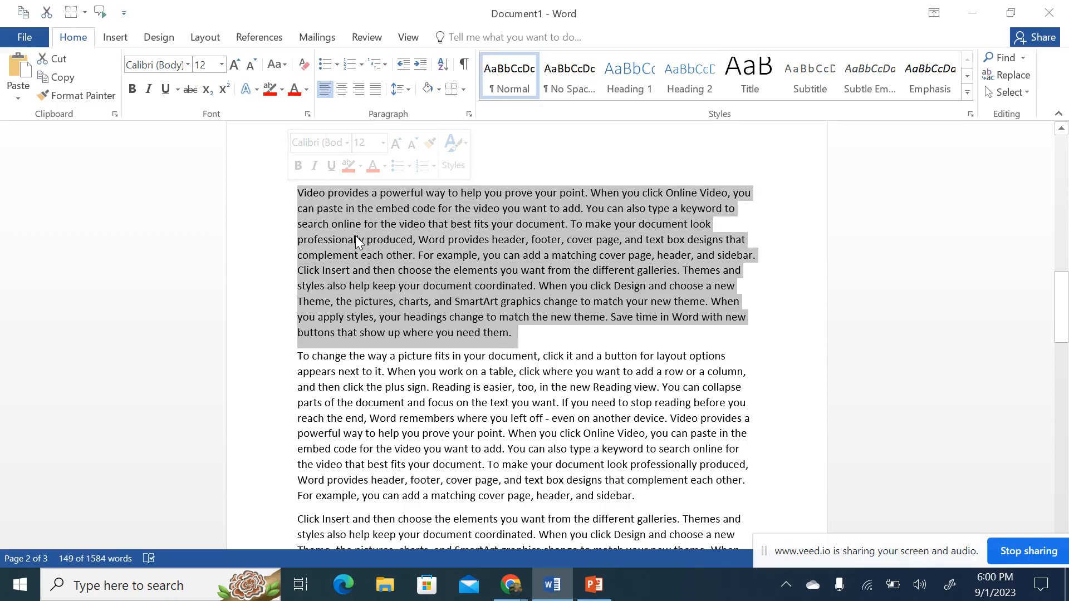
{"action": "left_click", "coordinate": [298, 194]}
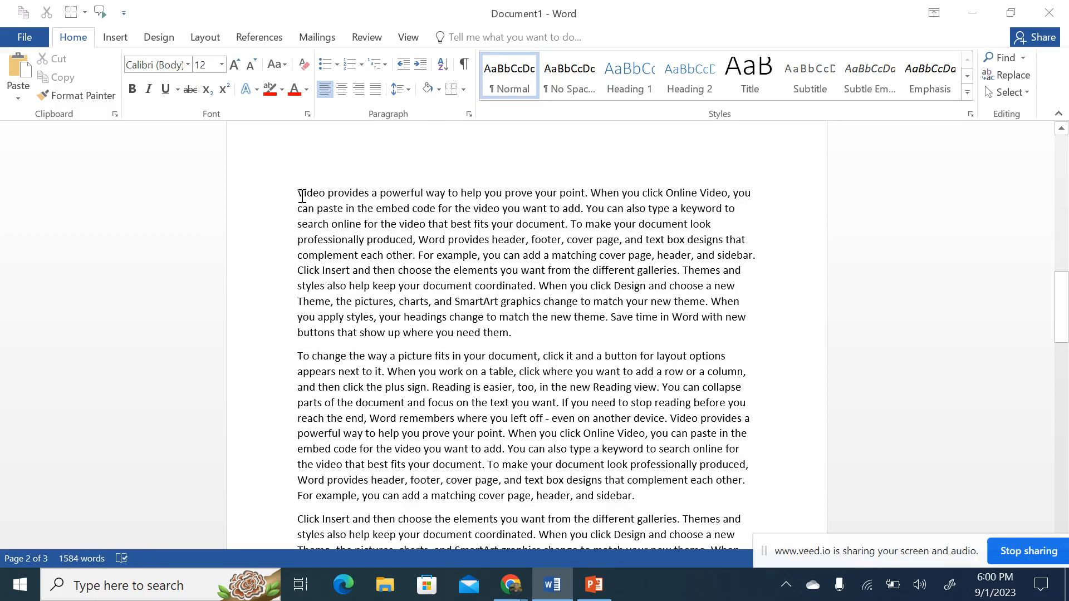
{"action": "key", "text": "Tab"}
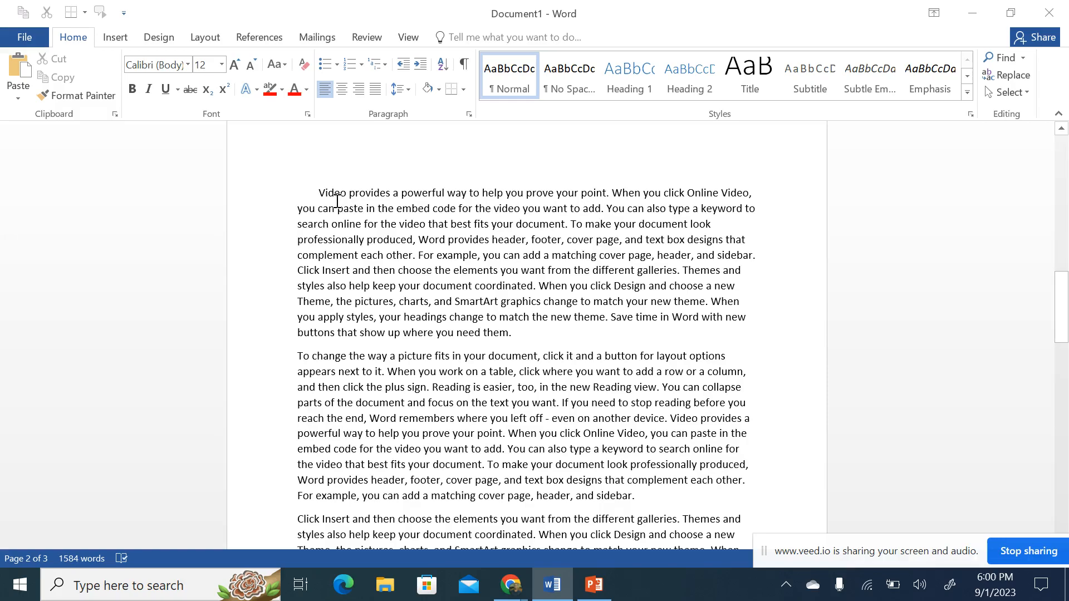
- Delete the blank space before the first word of page 2's first paragraph, leaving one space
{"action": "key", "text": "BackSpace"}
{"action": "key", "text": "BackSpace"}
{"action": "key", "text": "BackSpace"}
{"action": "key", "text": "BackSpace"}
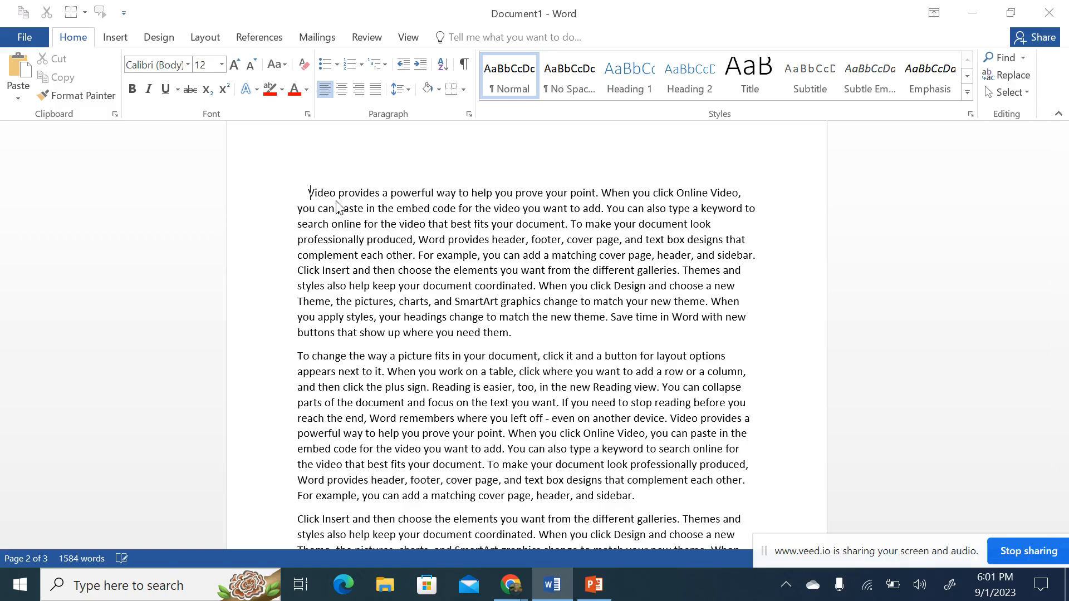
{"action": "key", "text": "BackSpace"}
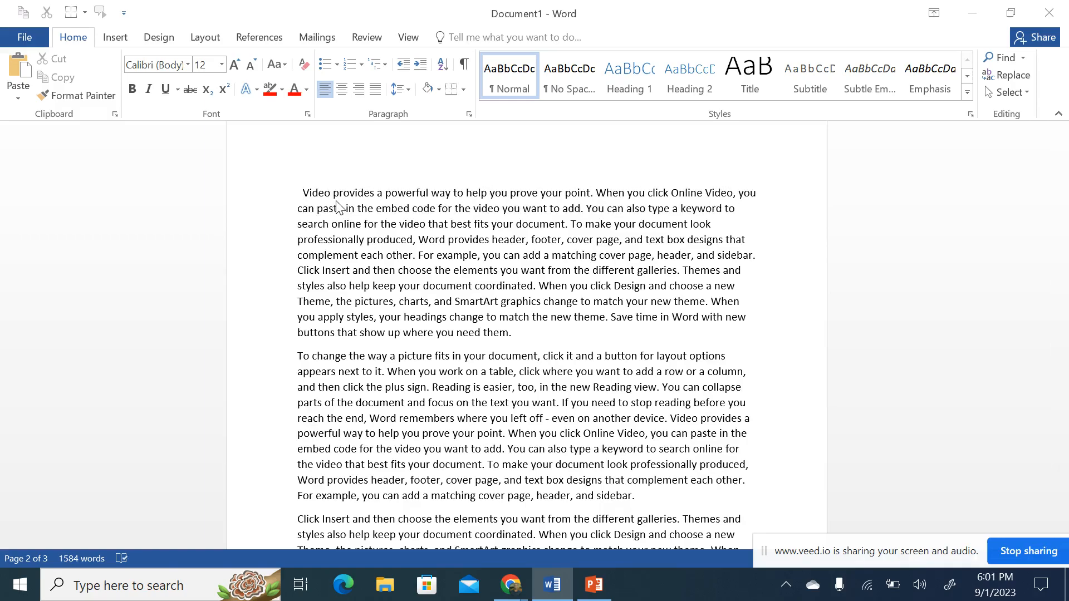
{"action": "key", "text": "BackSpace"}
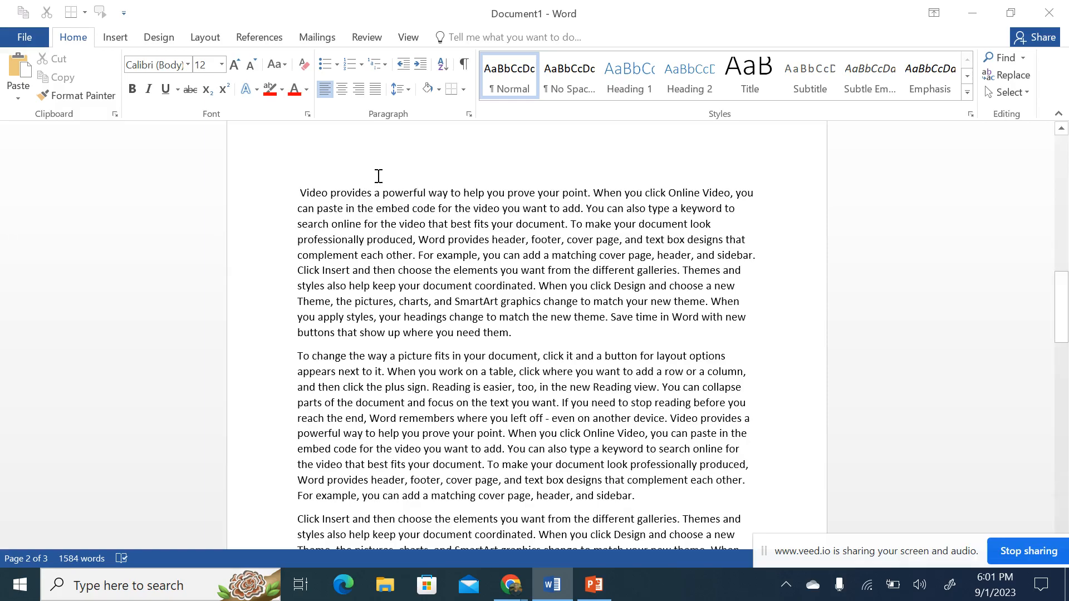
- Increase the left indent of the whole first paragraph on page 2 by eight levels
{"action": "left_click_drag", "start_coordinate": [526, 334], "coordinate": [292, 189]}
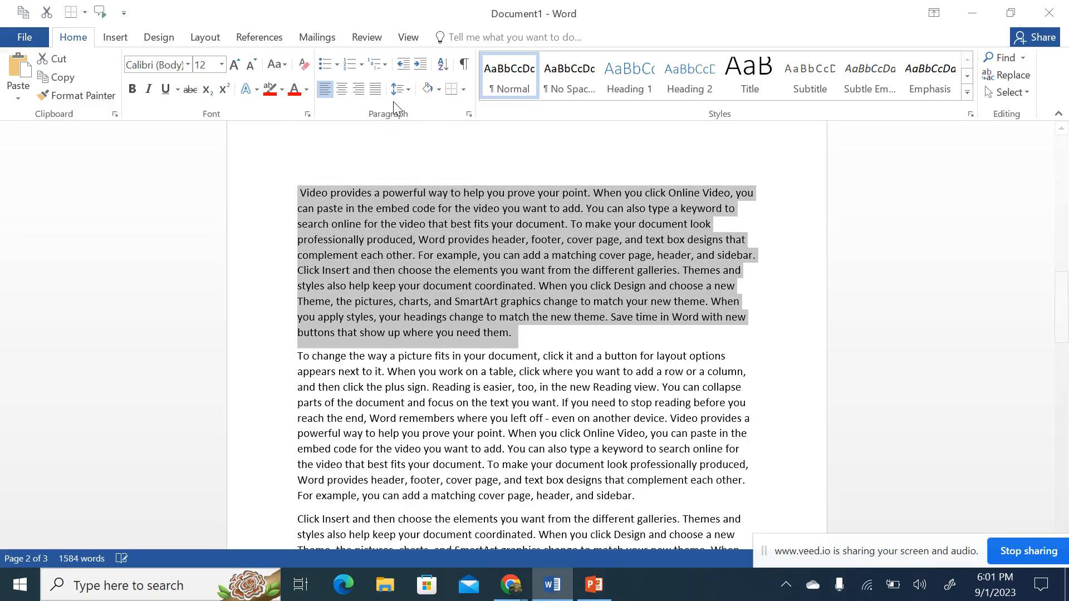
{"action": "left_click", "coordinate": [420, 65]}
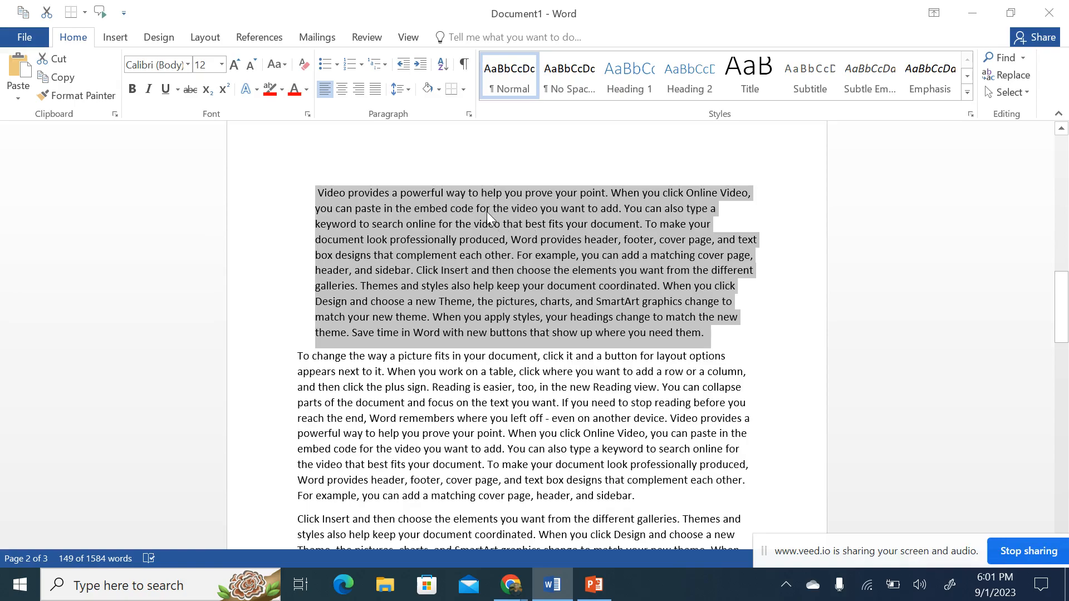
{"action": "left_click", "coordinate": [420, 65]}
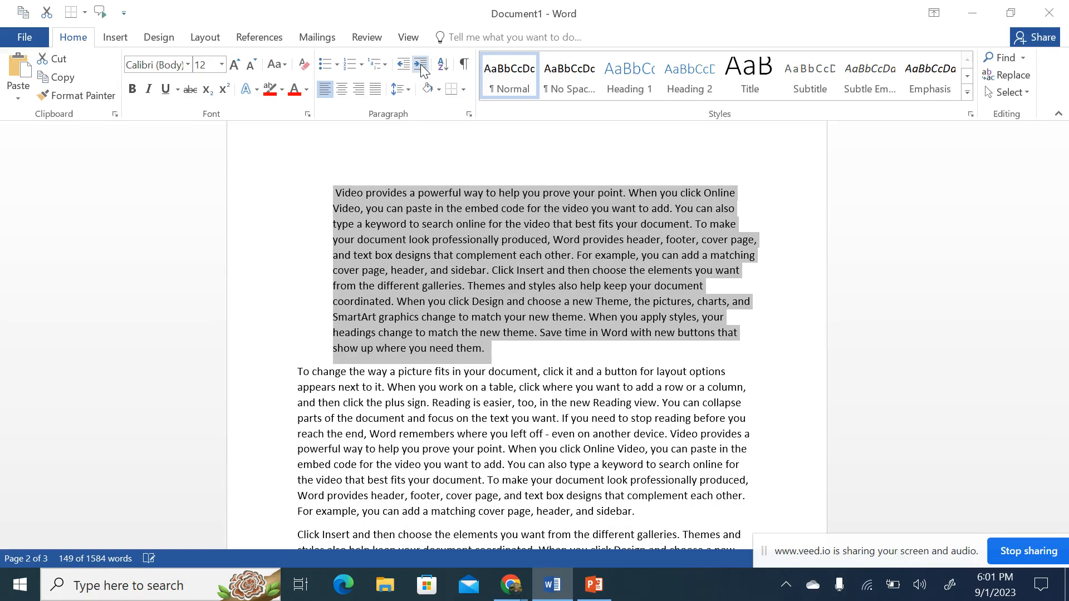
{"action": "left_click", "coordinate": [421, 64]}
{"action": "left_click", "coordinate": [420, 65]}
{"action": "left_click", "coordinate": [420, 64]}
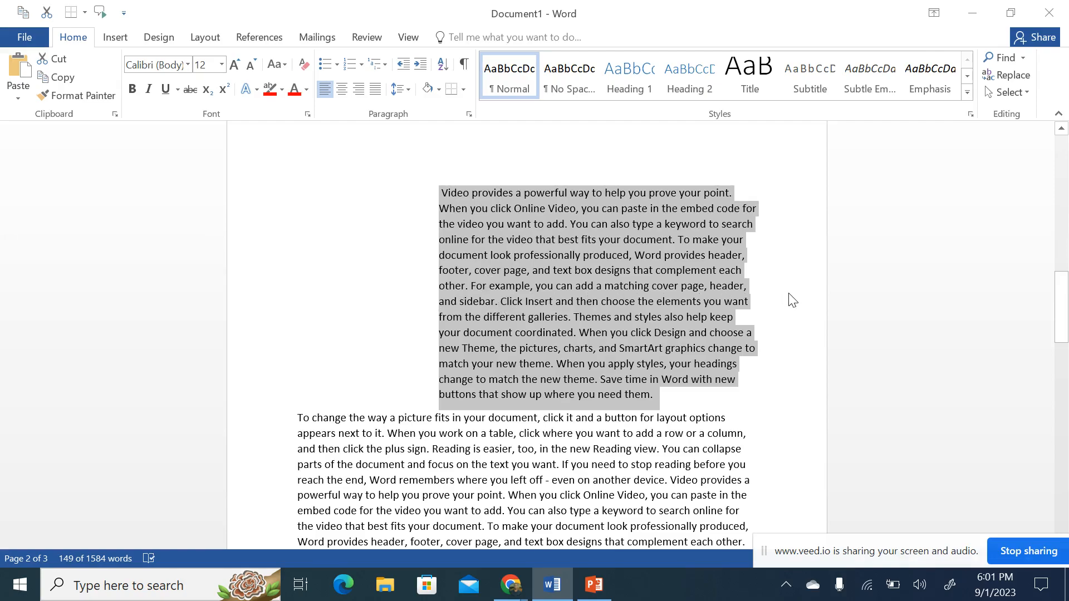
- Decrease the left indent of page 2's first paragraph back to the page margin
{"action": "key", "text": "ctrl+shift+m"}
{"action": "key", "text": "ctrl+shift+m"}
{"action": "key", "text": "ctrl+shift+m"}
{"action": "key", "text": "ctrl+shift+m"}
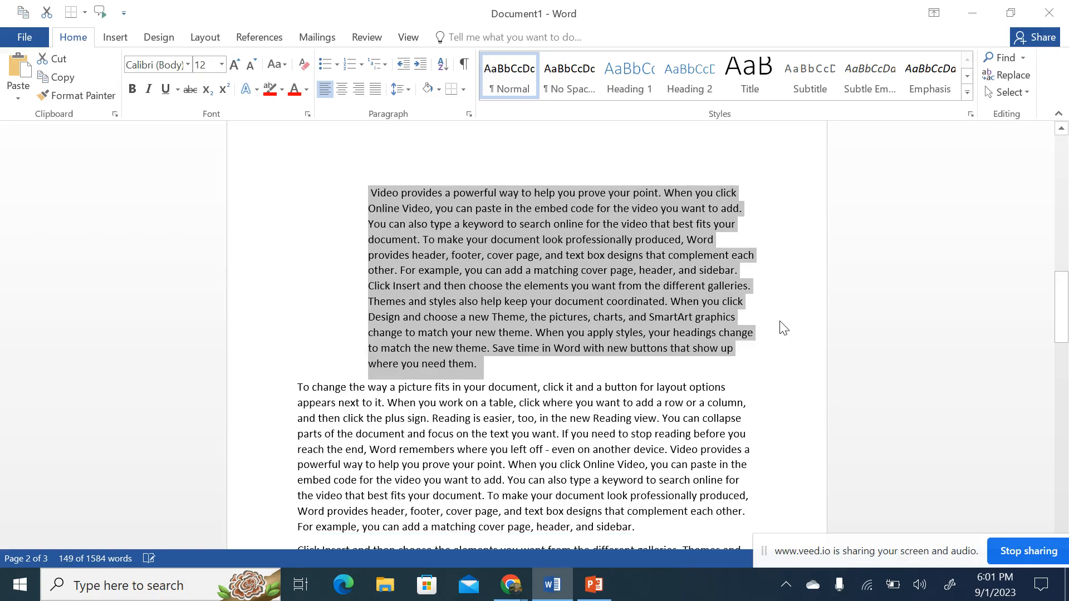
{"action": "key", "text": "ctrl+shift+m"}
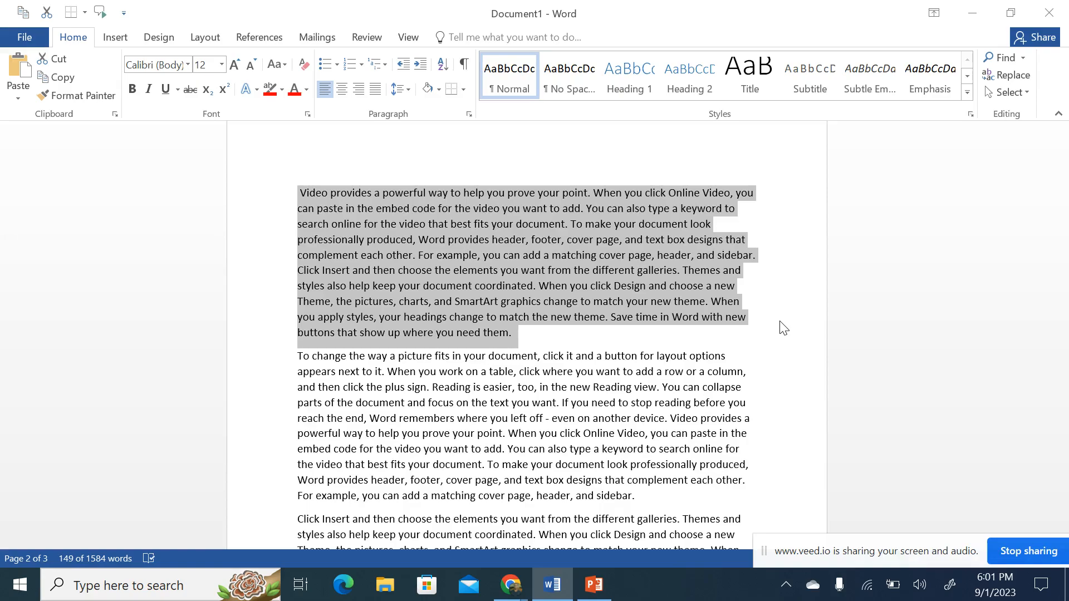
- Display the ruler for the document and go back to the paragraph formatting commands
{"action": "left_click", "coordinate": [406, 39]}
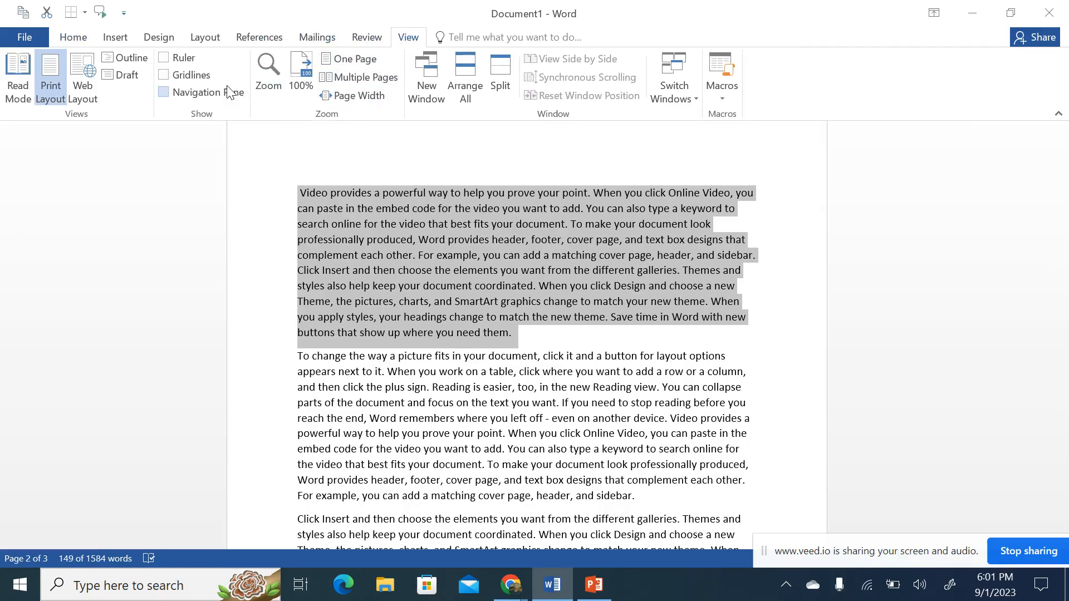
{"action": "left_click", "coordinate": [177, 58]}
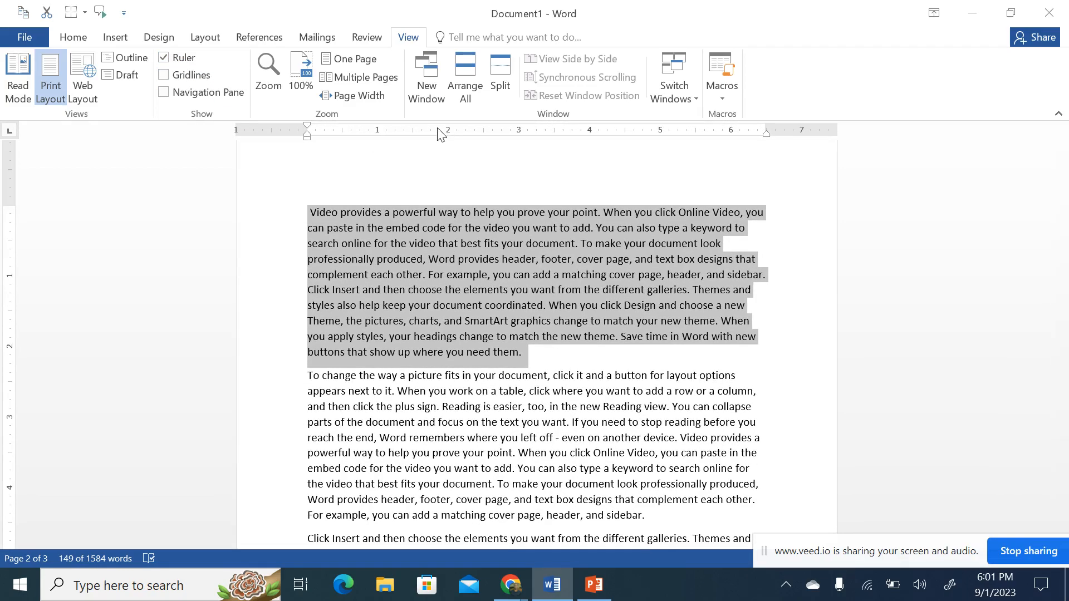
{"action": "left_click", "coordinate": [78, 37]}
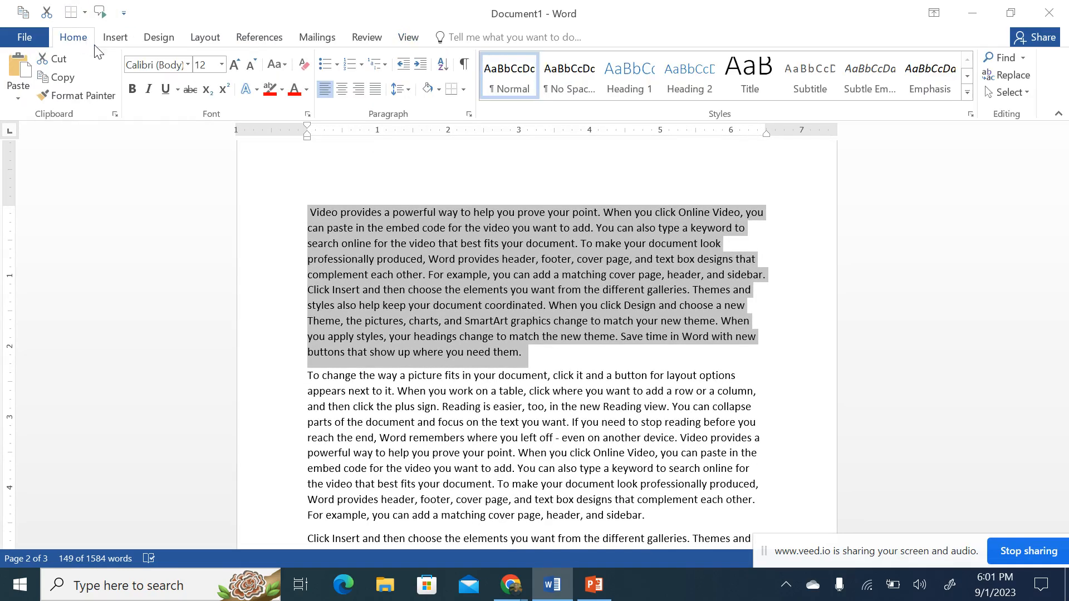
- Increase the left indent of page 2's first paragraph to the 4-inch mark on the ruler
{"action": "left_click", "coordinate": [422, 69]}
{"action": "left_click", "coordinate": [422, 66]}
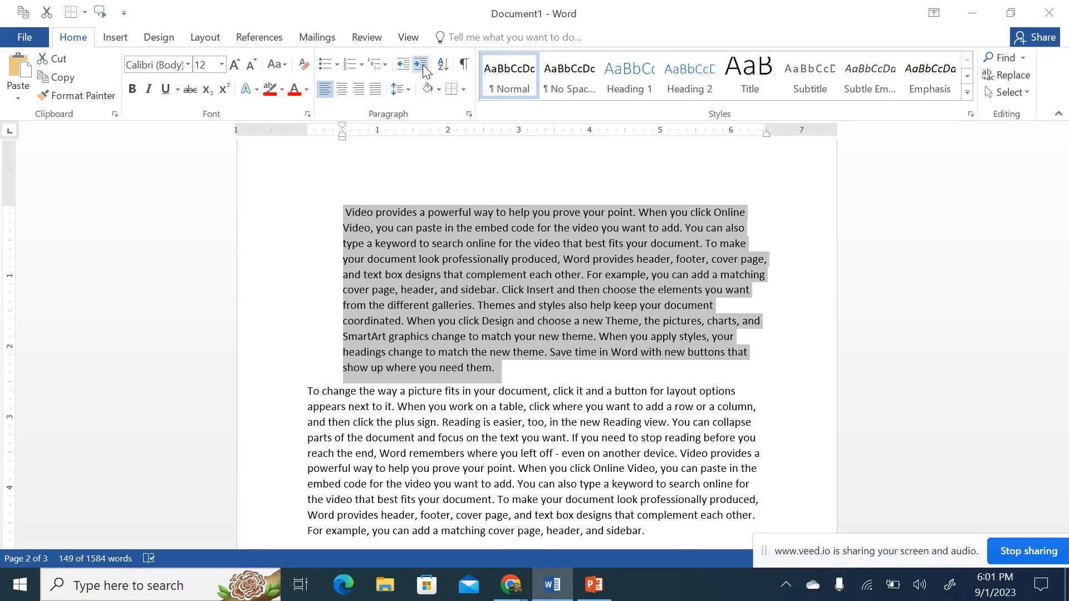
{"action": "left_click", "coordinate": [423, 71]}
{"action": "left_click", "coordinate": [423, 71]}
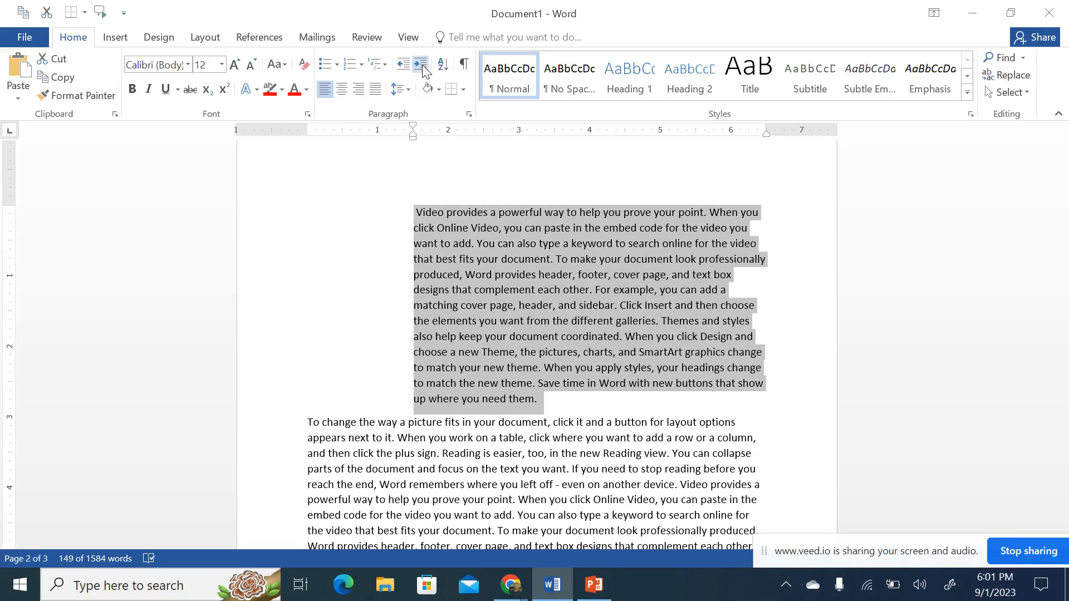
{"action": "left_click", "coordinate": [423, 71]}
{"action": "left_click", "coordinate": [423, 71]}
{"action": "left_click", "coordinate": [422, 70]}
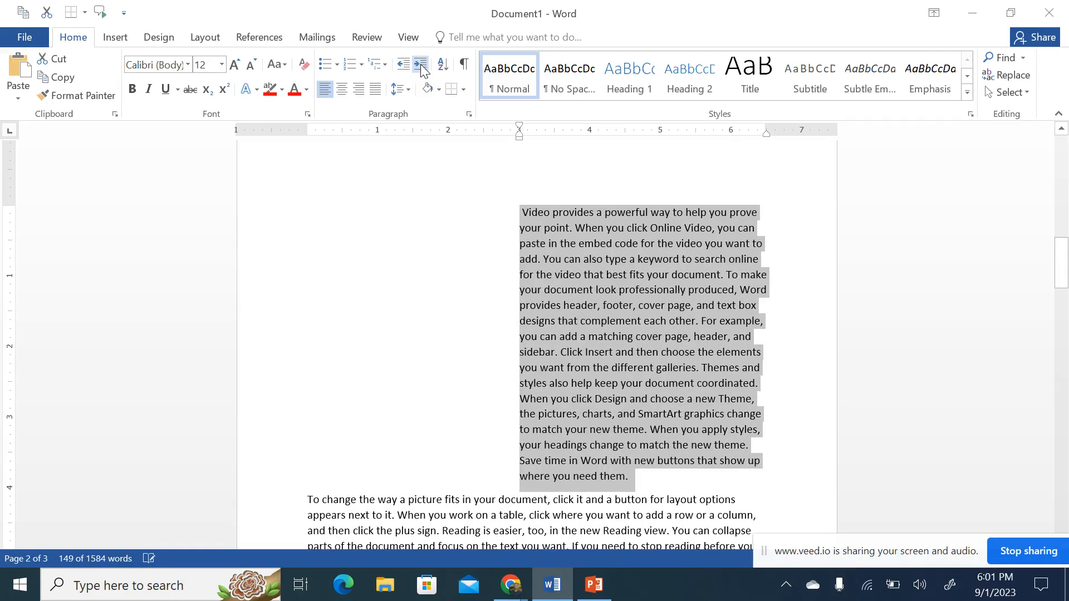
{"action": "left_click", "coordinate": [422, 70]}
{"action": "left_click", "coordinate": [422, 70]}
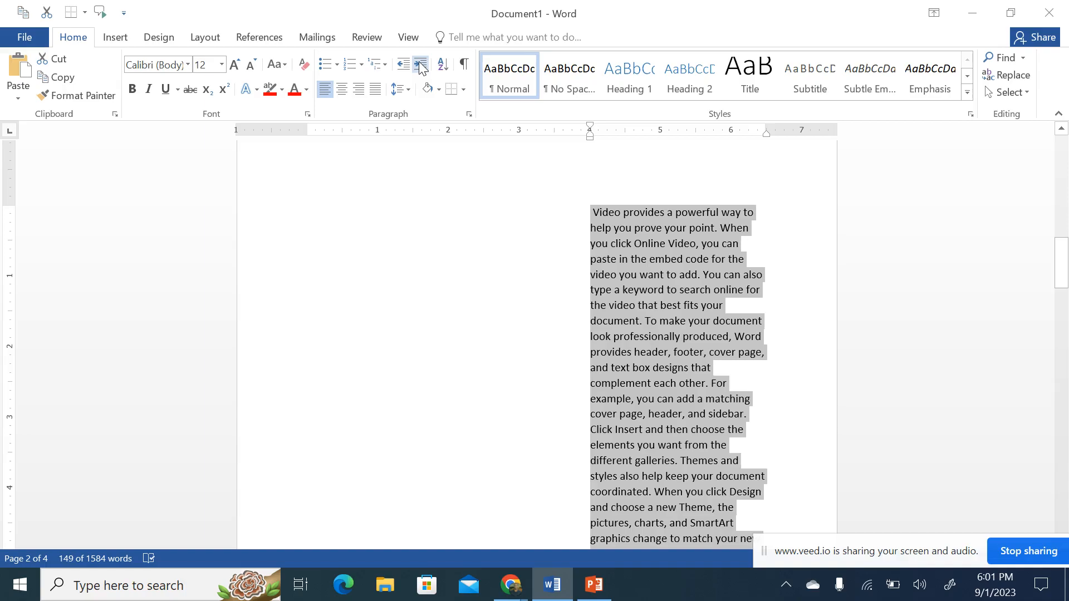
- Decrease the left indent of page 2's first paragraph from the 4-inch mark back to the page margin
{"action": "left_click", "coordinate": [404, 67]}
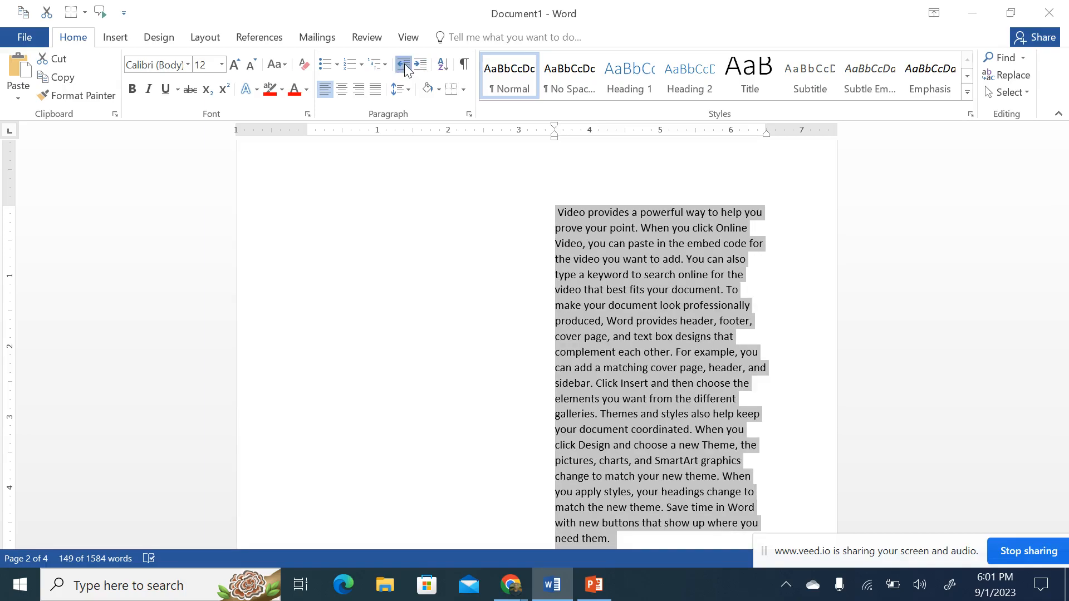
{"action": "left_click", "coordinate": [404, 67]}
{"action": "left_click", "coordinate": [404, 68]}
{"action": "left_click", "coordinate": [403, 67]}
{"action": "left_click", "coordinate": [404, 68]}
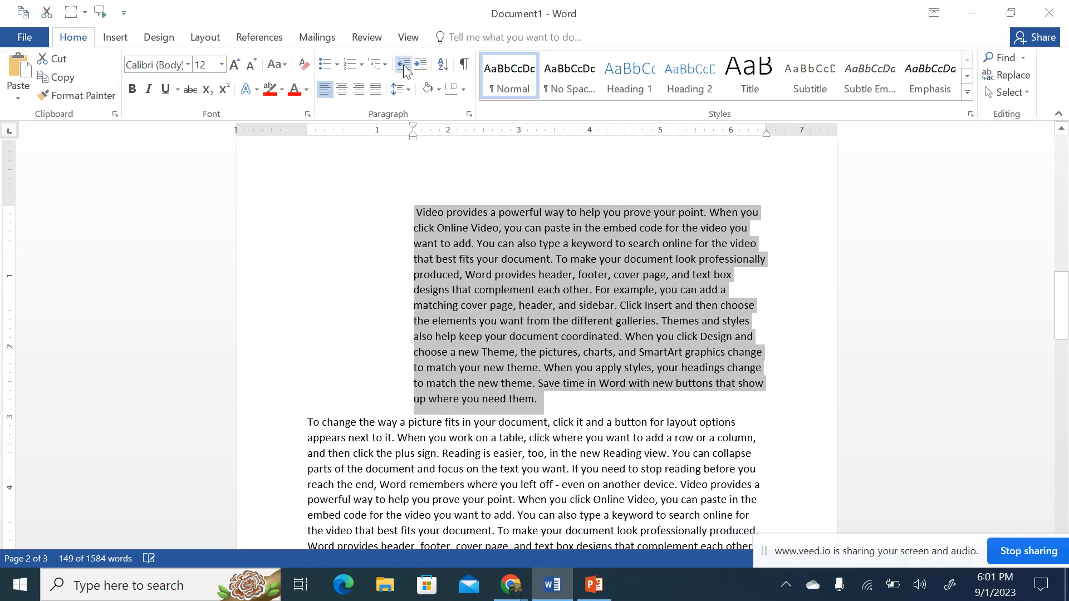
{"action": "left_click", "coordinate": [403, 68]}
{"action": "left_click", "coordinate": [403, 67]}
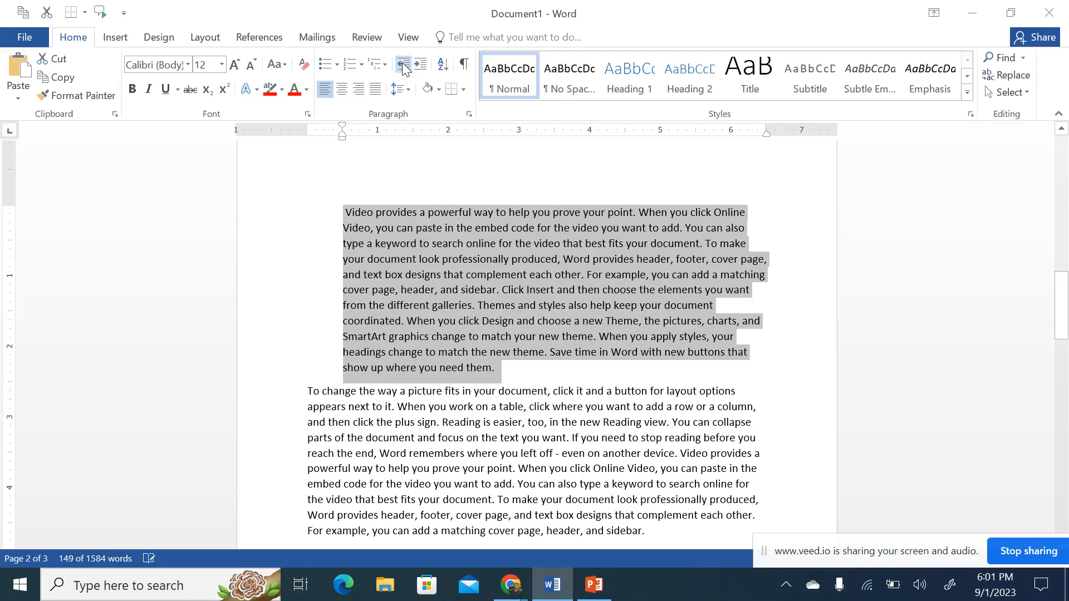
{"action": "left_click", "coordinate": [403, 67]}
{"action": "left_click", "coordinate": [404, 67]}
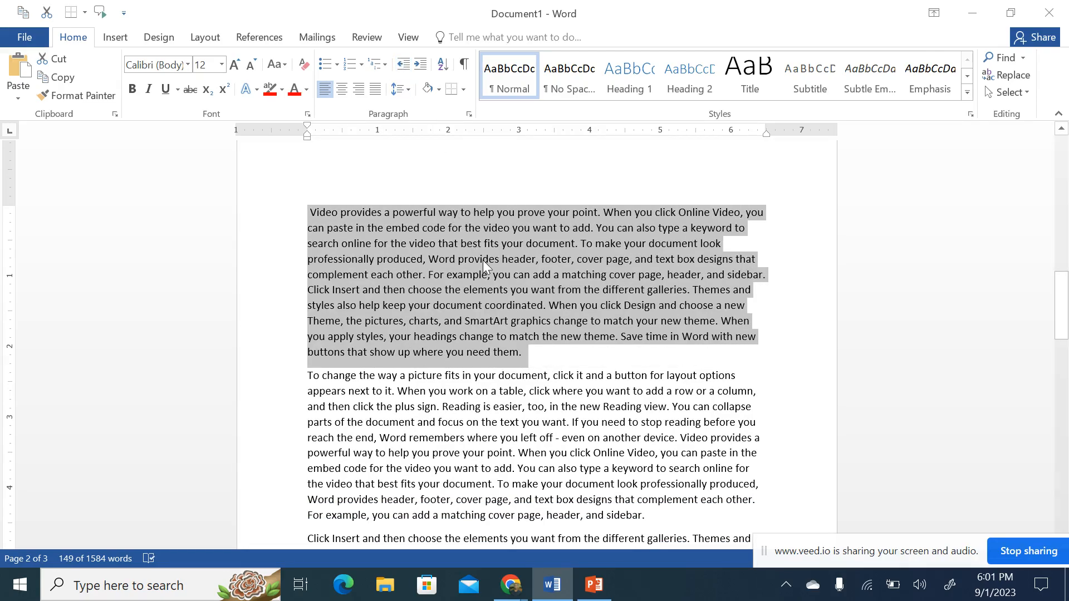
- Select page 2's first paragraph and choose a First line special indent in its paragraph settings
{"action": "left_click", "coordinate": [484, 272]}
{"action": "left_click_drag", "start_coordinate": [309, 210], "coordinate": [755, 221]}
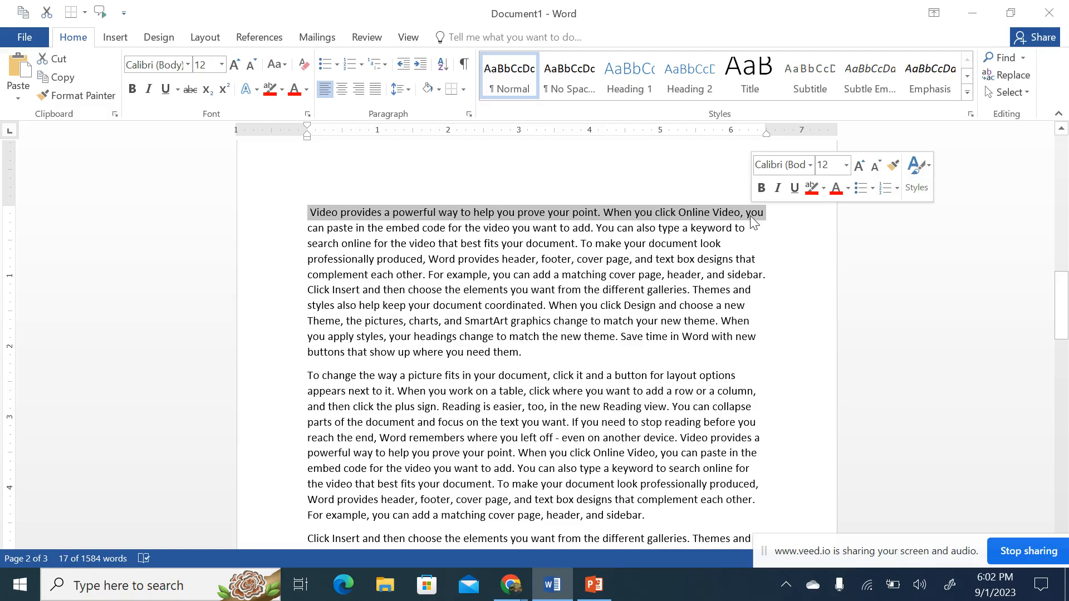
{"action": "left_click", "coordinate": [755, 304]}
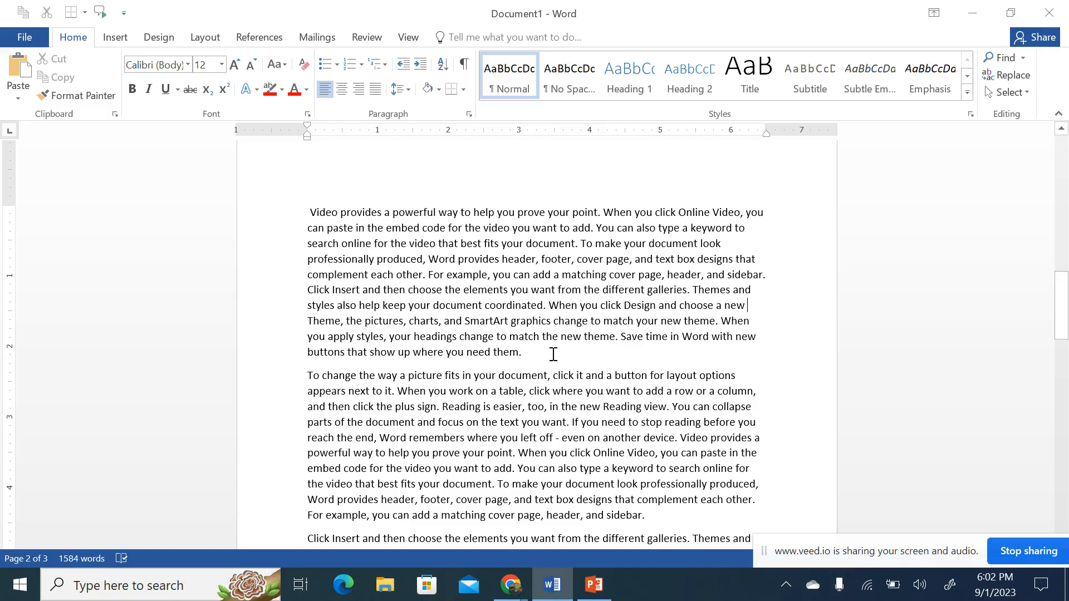
{"action": "left_click_drag", "start_coordinate": [531, 352], "coordinate": [306, 217]}
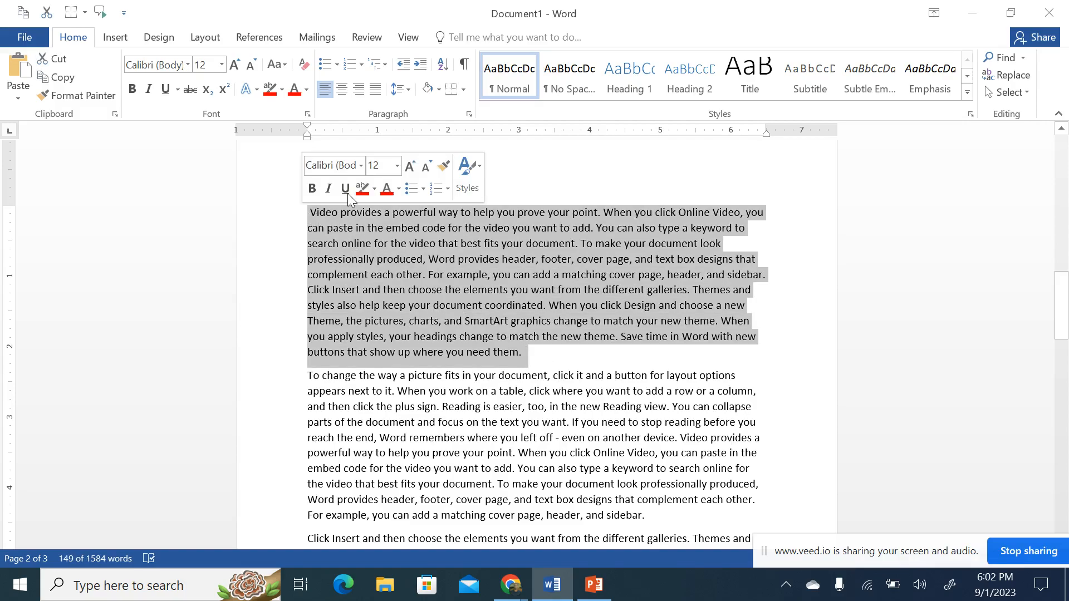
{"action": "left_click", "coordinate": [469, 116]}
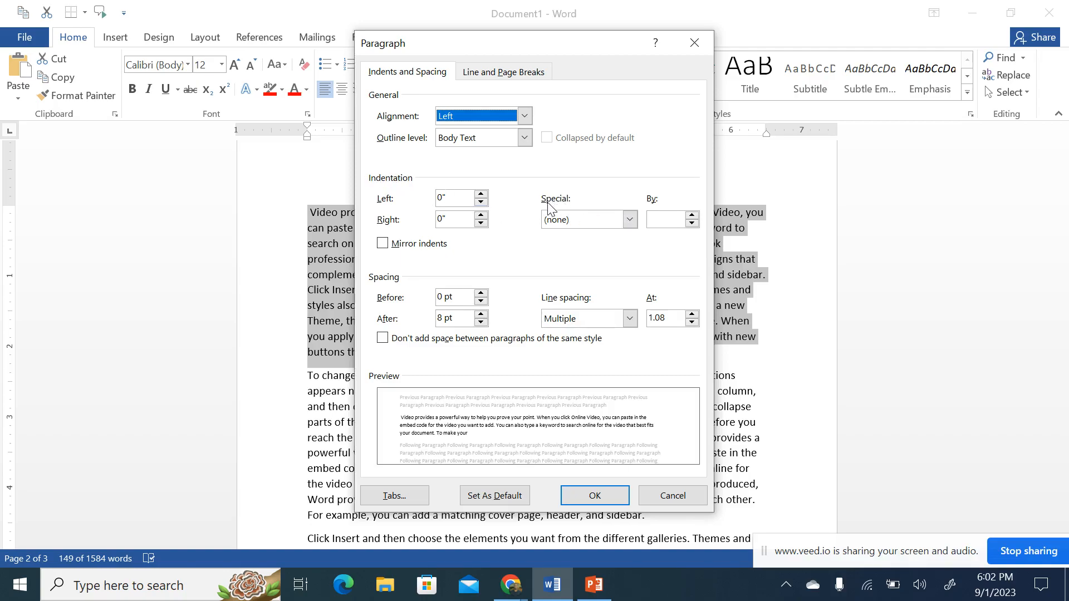
{"action": "left_click", "coordinate": [570, 220]}
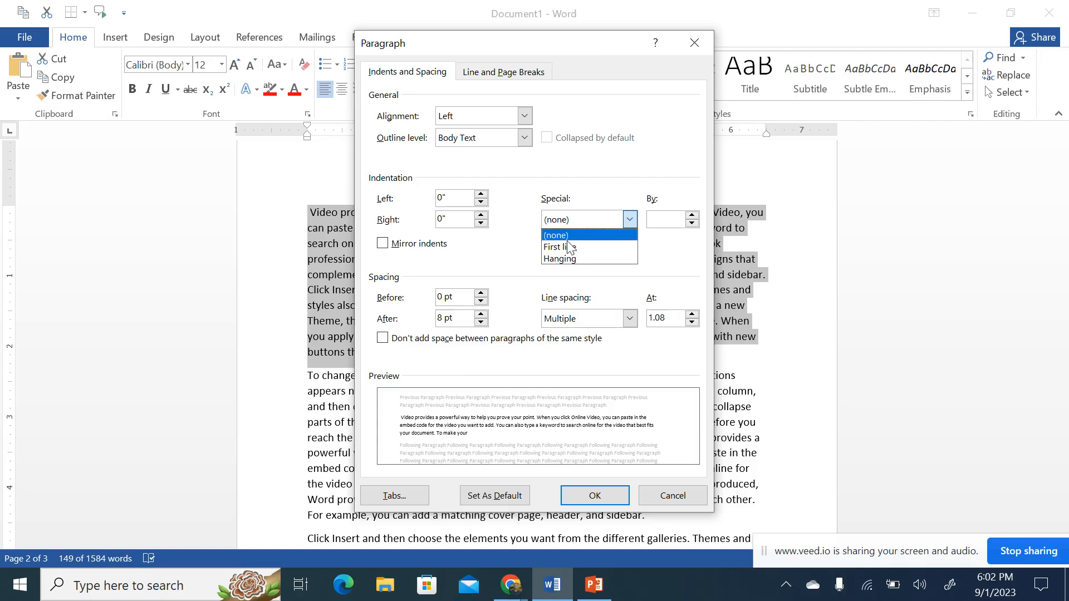
{"action": "left_click", "coordinate": [570, 247]}
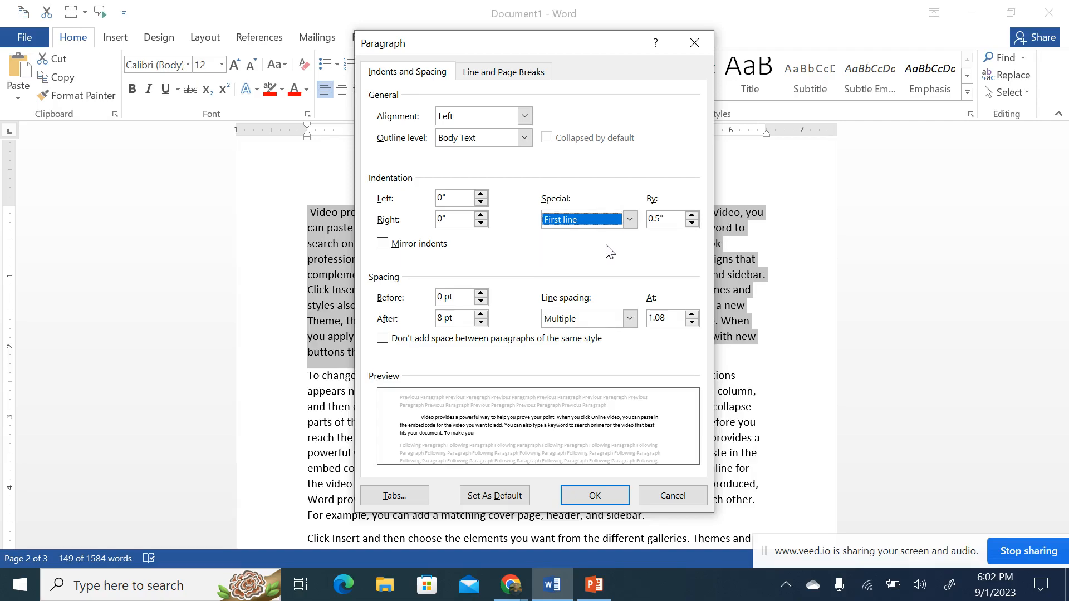
- Apply the first-line indent to page 2's first paragraph at 1.5 inches and undo it
{"action": "left_click_drag", "start_coordinate": [658, 219], "coordinate": [663, 237]}
{"action": "left_click", "coordinate": [657, 222]}
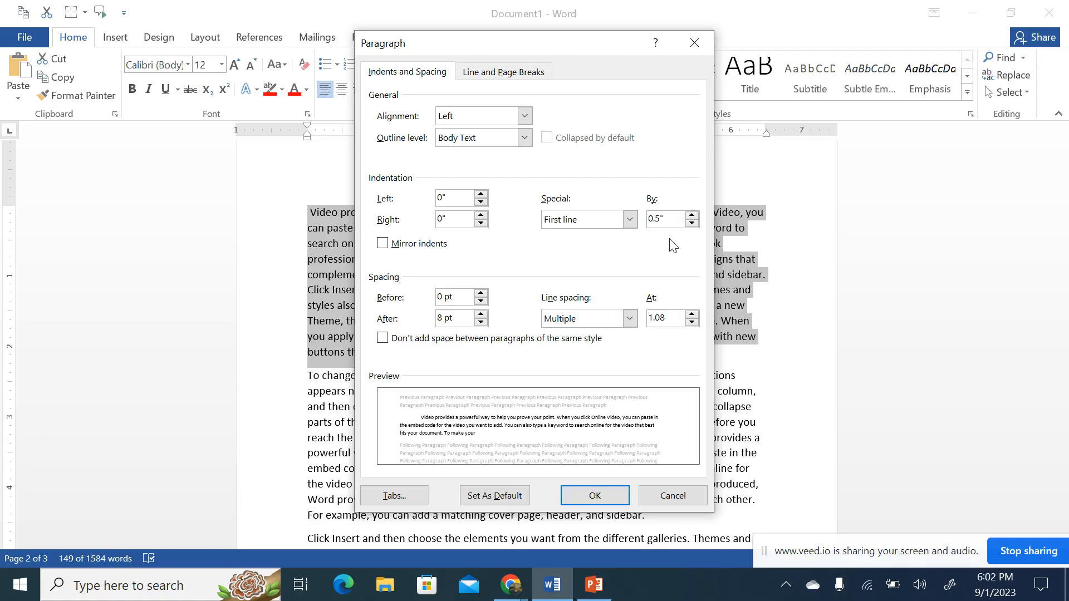
{"action": "key", "text": "BackSpace"}
{"action": "key", "text": "BackSpace"}
{"action": "key", "text": "BackSpace"}
{"action": "type", "text": "1."}
{"action": "type", "text": "55"}
{"action": "key", "text": "BackSpace"}
{"action": "left_click", "coordinate": [581, 497]}
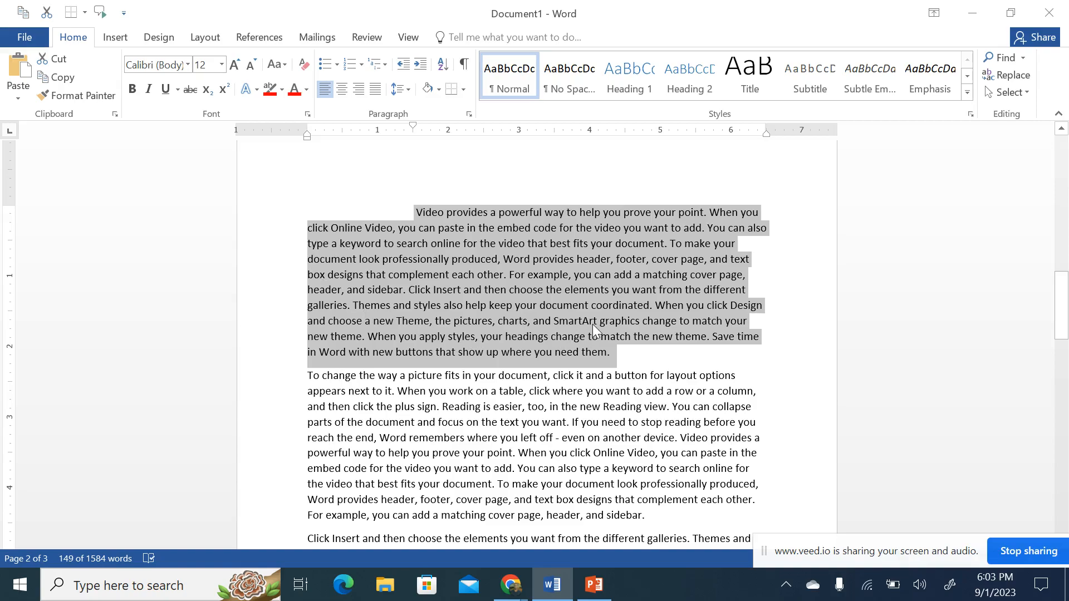
{"action": "key", "text": "ctrl+z"}
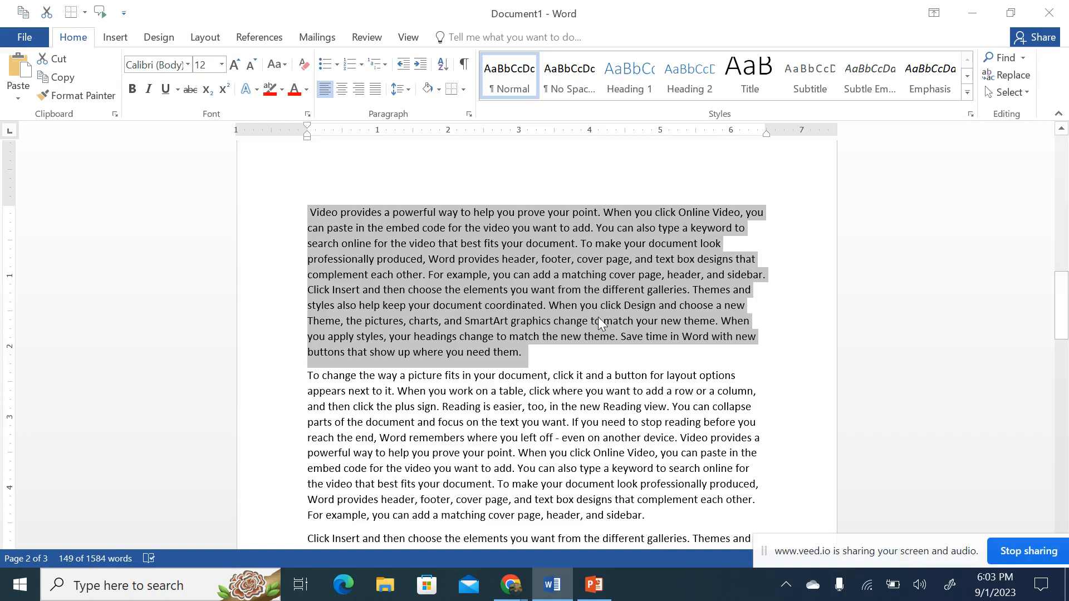
- Reselect the whole first paragraph on page 2 and choose a Hanging special indent in its paragraph settings
{"action": "left_click", "coordinate": [312, 233]}
{"action": "left_click_drag", "start_coordinate": [309, 228], "coordinate": [528, 361]}
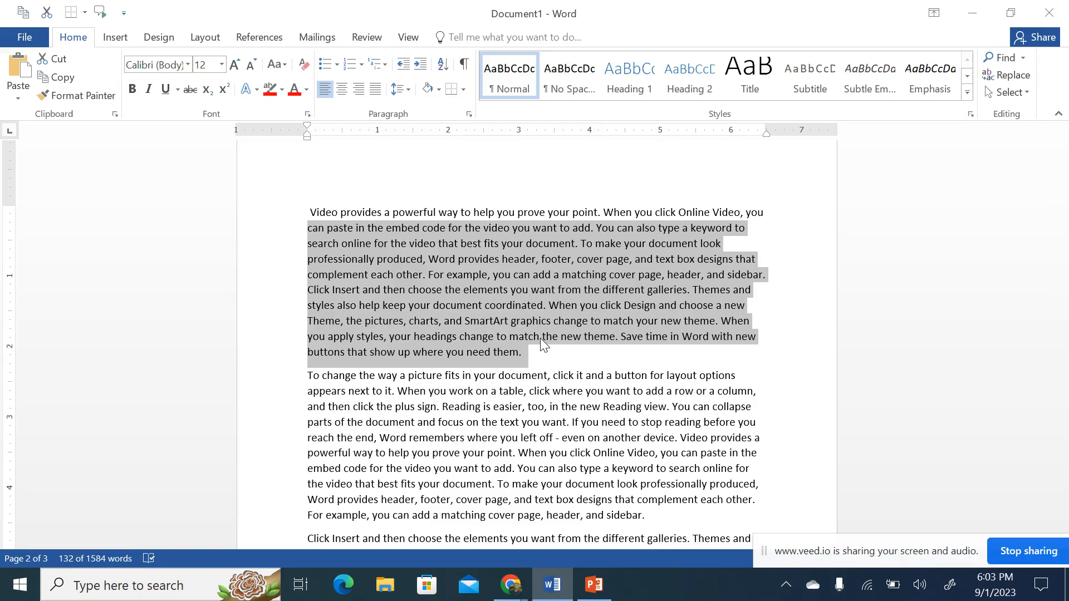
{"action": "left_click_drag", "start_coordinate": [549, 355], "coordinate": [310, 211]}
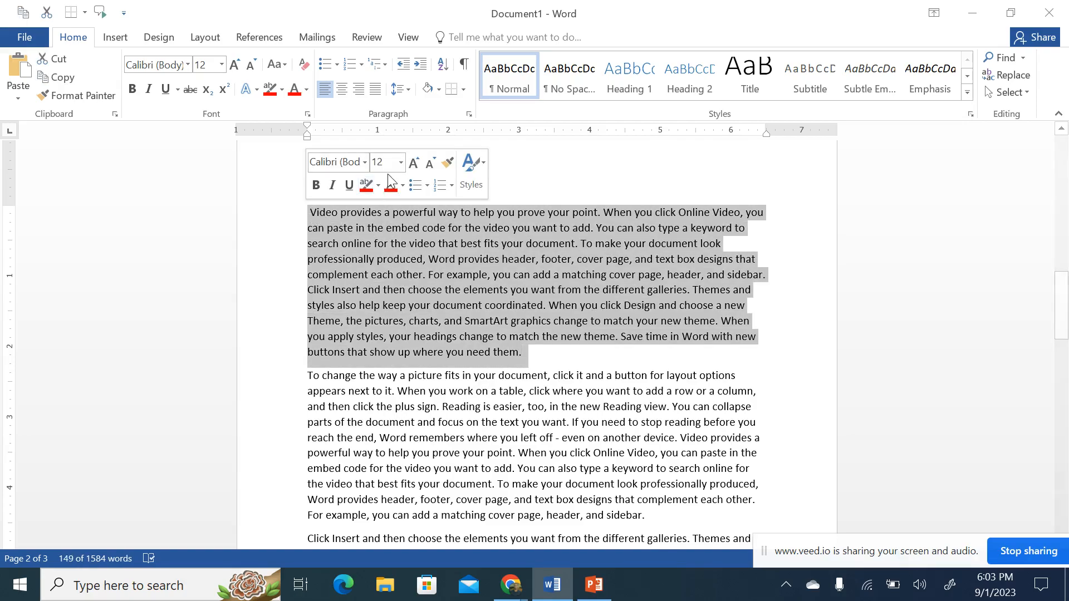
{"action": "left_click", "coordinate": [468, 114]}
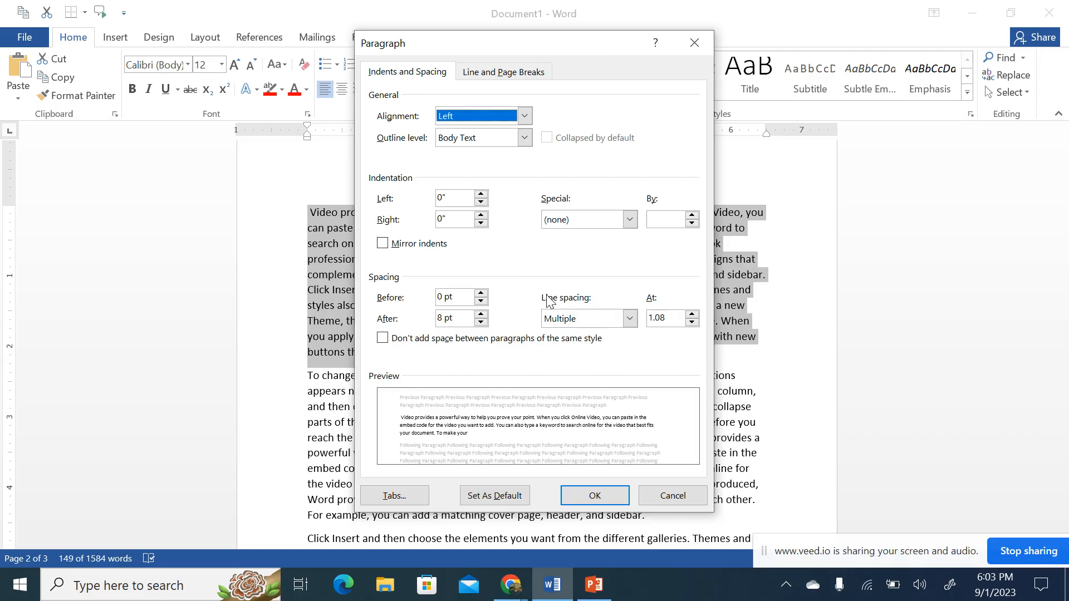
{"action": "left_click", "coordinate": [601, 220]}
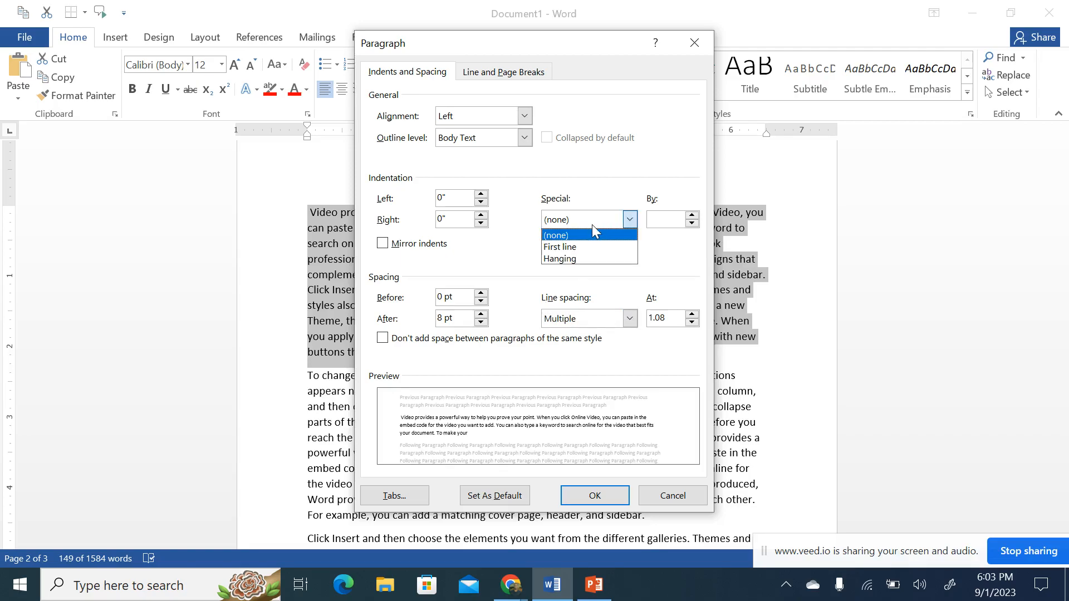
{"action": "left_click", "coordinate": [572, 259]}
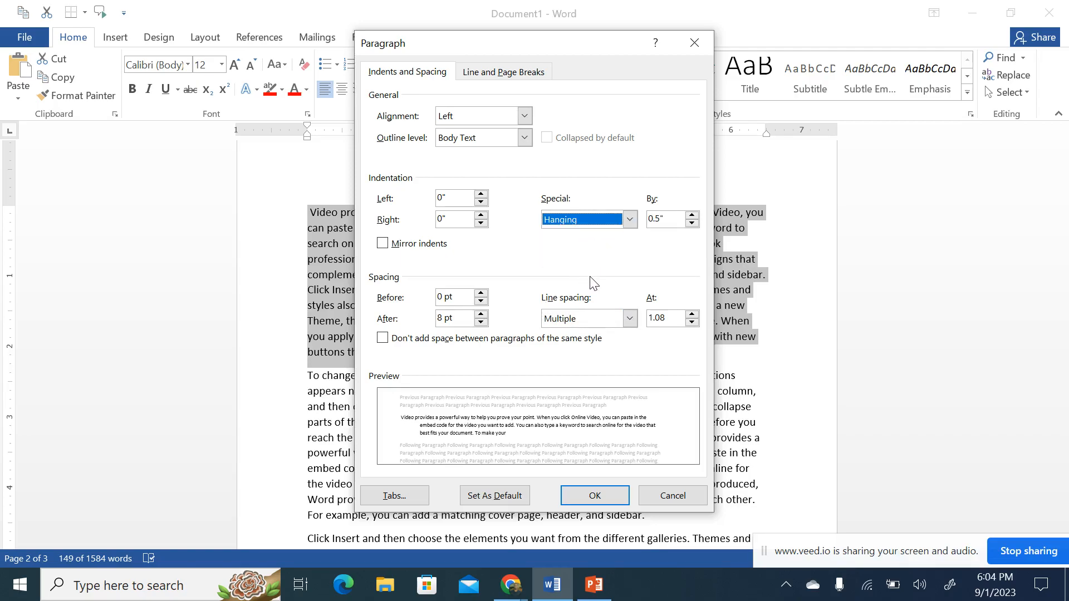
- Apply the hanging indent to page 2's first paragraph at 2 inches and reset the paragraph formatting
{"action": "left_click", "coordinate": [660, 221]}
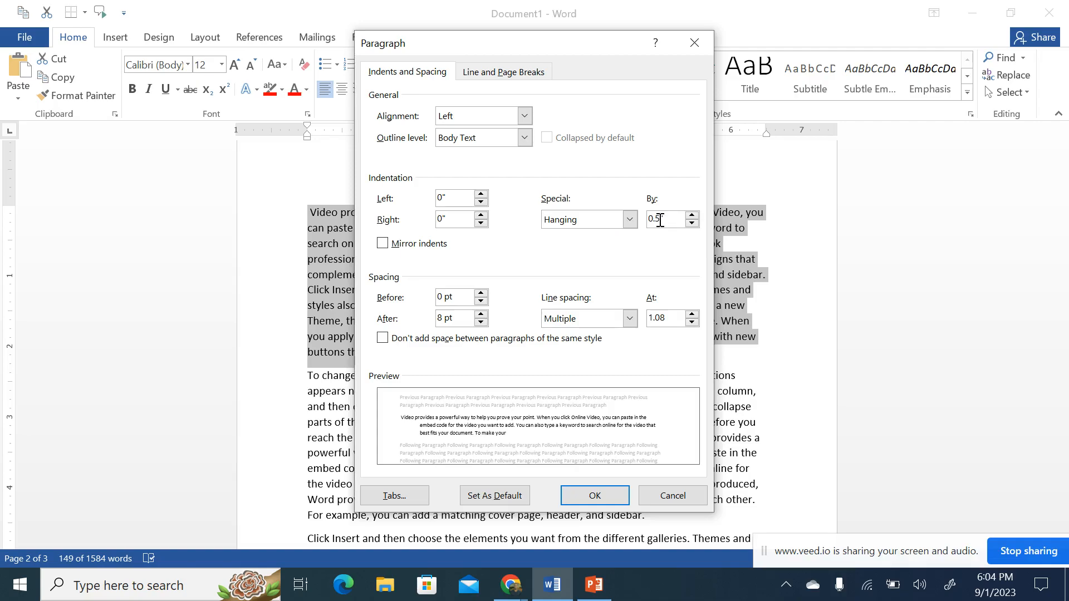
{"action": "key", "text": "BackSpace"}
{"action": "key", "text": "BackSpace"}
{"action": "key", "text": "BackSpace"}
{"action": "type", "text": "2"}
{"action": "left_click", "coordinate": [595, 495]}
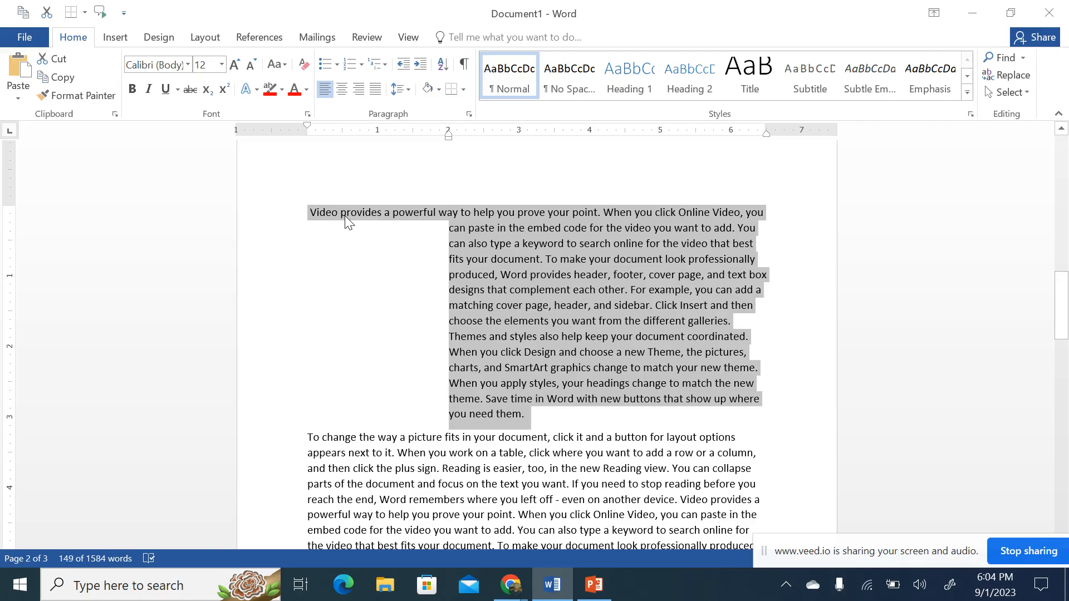
{"action": "key", "text": "ctrl+q"}
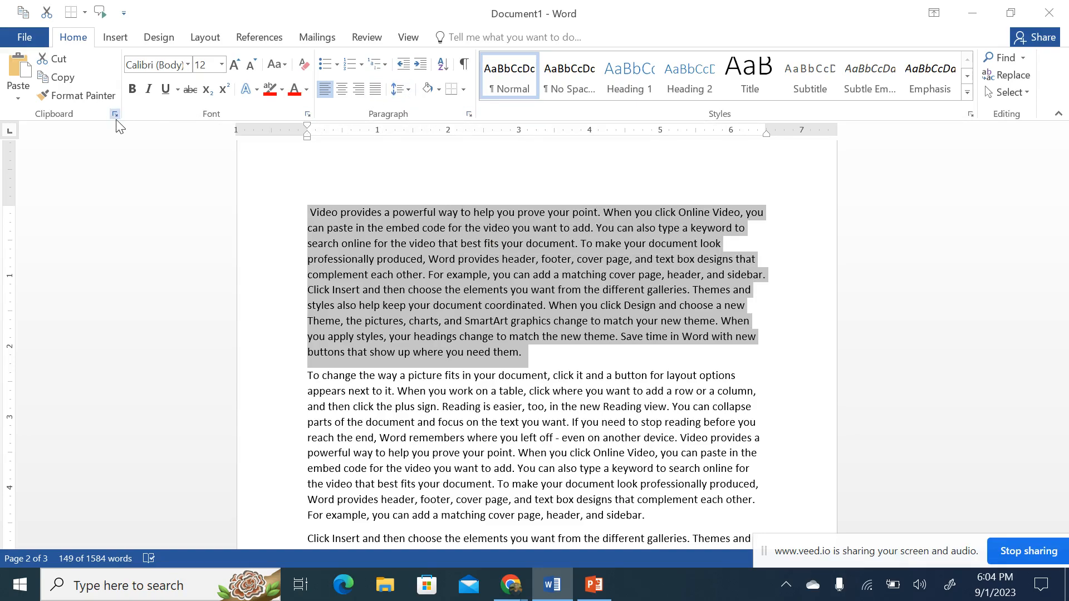
- Examine the indentation and spacing options in the second paragraph's settings without changing anything
{"action": "left_click", "coordinate": [486, 345]}
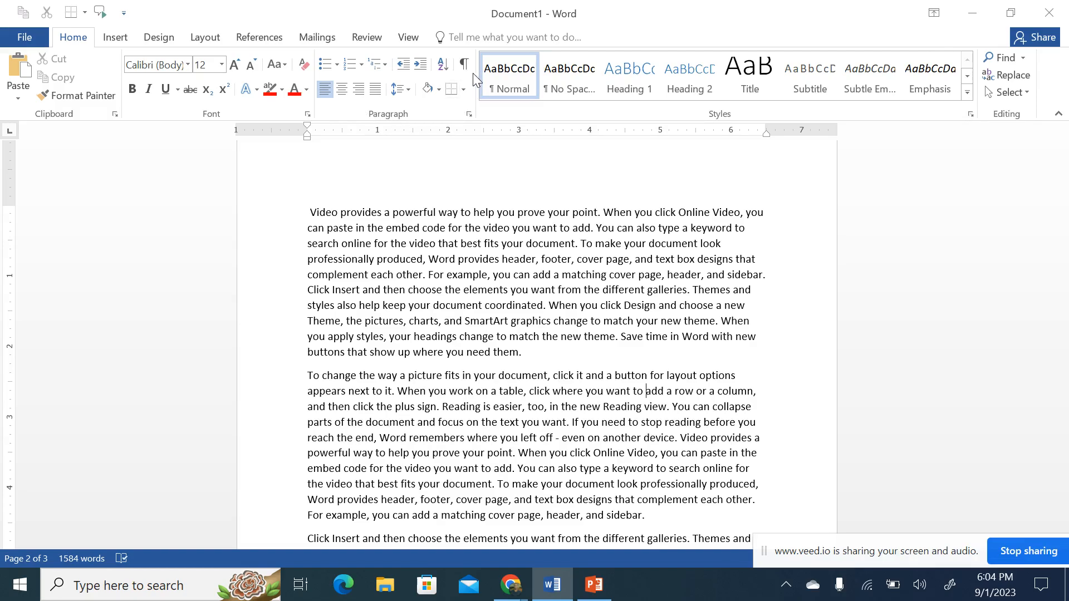
{"action": "left_click", "coordinate": [470, 114]}
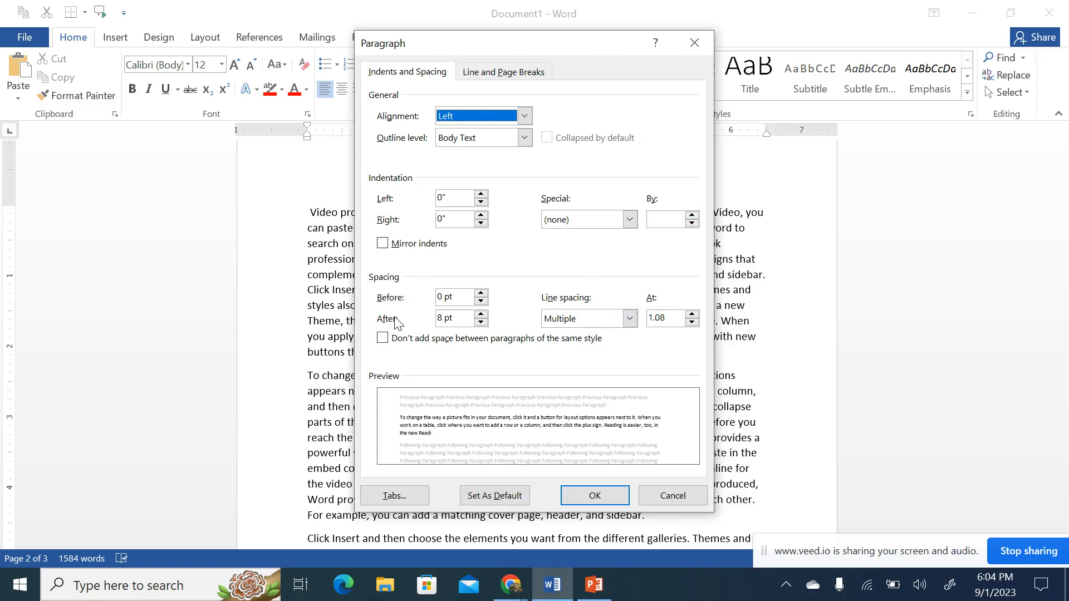
{"action": "left_click", "coordinate": [694, 43]}
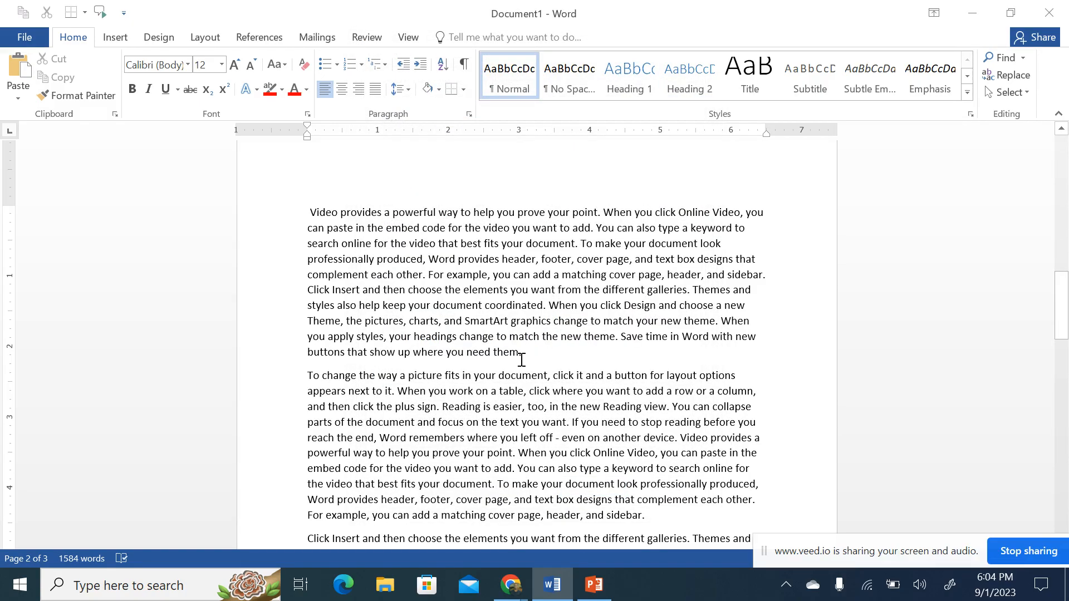
- Increase the left indent of page 2's first paragraph by one level and examine its default tab stops setting
{"action": "left_click_drag", "start_coordinate": [526, 356], "coordinate": [312, 223]}
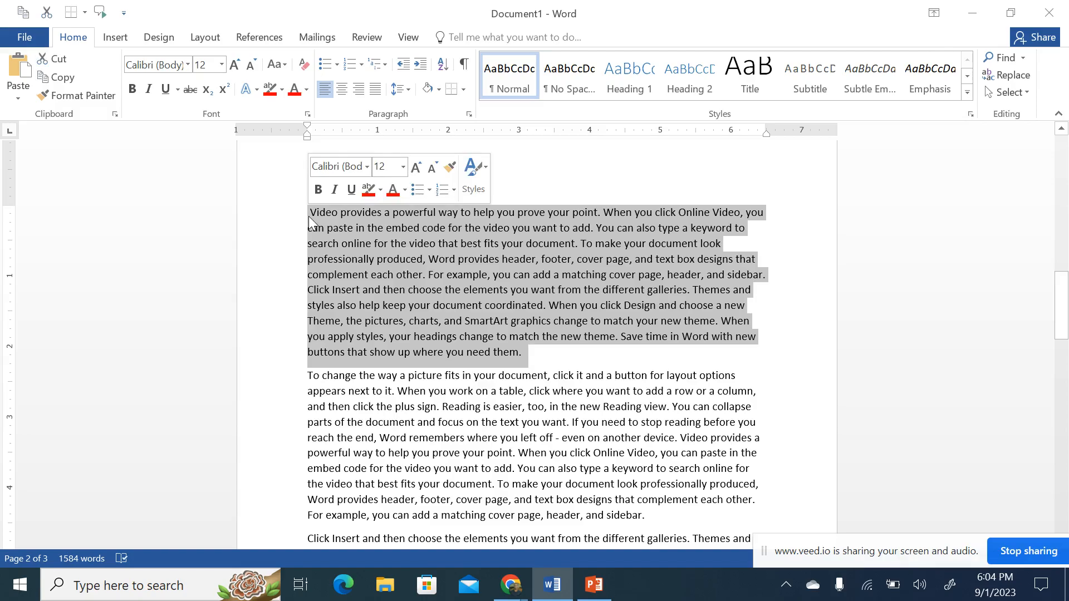
{"action": "left_click", "coordinate": [421, 67]}
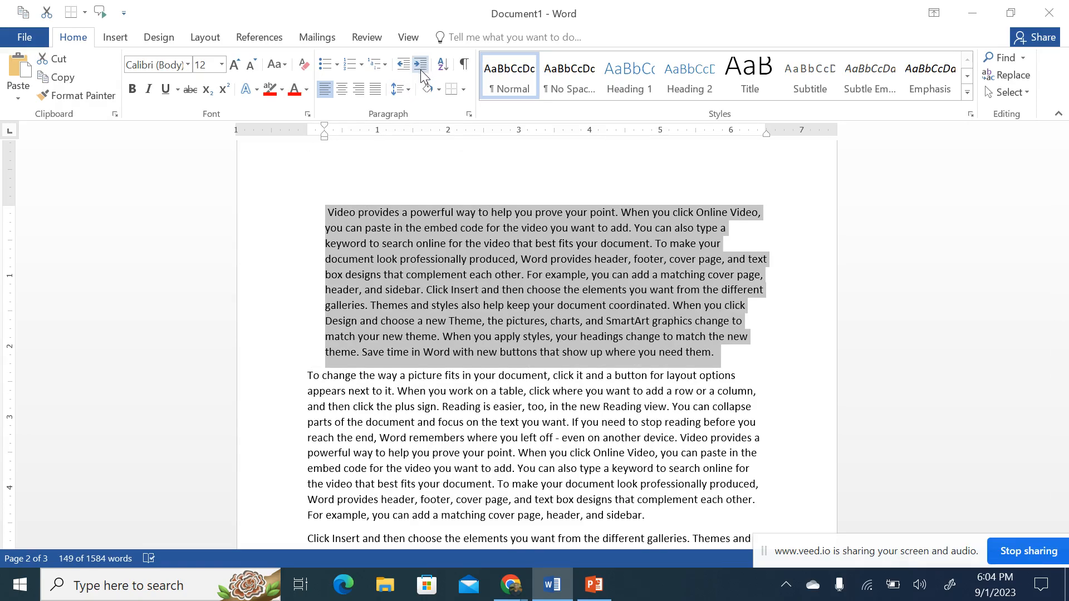
{"action": "left_click", "coordinate": [469, 114]}
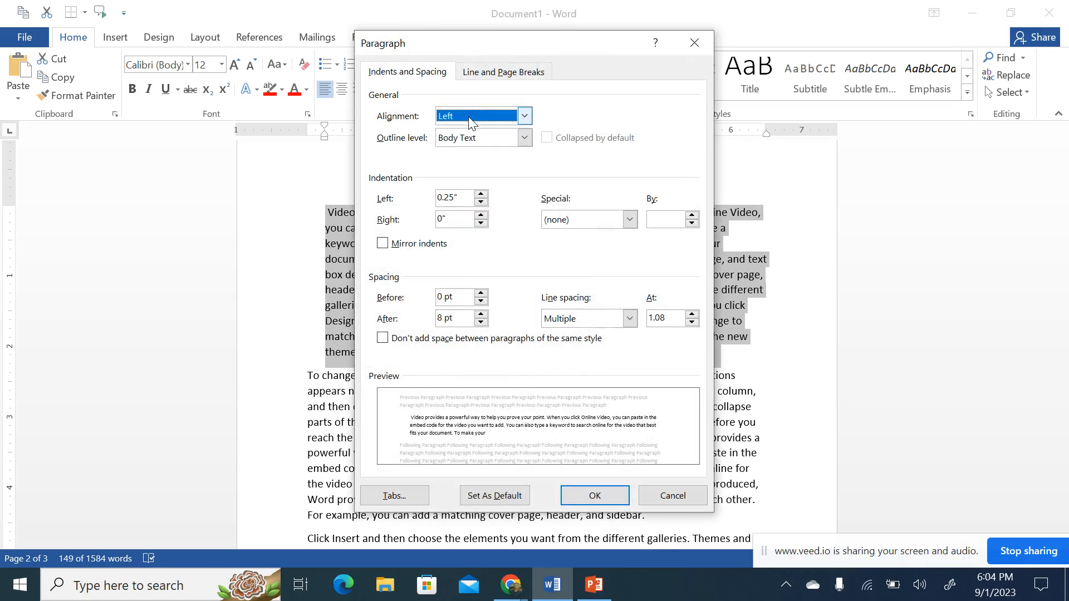
{"action": "left_click", "coordinate": [394, 495]}
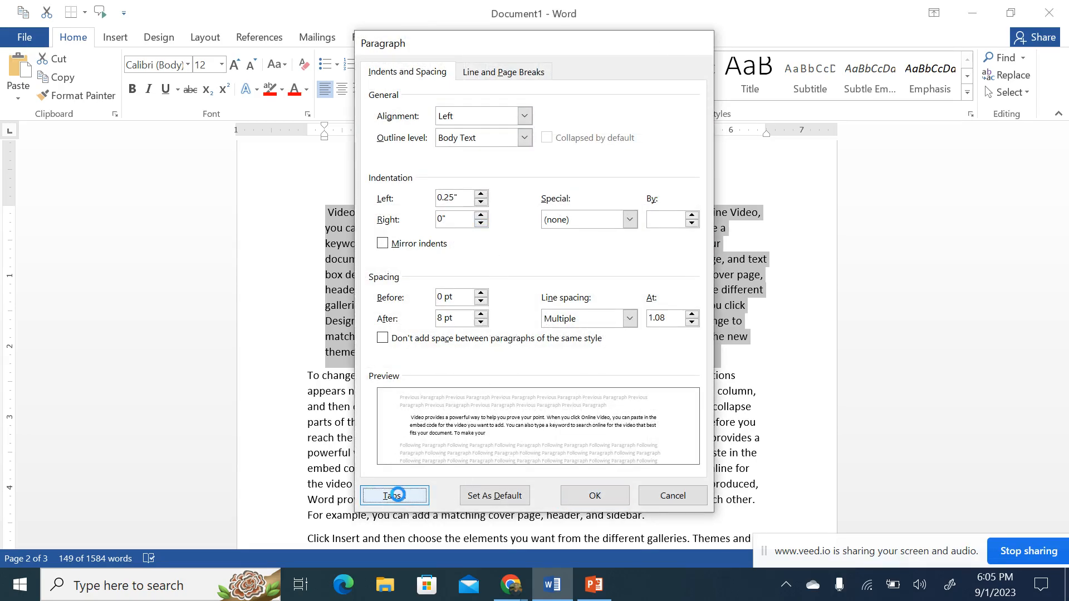
{"action": "left_click", "coordinate": [594, 167]}
{"action": "left_click_drag", "start_coordinate": [594, 167], "coordinate": [557, 170]}
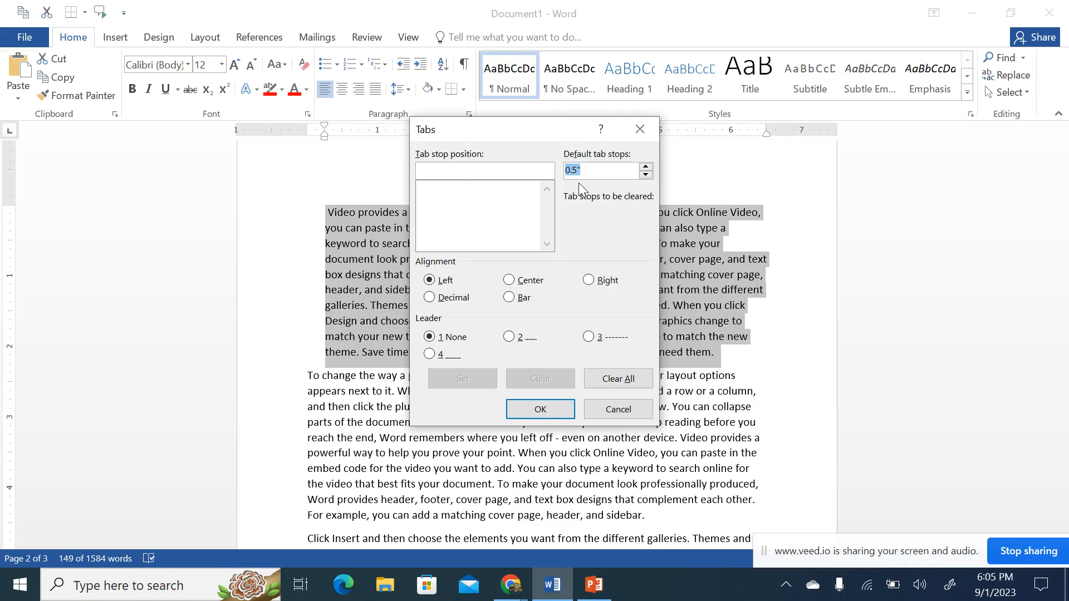
{"action": "left_click", "coordinate": [641, 130]}
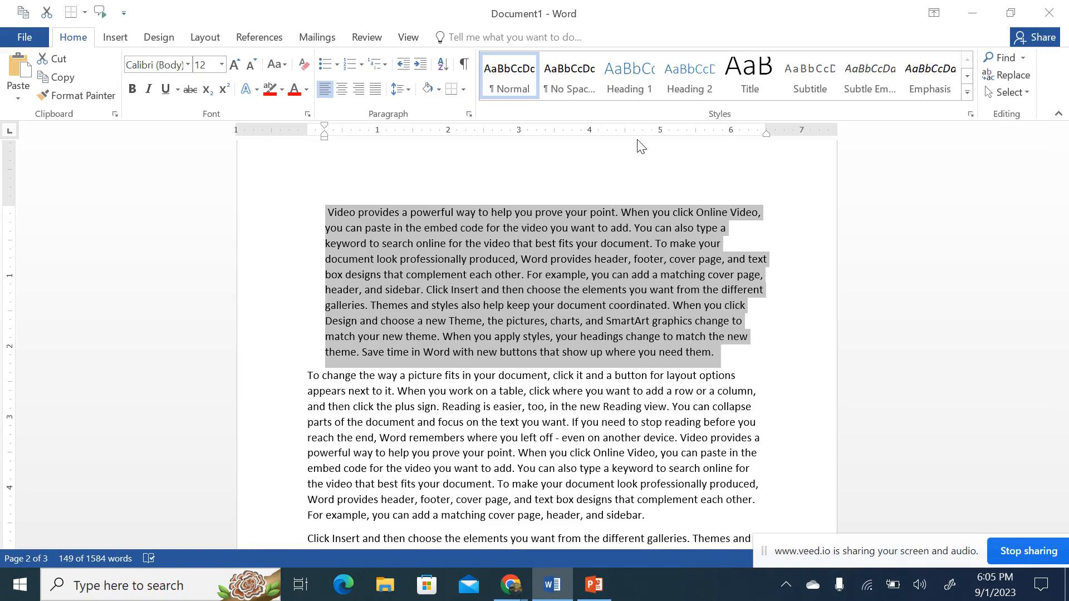
- Reselect page 2's first paragraph and decrease its left indent by one level
{"action": "left_click", "coordinate": [613, 305]}
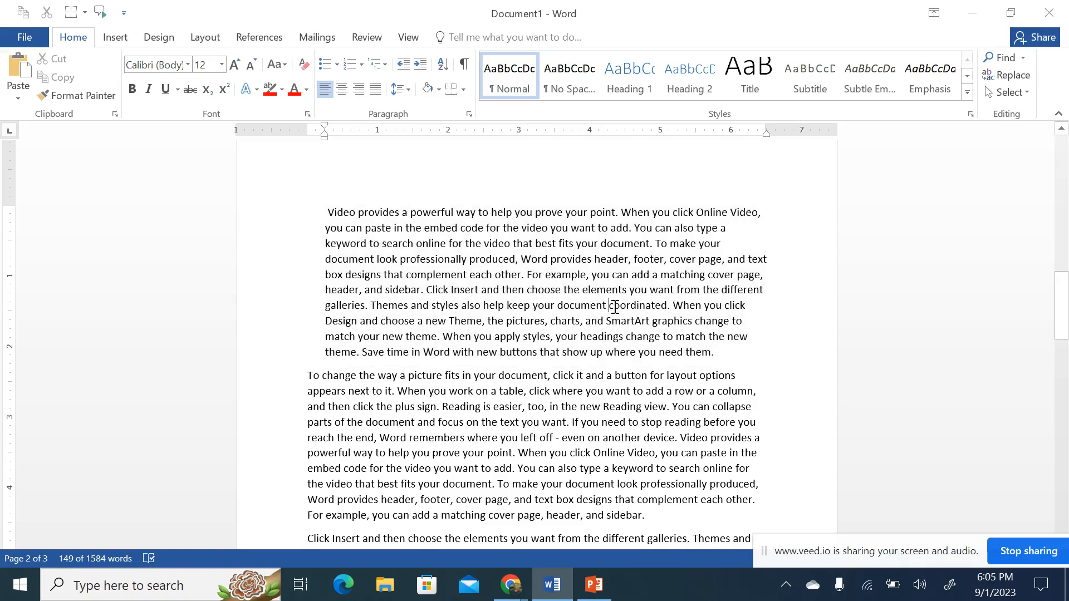
{"action": "left_click_drag", "start_coordinate": [718, 352], "coordinate": [327, 212]}
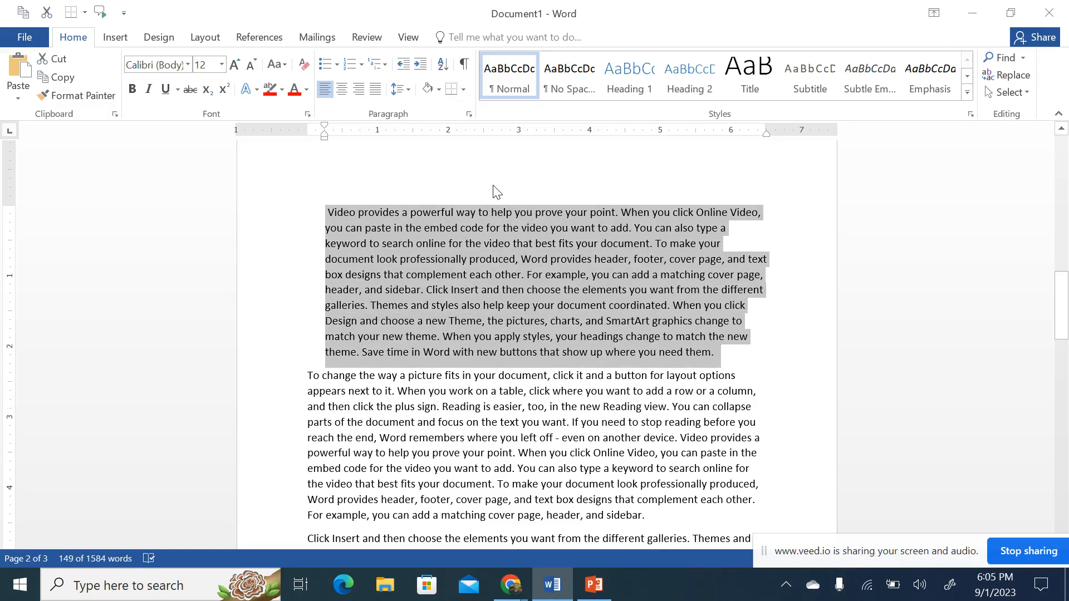
{"action": "left_click", "coordinate": [503, 164]}
{"action": "left_click_drag", "start_coordinate": [721, 354], "coordinate": [327, 212]}
{"action": "left_click", "coordinate": [403, 64]}
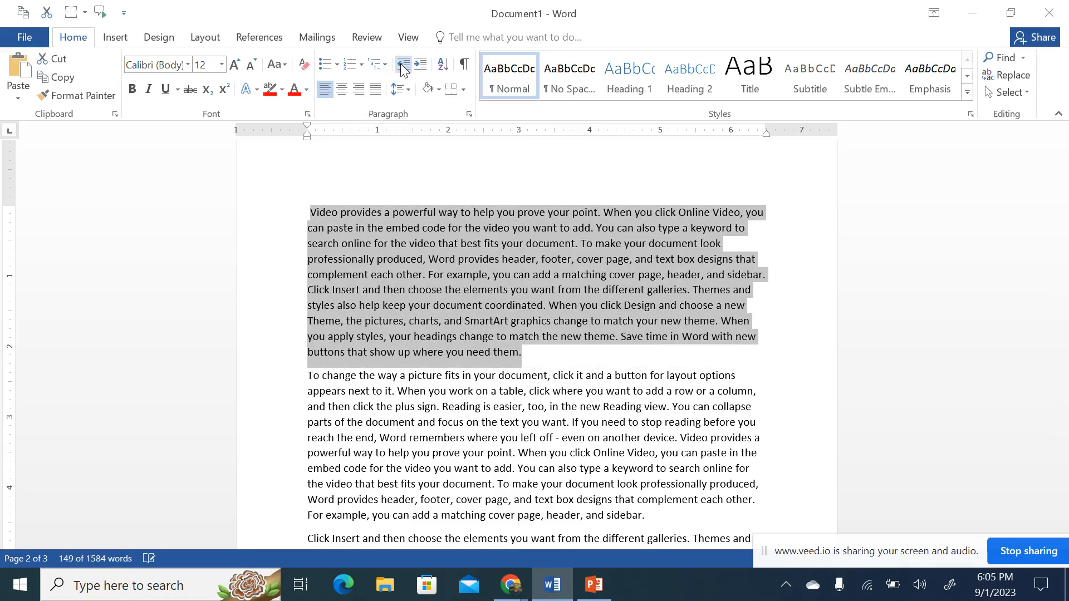
- Insert five blank lines above the first paragraph on page 2
{"action": "left_click", "coordinate": [564, 307]}
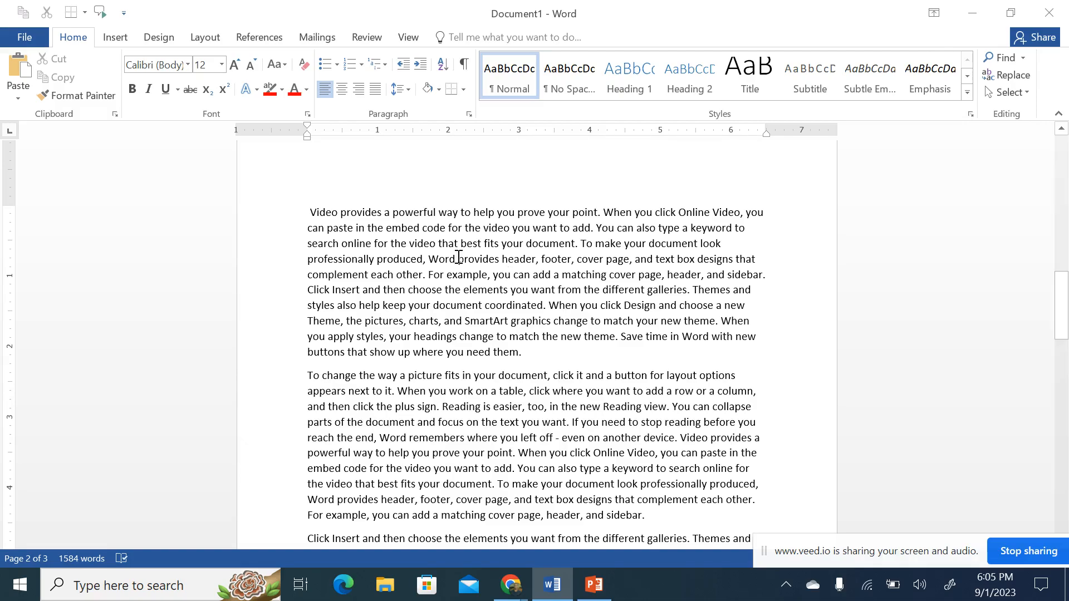
{"action": "left_click", "coordinate": [312, 212]}
{"action": "key", "text": "Return"}
{"action": "key", "text": "Return"}
{"action": "key", "text": "Return"}
{"action": "key", "text": "Return"}
{"action": "key", "text": "Return"}
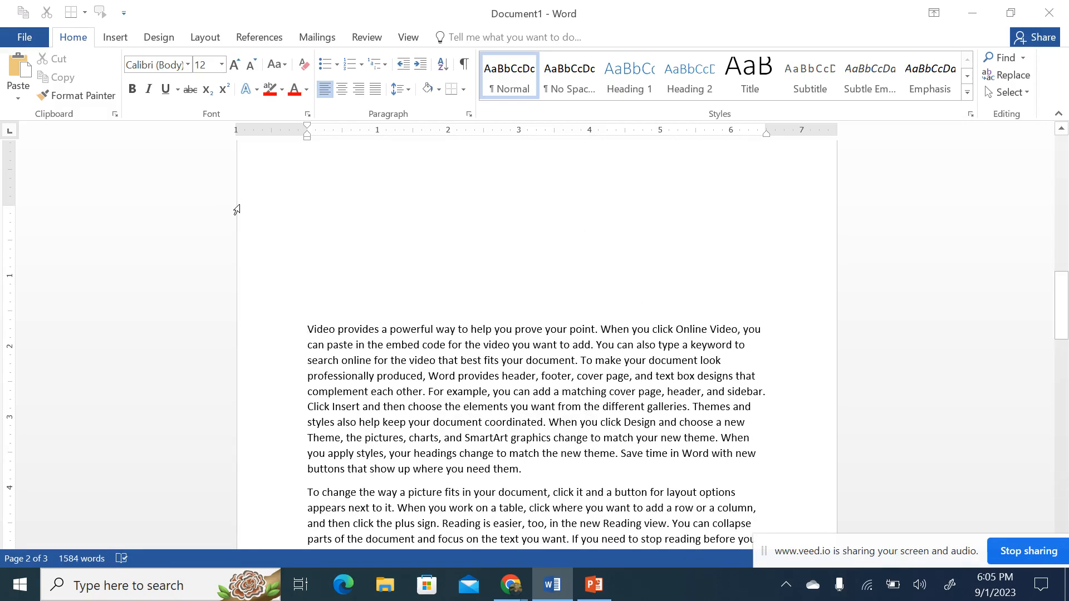
- Insert a page break and enter five first names on separate lines above the first paragraph on page 2
{"action": "type", "text": "Ruth"}
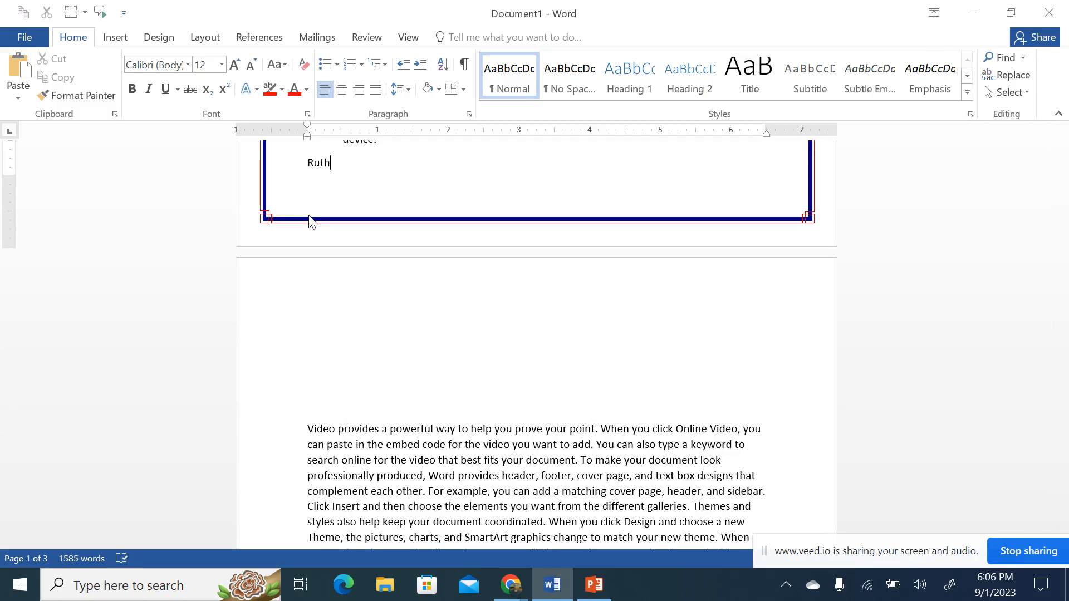
{"action": "left_click", "coordinate": [303, 162]}
{"action": "key", "text": "ctrl+Return"}
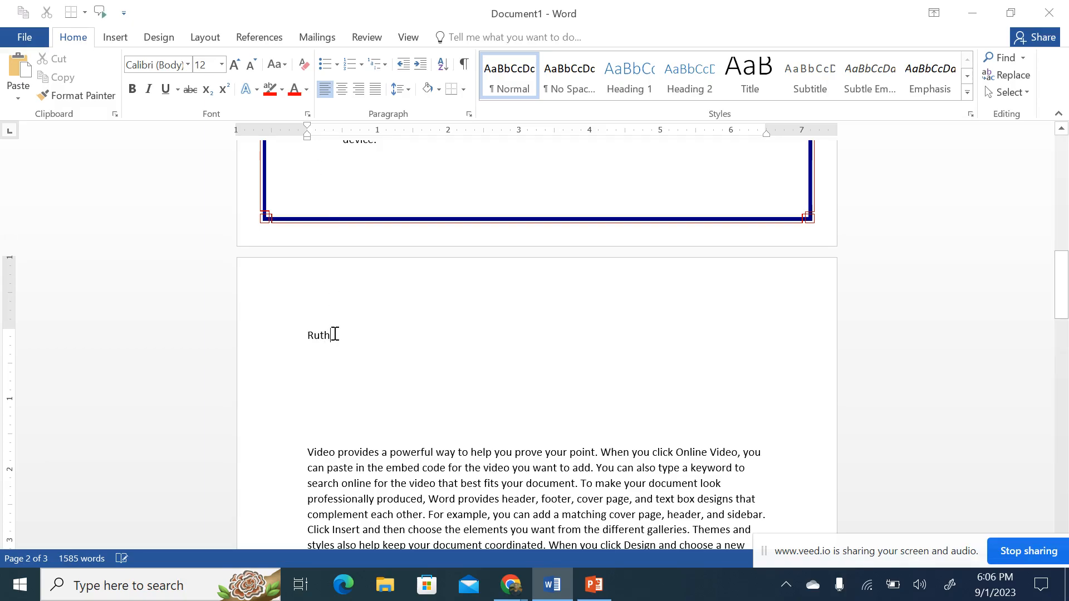
{"action": "key", "text": "Return"}
{"action": "type", "text": "Jac"}
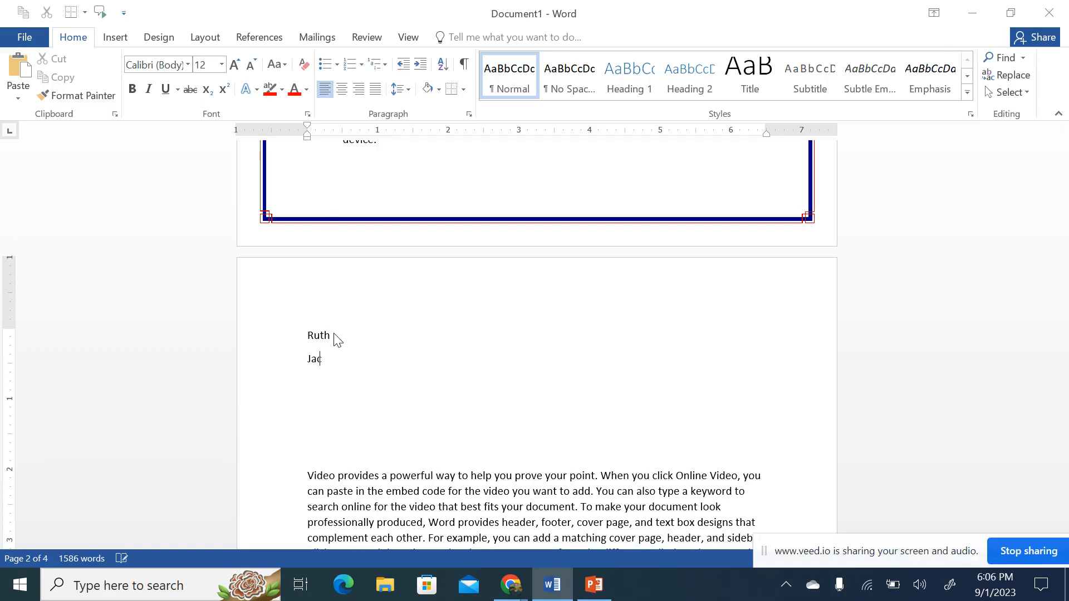
{"action": "type", "text": "k"}
{"action": "key", "text": "Return"}
{"action": "type", "text": "Abbas"}
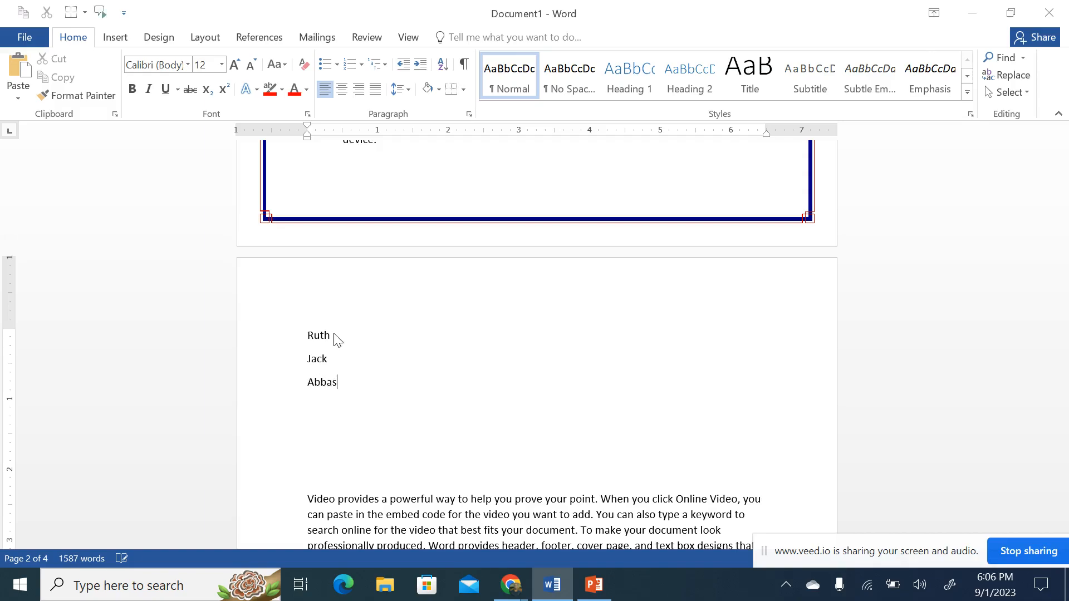
{"action": "key", "text": "Return"}
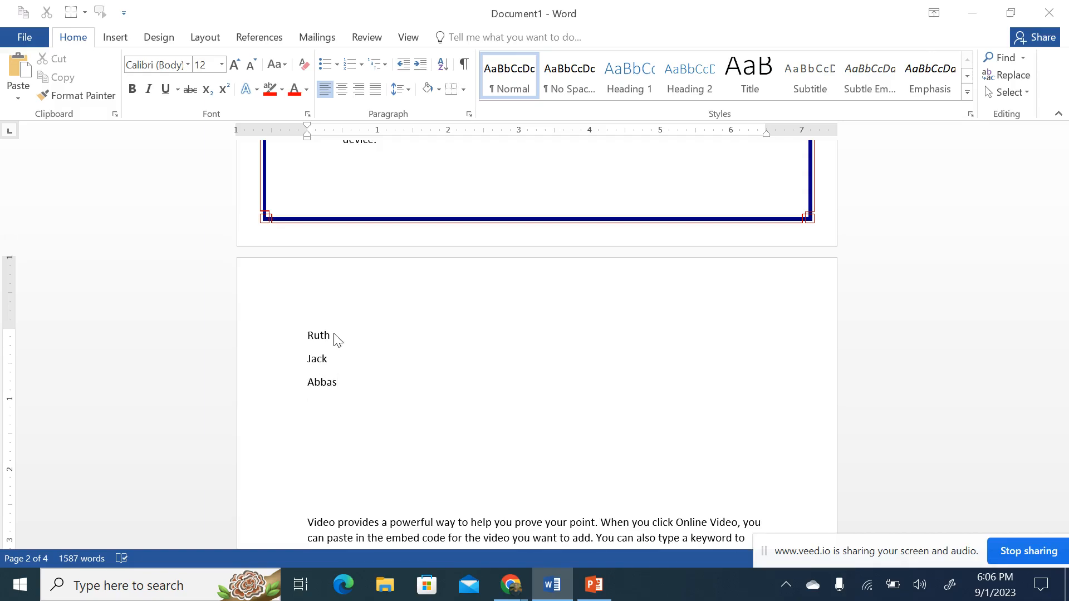
{"action": "type", "text": "zack"}
{"action": "key", "text": "Return"}
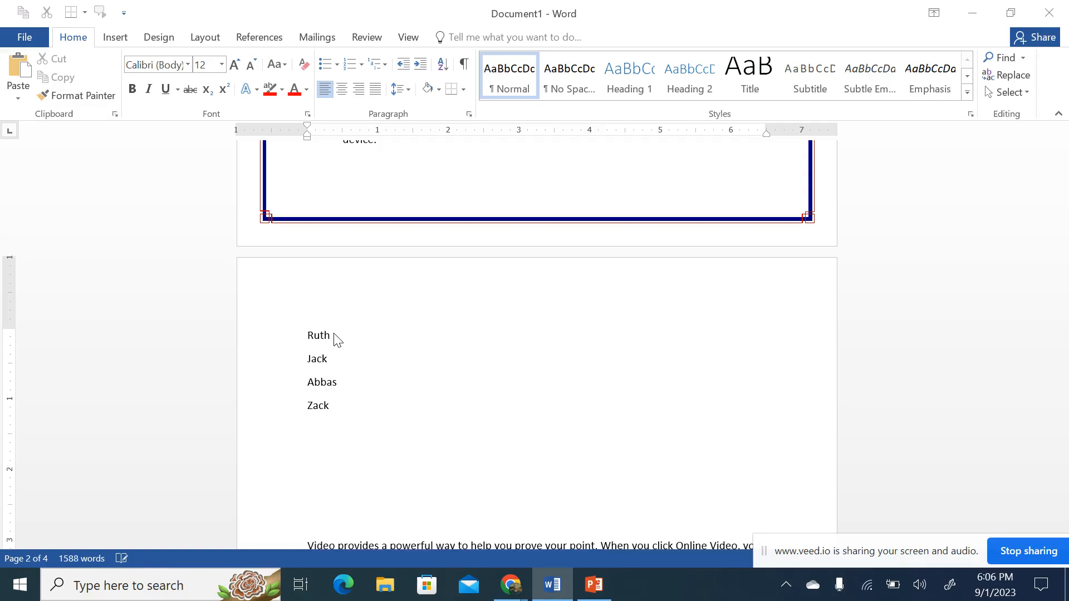
{"action": "type", "text": "Mack"}
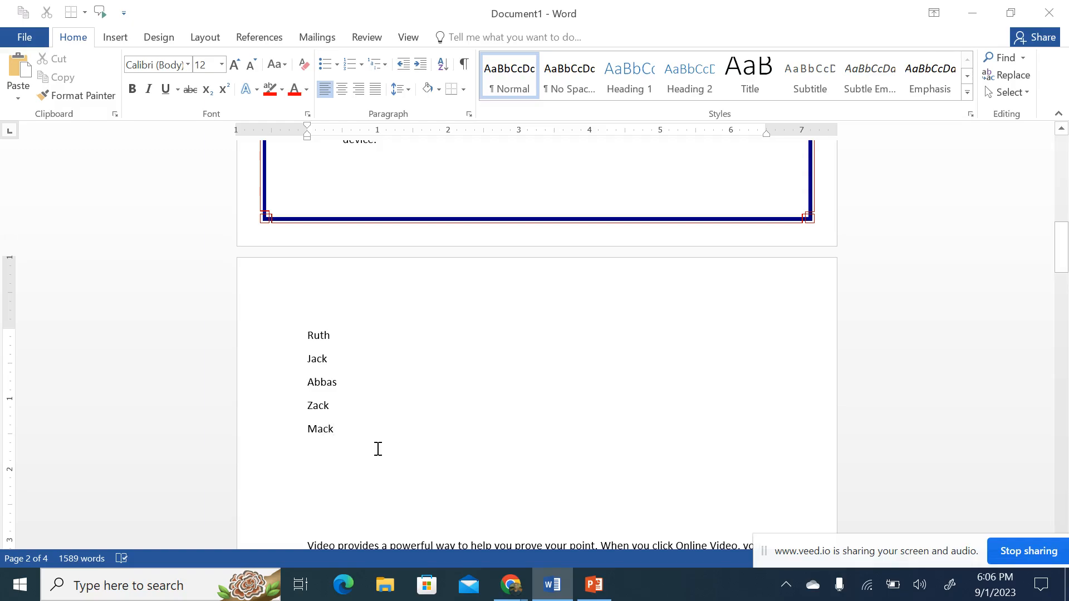
- Sort the five names by paragraph as text in ascending order, with no header row
{"action": "left_click_drag", "start_coordinate": [363, 457], "coordinate": [302, 330]}
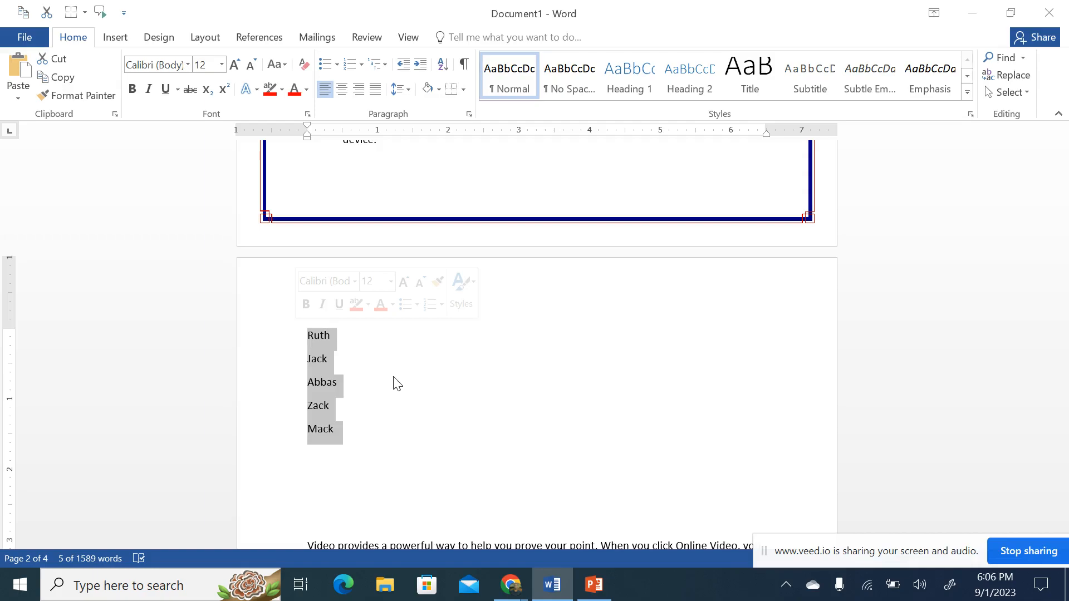
{"action": "left_click", "coordinate": [444, 66]}
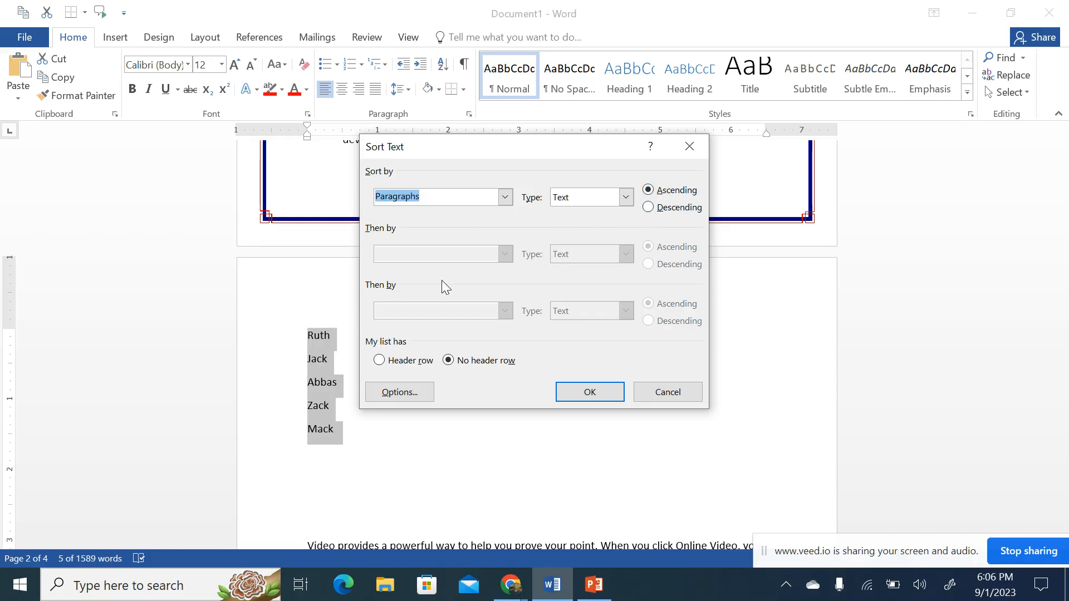
{"action": "left_click", "coordinate": [664, 208]}
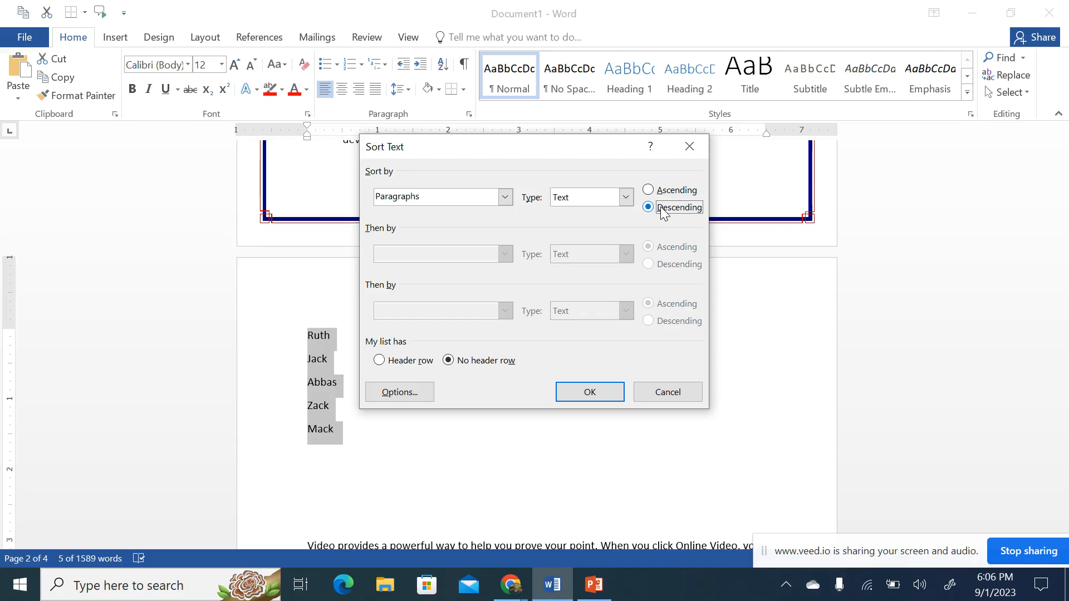
{"action": "left_click", "coordinate": [668, 194]}
{"action": "left_click", "coordinate": [595, 394]}
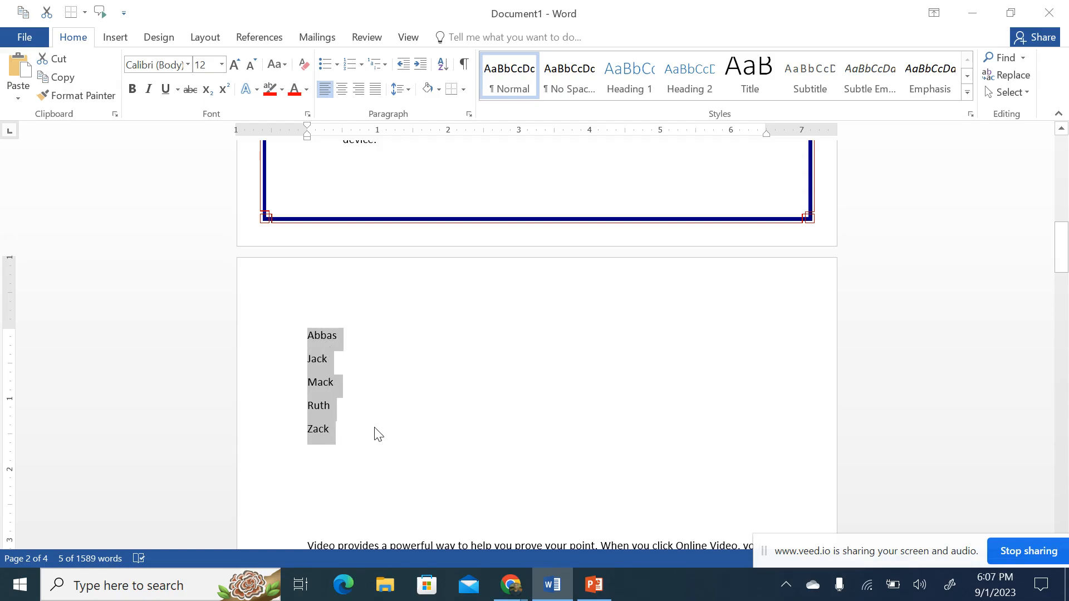
- Delete the sorted name list and the blank lines above page 2's first paragraph
{"action": "key", "text": "Delete"}
{"action": "key", "text": "Delete"}
{"action": "key", "text": "Delete"}
{"action": "key", "text": "Delete"}
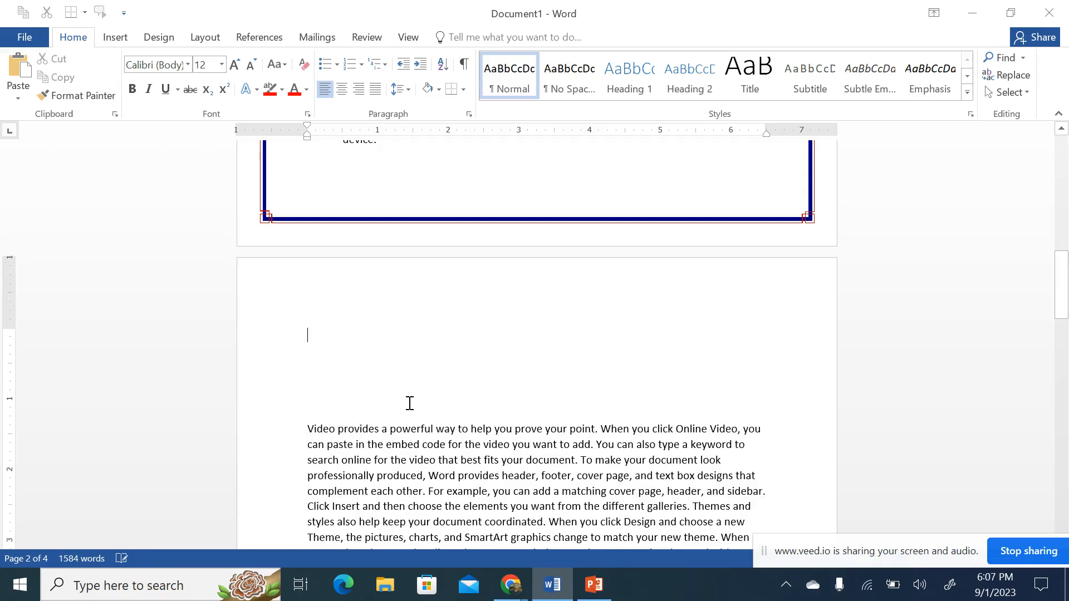
{"action": "key", "text": "Delete"}
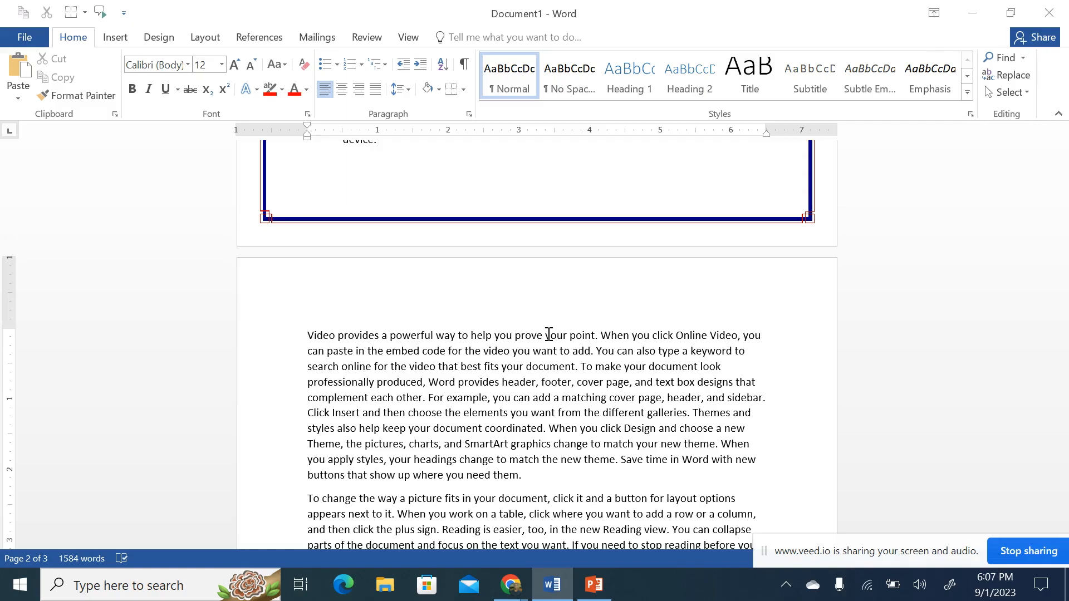
- Justify page 2's first paragraph and add an extra space after its first word, "Video"
{"action": "scroll", "coordinate": [549, 333], "scroll_direction": "down", "scroll_amount": 1}
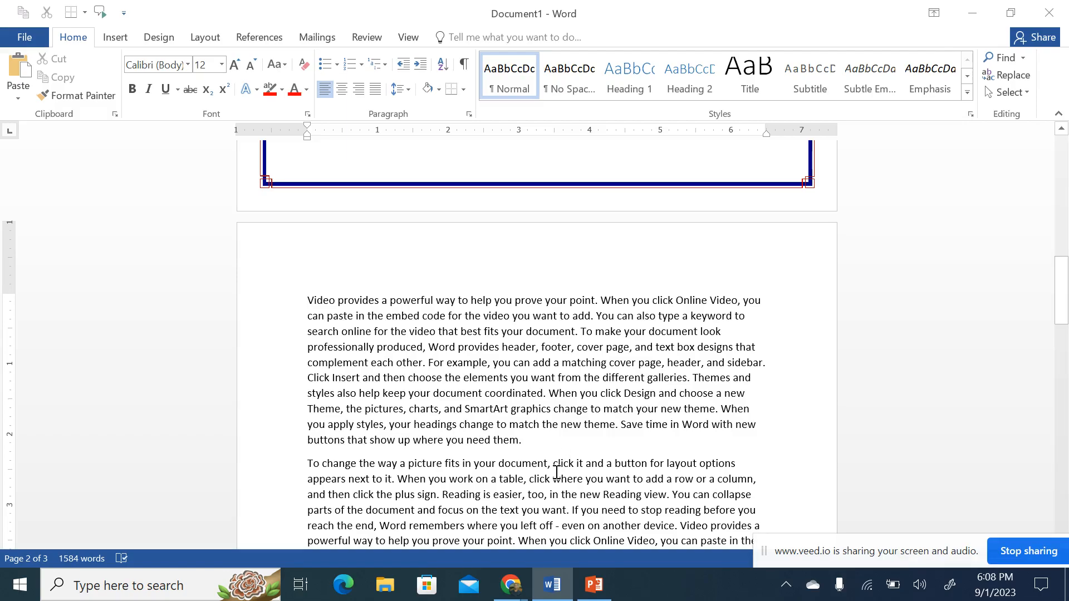
{"action": "left_click_drag", "start_coordinate": [518, 442], "coordinate": [305, 301]}
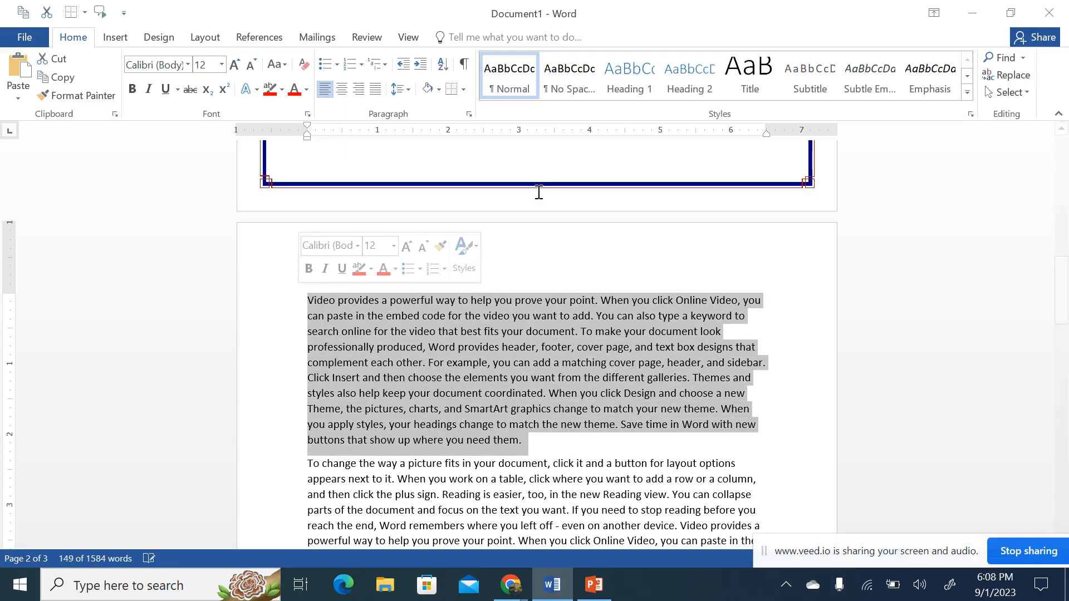
{"action": "left_click", "coordinate": [378, 93]}
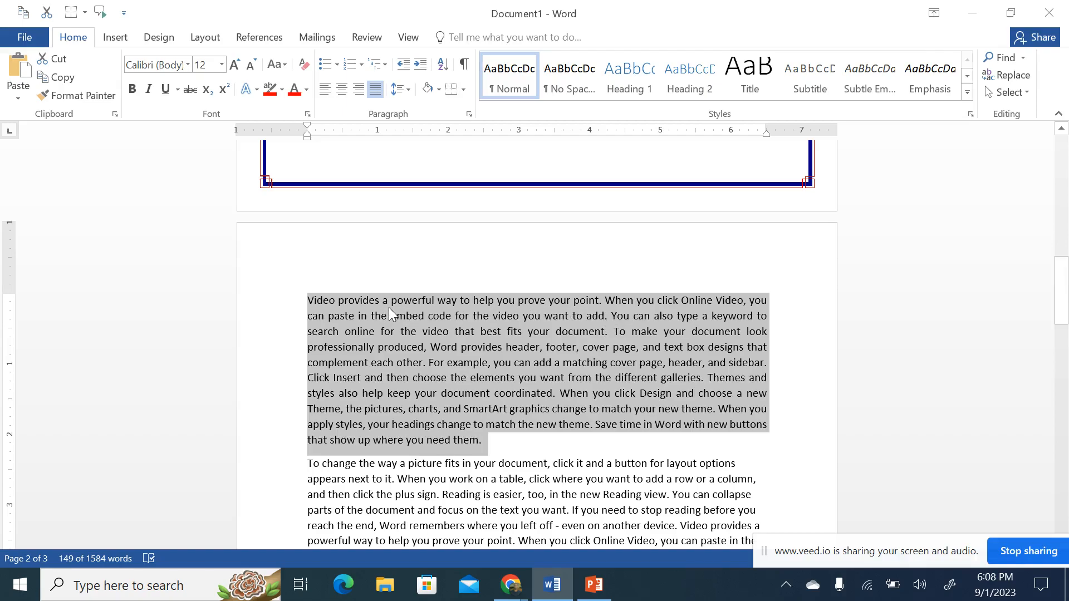
{"action": "left_click", "coordinate": [336, 301]}
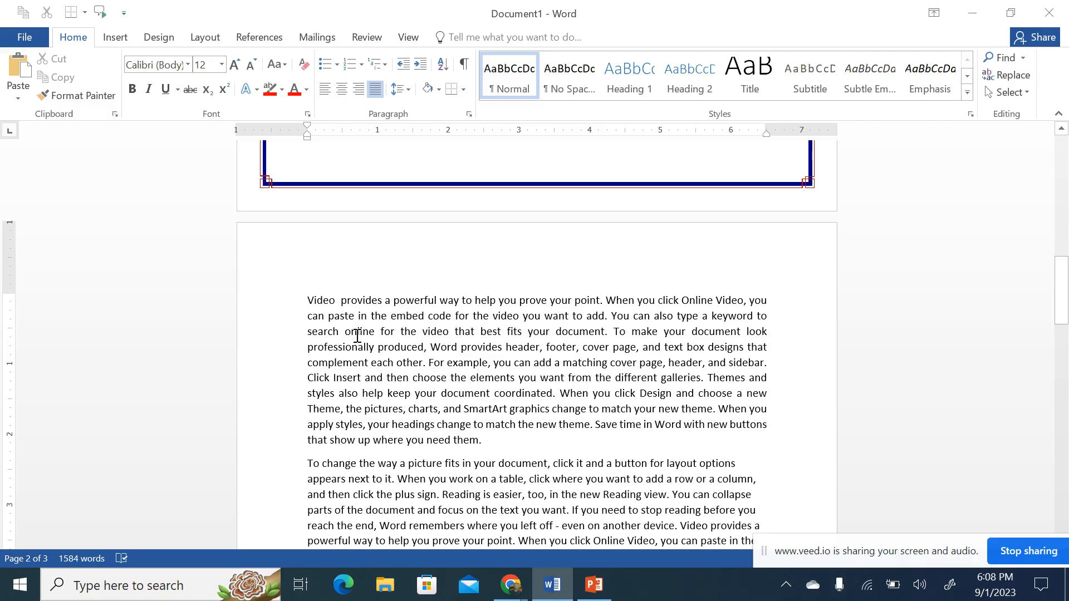
- Show the formatting marks and ignore the grammar flag on "Video provides" once
{"action": "left_click_drag", "start_coordinate": [482, 440], "coordinate": [307, 299]}
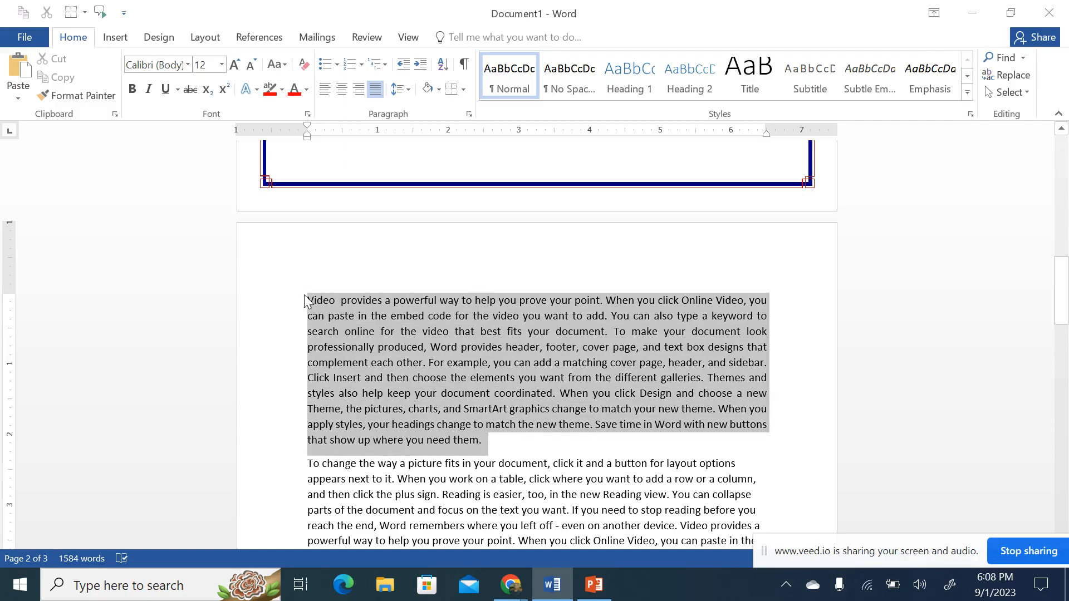
{"action": "left_click", "coordinate": [465, 65]}
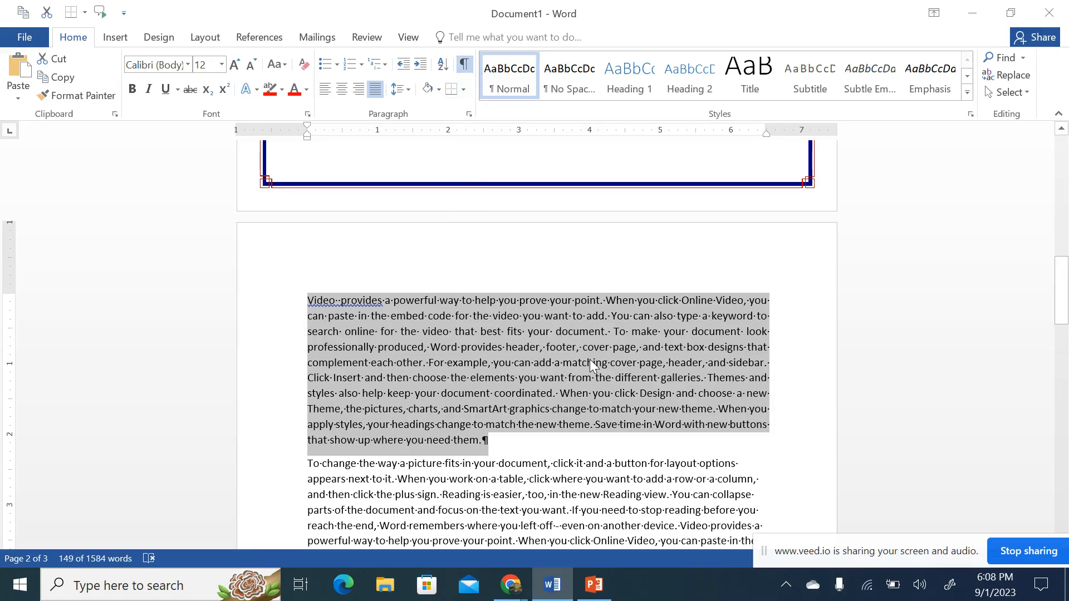
{"action": "right_click", "coordinate": [358, 302]}
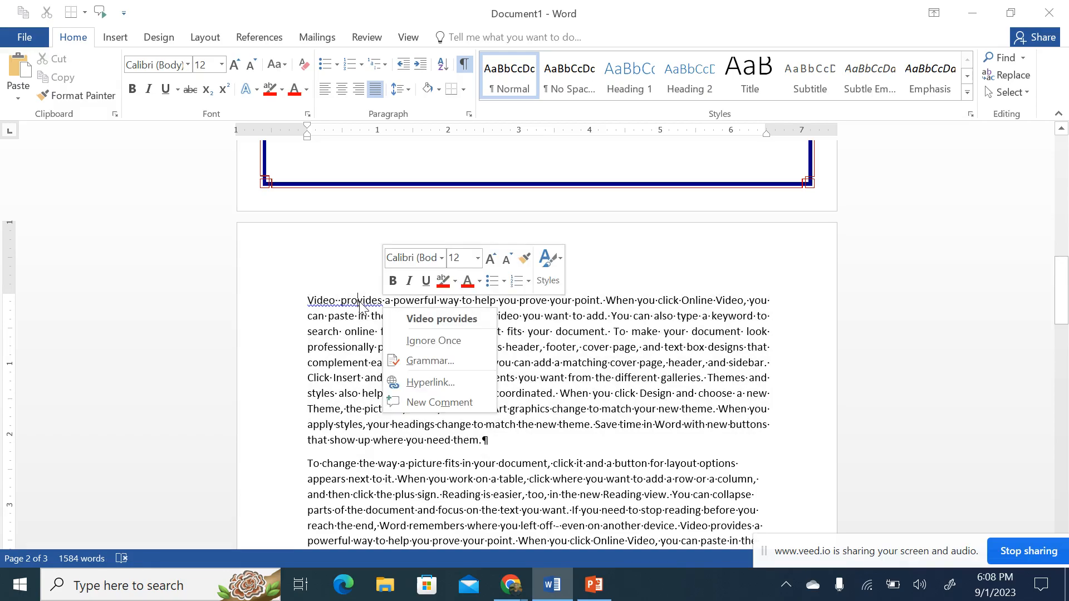
{"action": "left_click", "coordinate": [425, 341]}
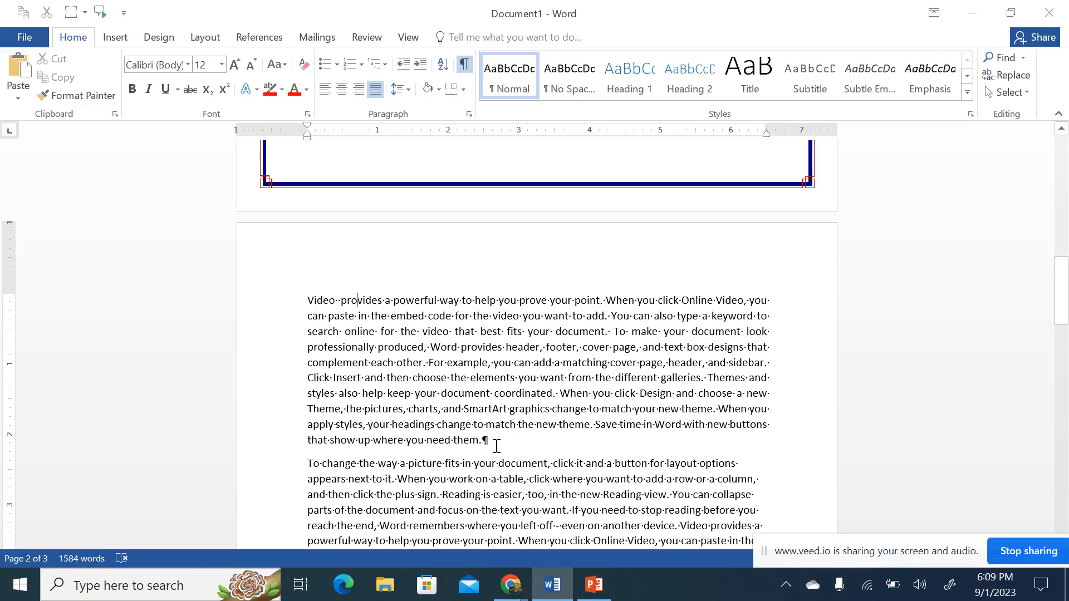
- Hide the formatting marks and insert a manual line break at the end of page 2's first paragraph
{"action": "left_click_drag", "start_coordinate": [484, 441], "coordinate": [269, 303]}
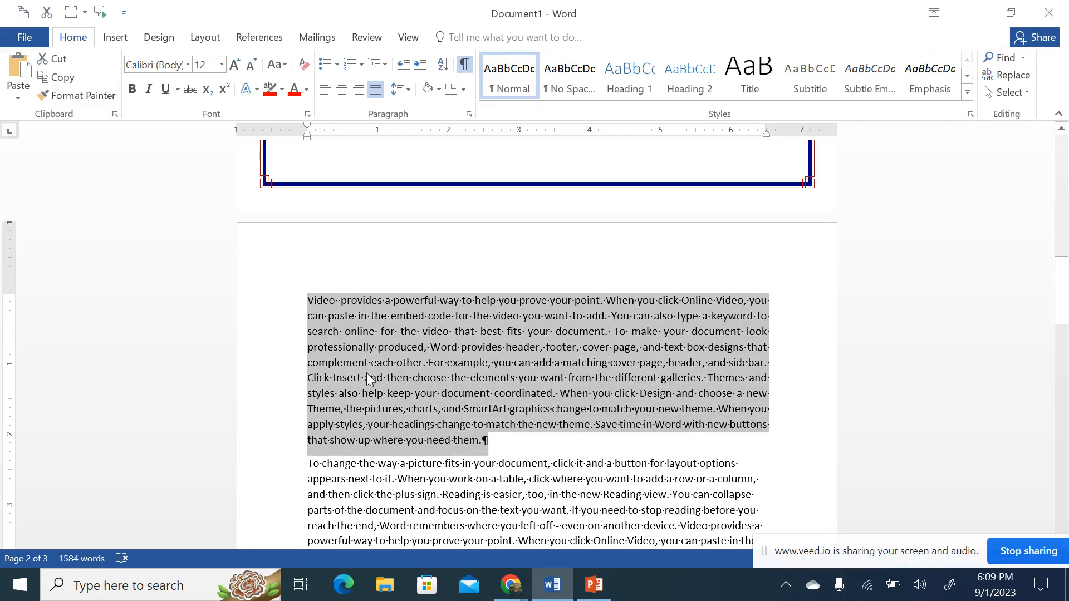
{"action": "key", "text": "ctrl+shift+8"}
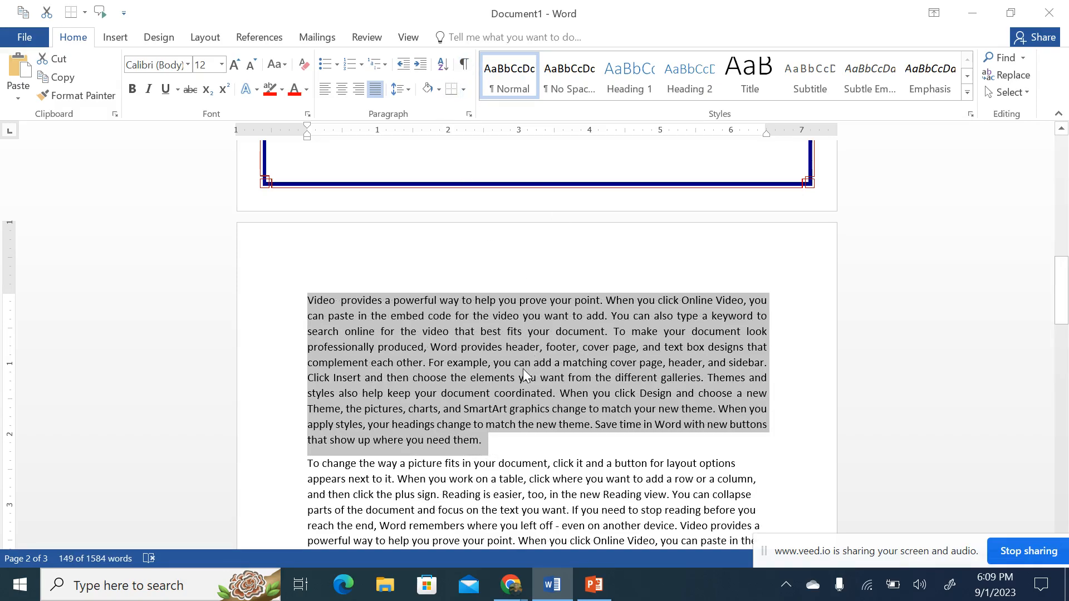
{"action": "left_click", "coordinate": [492, 442]}
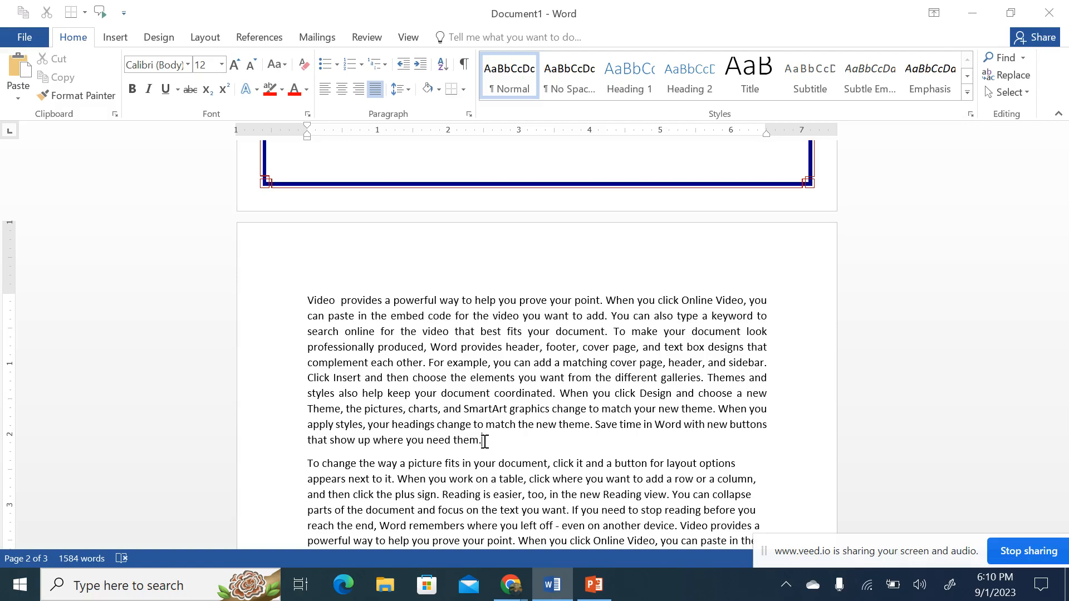
{"action": "key", "text": "shift+Return"}
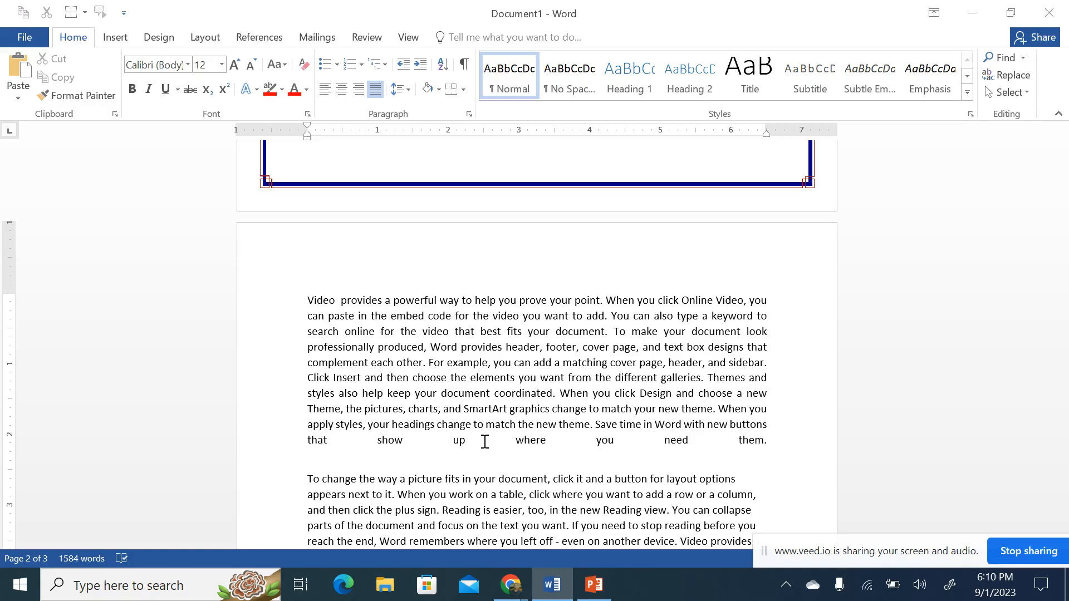
- Search Windows for the On-Screen Keyboard, open it to view its key layout, and close it
{"action": "left_click", "coordinate": [82, 589]}
{"action": "type", "text": "onscree"}
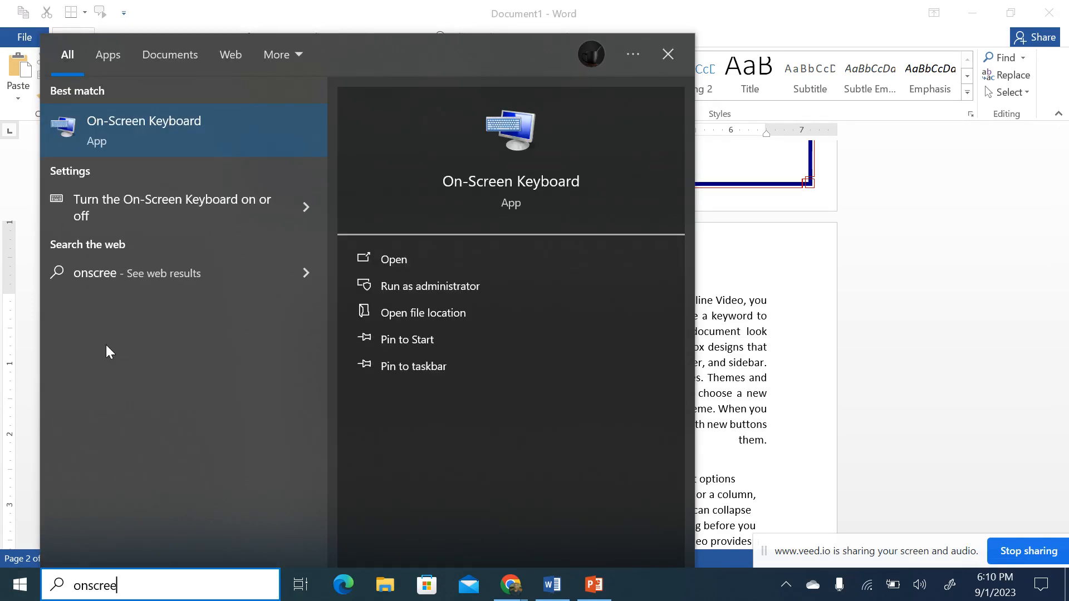
{"action": "left_click", "coordinate": [186, 140]}
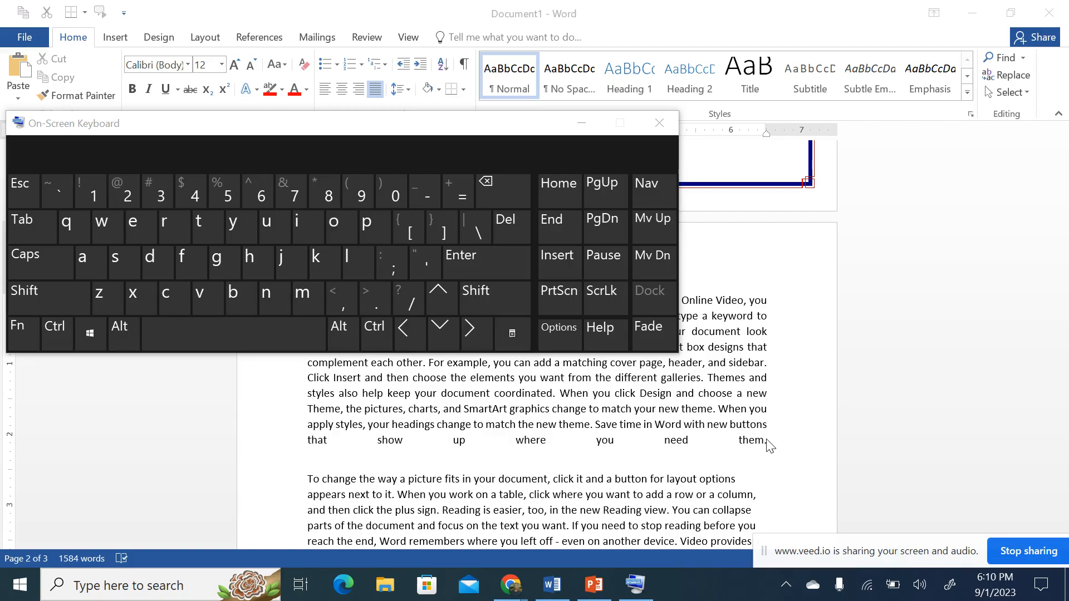
{"action": "left_click", "coordinate": [658, 124]}
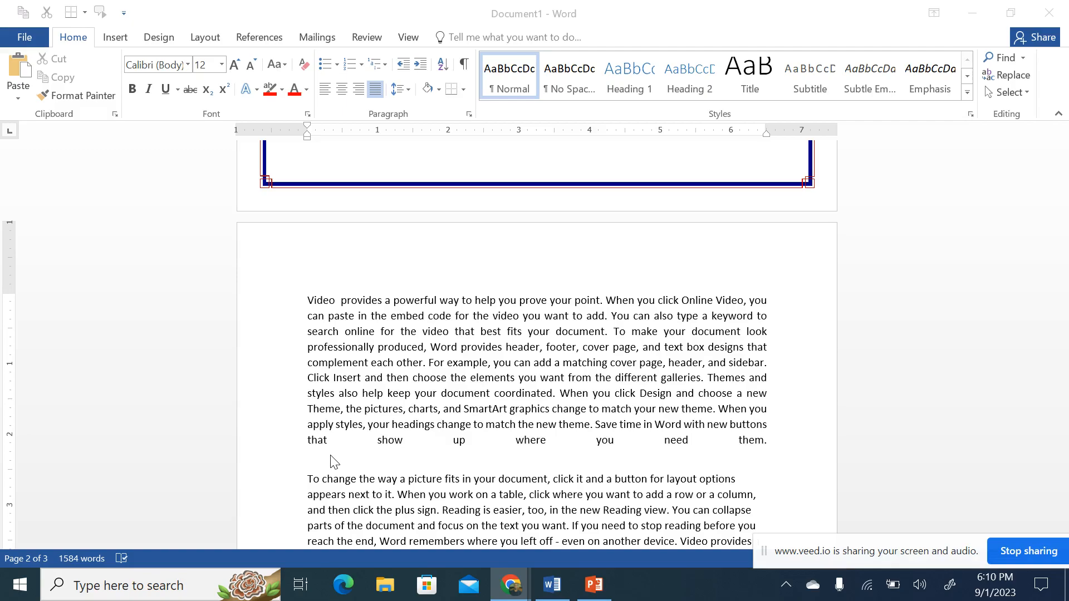
- Return page 2's first paragraph to left alignment and show the formatting marks
{"action": "left_click", "coordinate": [768, 443]}
{"action": "left_click_drag", "start_coordinate": [769, 443], "coordinate": [306, 301]}
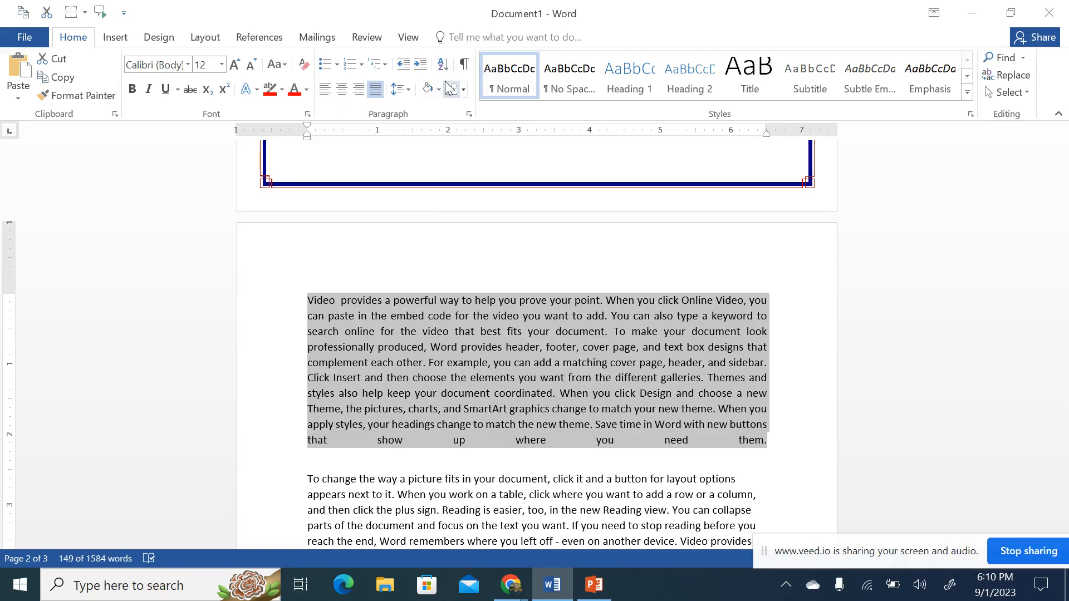
{"action": "left_click", "coordinate": [376, 89]}
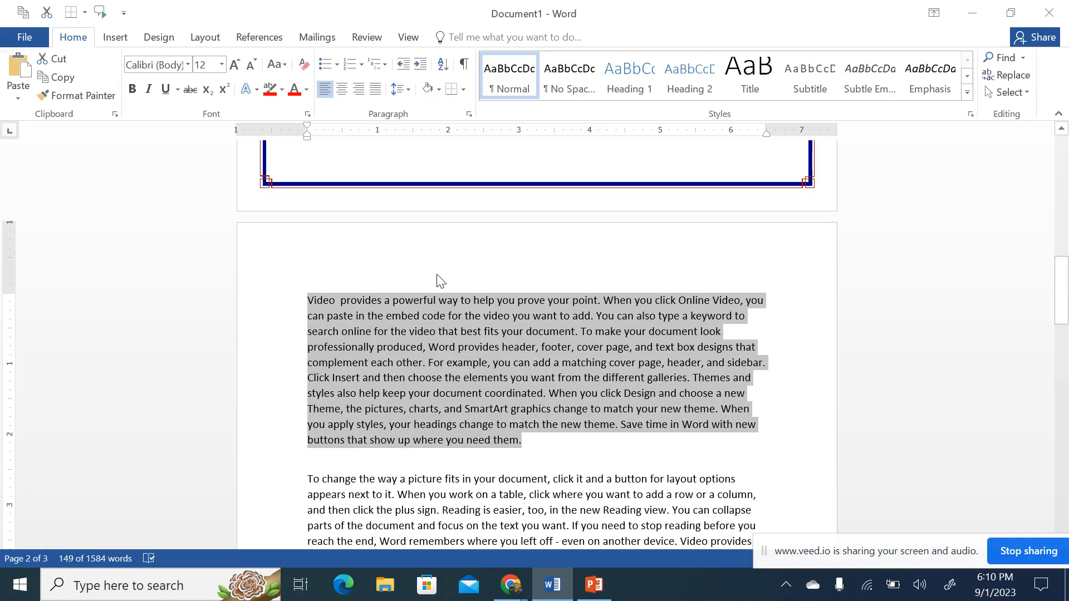
{"action": "left_click", "coordinate": [464, 64]}
{"action": "left_click", "coordinate": [564, 456]}
{"action": "left_click", "coordinate": [534, 443]}
- Try font size 24 on page 2's first paragraph to examine its closing line-break mark, and undo the size change
{"action": "left_click_drag", "start_coordinate": [551, 444], "coordinate": [294, 279]}
{"action": "left_click", "coordinate": [221, 65]}
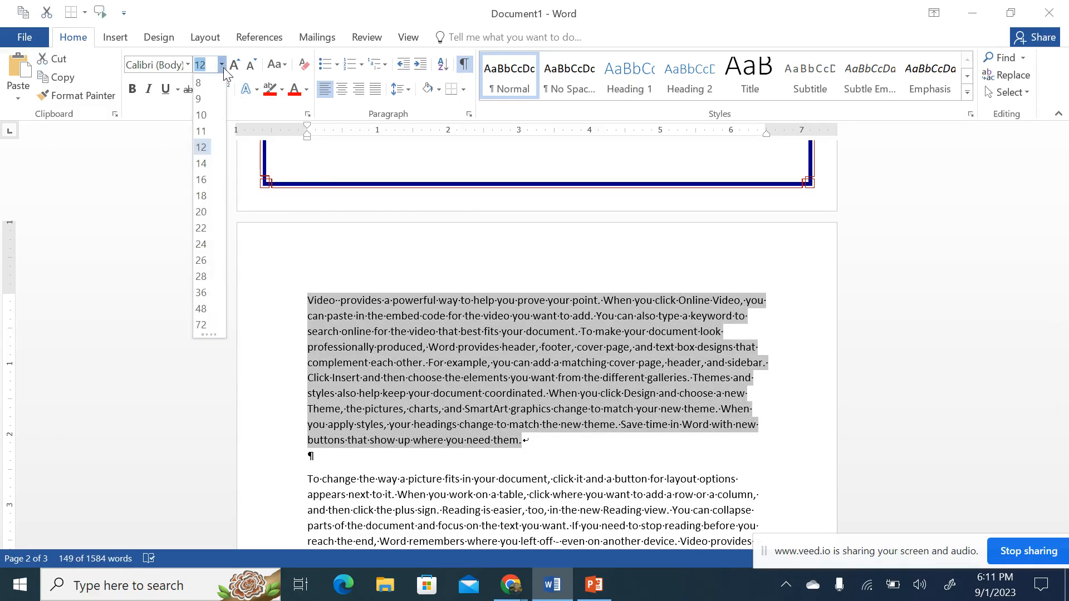
{"action": "left_click", "coordinate": [201, 243]}
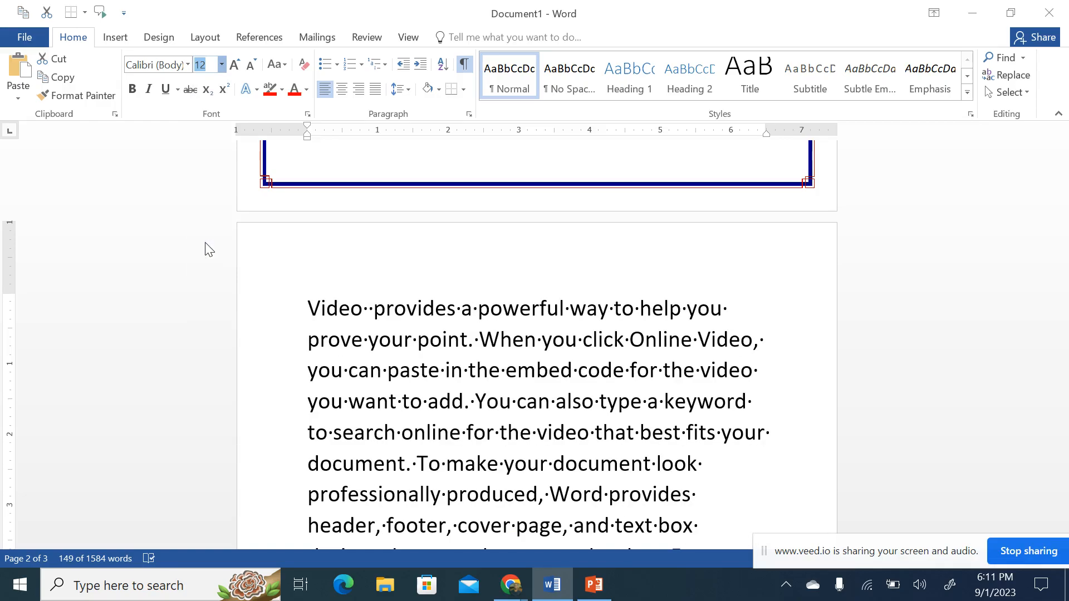
{"action": "scroll", "coordinate": [630, 359], "scroll_direction": "down", "scroll_amount": 10}
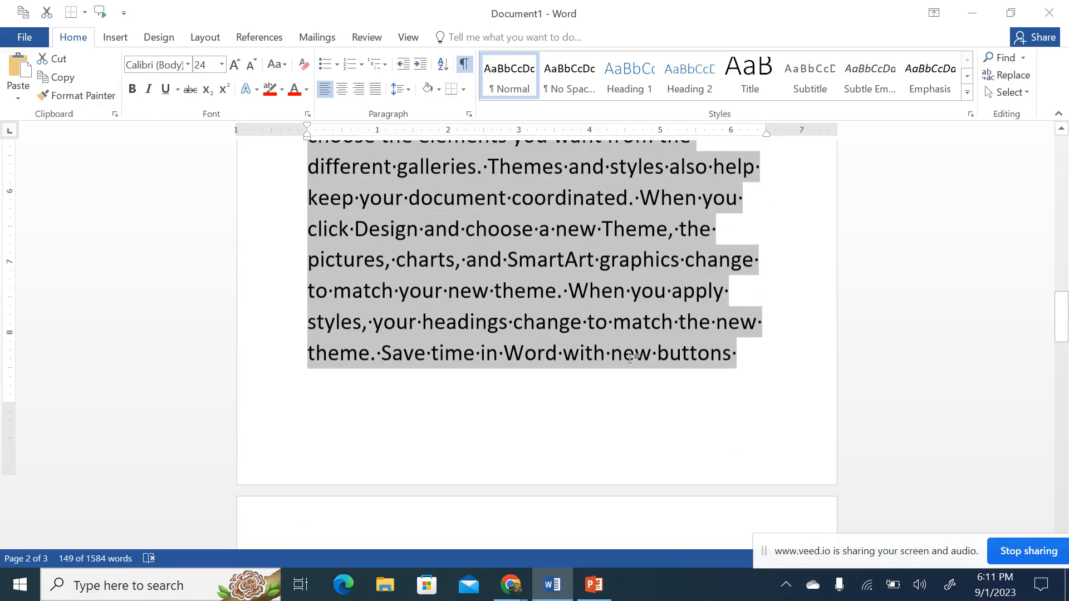
{"action": "scroll", "coordinate": [631, 359], "scroll_direction": "down", "scroll_amount": 4}
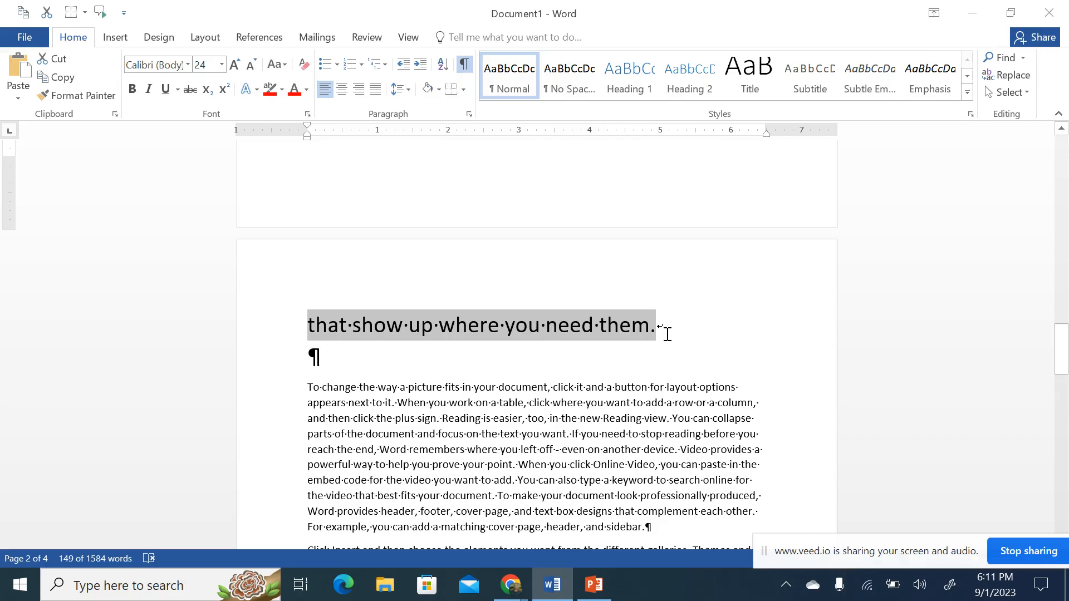
{"action": "key", "text": "ctrl+z"}
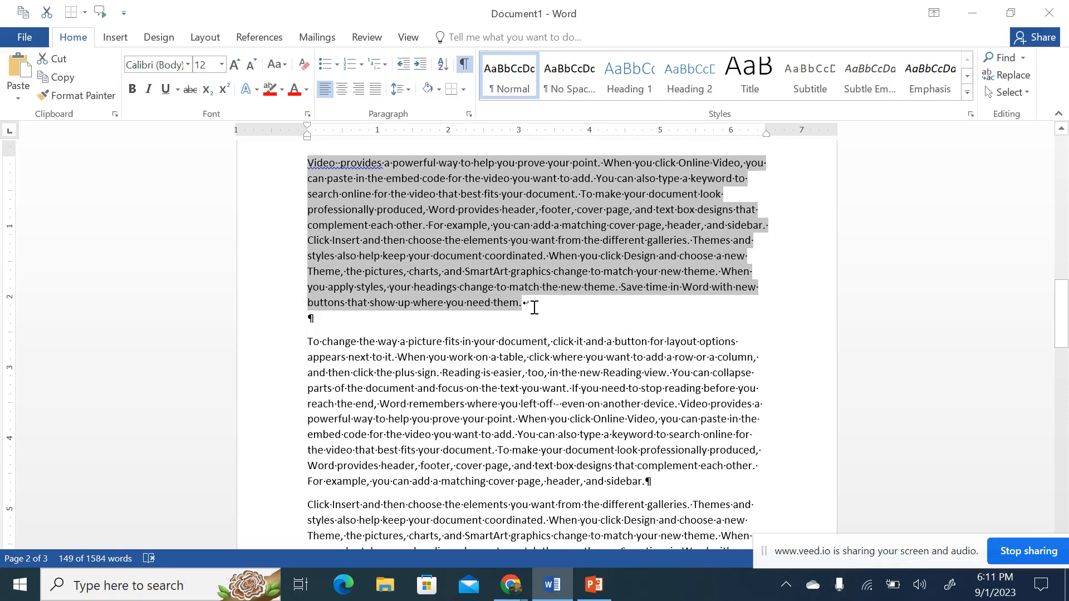
- Examine the paragraph marks and line-break mark throughout the text on pages 2 and 3
{"action": "left_click", "coordinate": [544, 313]}
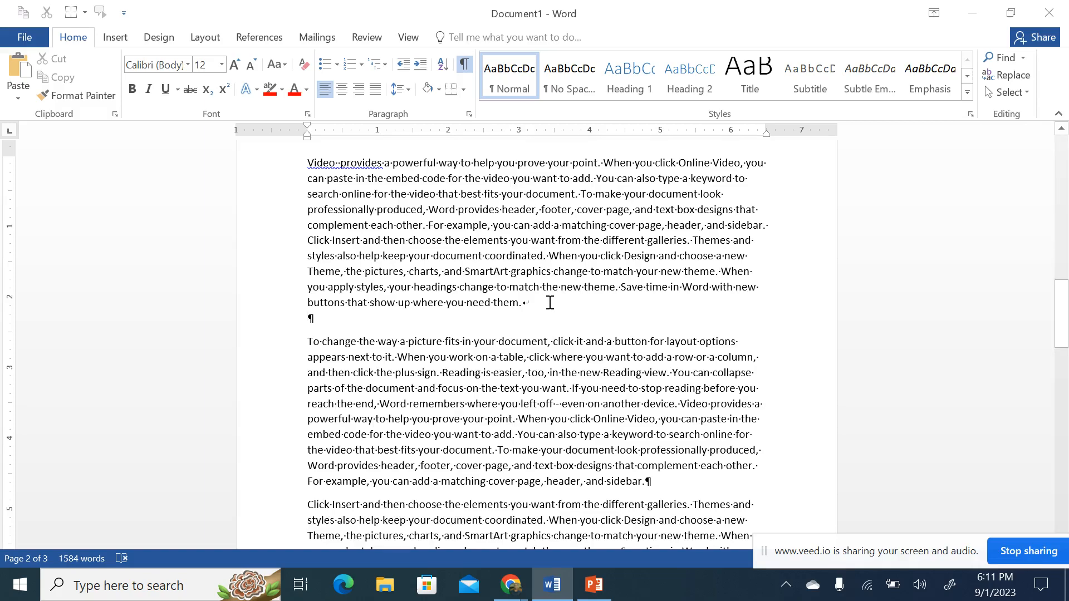
{"action": "scroll", "coordinate": [657, 304], "scroll_direction": "up", "scroll_amount": 8}
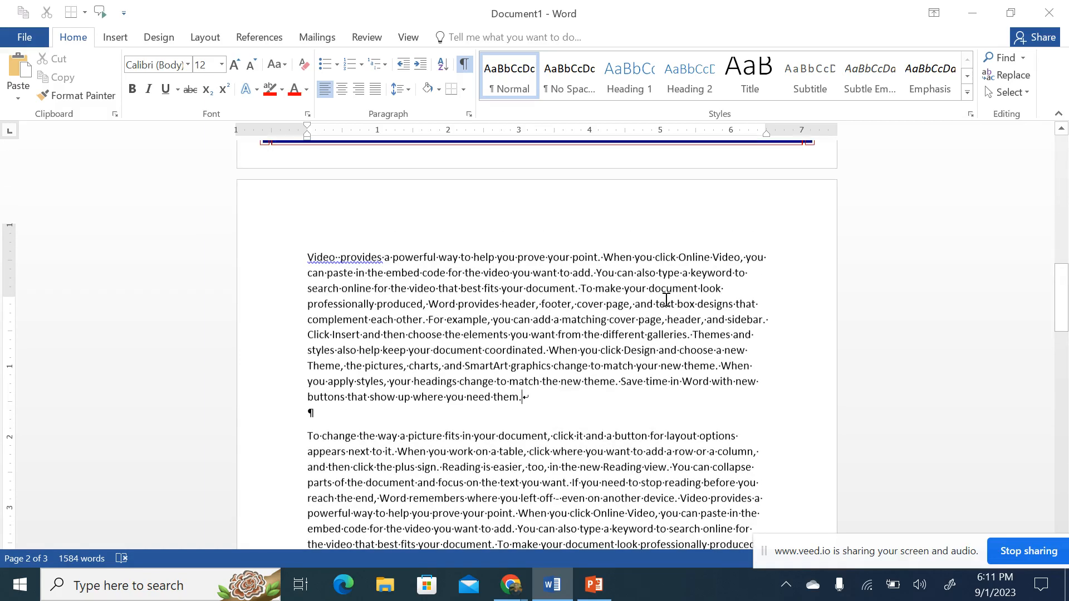
{"action": "scroll", "coordinate": [676, 290], "scroll_direction": "up", "scroll_amount": 9}
{"action": "scroll", "coordinate": [690, 273], "scroll_direction": "down", "scroll_amount": 6}
{"action": "scroll", "coordinate": [693, 265], "scroll_direction": "down", "scroll_amount": 15}
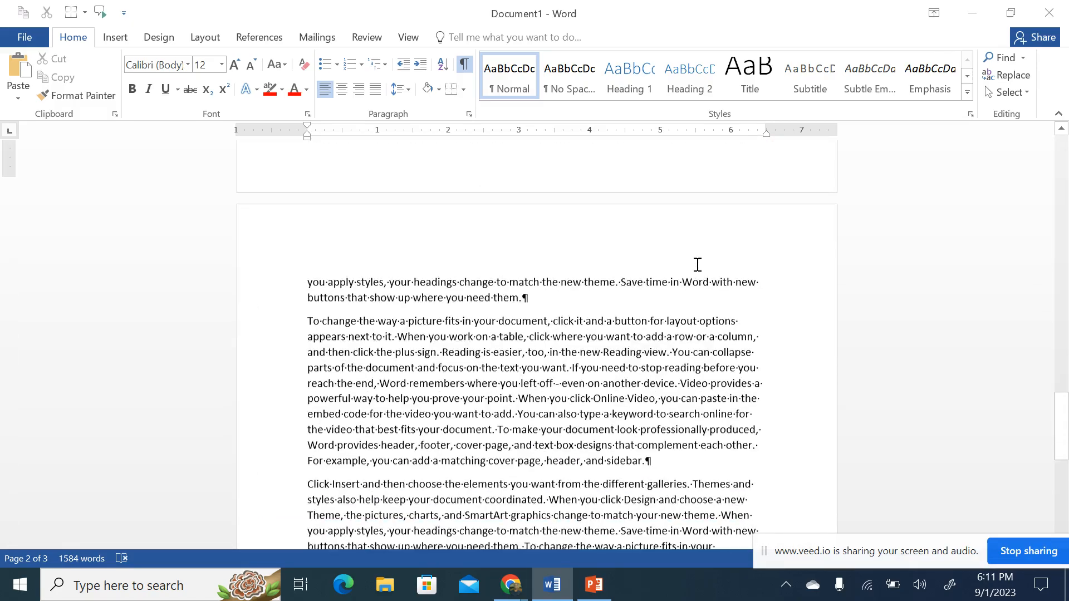
{"action": "scroll", "coordinate": [697, 265], "scroll_direction": "down", "scroll_amount": 1}
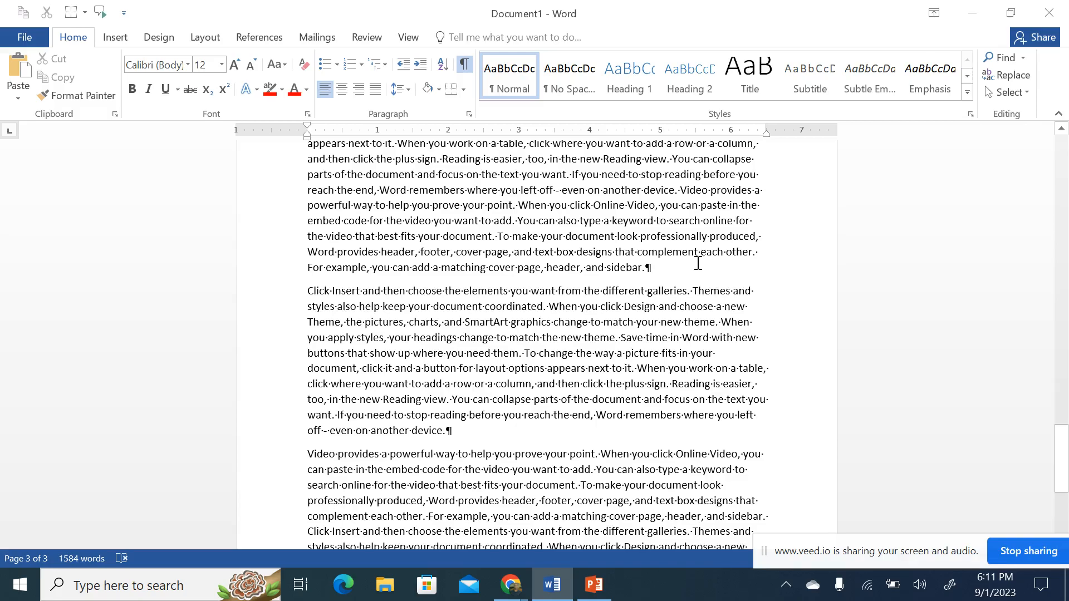
{"action": "scroll", "coordinate": [696, 263], "scroll_direction": "up", "scroll_amount": 8}
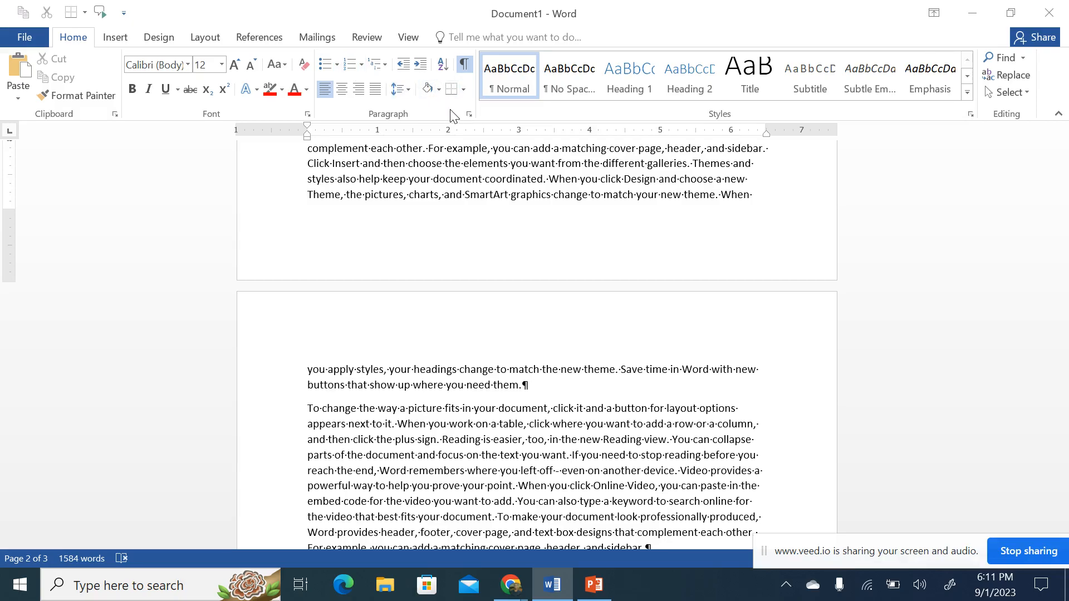
- Open the paragraph settings to view the indentation and spacing options, and close them without changes
{"action": "left_click", "coordinate": [469, 114]}
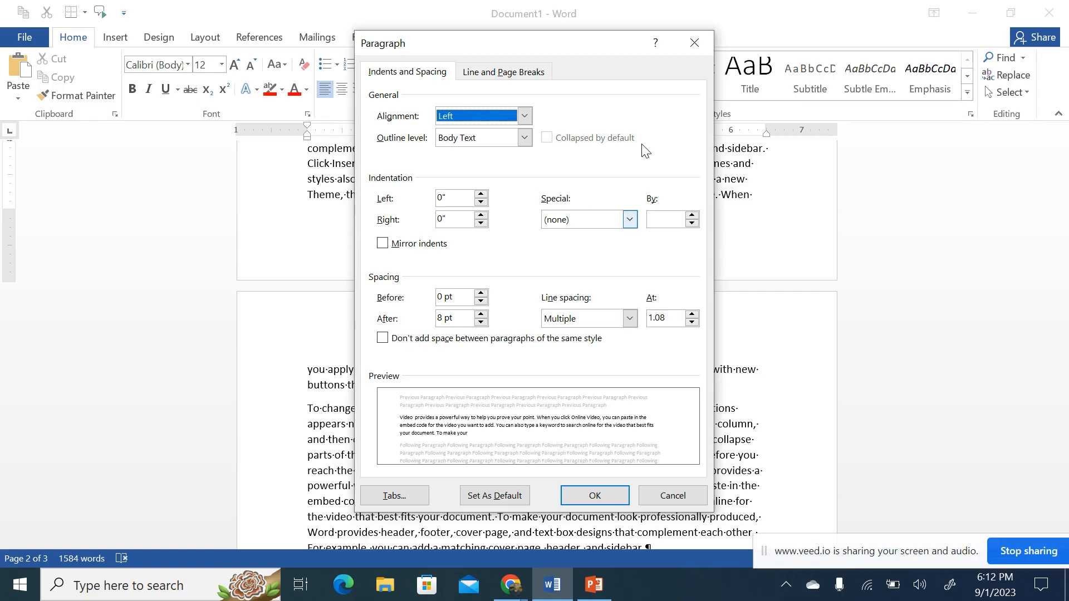
{"action": "left_click", "coordinate": [692, 50]}
{"action": "scroll", "coordinate": [638, 356], "scroll_direction": "down", "scroll_amount": 5}
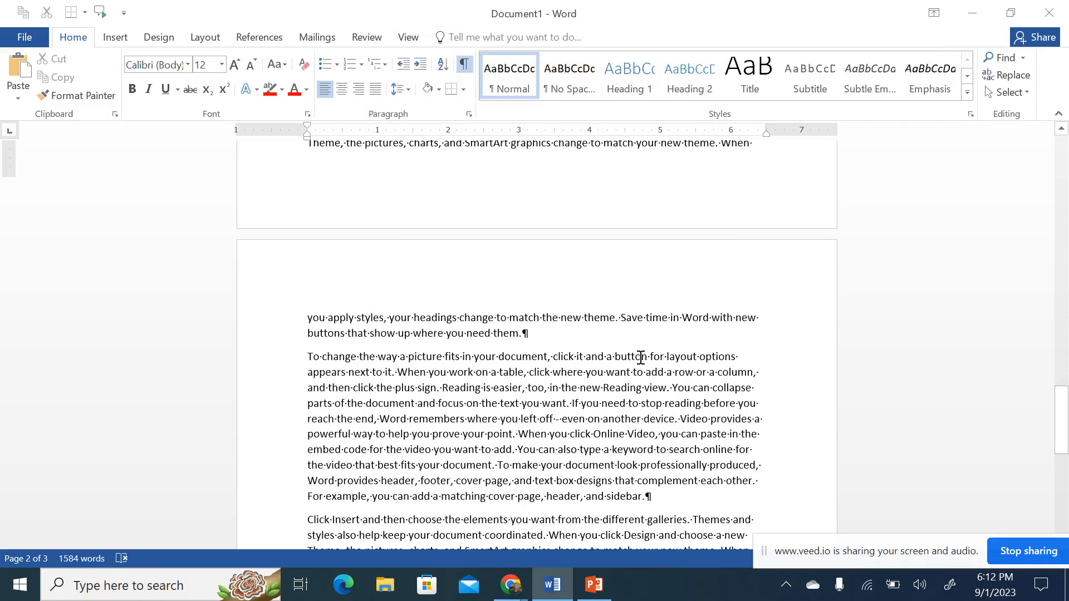
- Hide the formatting marks and delete the blank line below page 2's first paragraph
{"action": "left_click", "coordinate": [464, 65]}
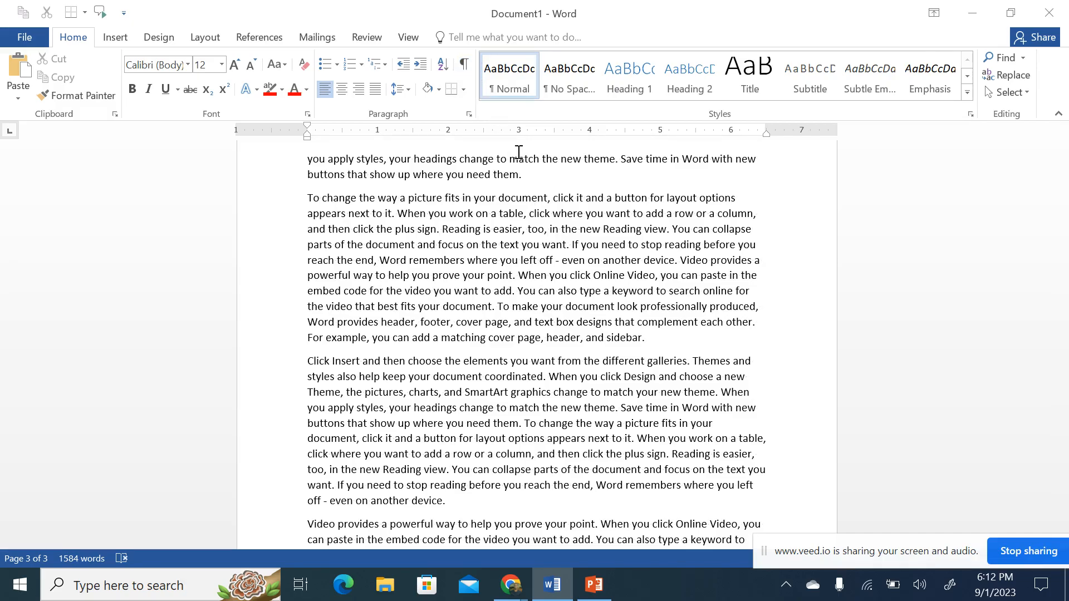
{"action": "scroll", "coordinate": [538, 255], "scroll_direction": "up", "scroll_amount": 3}
{"action": "scroll", "coordinate": [539, 256], "scroll_direction": "down", "scroll_amount": 7}
{"action": "scroll", "coordinate": [544, 255], "scroll_direction": "up", "scroll_amount": 6}
{"action": "scroll", "coordinate": [544, 254], "scroll_direction": "up", "scroll_amount": 4}
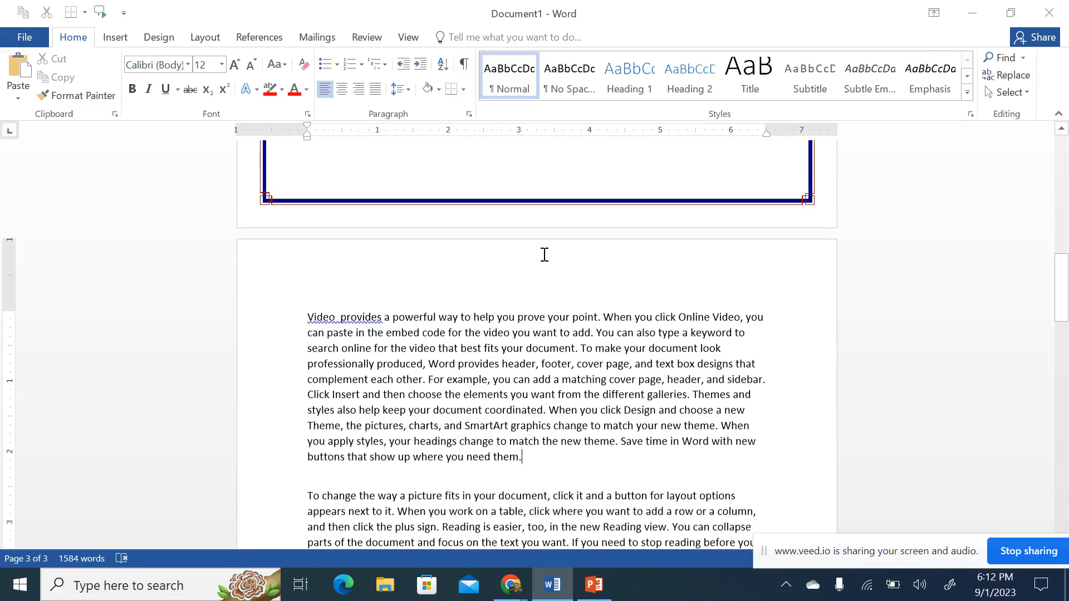
{"action": "scroll", "coordinate": [550, 253], "scroll_direction": "down", "scroll_amount": 2}
{"action": "left_click", "coordinate": [327, 372]}
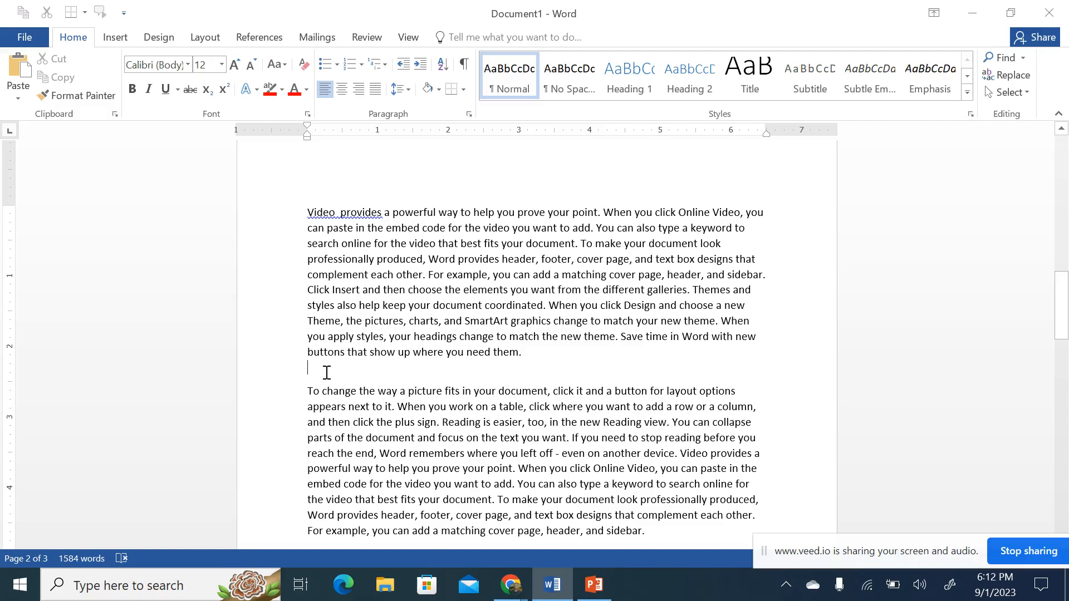
{"action": "key", "text": "Delete"}
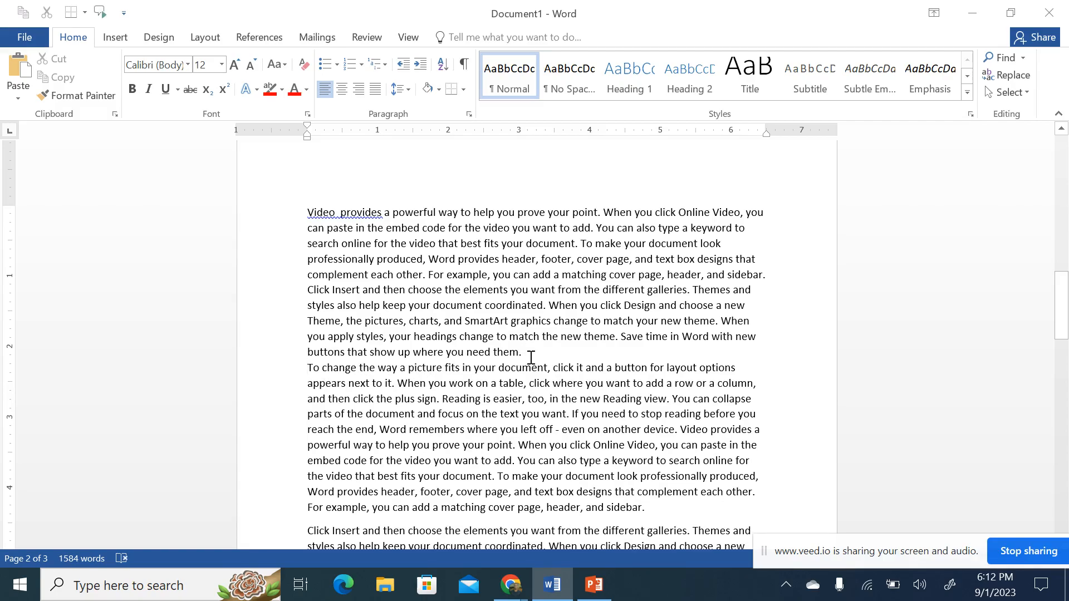
- Colour page 2's second paragraph red and its first paragraph green
{"action": "left_click_drag", "start_coordinate": [644, 508], "coordinate": [304, 368]}
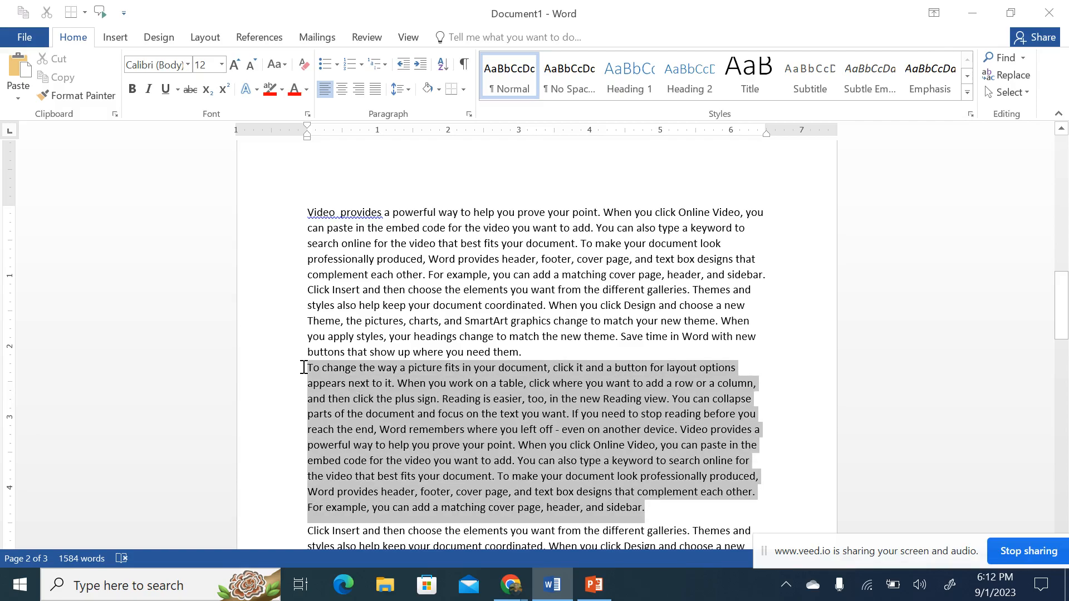
{"action": "left_click", "coordinate": [294, 89]}
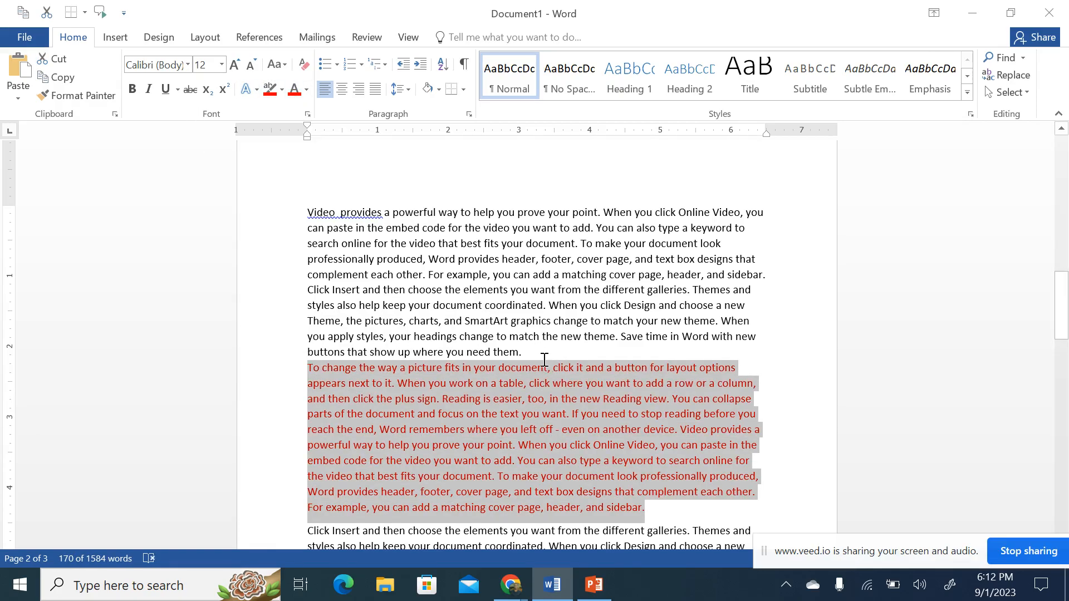
{"action": "left_click_drag", "start_coordinate": [523, 352], "coordinate": [308, 207]}
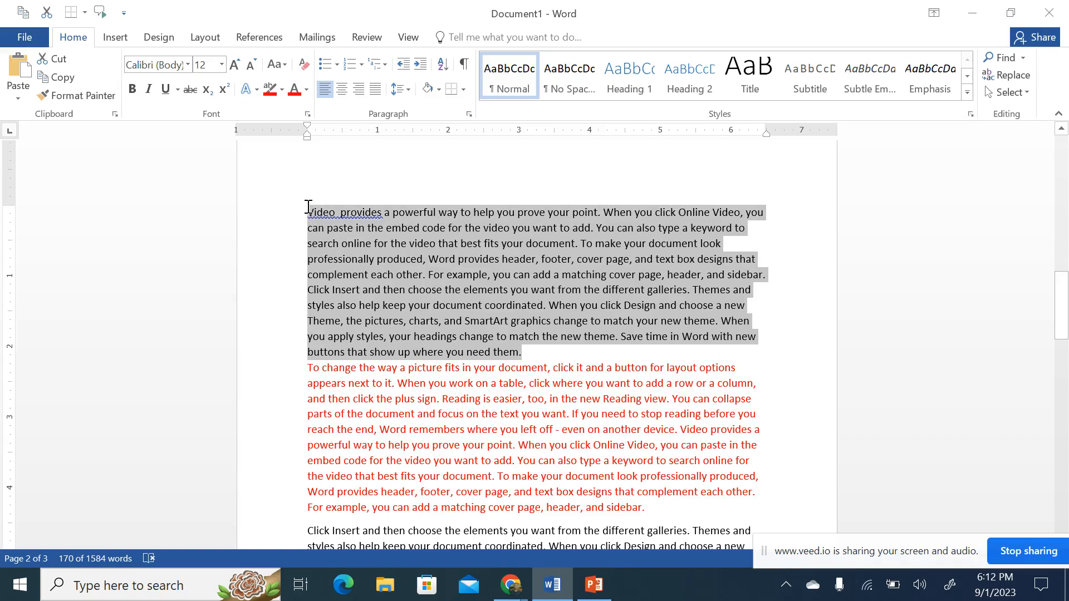
{"action": "left_click", "coordinate": [306, 89]}
{"action": "left_click", "coordinate": [410, 143]}
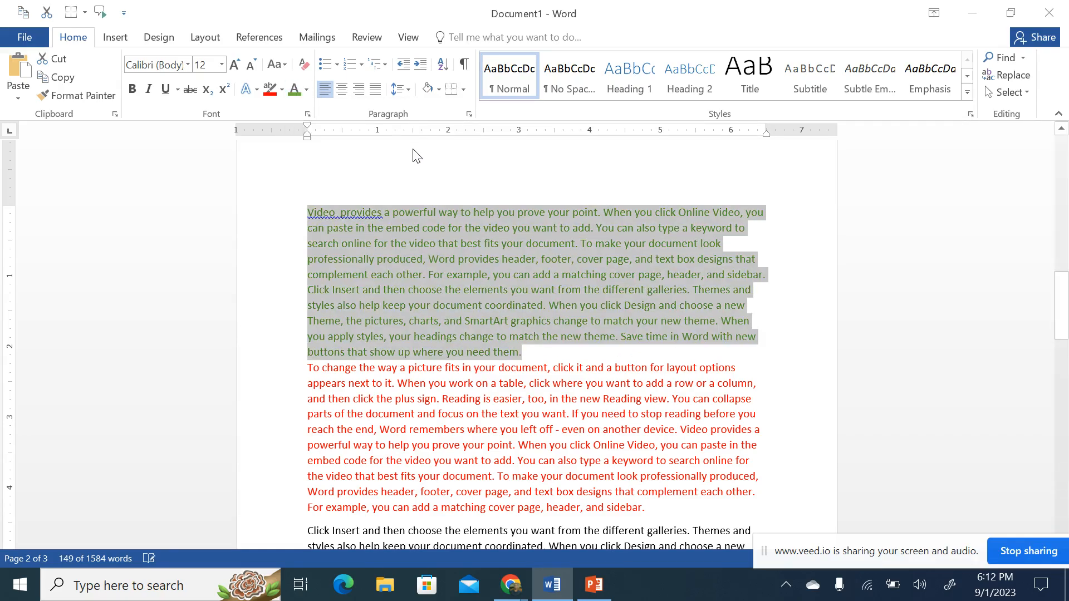
{"action": "left_click", "coordinate": [687, 370]}
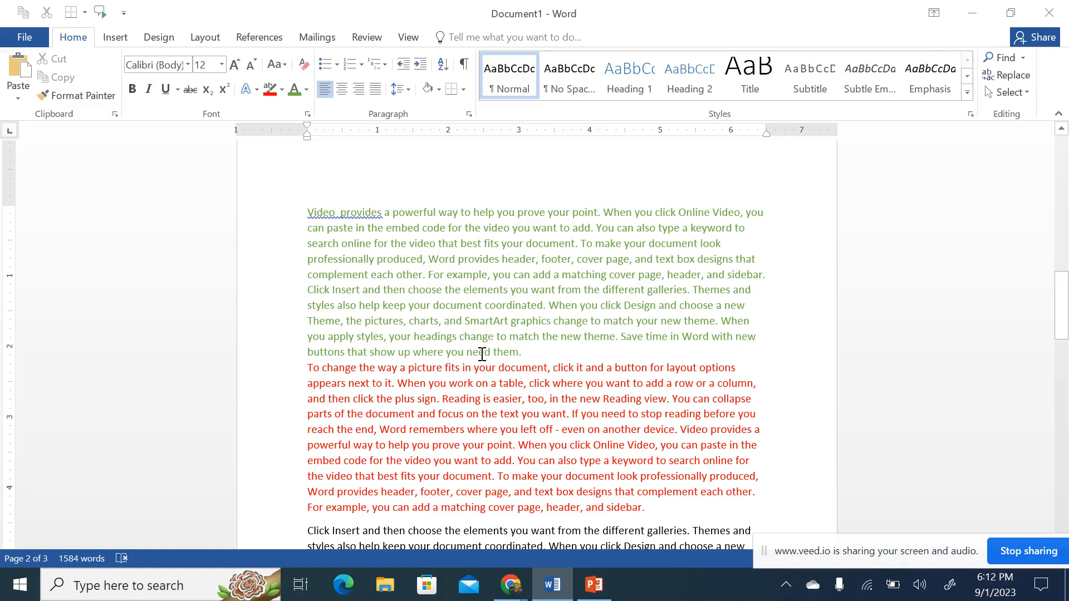
- Set the spacing before the red paragraph on page 2 to 30 pt
{"action": "left_click_drag", "start_coordinate": [649, 508], "coordinate": [308, 369]}
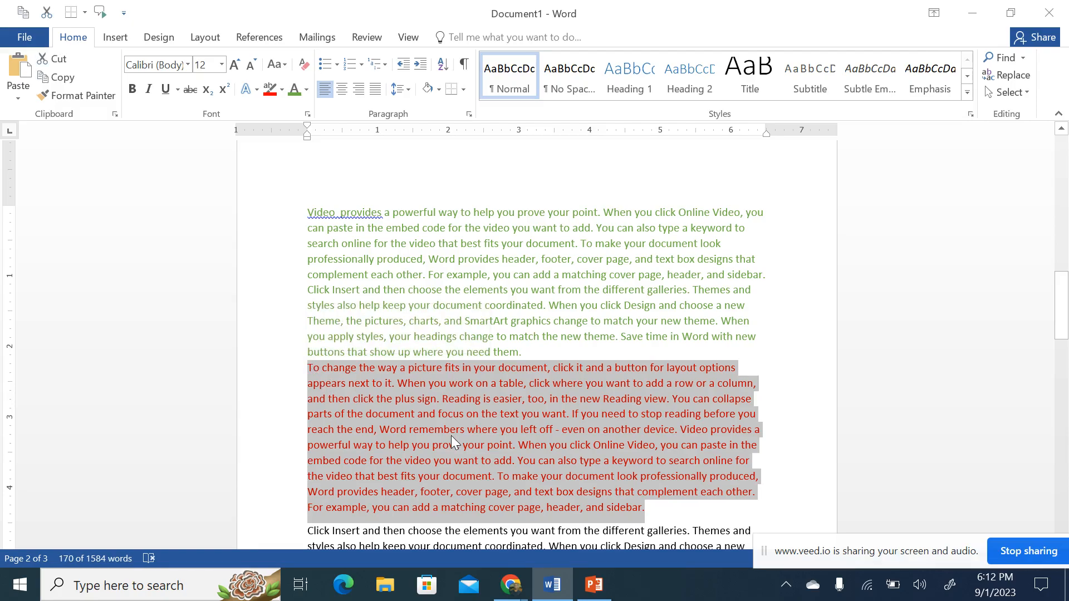
{"action": "left_click", "coordinate": [468, 114]}
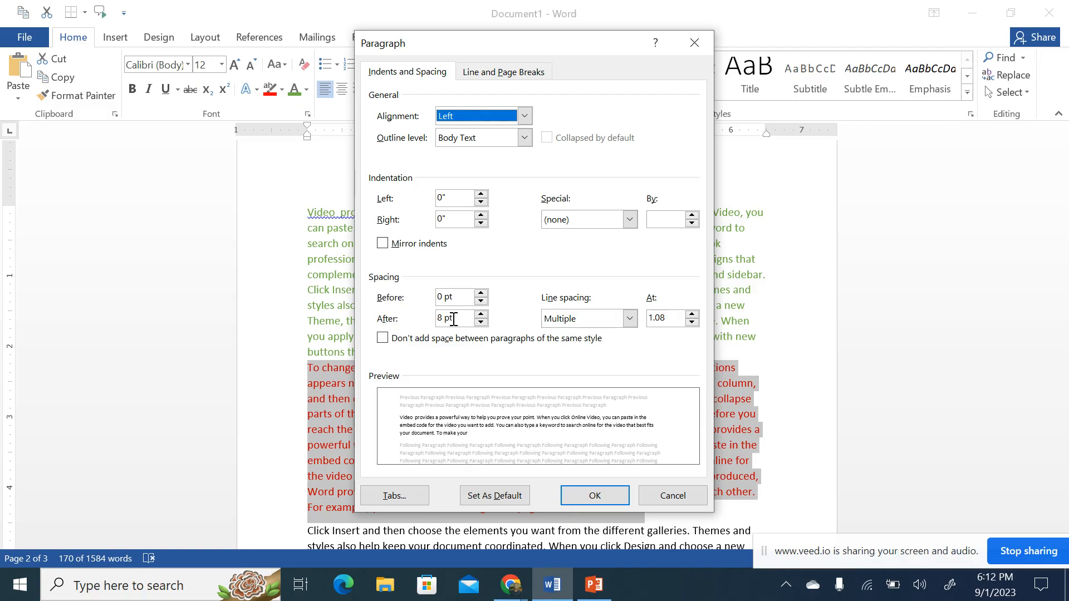
{"action": "left_click", "coordinate": [442, 296]}
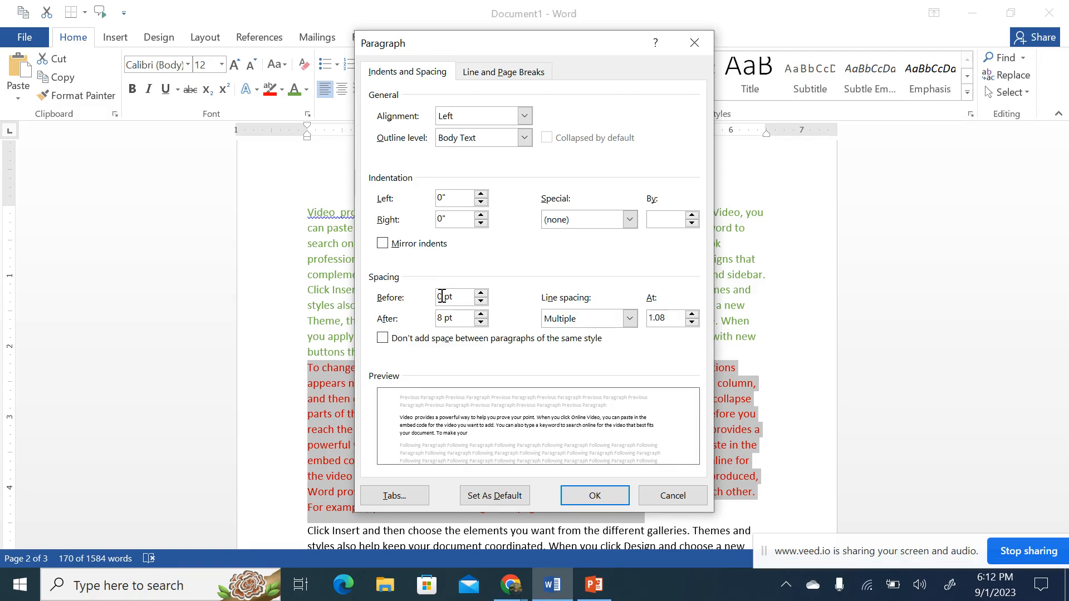
{"action": "key", "text": "BackSpace"}
{"action": "type", "text": "1"}
{"action": "key", "text": "BackSpace"}
{"action": "type", "text": "30"}
{"action": "left_click", "coordinate": [596, 499]}
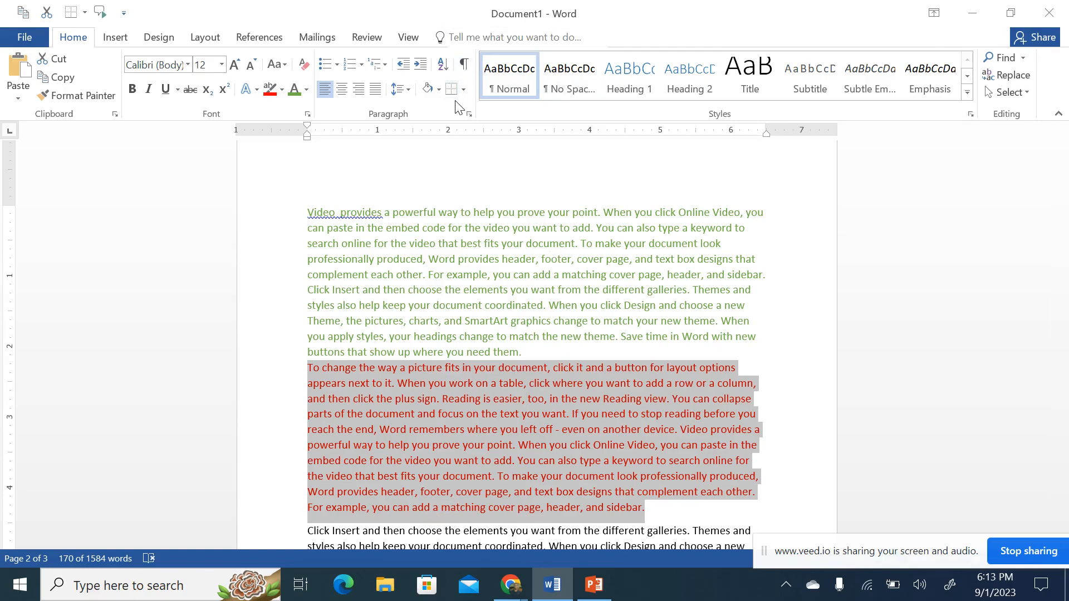
- Increase the spacing before the red paragraph to 48 pt in the paragraph settings
{"action": "left_click", "coordinate": [468, 114]}
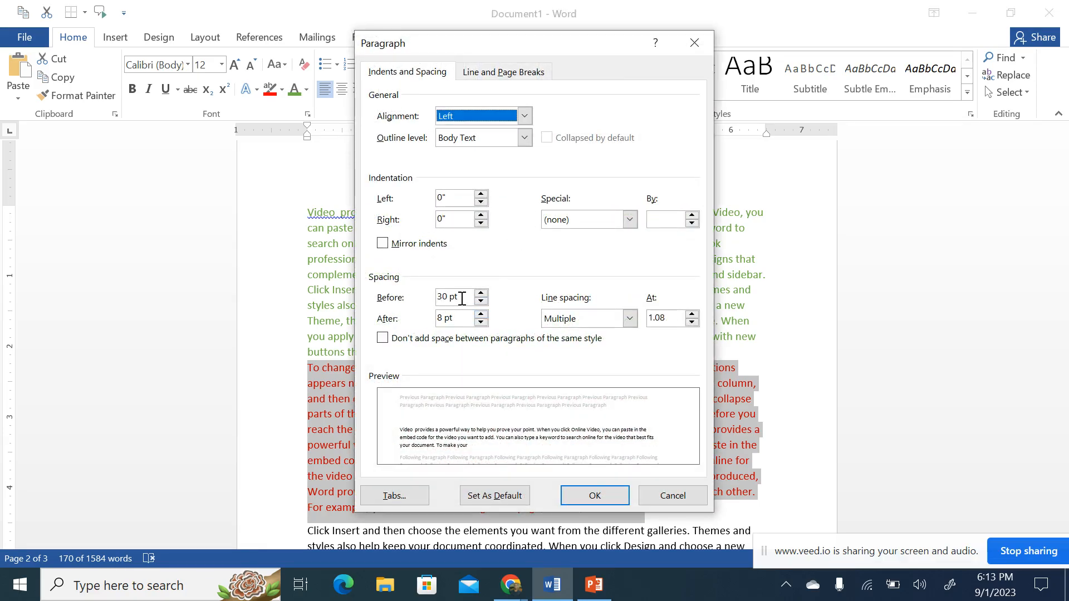
{"action": "left_click", "coordinate": [481, 294]}
{"action": "left_click", "coordinate": [481, 294]}
{"action": "left_click", "coordinate": [481, 294]}
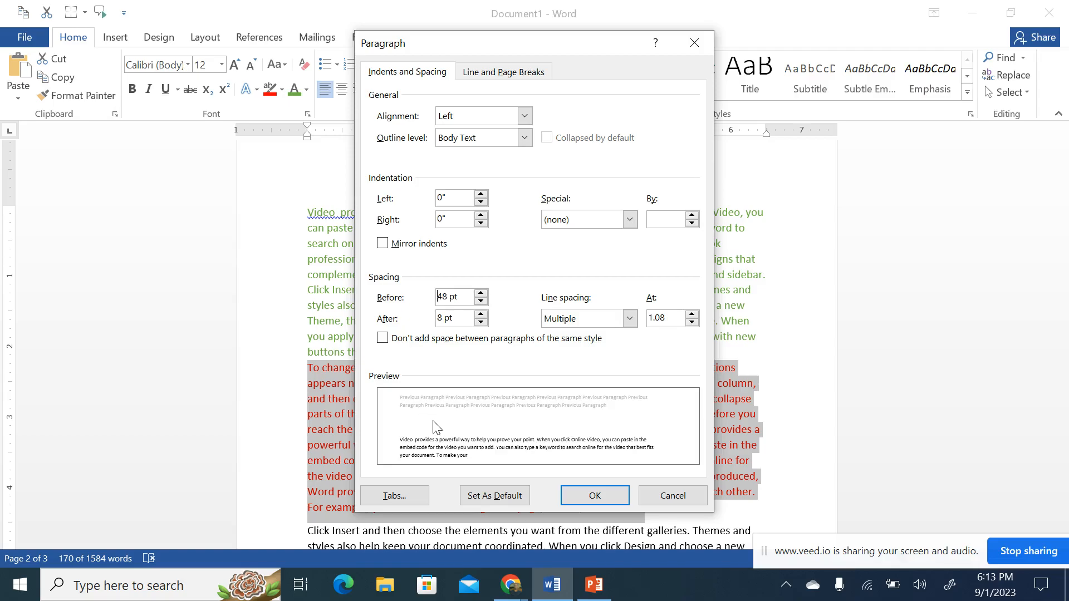
{"action": "left_click", "coordinate": [584, 494]}
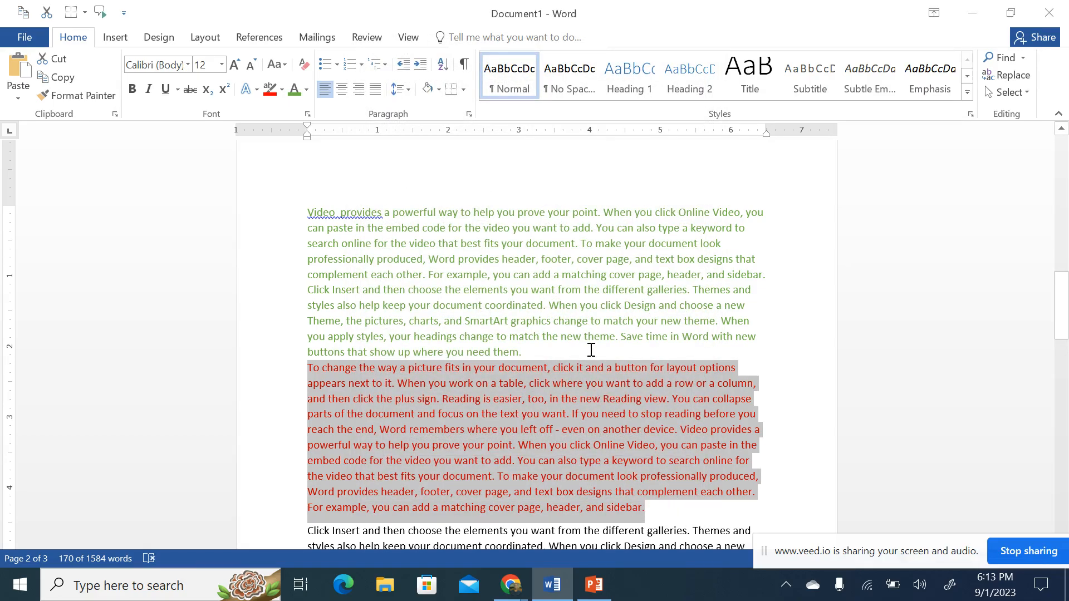
- Examine the spacing around the bordered and bulleted paragraphs on page 1 and the coloured paragraphs on page 2
{"action": "scroll", "coordinate": [591, 350], "scroll_direction": "down", "scroll_amount": 7}
{"action": "scroll", "coordinate": [595, 348], "scroll_direction": "up", "scroll_amount": 5}
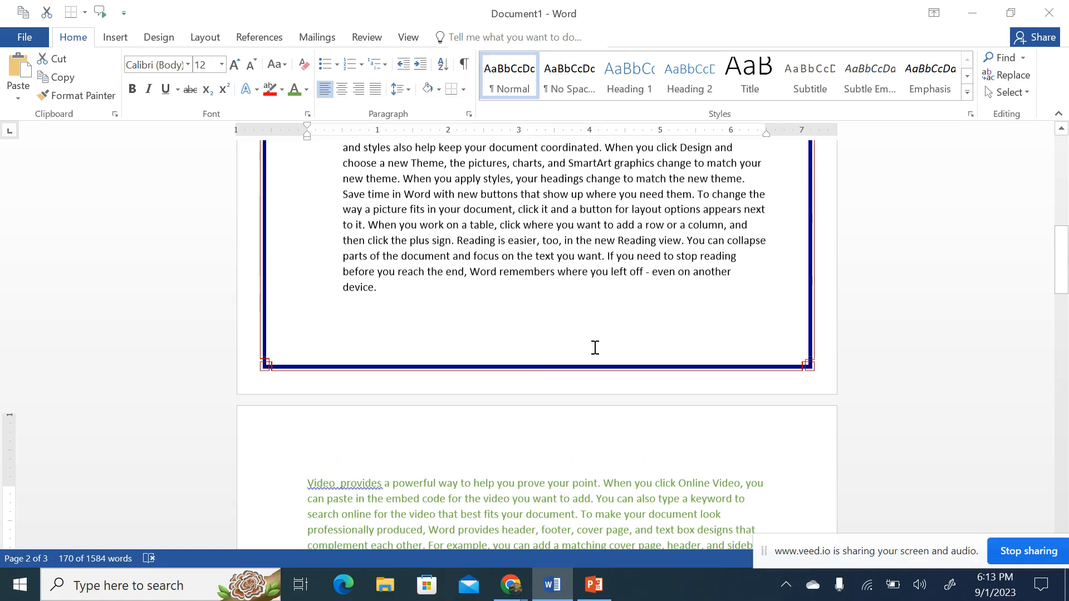
{"action": "scroll", "coordinate": [595, 348], "scroll_direction": "down", "scroll_amount": 3}
{"action": "scroll", "coordinate": [595, 348], "scroll_direction": "up", "scroll_amount": 6}
{"action": "scroll", "coordinate": [595, 345], "scroll_direction": "down", "scroll_amount": 2}
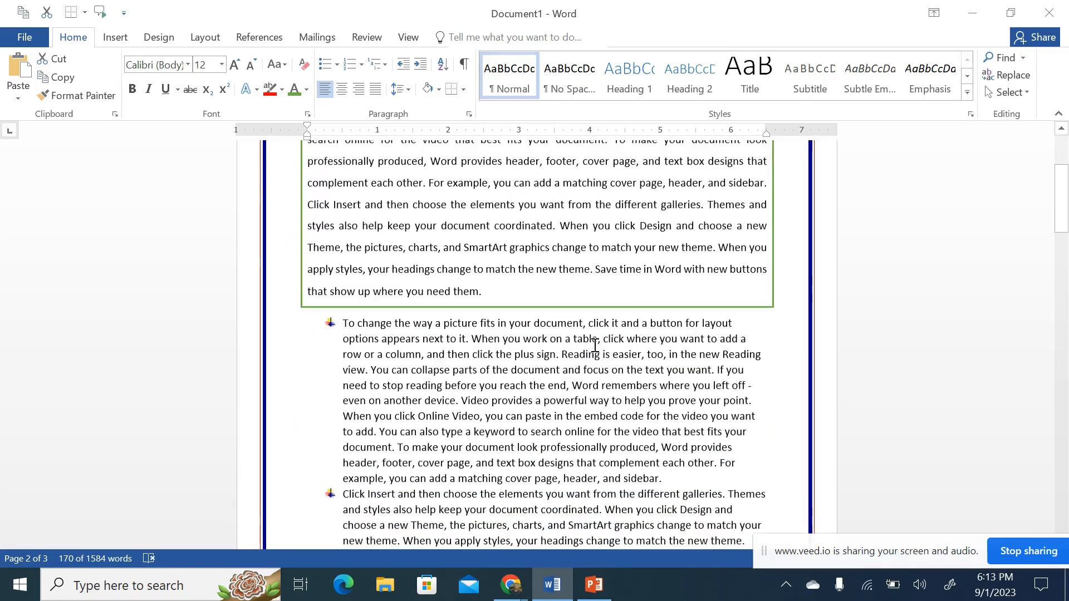
{"action": "scroll", "coordinate": [595, 345], "scroll_direction": "down", "scroll_amount": 3}
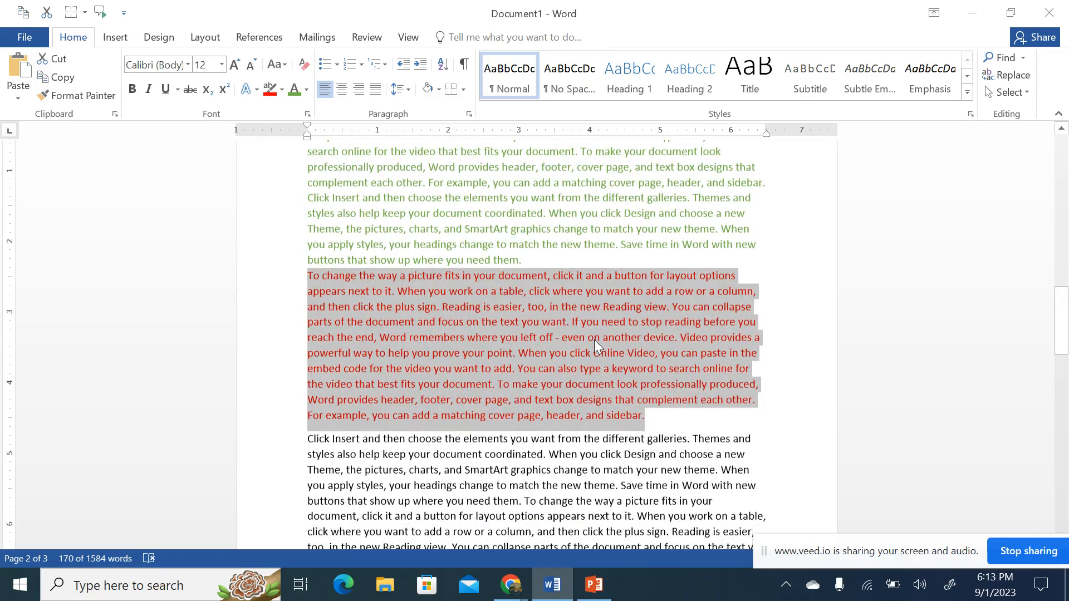
{"action": "scroll", "coordinate": [593, 340], "scroll_direction": "down", "scroll_amount": 3}
{"action": "left_click", "coordinate": [616, 393]}
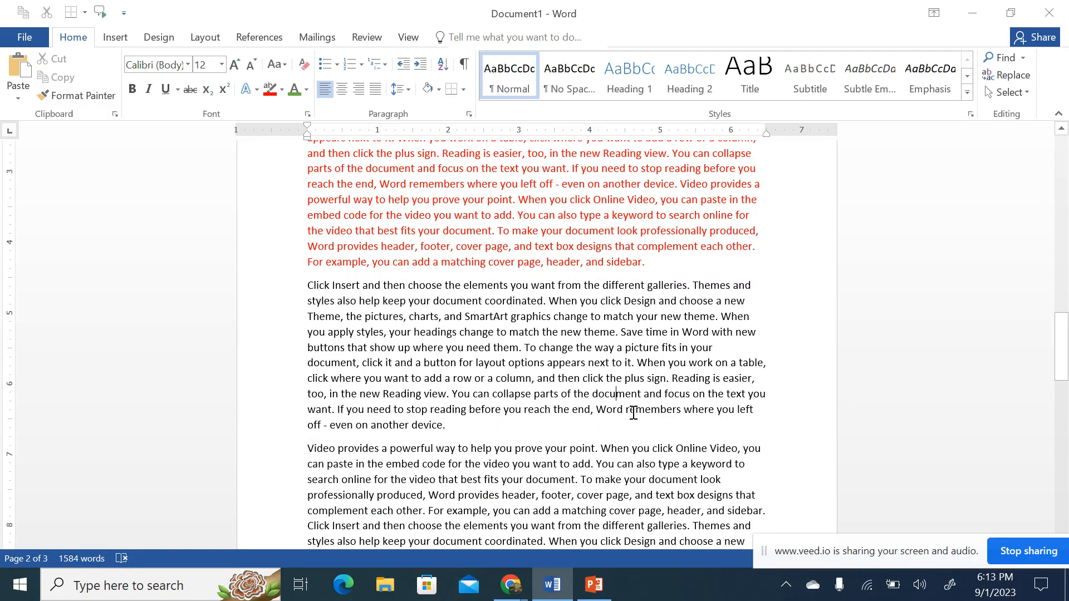
- Set the spacing after page 2's third paragraph, the one starting "Click Insert", to 42 pt
{"action": "left_click_drag", "start_coordinate": [449, 423], "coordinate": [307, 280]}
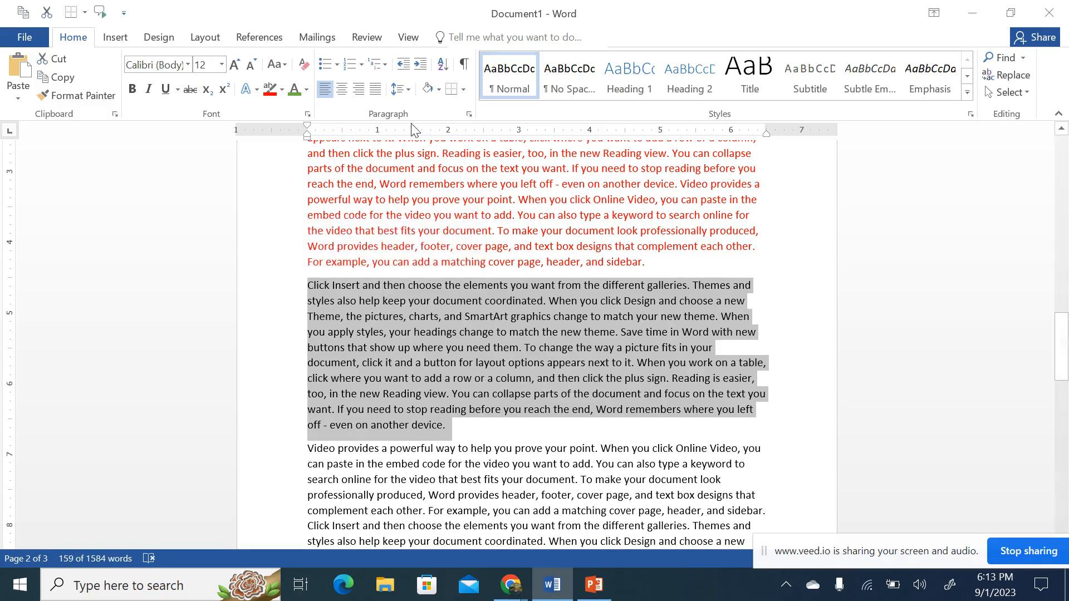
{"action": "left_click", "coordinate": [469, 117]}
{"action": "left_click", "coordinate": [480, 314]}
{"action": "left_click", "coordinate": [480, 314]}
{"action": "left_click", "coordinate": [480, 314]}
{"action": "left_click", "coordinate": [480, 314]}
{"action": "left_click", "coordinate": [481, 314]}
{"action": "left_click", "coordinate": [481, 314]}
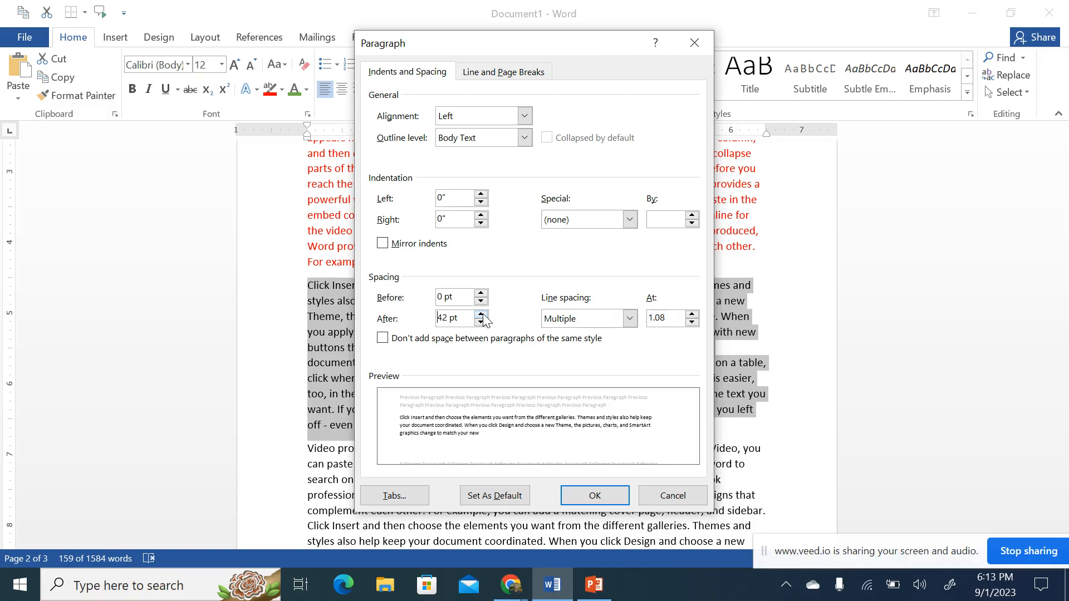
{"action": "left_click", "coordinate": [590, 499]}
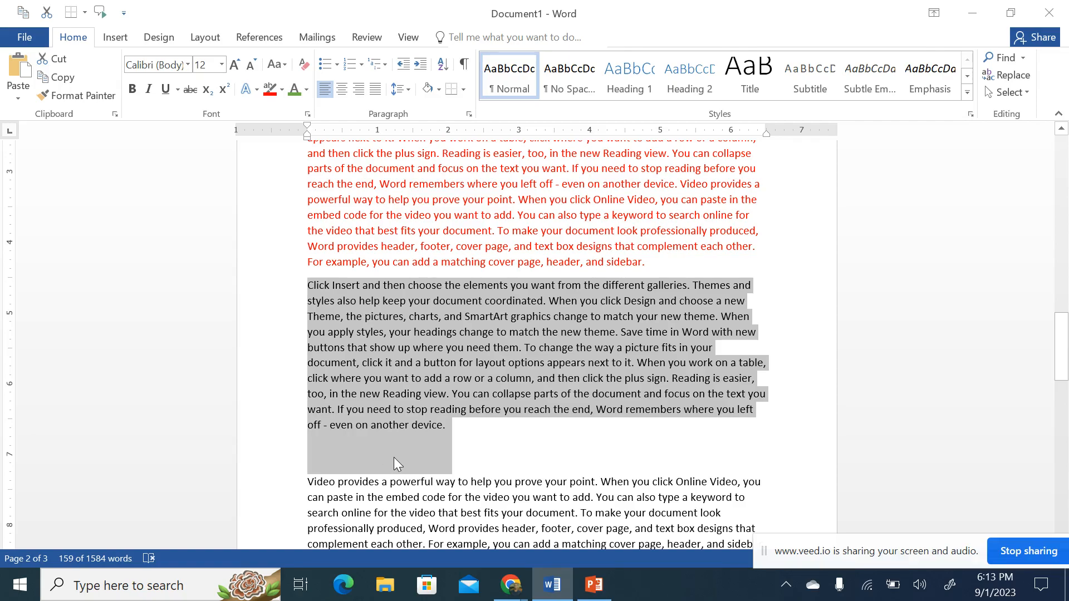
- Set the spacing before page 2's "Click Insert" paragraph to 60 pt and deselect the paragraph
{"action": "left_click", "coordinate": [469, 114]}
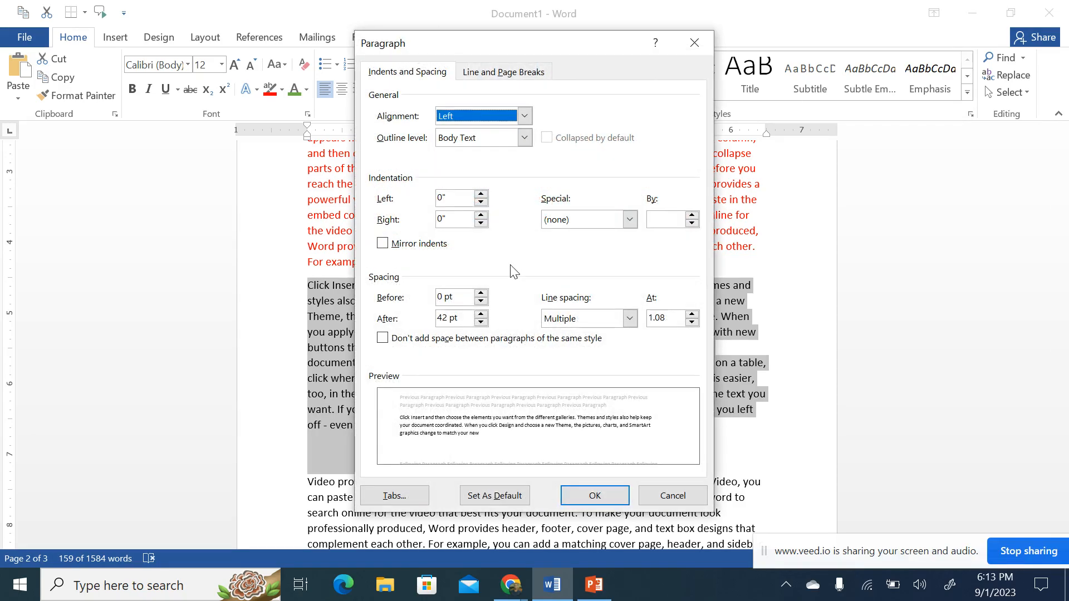
{"action": "left_click", "coordinate": [482, 293]}
{"action": "left_click", "coordinate": [482, 293]}
{"action": "left_click", "coordinate": [482, 293]}
{"action": "left_click", "coordinate": [481, 293]}
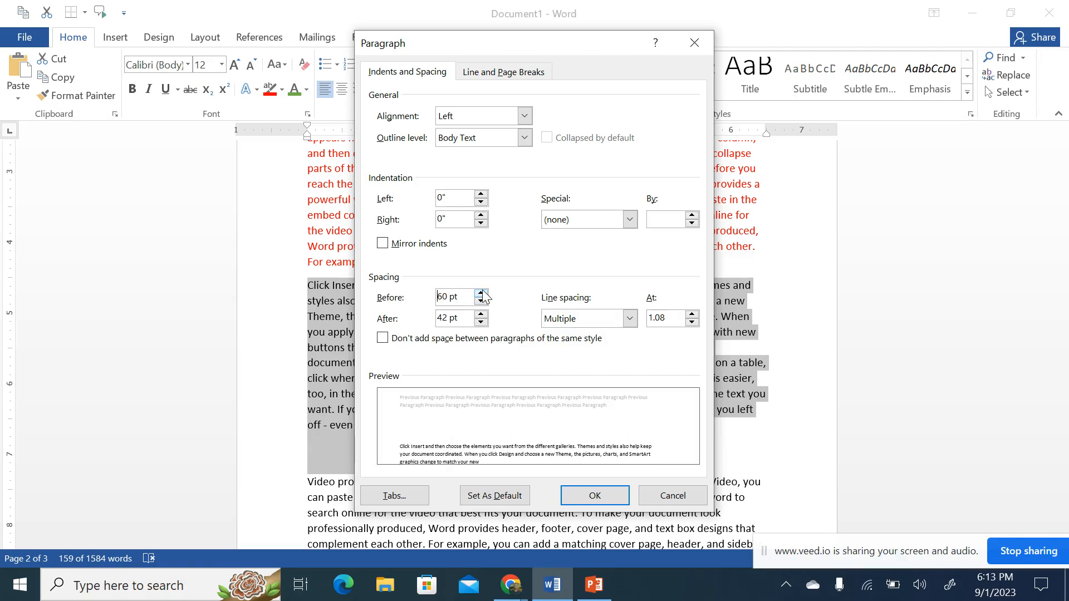
{"action": "left_click", "coordinate": [563, 487]}
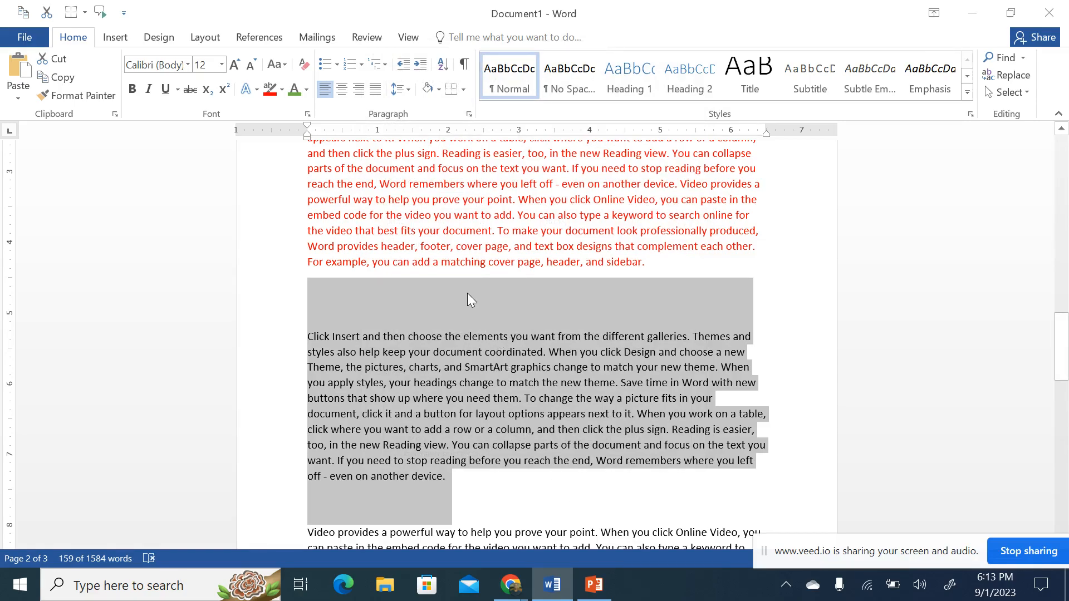
{"action": "scroll", "coordinate": [529, 349], "scroll_direction": "down", "scroll_amount": 3}
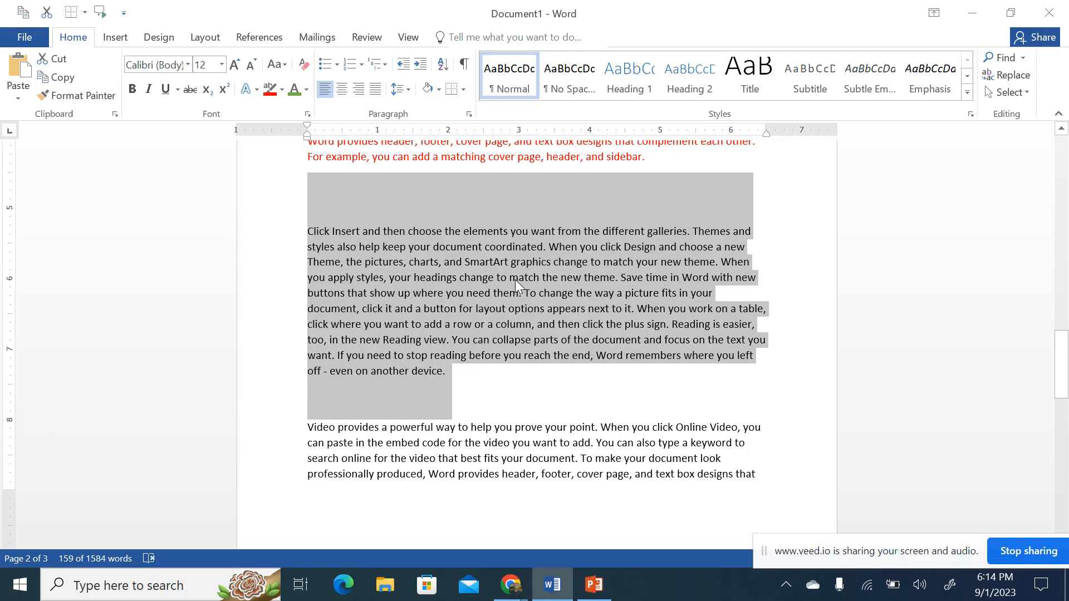
{"action": "left_click", "coordinate": [640, 264]}
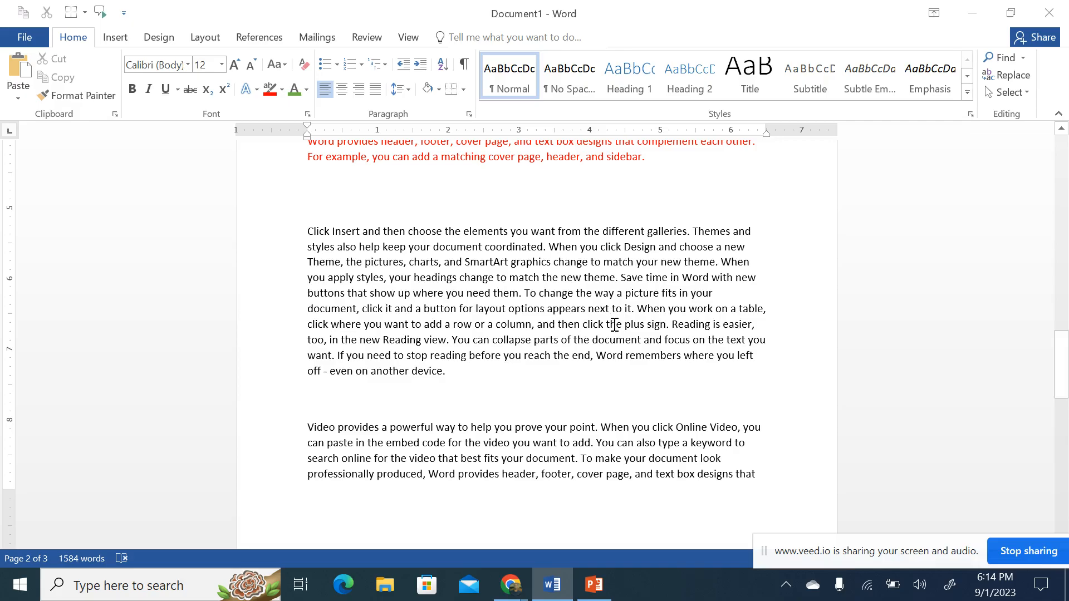
- Try the Normal and Title styles on page 2's red paragraph, settle on Heading 2, and deselect the text
{"action": "scroll", "coordinate": [629, 291], "scroll_direction": "up", "scroll_amount": 15}
{"action": "scroll", "coordinate": [630, 290], "scroll_direction": "up", "scroll_amount": 3}
{"action": "scroll", "coordinate": [637, 270], "scroll_direction": "down", "scroll_amount": 20}
{"action": "scroll", "coordinate": [646, 266], "scroll_direction": "up", "scroll_amount": 15}
{"action": "scroll", "coordinate": [646, 266], "scroll_direction": "down", "scroll_amount": 1}
{"action": "scroll", "coordinate": [645, 265], "scroll_direction": "up", "scroll_amount": 2}
{"action": "left_click_drag", "start_coordinate": [668, 369], "coordinate": [308, 227]}
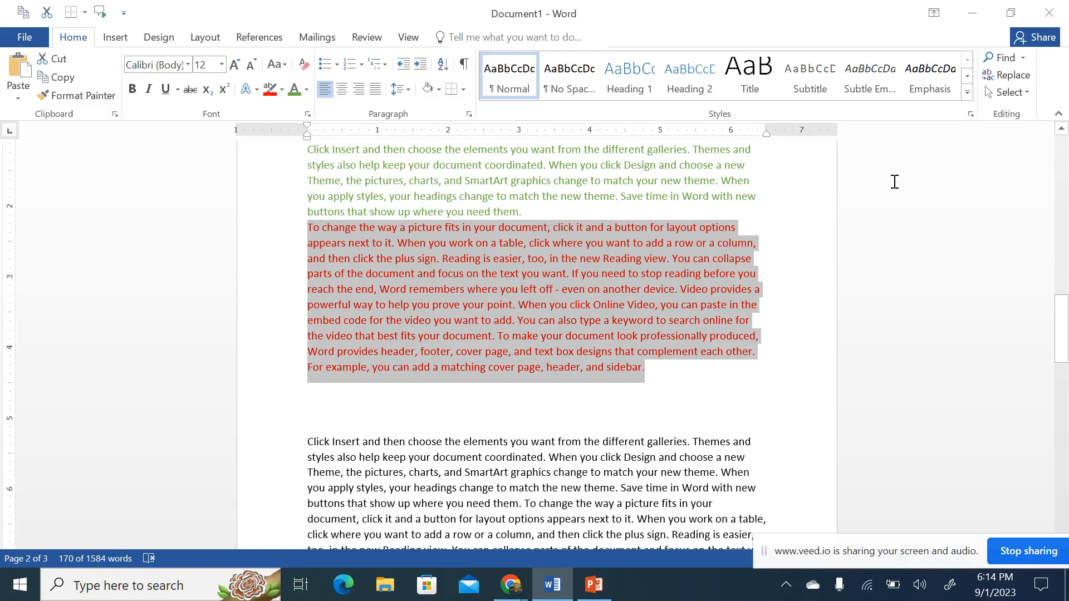
{"action": "left_click", "coordinate": [525, 89]}
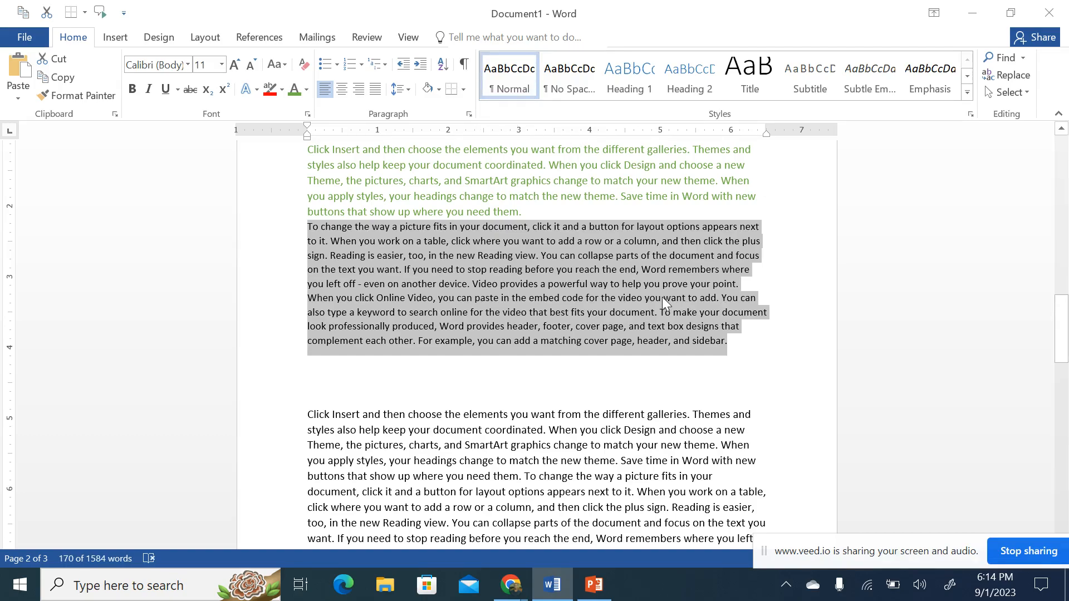
{"action": "left_click", "coordinate": [750, 75]}
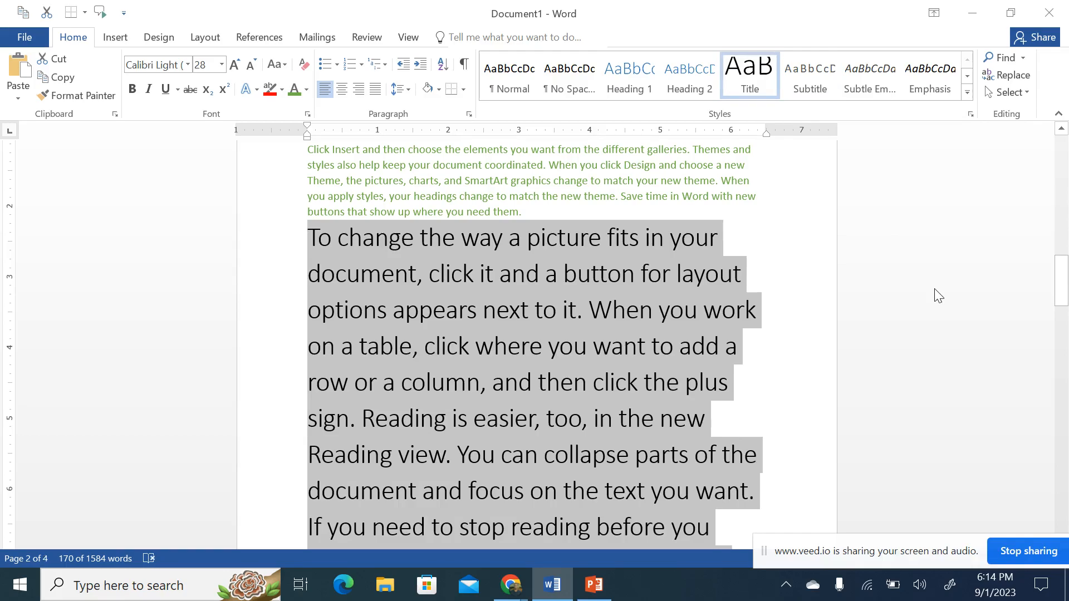
{"action": "left_click", "coordinate": [692, 86]}
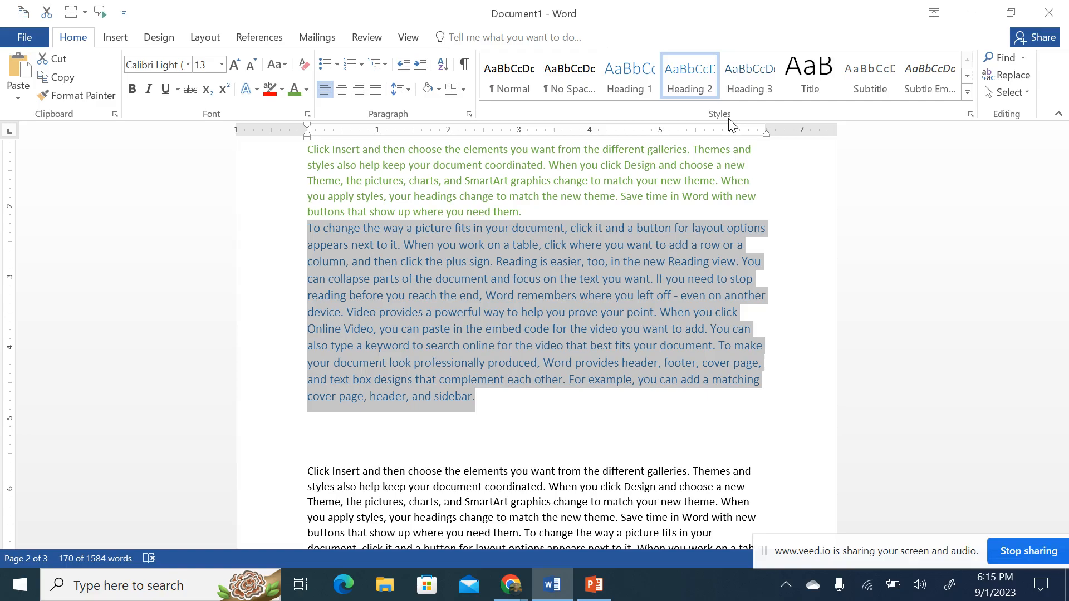
{"action": "left_click", "coordinate": [668, 363]}
{"action": "scroll", "coordinate": [668, 365], "scroll_direction": "down", "scroll_amount": 3}
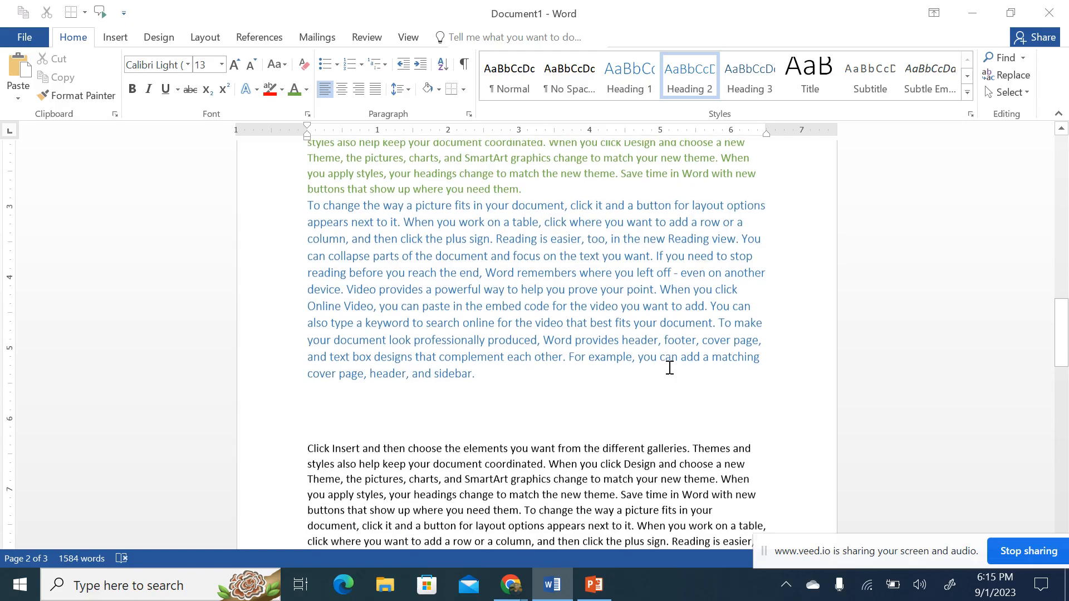
- Start a new style based on page 2's "Click Insert" paragraph and name it Sonatubes
{"action": "left_click", "coordinate": [326, 251]}
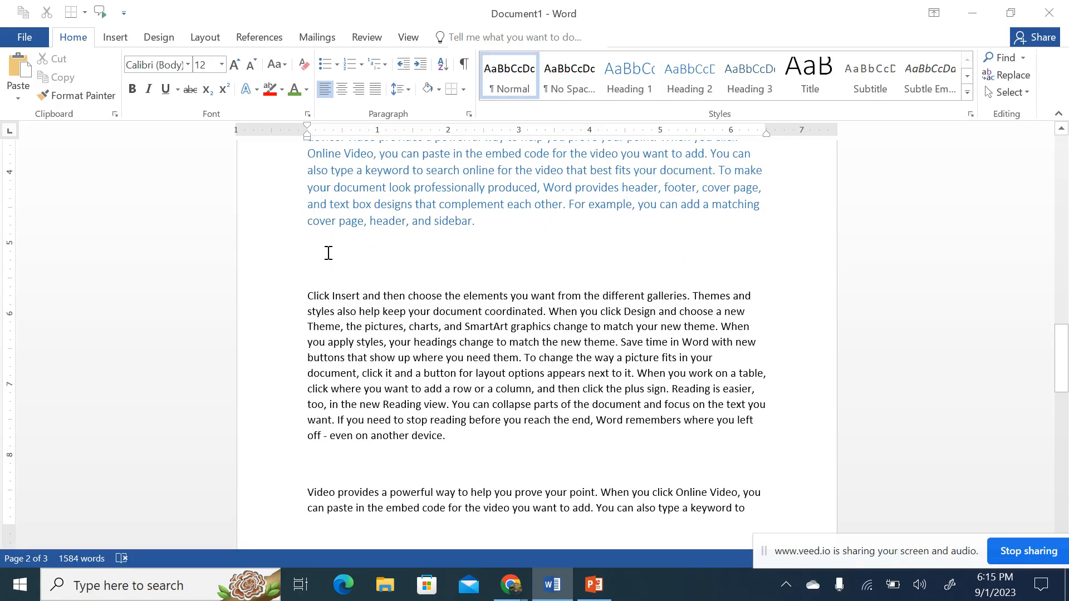
{"action": "scroll", "coordinate": [614, 331], "scroll_direction": "down", "scroll_amount": 4}
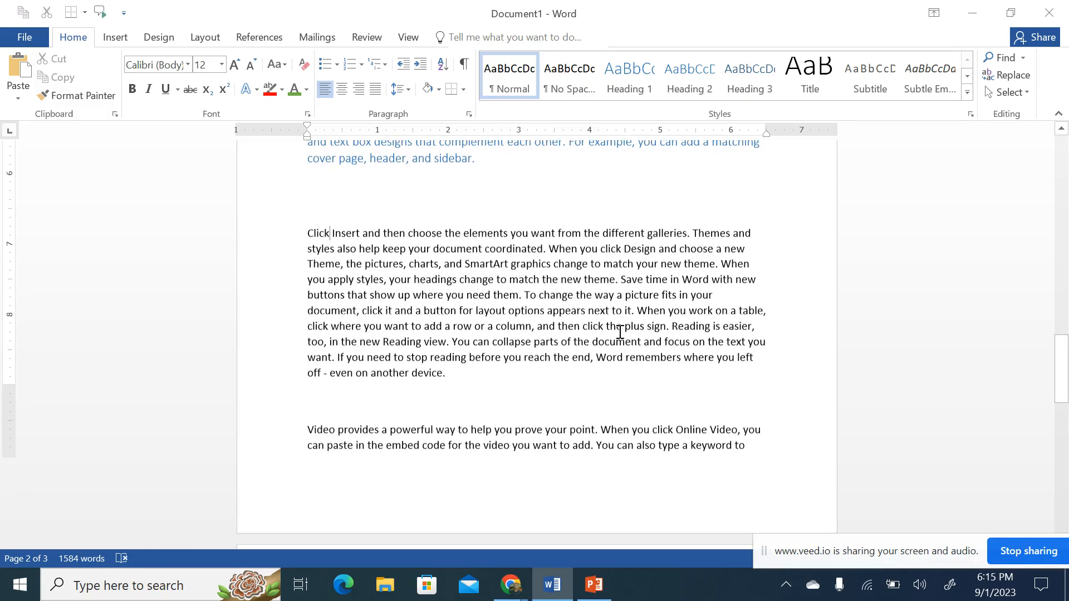
{"action": "scroll", "coordinate": [624, 327], "scroll_direction": "up", "scroll_amount": 5}
{"action": "scroll", "coordinate": [625, 327], "scroll_direction": "down", "scroll_amount": 10}
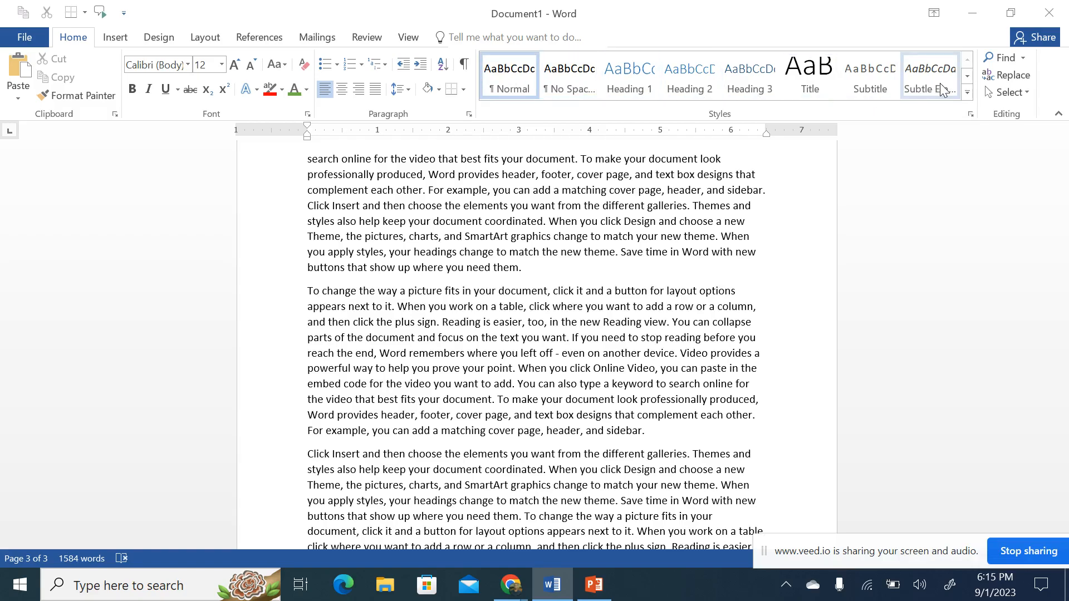
{"action": "left_click", "coordinate": [966, 92]}
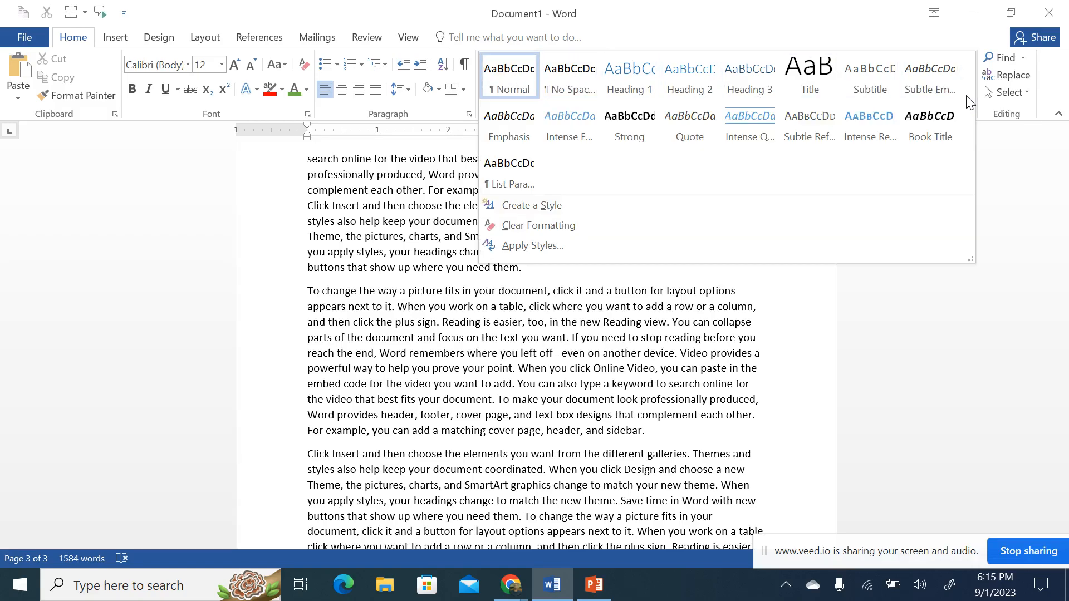
{"action": "left_click", "coordinate": [536, 207]}
{"action": "left_click", "coordinate": [154, 34]}
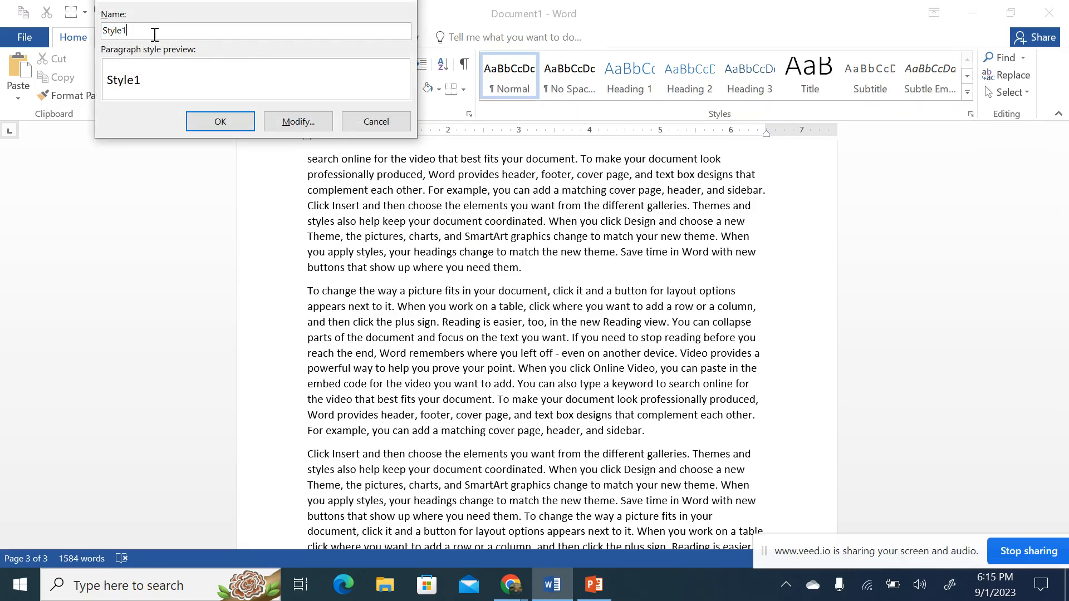
{"action": "key", "text": "BackSpace"}
{"action": "key", "text": "BackSpace"}
{"action": "key", "text": "BackSpace"}
{"action": "key", "text": "BackSpace"}
{"action": "type", "text": "Sonatubes"}
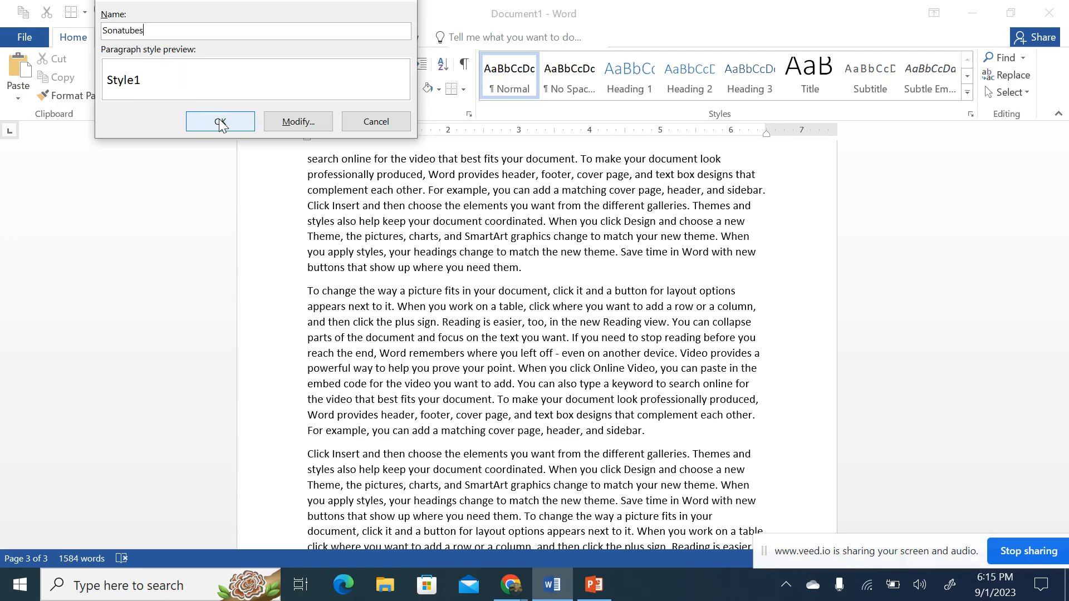
- Define the Sonatubes style with Algerian font, 10 pt size and orange Accent 2 text, and save it
{"action": "left_click", "coordinate": [300, 122]}
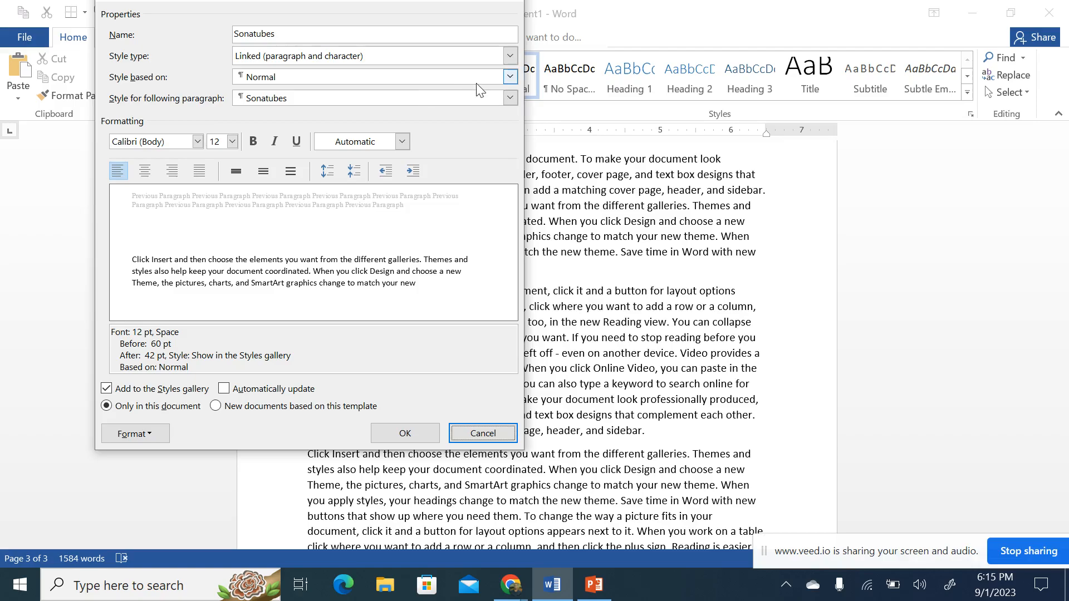
{"action": "left_click", "coordinate": [197, 142]}
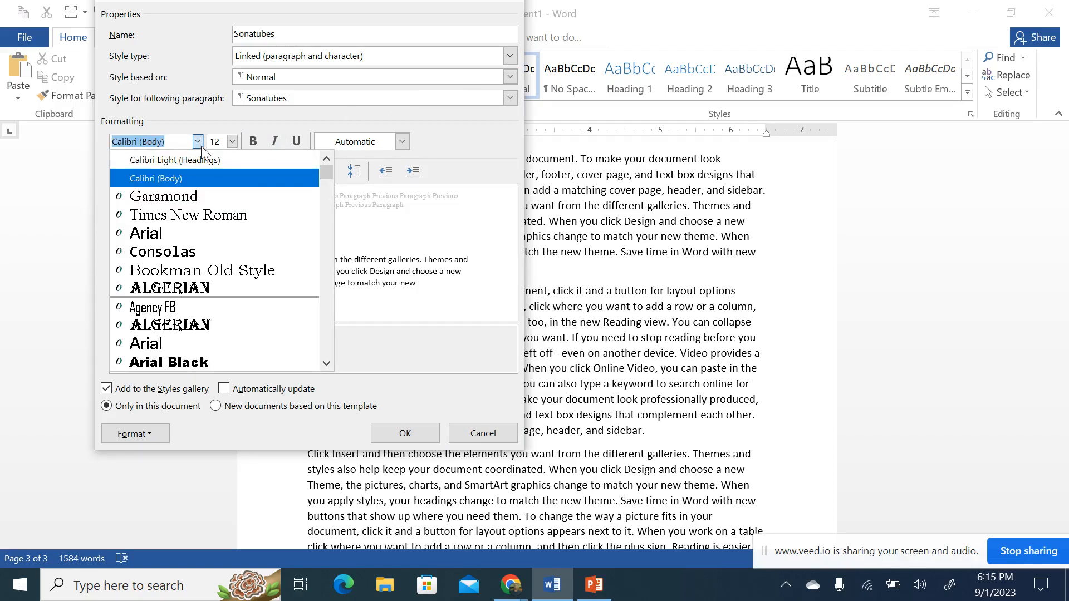
{"action": "left_click", "coordinate": [189, 289]}
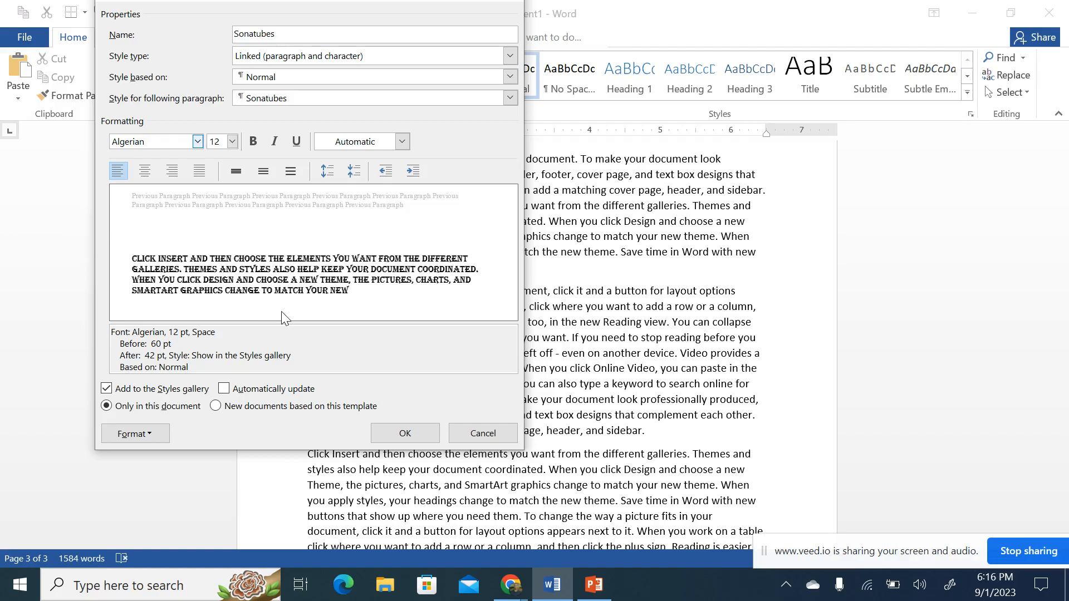
{"action": "left_click", "coordinate": [232, 141]}
{"action": "left_click", "coordinate": [214, 180]}
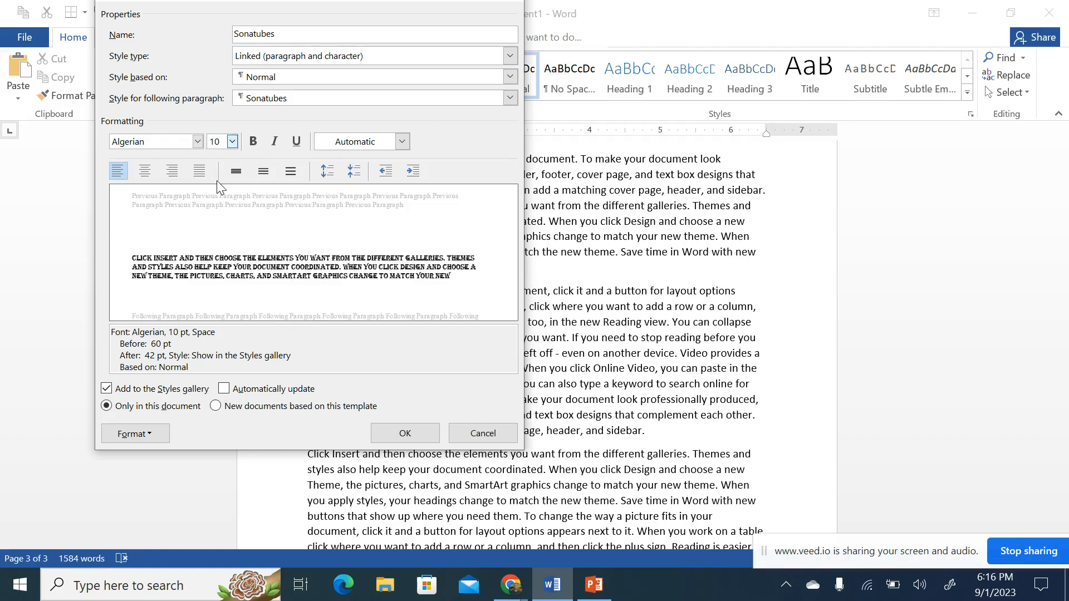
{"action": "left_click", "coordinate": [402, 143]}
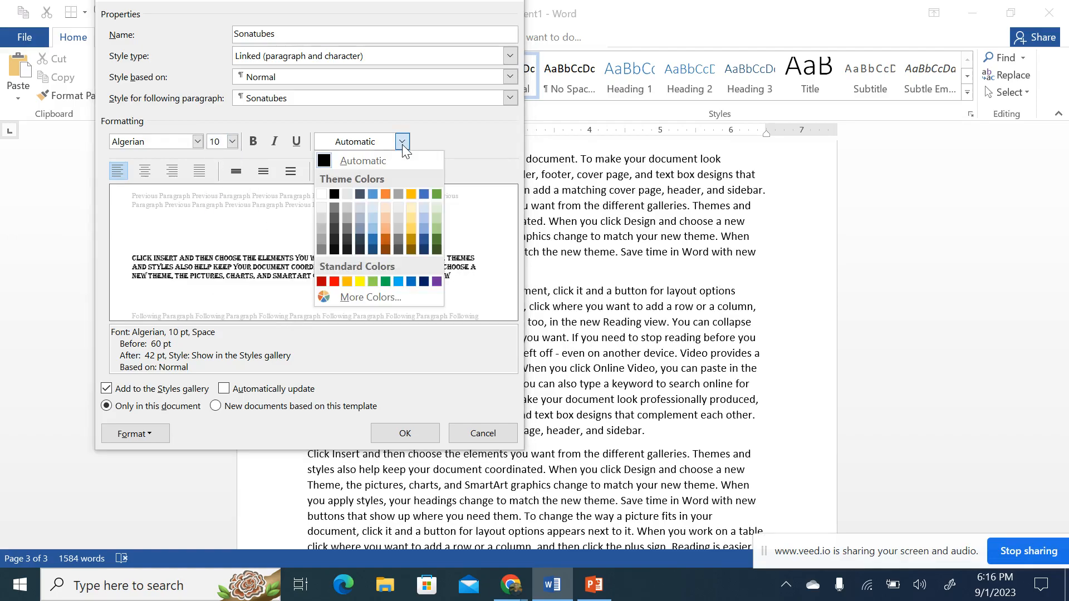
{"action": "left_click", "coordinate": [386, 194]}
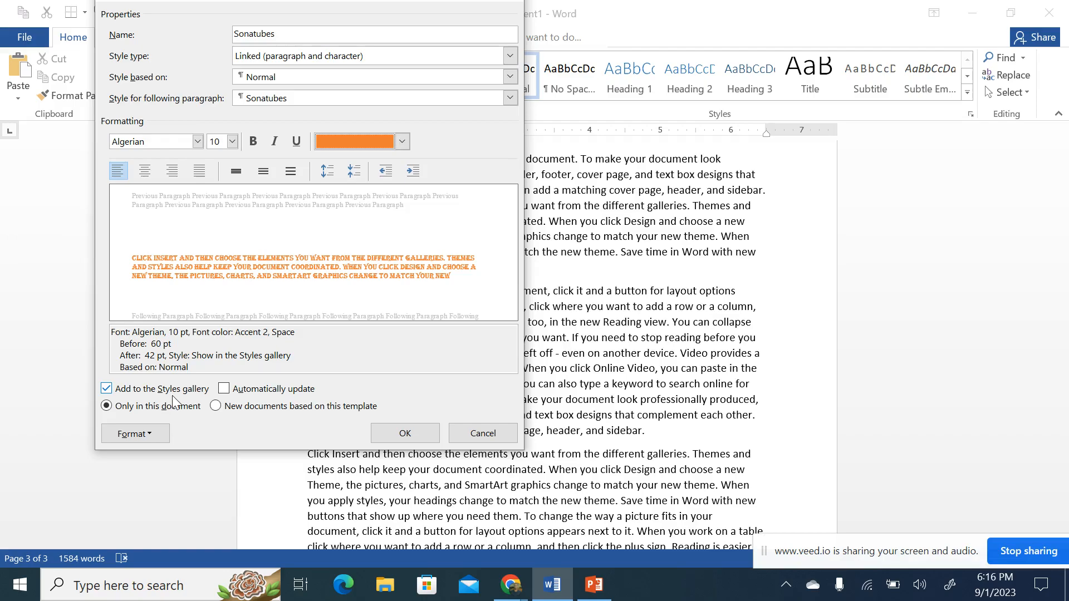
{"action": "left_click", "coordinate": [406, 433]}
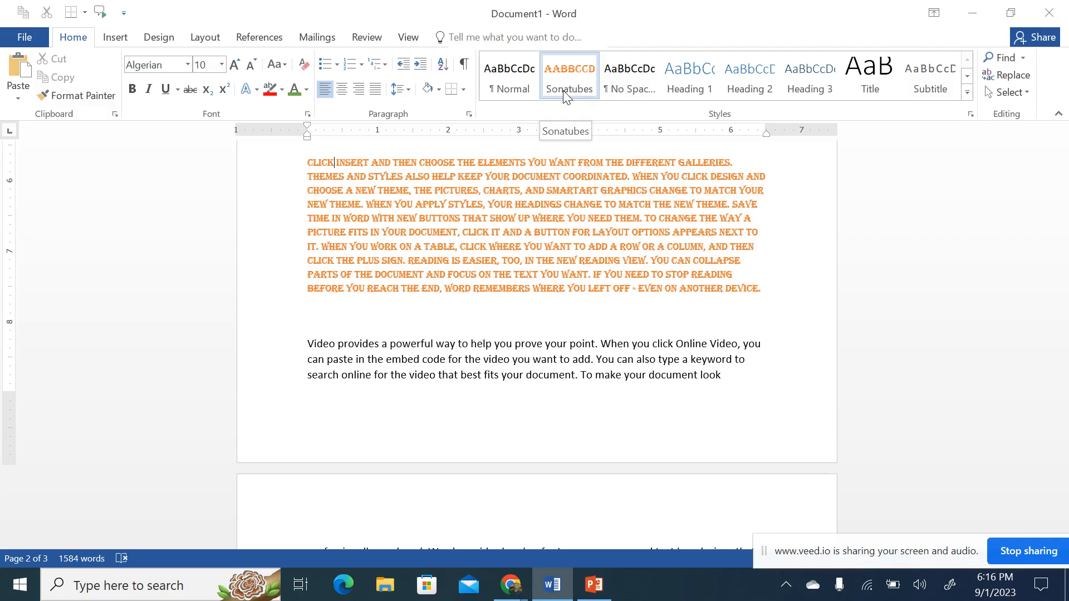
- Apply the Sonatubes style to page 3's paragraph starting "To change the way a picture fits"
{"action": "scroll", "coordinate": [603, 262], "scroll_direction": "down", "scroll_amount": 10}
{"action": "scroll", "coordinate": [602, 330], "scroll_direction": "up", "scroll_amount": 1}
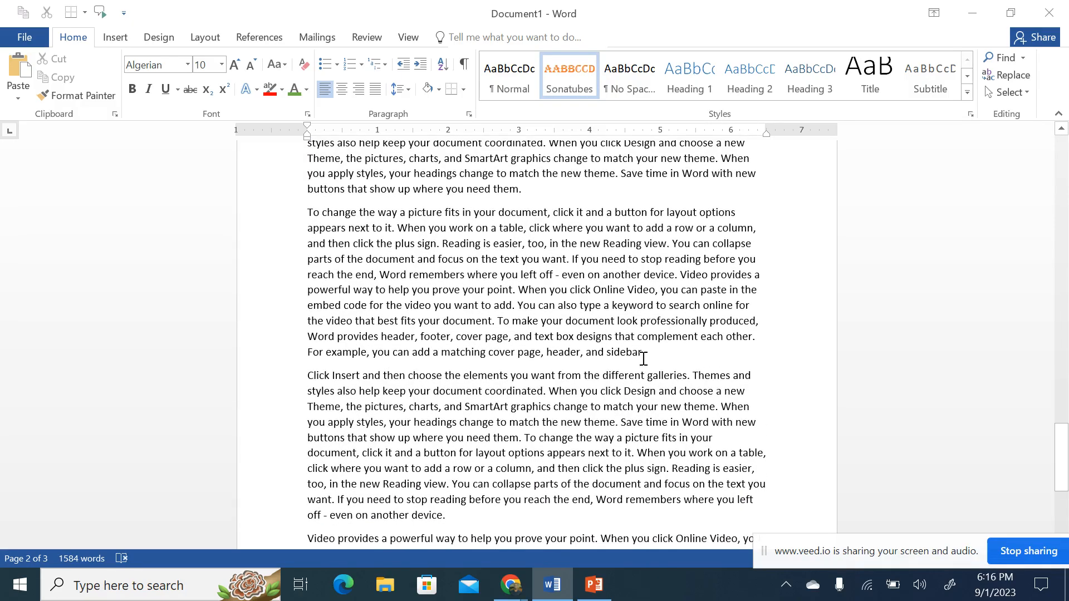
{"action": "left_click_drag", "start_coordinate": [648, 354], "coordinate": [309, 213]}
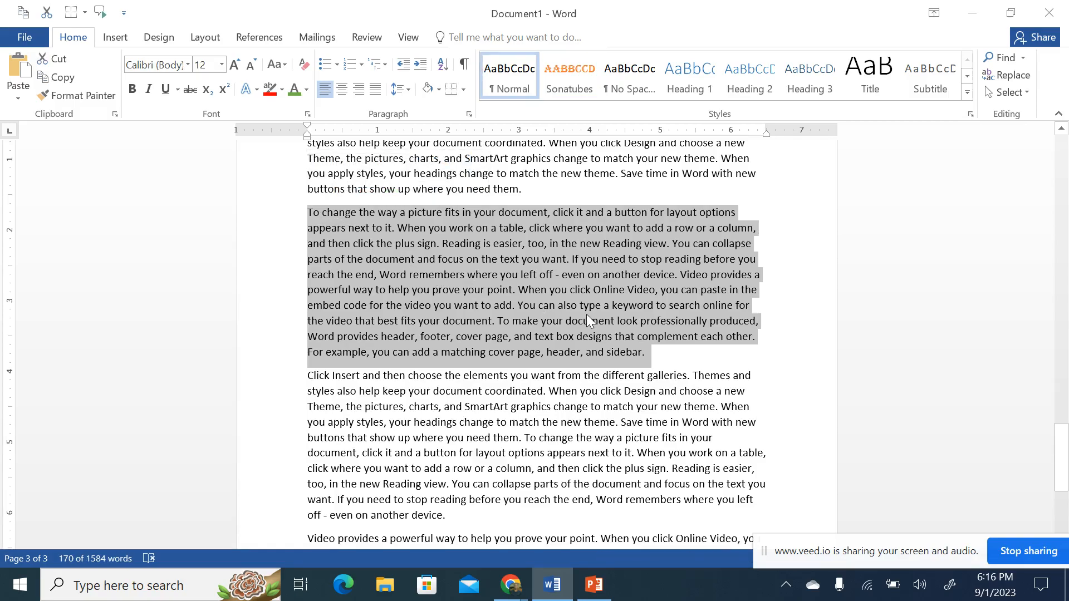
{"action": "left_click", "coordinate": [579, 81]}
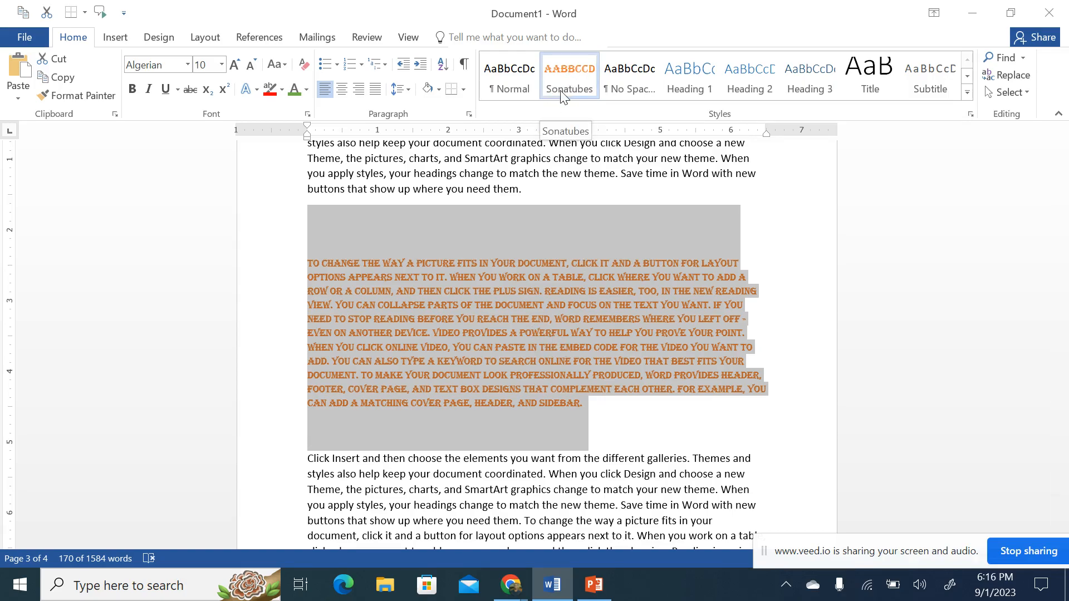
- Modify the Sonatubes style to use blue Accent 1 text and the Blackadder ITC font, and deselect the paragraph
{"action": "right_click", "coordinate": [567, 71]}
{"action": "left_click", "coordinate": [609, 105]}
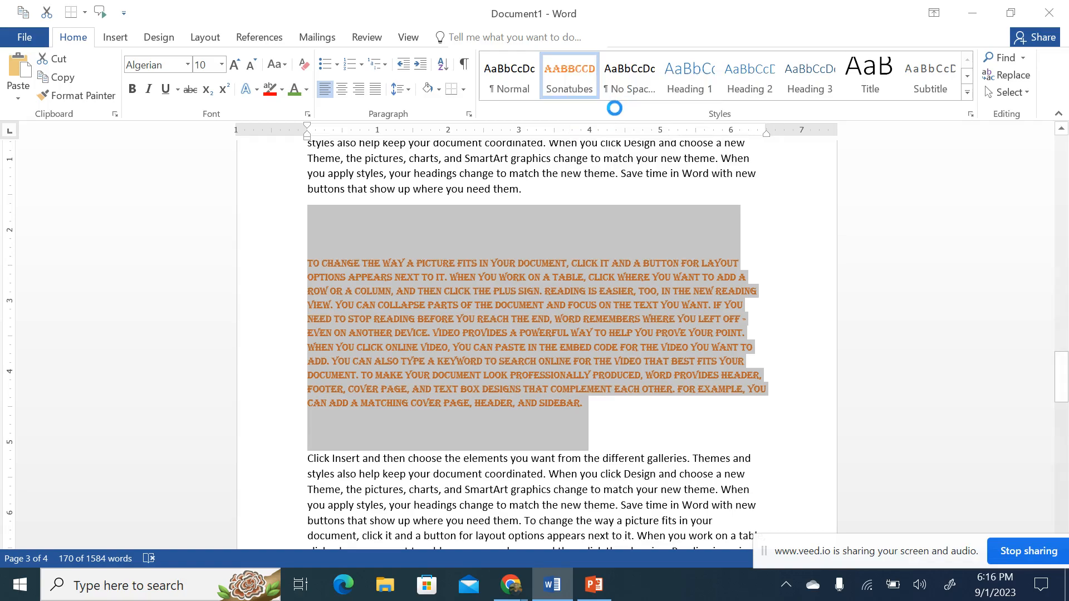
{"action": "left_click", "coordinate": [402, 142]}
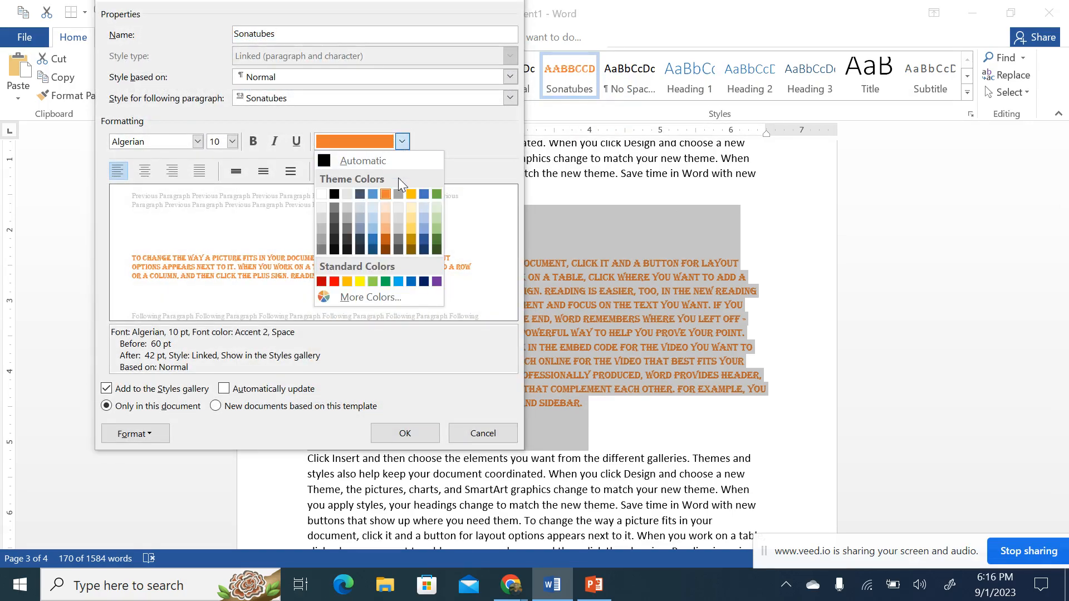
{"action": "left_click", "coordinate": [372, 194]}
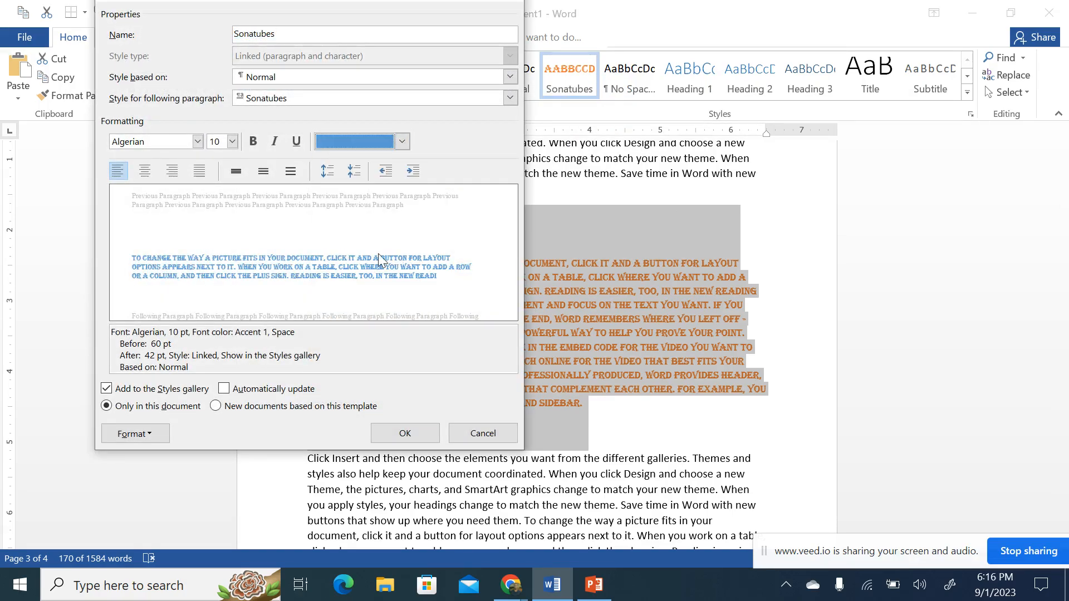
{"action": "left_click", "coordinate": [198, 144]}
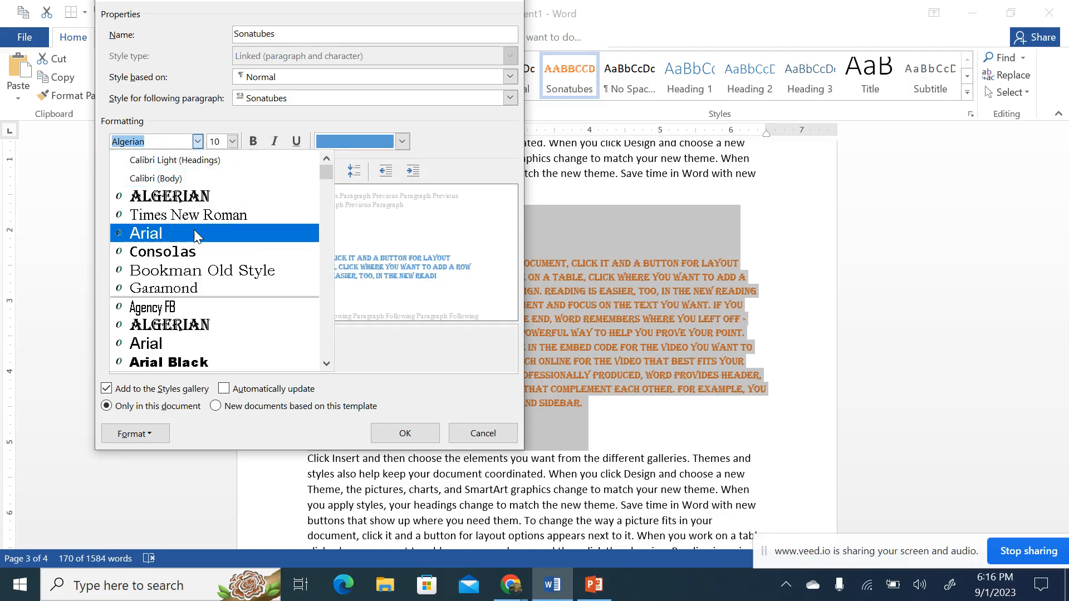
{"action": "scroll", "coordinate": [211, 303], "scroll_direction": "down", "scroll_amount": 3}
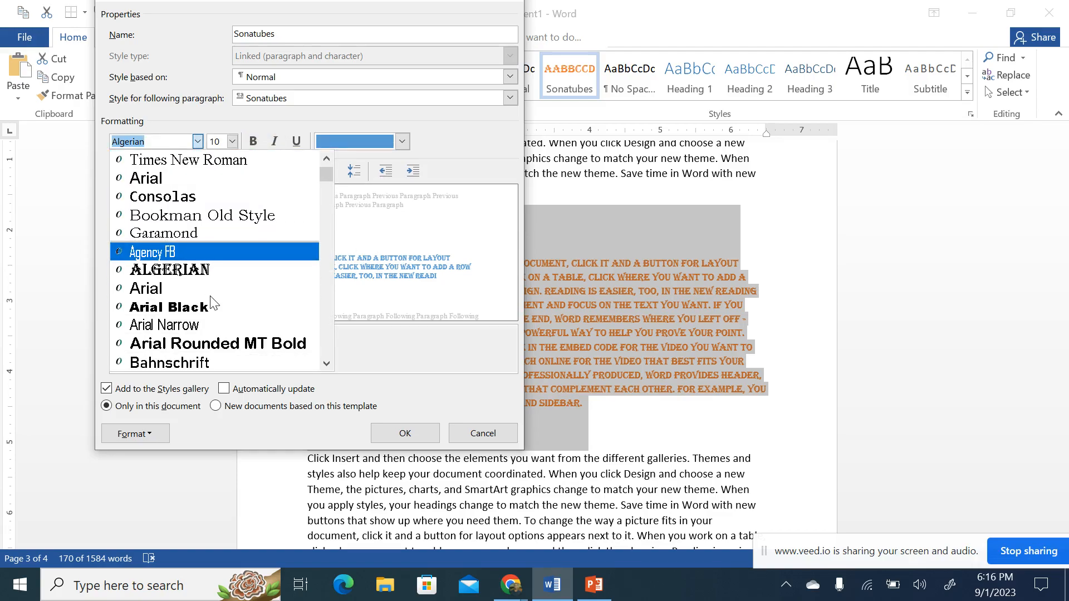
{"action": "scroll", "coordinate": [212, 303], "scroll_direction": "down", "scroll_amount": 5}
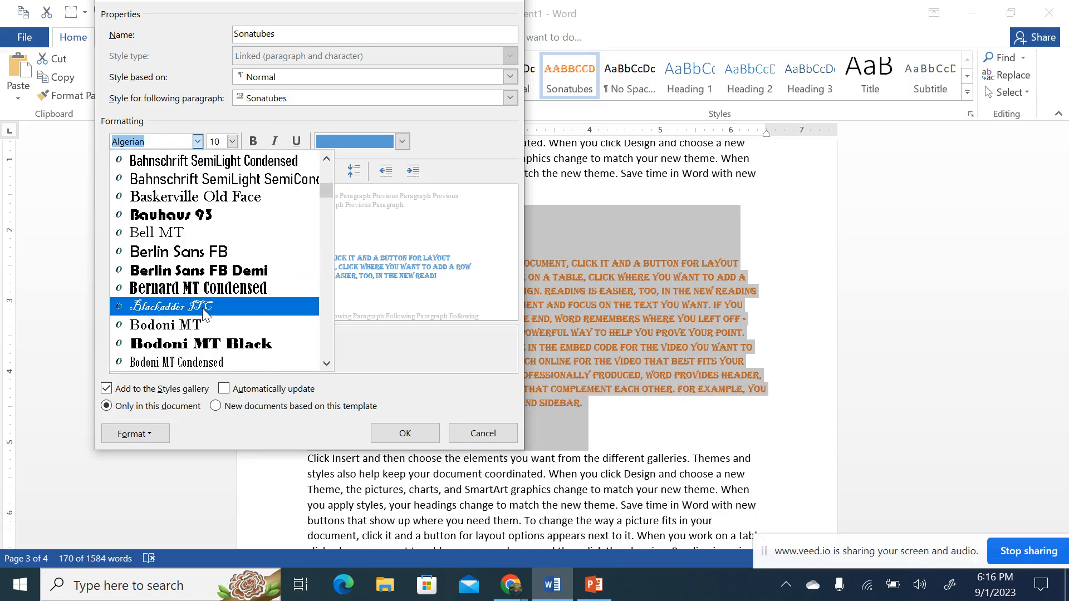
{"action": "left_click", "coordinate": [212, 305]}
{"action": "left_click", "coordinate": [399, 434]}
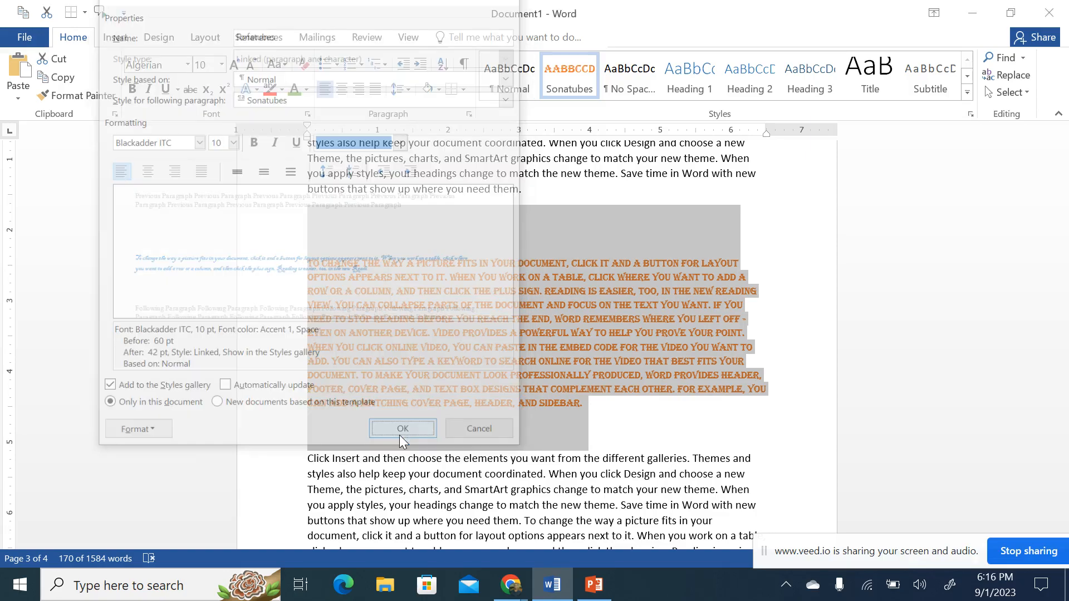
{"action": "scroll", "coordinate": [564, 281], "scroll_direction": "up", "scroll_amount": 2}
{"action": "scroll", "coordinate": [573, 334], "scroll_direction": "up", "scroll_amount": 1}
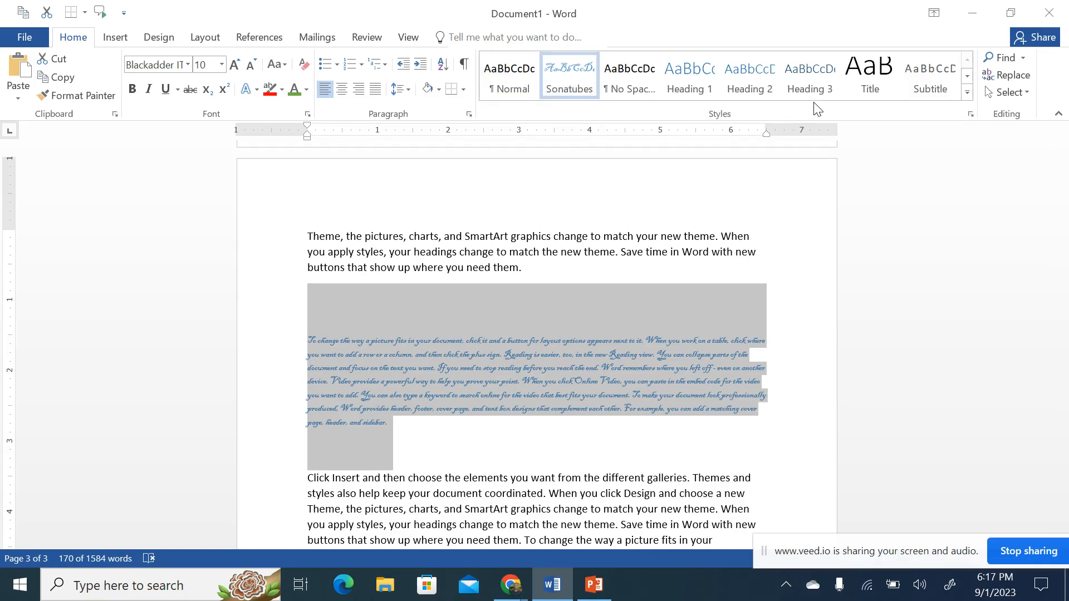
{"action": "left_click", "coordinate": [834, 340]}
{"action": "scroll", "coordinate": [653, 331], "scroll_direction": "down", "scroll_amount": 8}
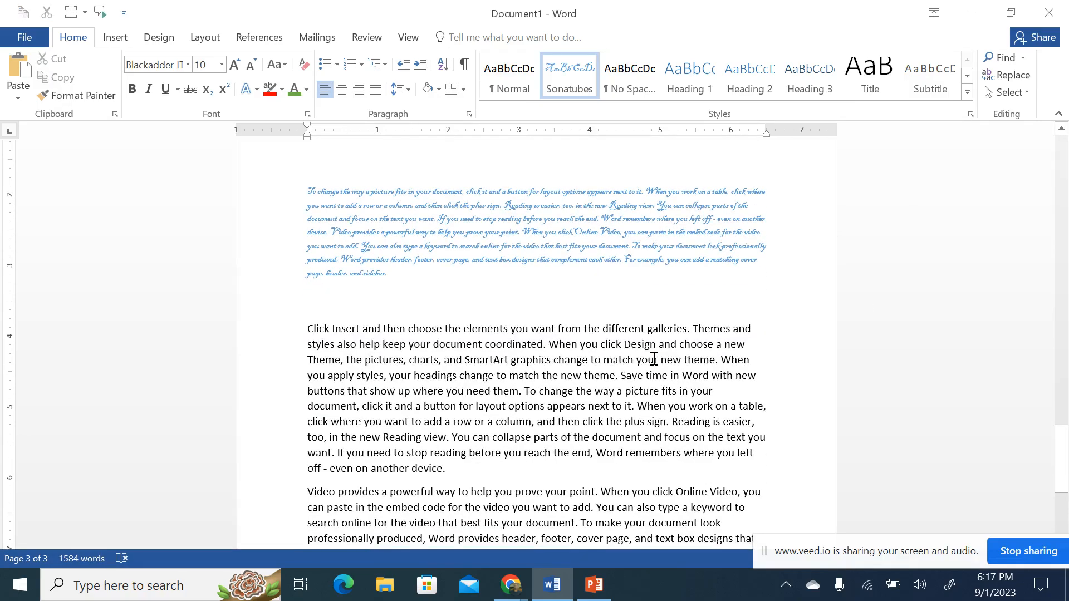
- Examine the management options for the Sonatubes style in the full style gallery without changing anything
{"action": "left_click", "coordinate": [967, 92]}
{"action": "right_click", "coordinate": [581, 78]}
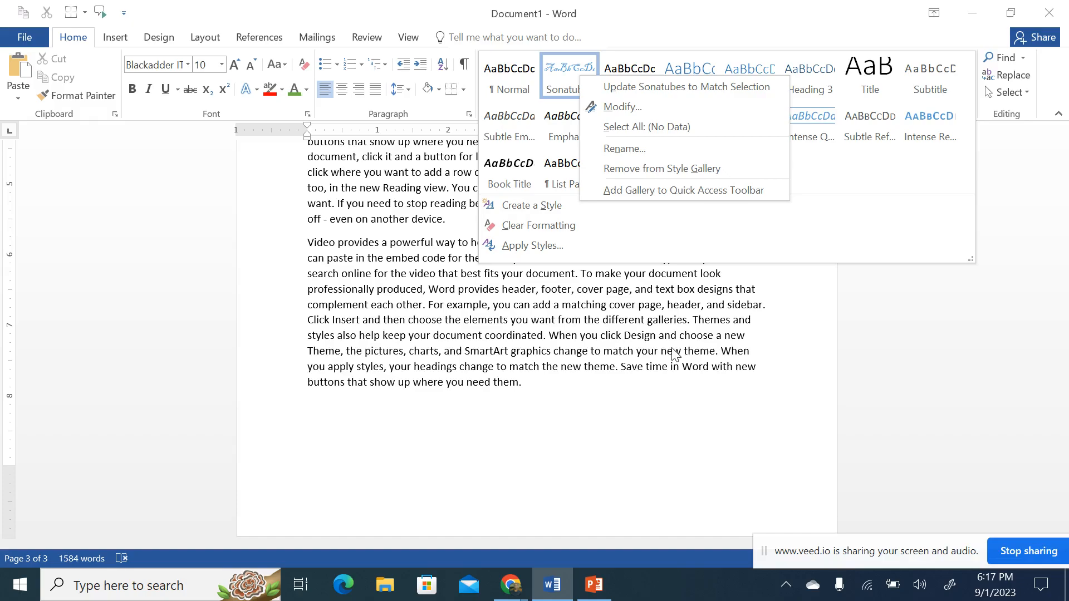
{"action": "left_click", "coordinate": [914, 409]}
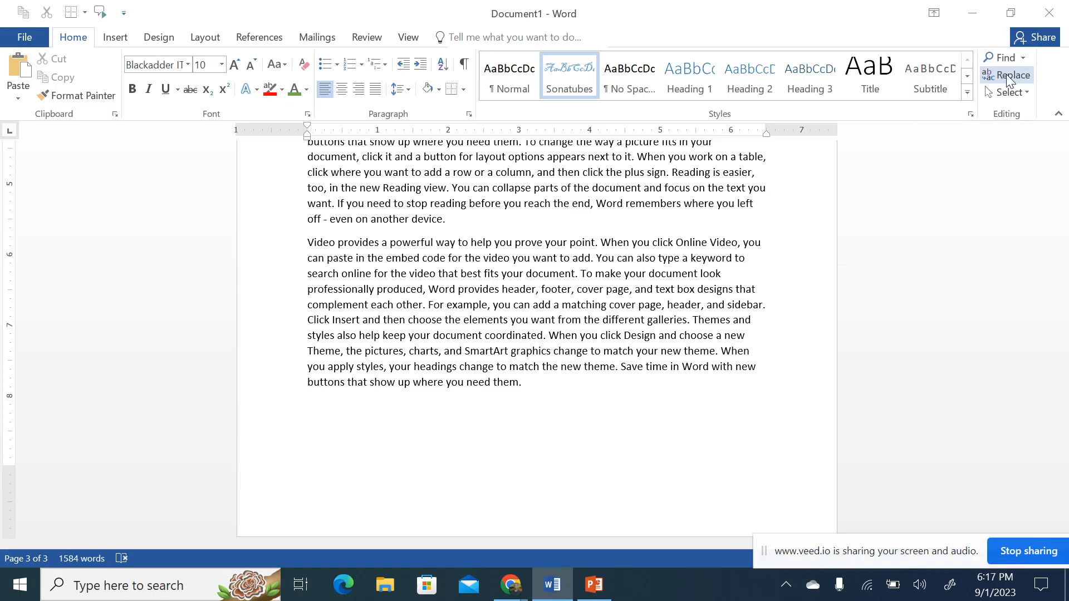
- Return to page 1 and place the insertion point in the first word of the first bulleted paragraph
{"action": "scroll", "coordinate": [730, 328], "scroll_direction": "up", "scroll_amount": 10}
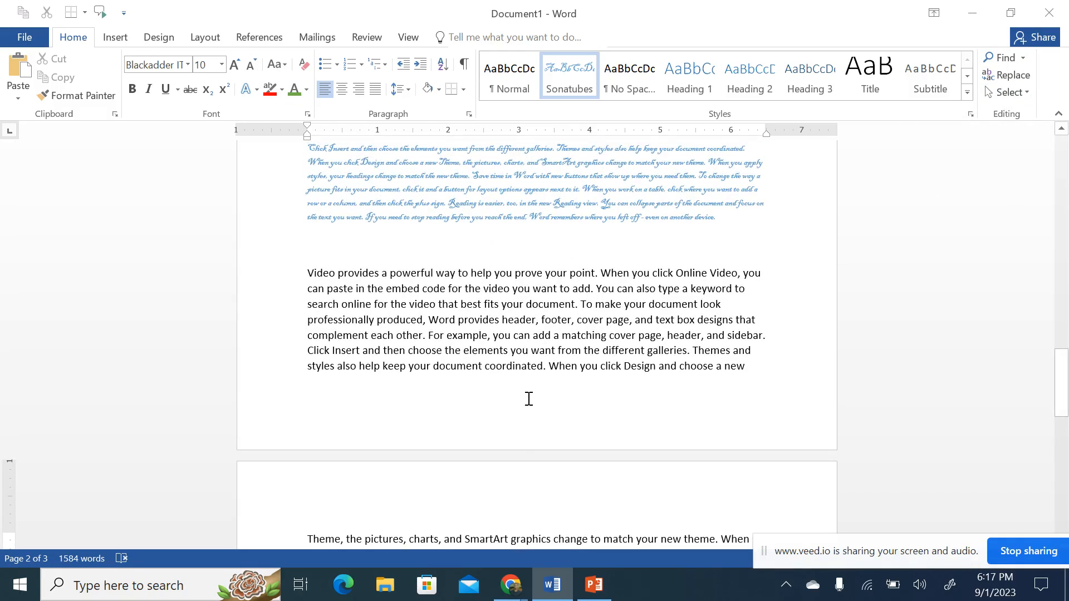
{"action": "scroll", "coordinate": [606, 365], "scroll_direction": "up", "scroll_amount": 10}
{"action": "scroll", "coordinate": [608, 368], "scroll_direction": "up", "scroll_amount": 5}
{"action": "scroll", "coordinate": [608, 368], "scroll_direction": "down", "scroll_amount": 6}
{"action": "left_click", "coordinate": [660, 263]}
{"action": "left_click", "coordinate": [344, 217]}
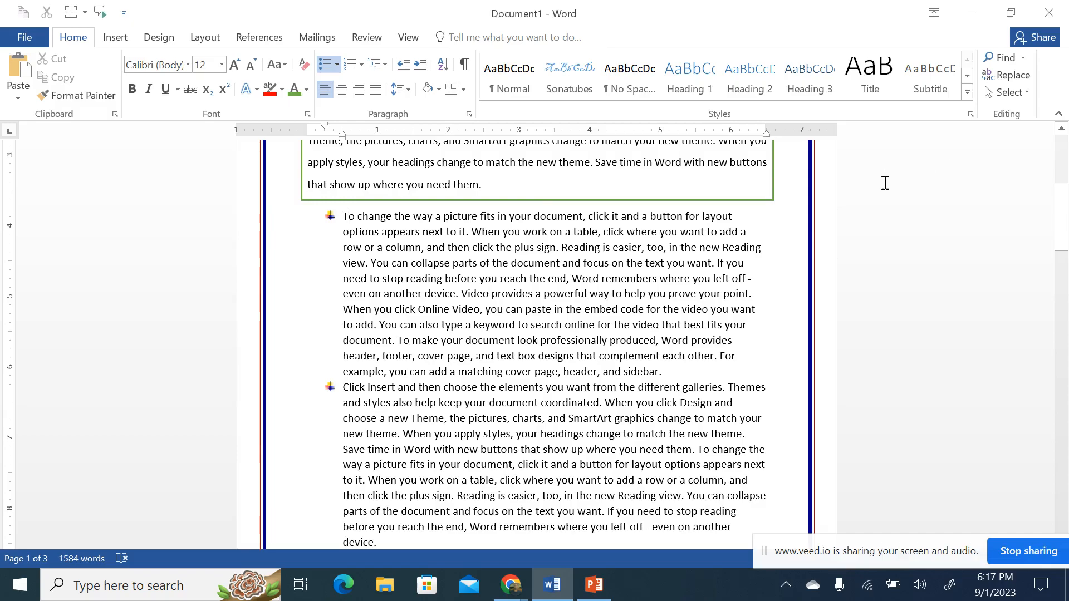
{"action": "scroll", "coordinate": [551, 323], "scroll_direction": "up", "scroll_amount": 1}
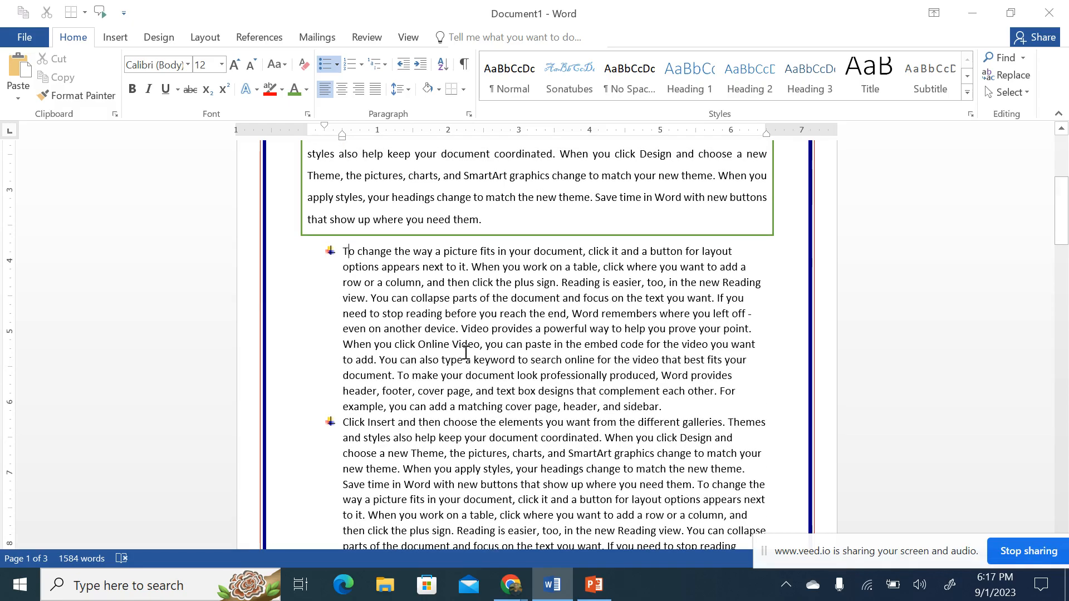
- Select all the content of the document, check the selection across the pages, and deselect it
{"action": "scroll", "coordinate": [489, 350], "scroll_direction": "up", "scroll_amount": 4}
{"action": "scroll", "coordinate": [488, 358], "scroll_direction": "down", "scroll_amount": 10}
{"action": "scroll", "coordinate": [488, 358], "scroll_direction": "down", "scroll_amount": 15}
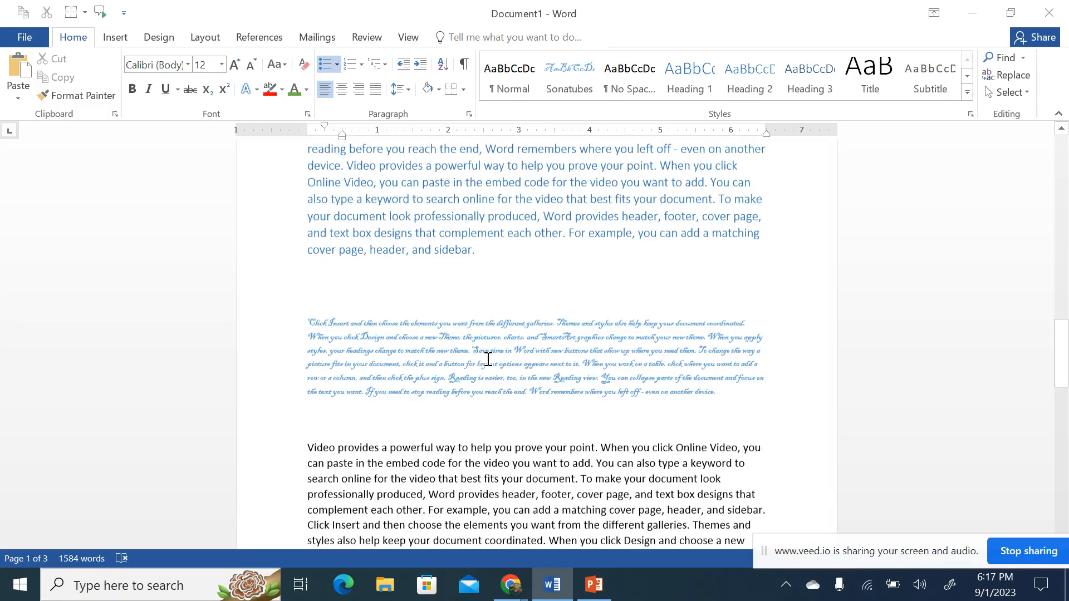
{"action": "scroll", "coordinate": [492, 354], "scroll_direction": "up", "scroll_amount": 3}
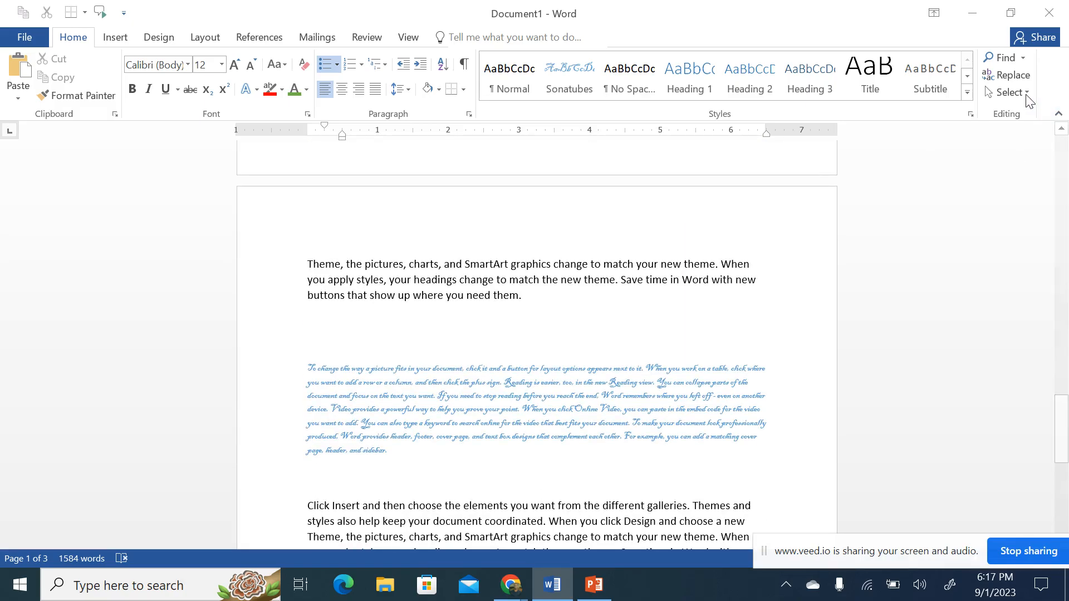
{"action": "left_click", "coordinate": [1024, 93]}
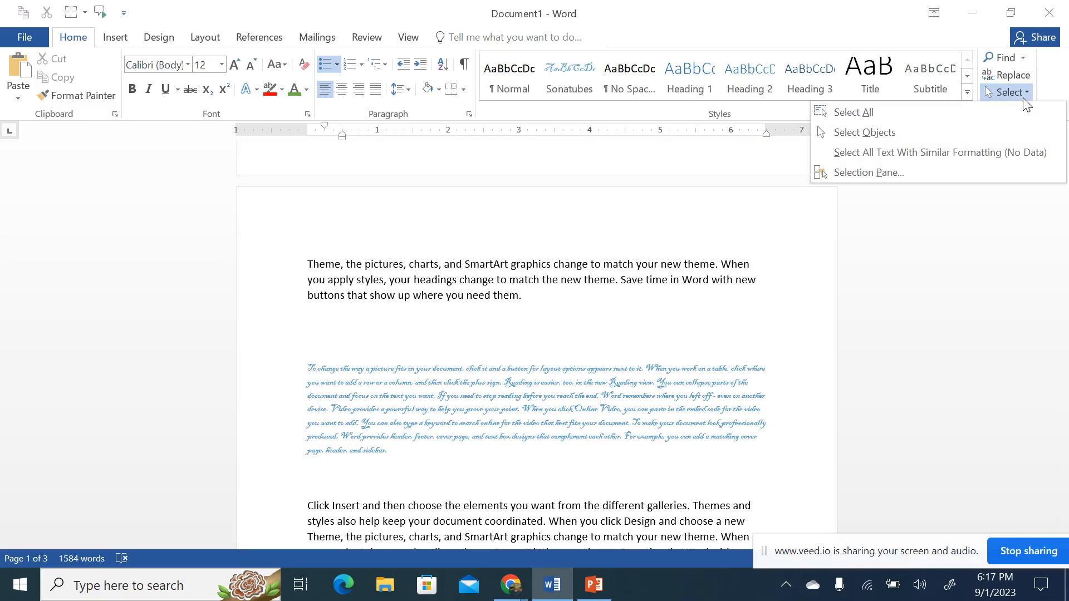
{"action": "left_click", "coordinate": [865, 113]}
{"action": "scroll", "coordinate": [709, 372], "scroll_direction": "down", "scroll_amount": 10}
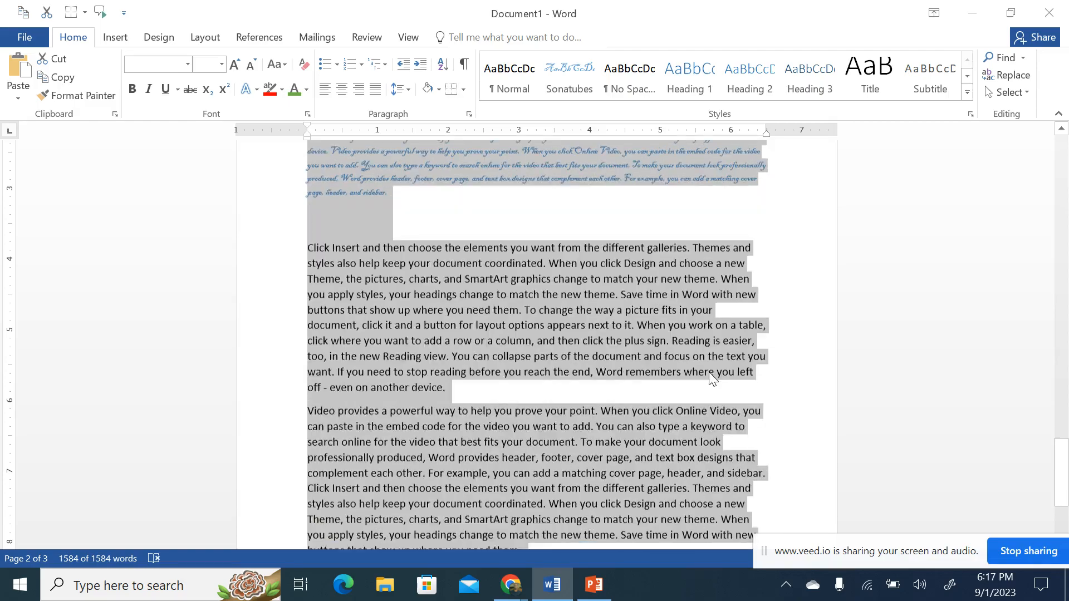
{"action": "scroll", "coordinate": [709, 369], "scroll_direction": "up", "scroll_amount": 7}
{"action": "scroll", "coordinate": [709, 369], "scroll_direction": "up", "scroll_amount": 10}
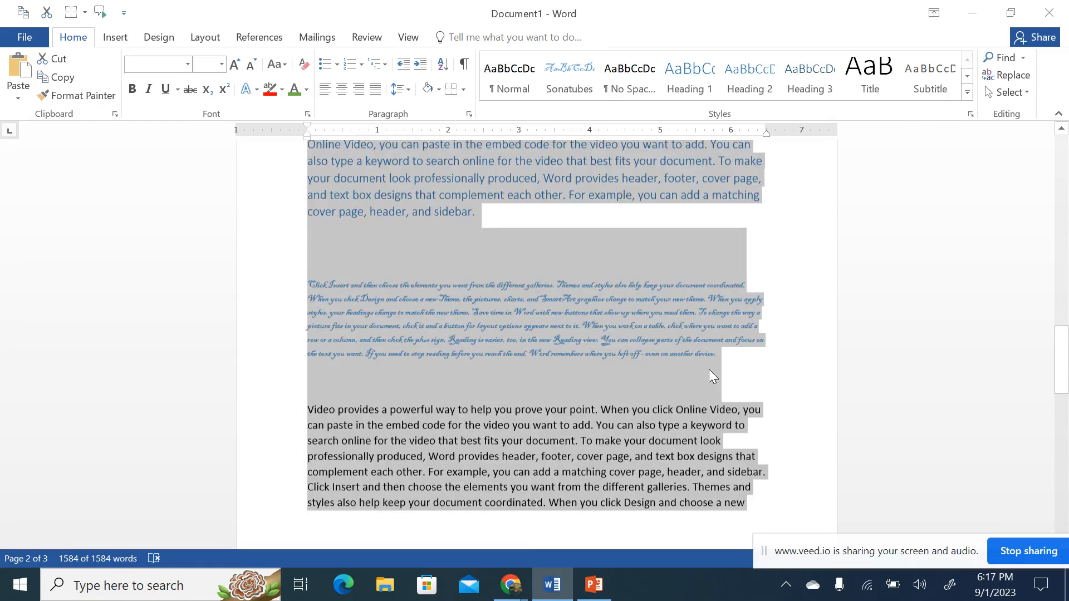
{"action": "left_click", "coordinate": [927, 327]}
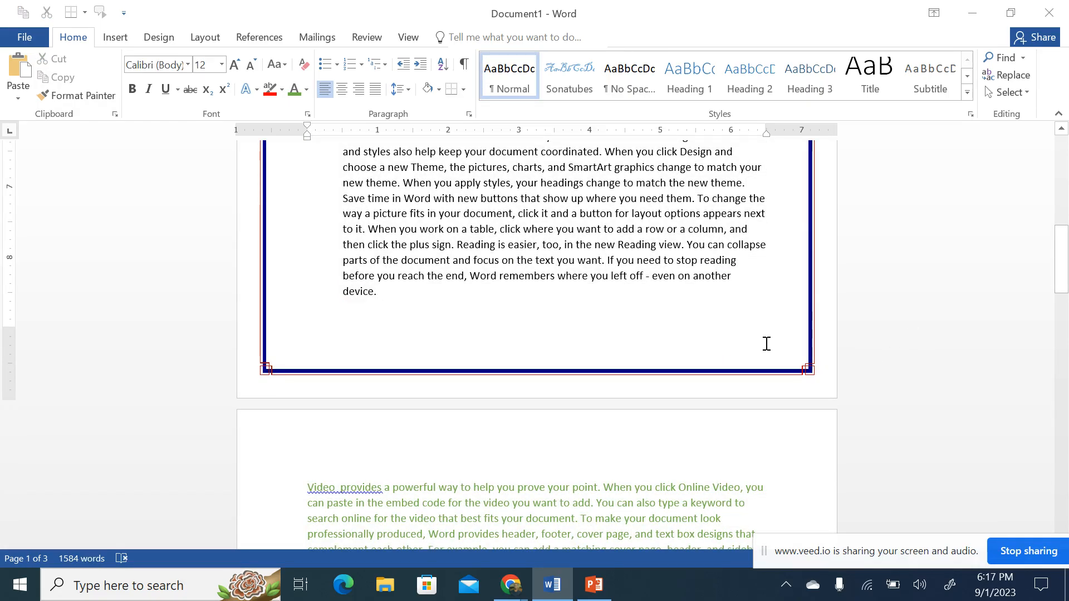
- Return to the start of the document and search the text for the word "Video"
{"action": "scroll", "coordinate": [685, 342], "scroll_direction": "up", "scroll_amount": 10}
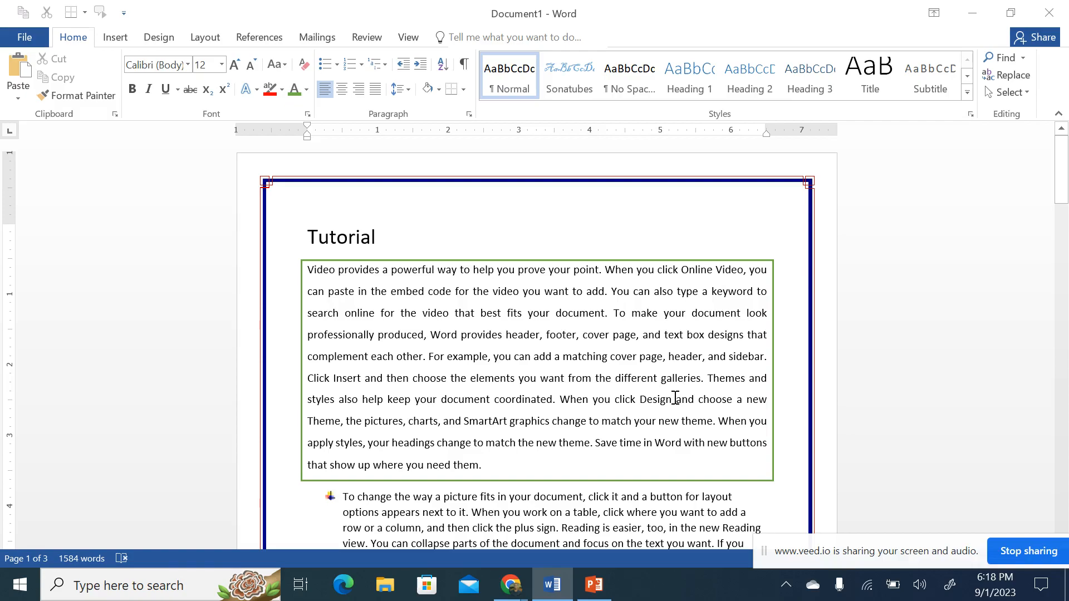
{"action": "key", "text": "ctrl+f"}
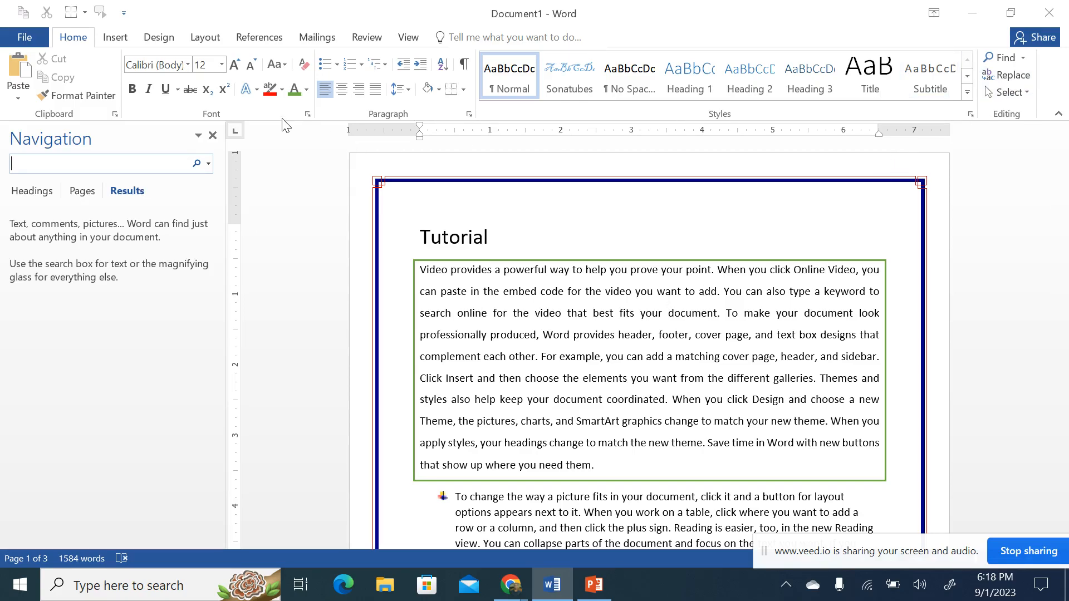
{"action": "left_click", "coordinate": [212, 136]}
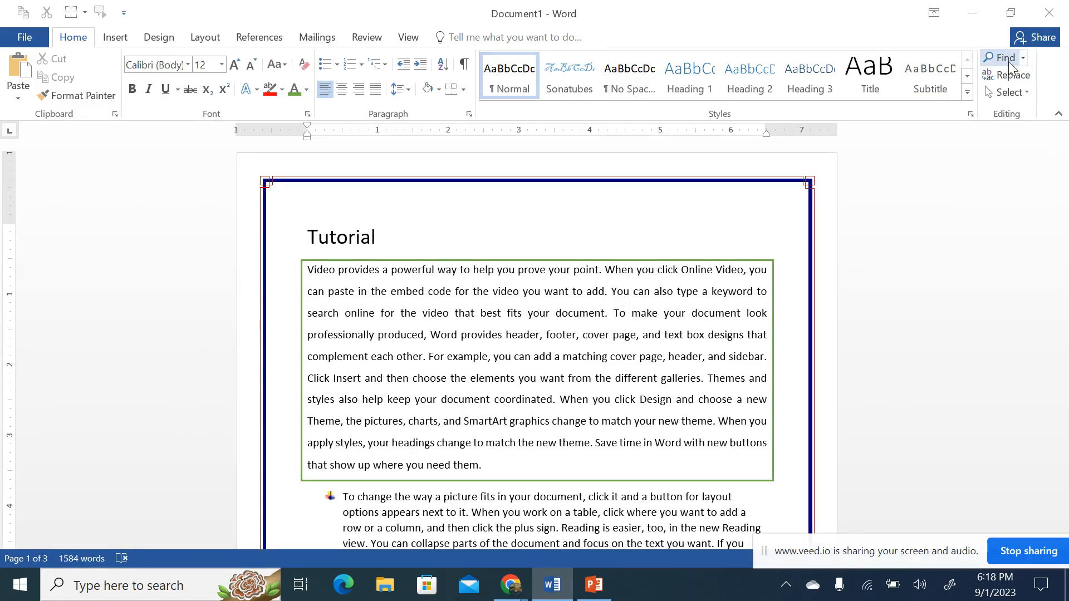
{"action": "left_click", "coordinate": [1002, 58]}
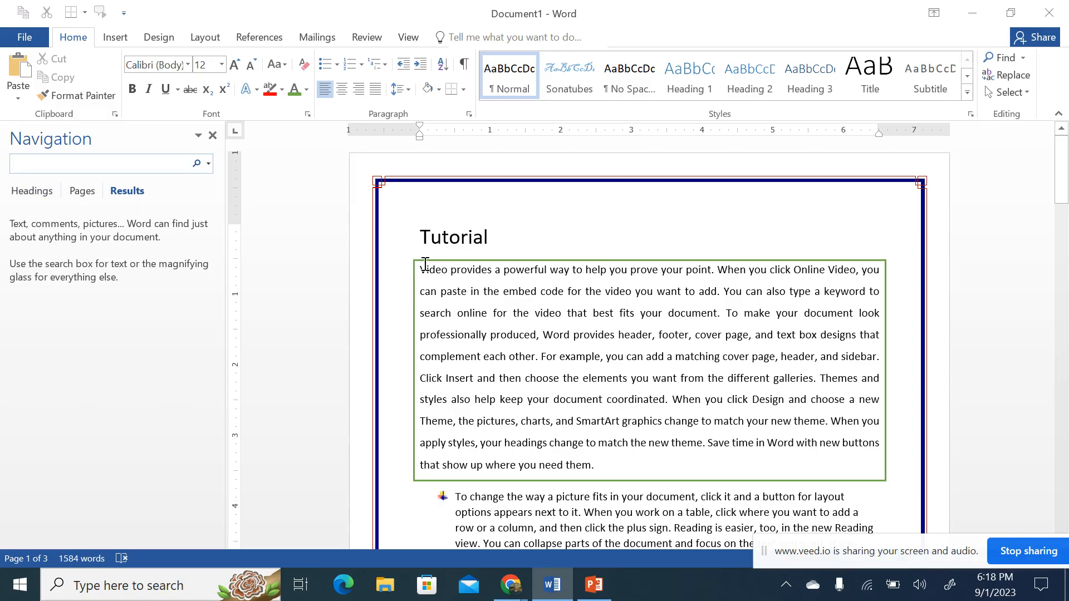
{"action": "left_click_drag", "start_coordinate": [449, 269], "coordinate": [417, 274]}
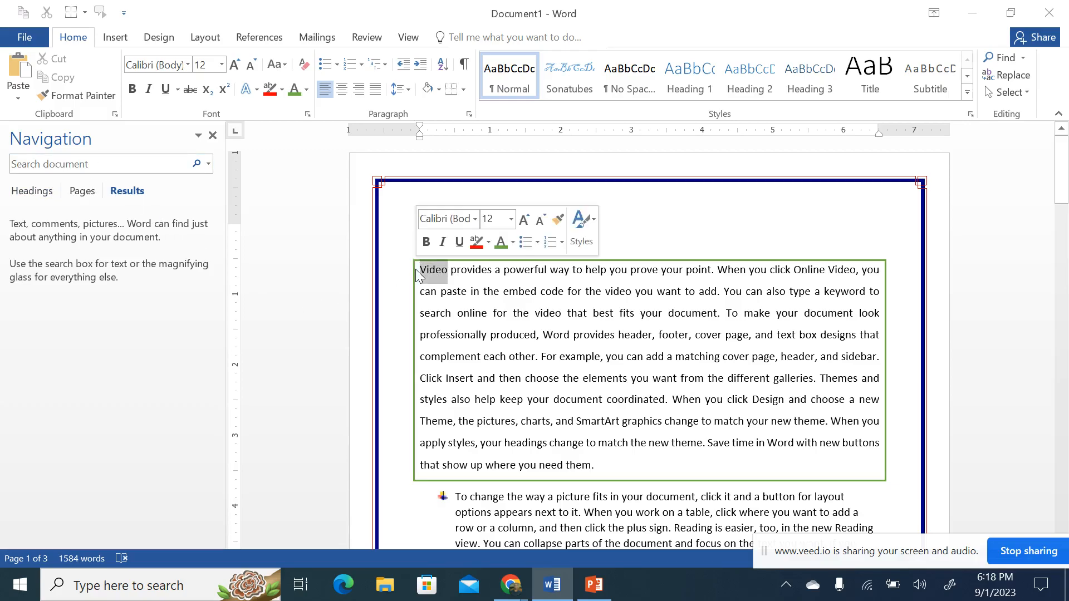
{"action": "left_click", "coordinate": [91, 166]}
{"action": "type", "text": "Video"}
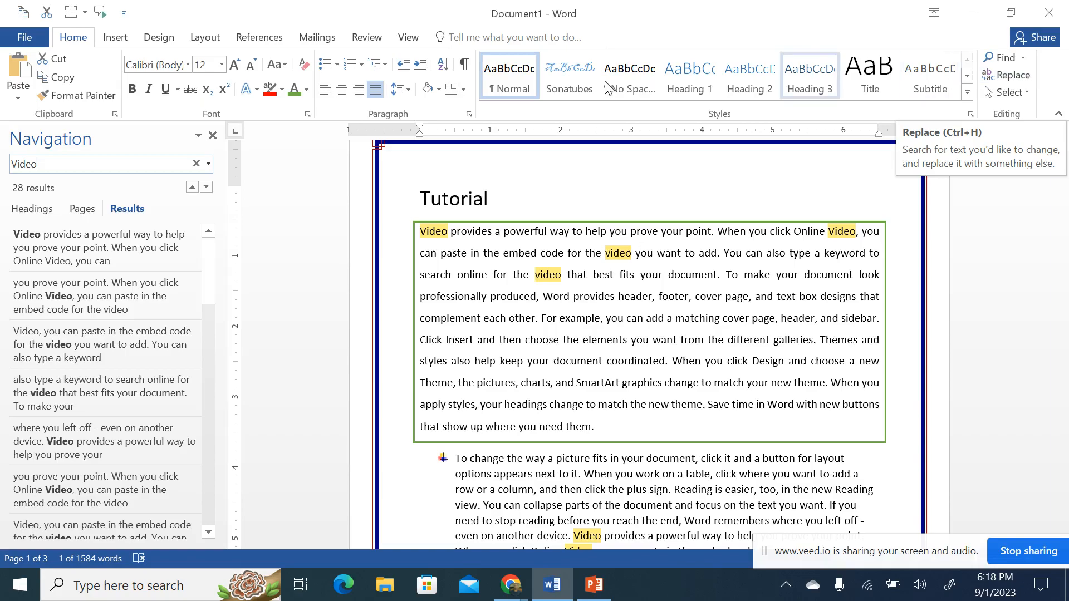
- Replace every occurrence of "Video" with "Audio" throughout the document, including from the beginning, and finish the replacement
{"action": "left_click", "coordinate": [208, 164]}
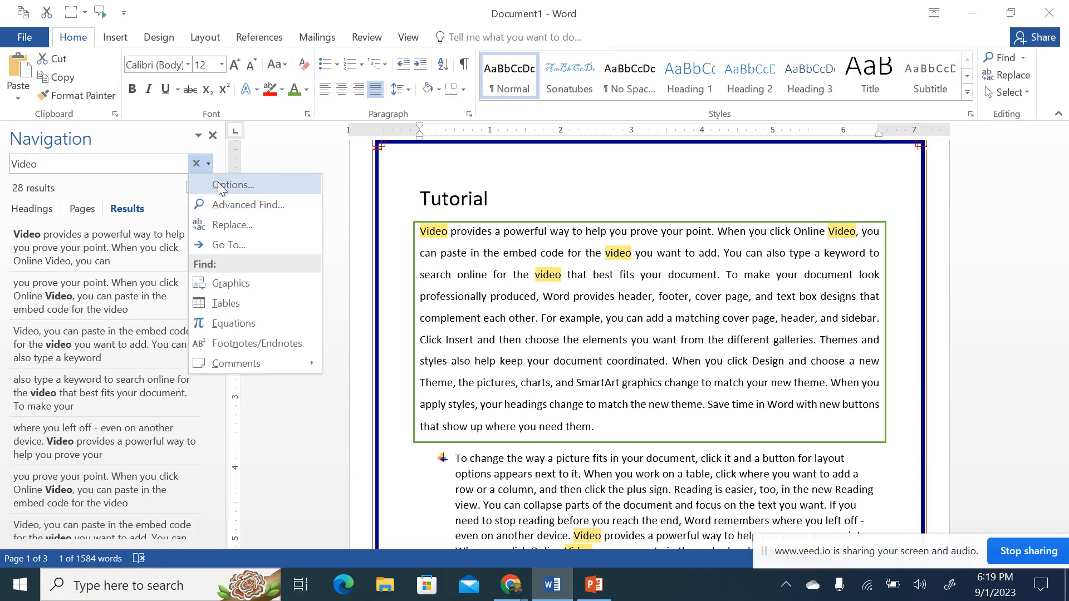
{"action": "left_click", "coordinate": [231, 225]}
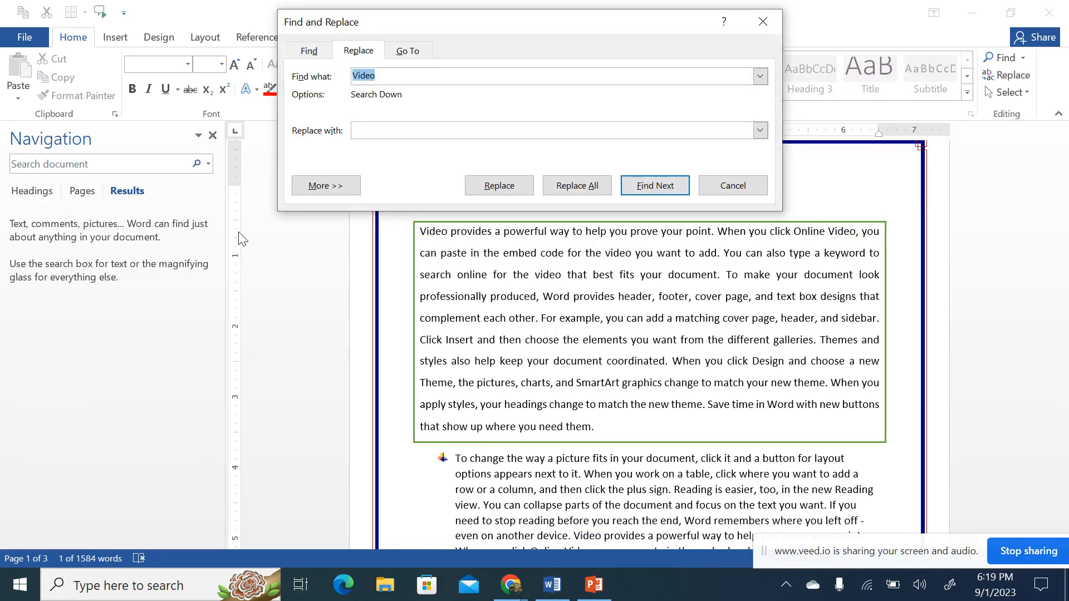
{"action": "left_click", "coordinate": [373, 76]}
{"action": "double_click", "coordinate": [371, 78]}
{"action": "left_click", "coordinate": [387, 136]}
{"action": "type", "text": "Audio"}
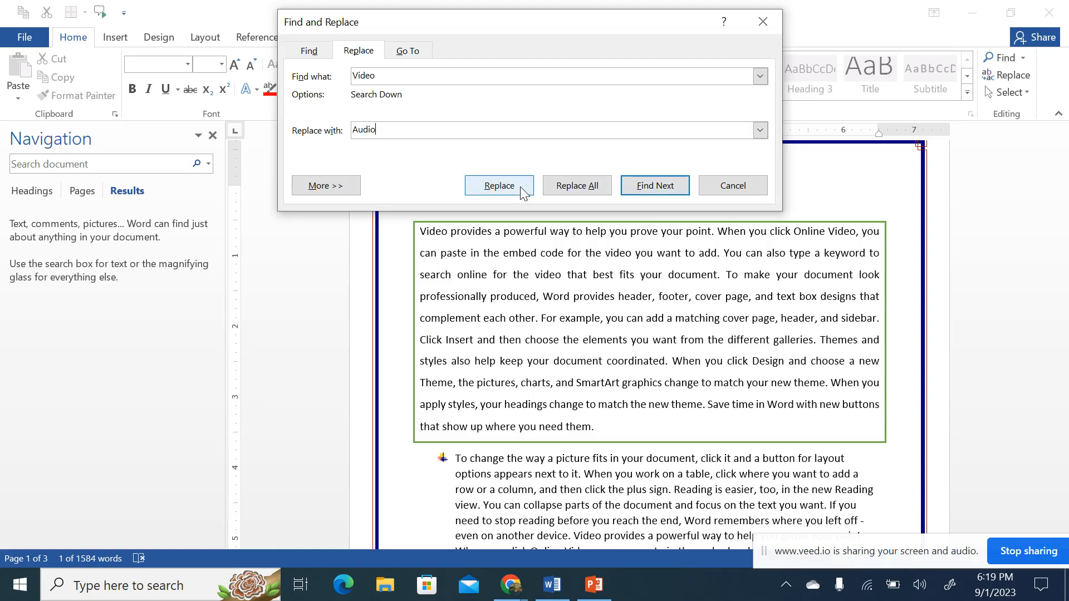
{"action": "left_click", "coordinate": [581, 187]}
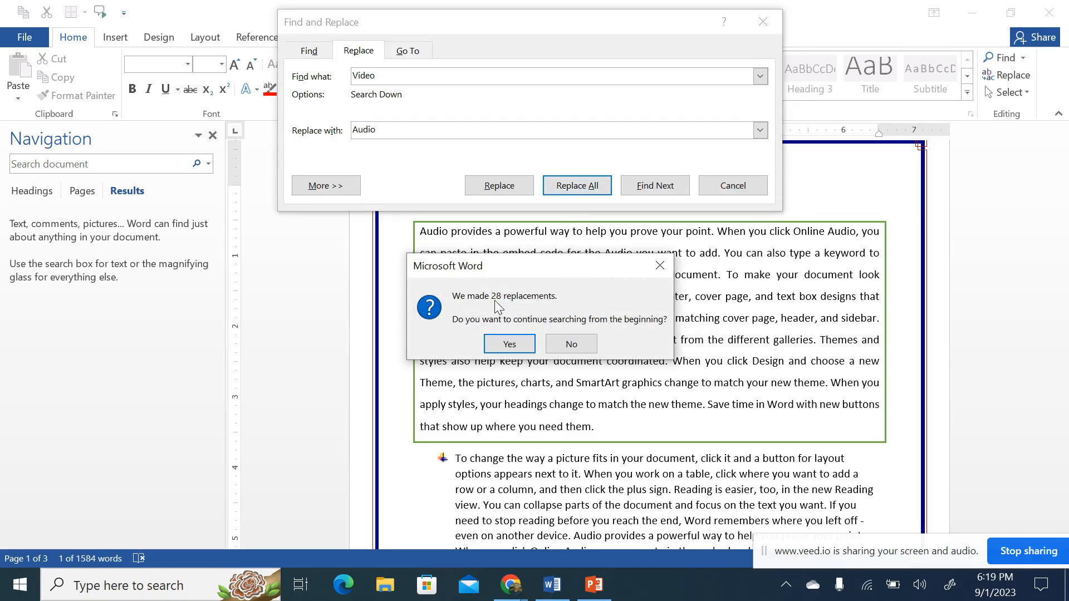
{"action": "left_click", "coordinate": [516, 347]}
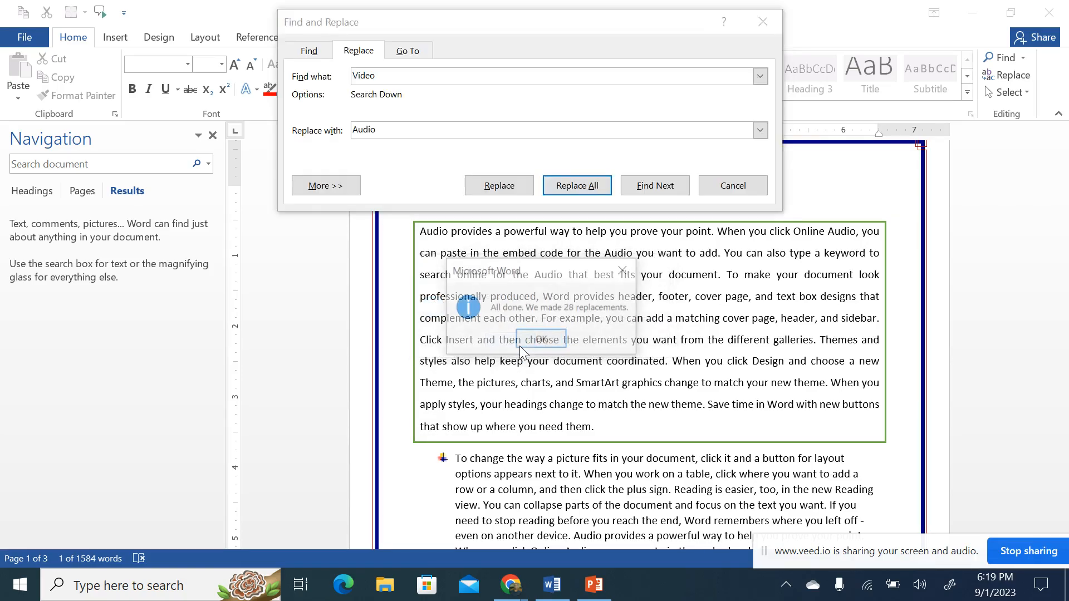
{"action": "left_click", "coordinate": [543, 343]}
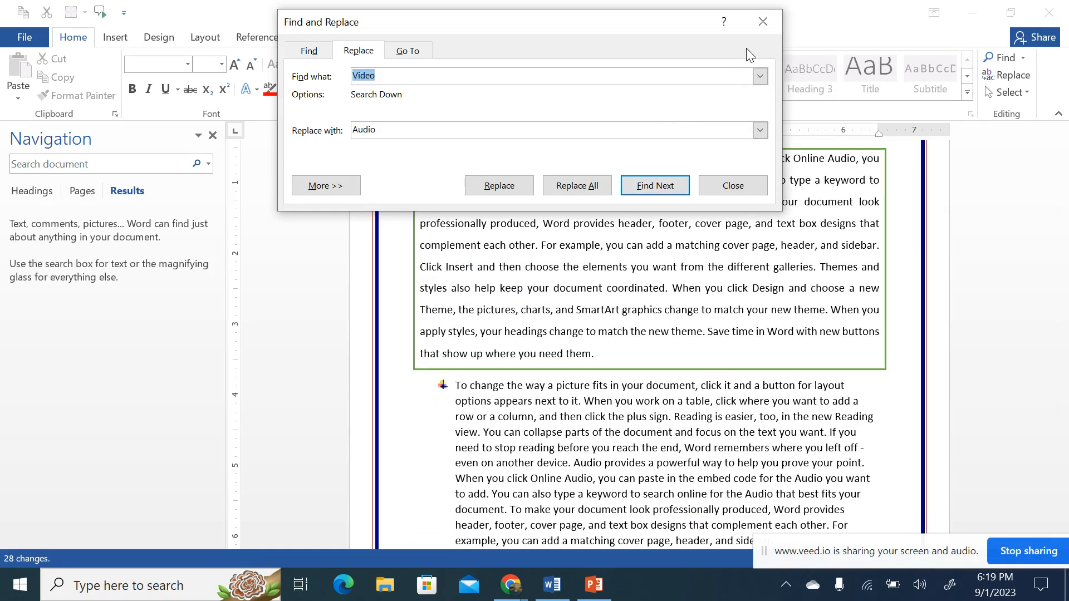
{"action": "left_click", "coordinate": [732, 185]}
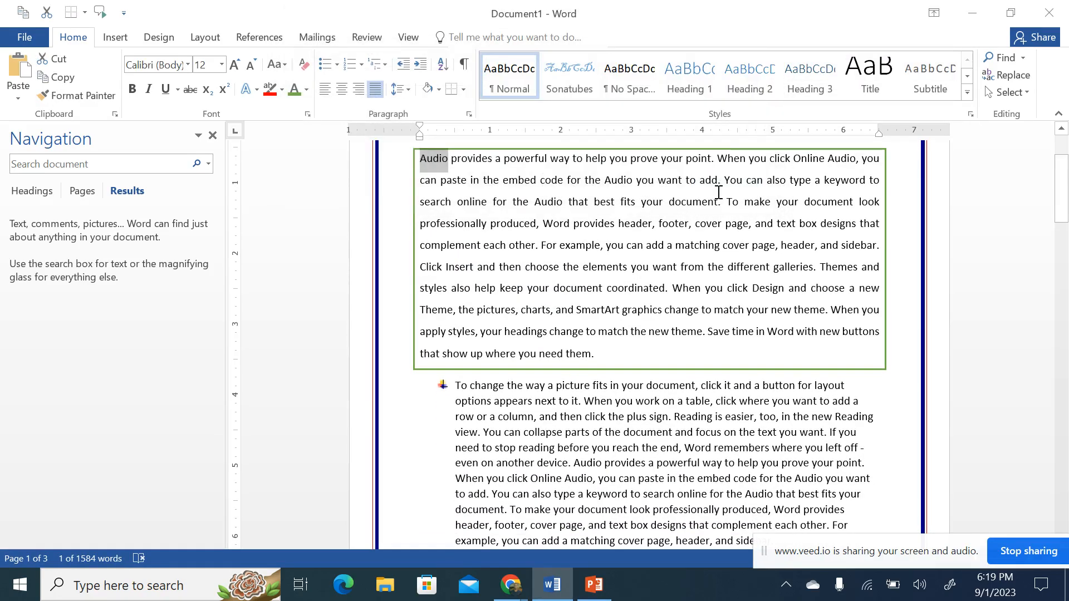
- Search the document for "video" and for "Audio" to check the replacements
{"action": "left_click", "coordinate": [114, 166]}
{"action": "type", "text": "video"}
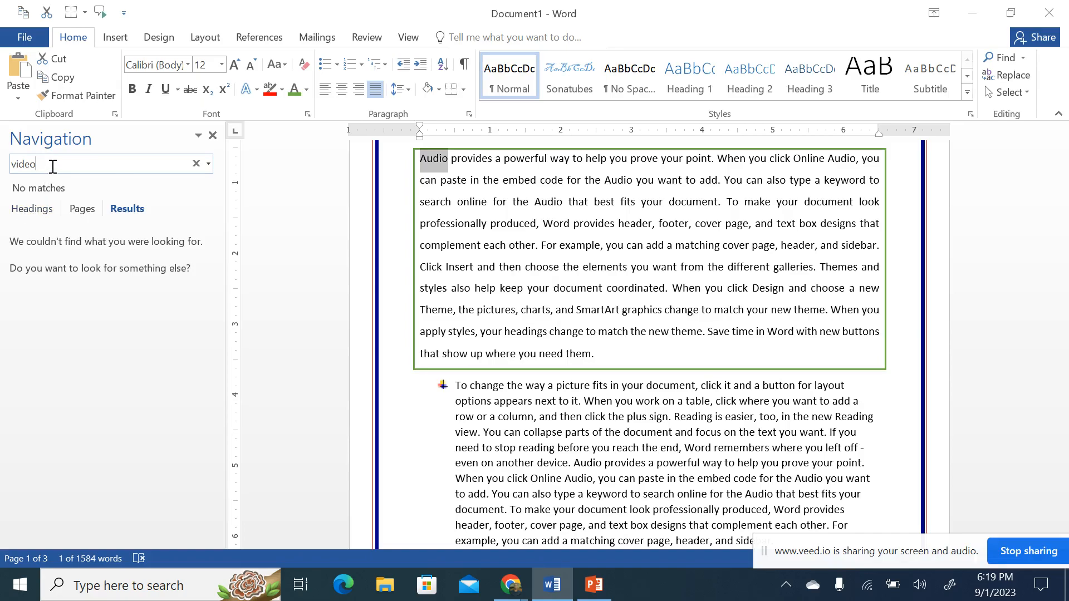
{"action": "key", "text": "BackSpace"}
{"action": "key", "text": "BackSpace"}
{"action": "key", "text": "BackSpace"}
{"action": "key", "text": "BackSpace"}
{"action": "key", "text": "BackSpace"}
{"action": "type", "text": "Audio"}
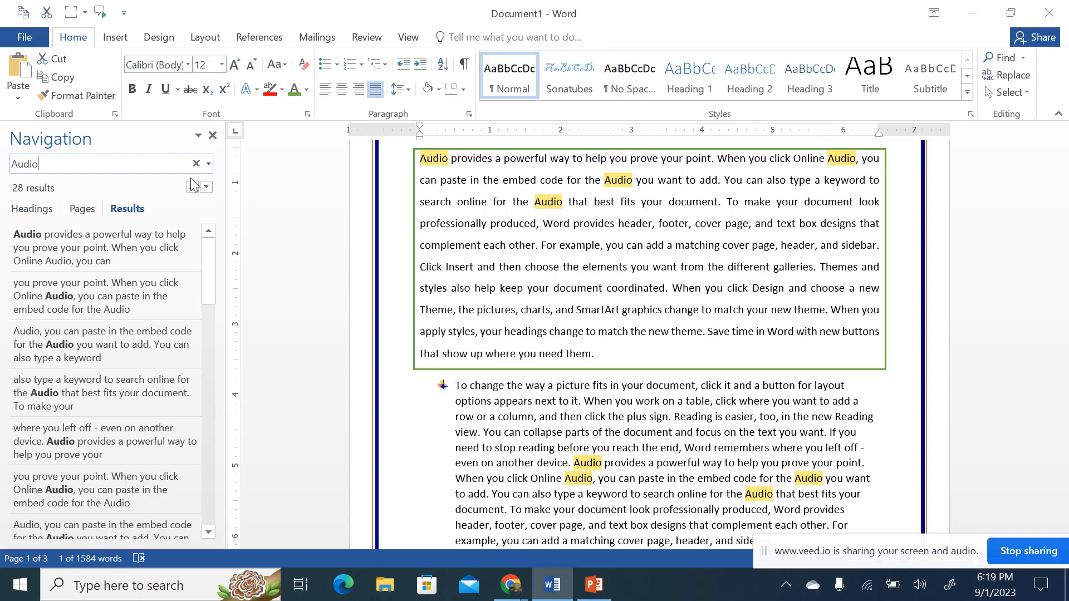
- Use Go To to move to page 3 and view the page through to its end
{"action": "left_click", "coordinate": [208, 164]}
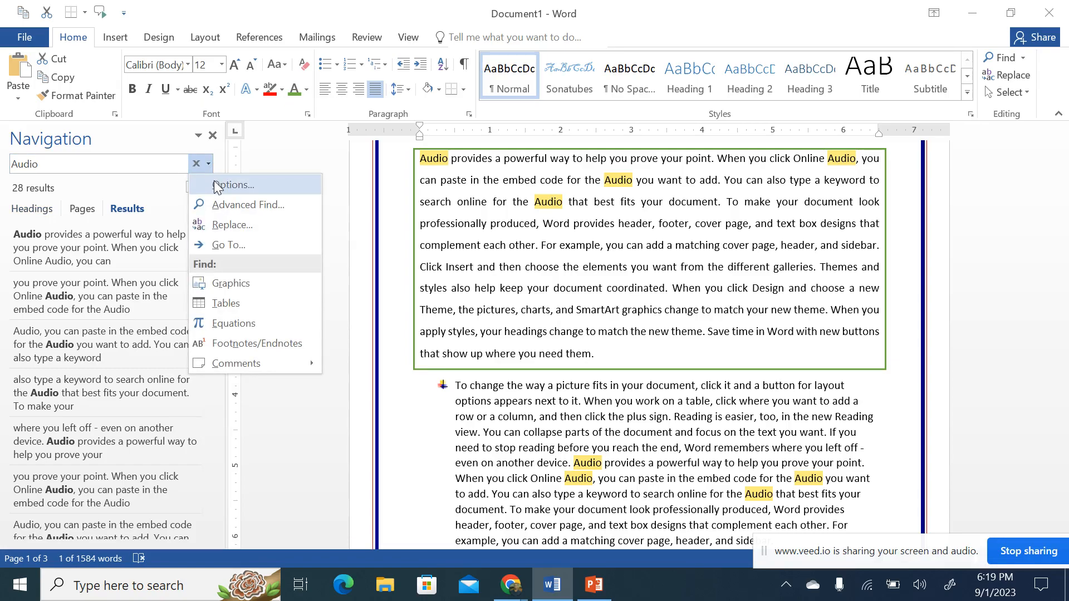
{"action": "left_click", "coordinate": [227, 244]}
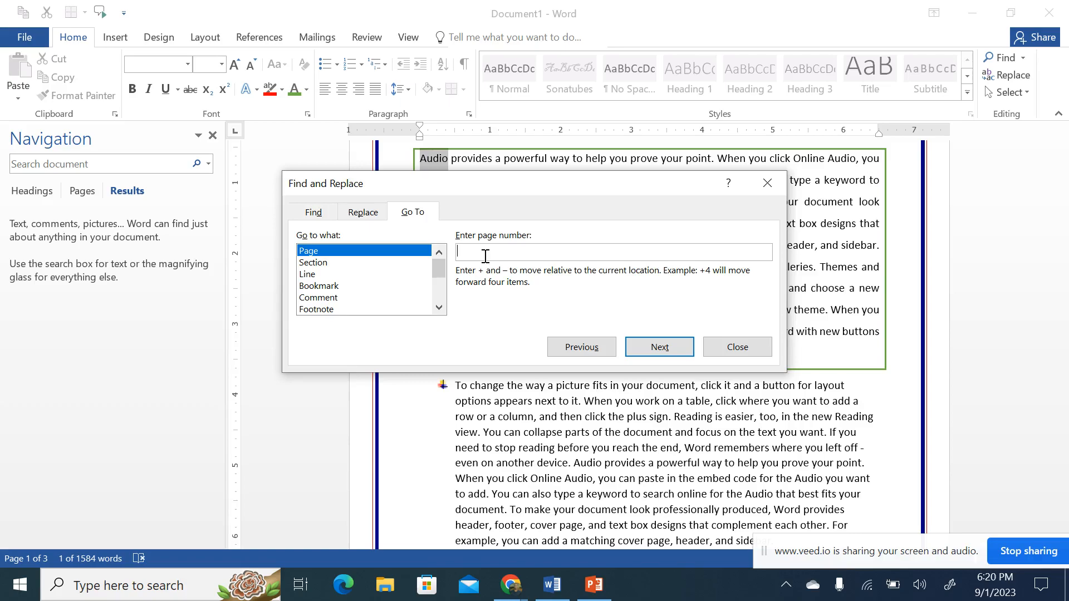
{"action": "type", "text": "3"}
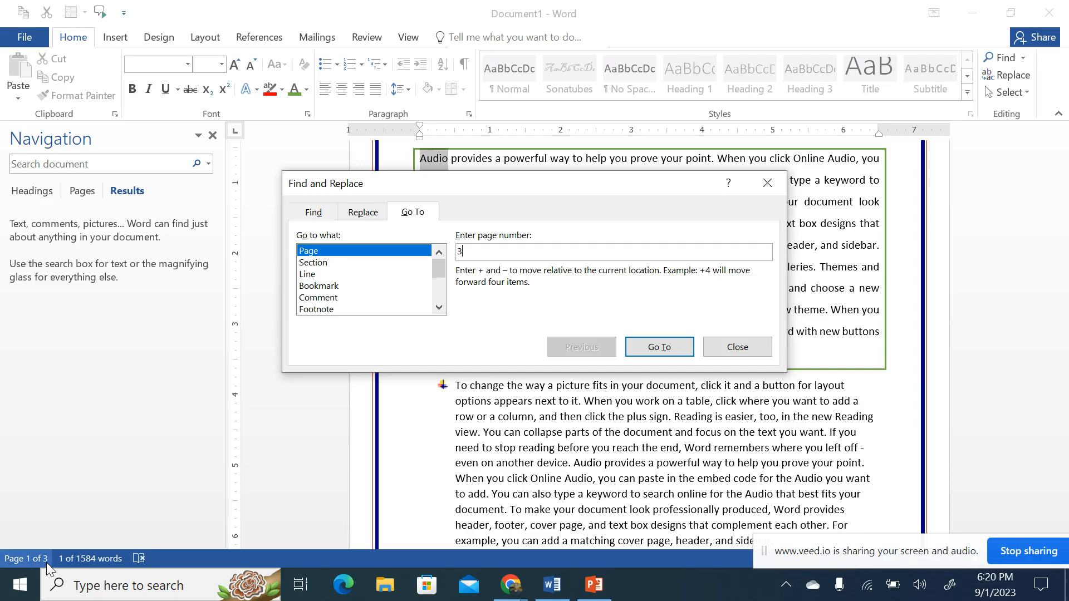
{"action": "left_click", "coordinate": [662, 348]}
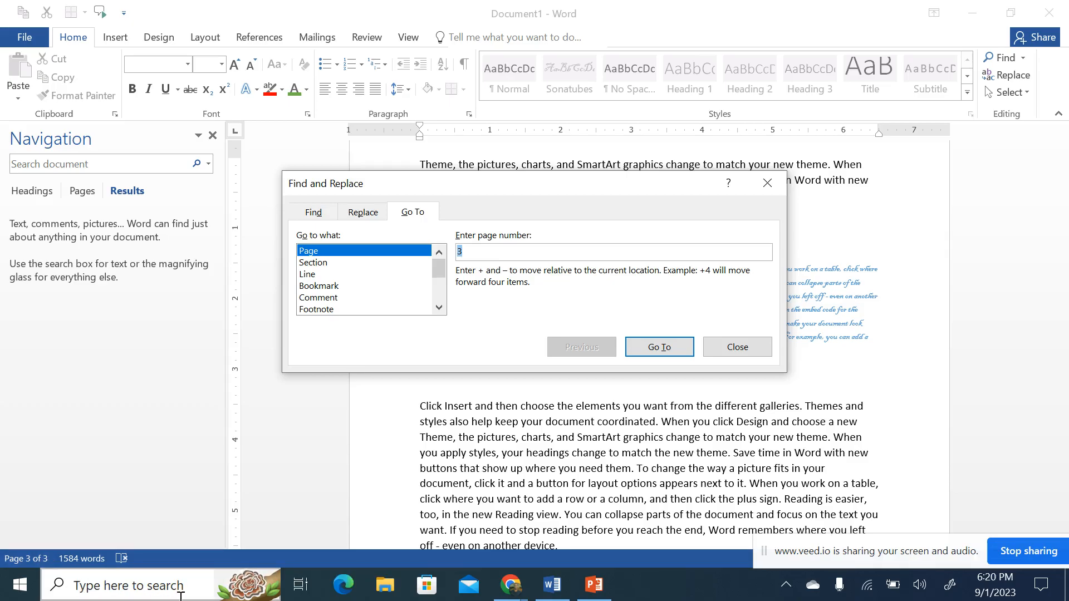
{"action": "left_click", "coordinate": [766, 183]}
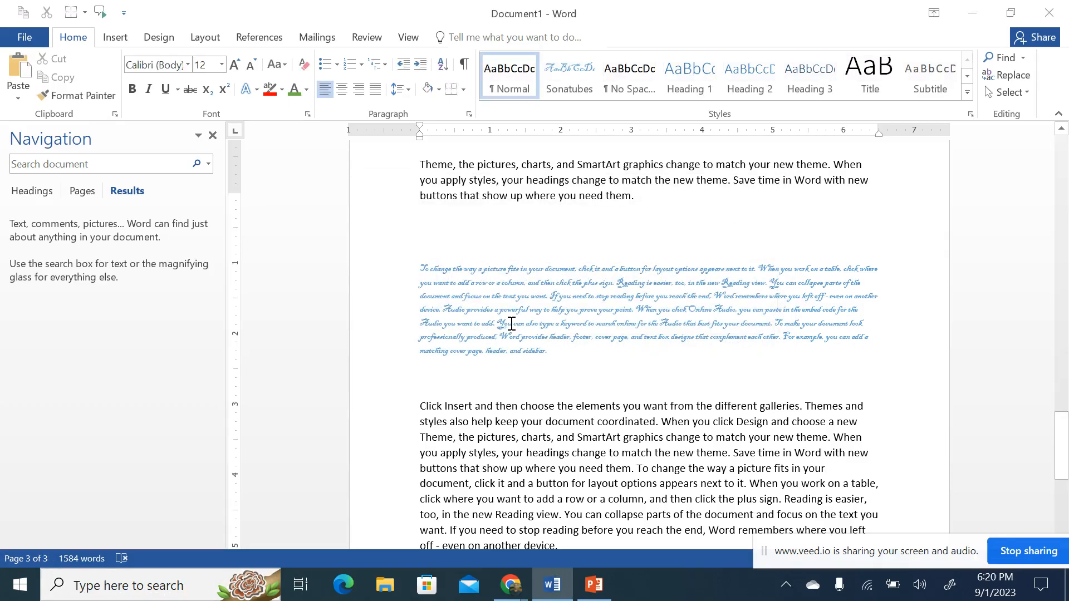
{"action": "scroll", "coordinate": [518, 329], "scroll_direction": "down", "scroll_amount": 7}
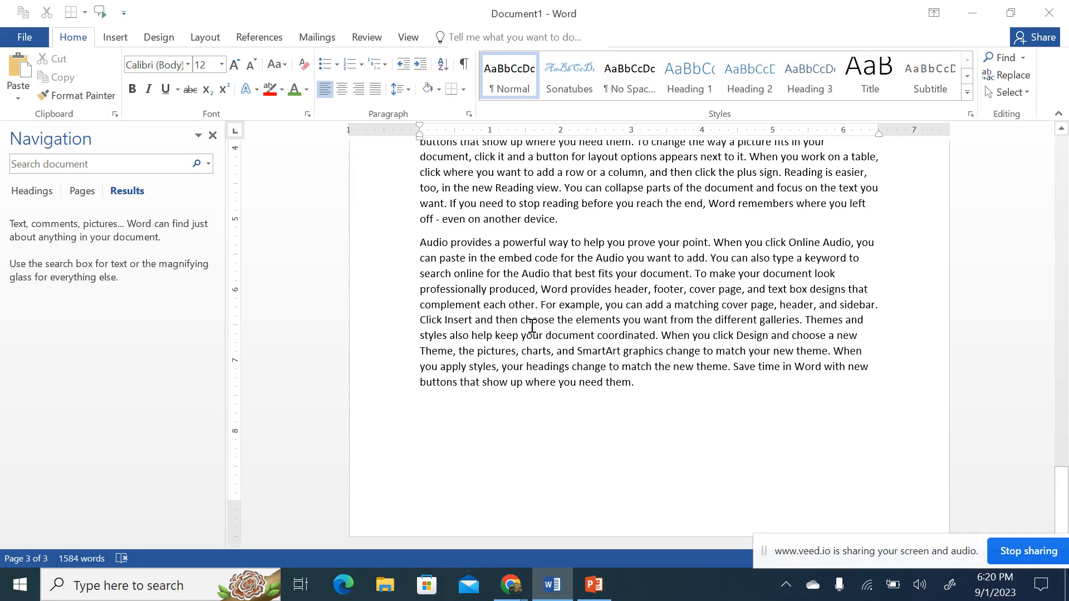
- Return to the start of page 1 and bring up the commands for inserting document elements
{"action": "scroll", "coordinate": [532, 326], "scroll_direction": "up", "scroll_amount": 15}
{"action": "scroll", "coordinate": [532, 326], "scroll_direction": "up", "scroll_amount": 10}
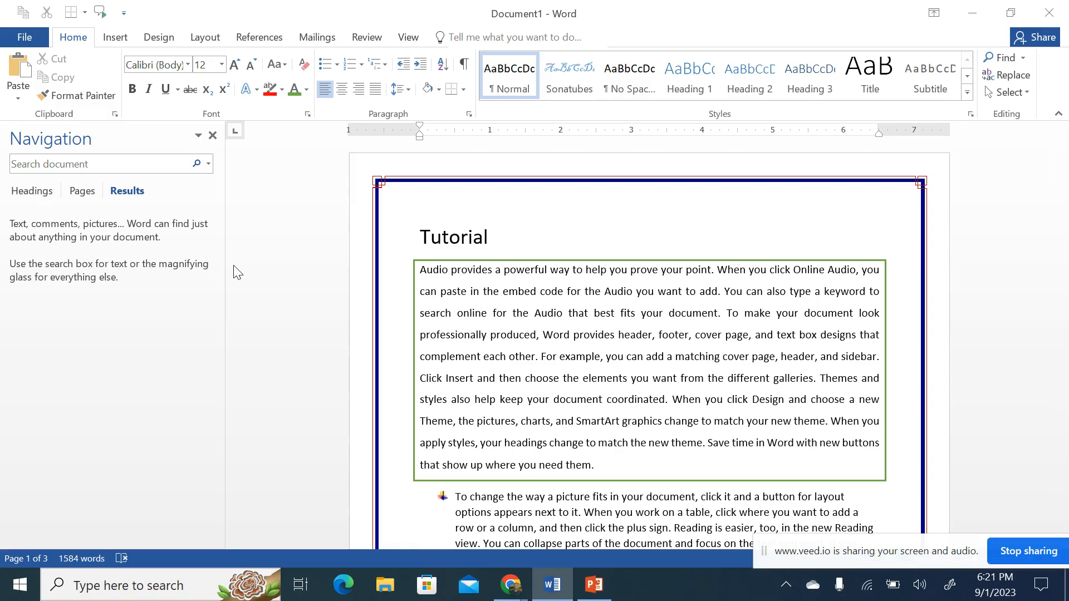
{"action": "left_click", "coordinate": [116, 39]}
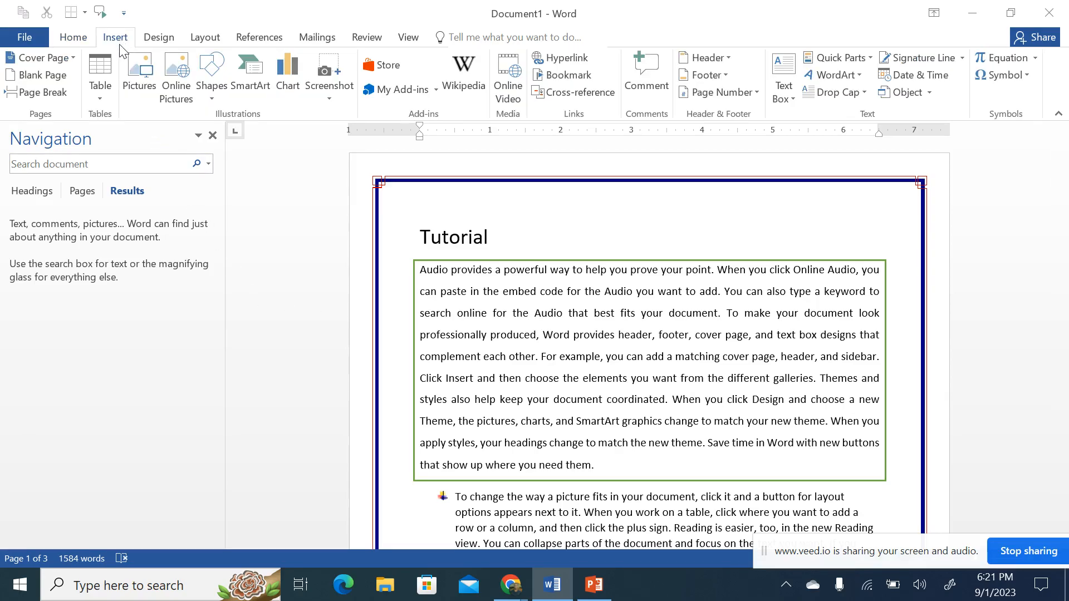